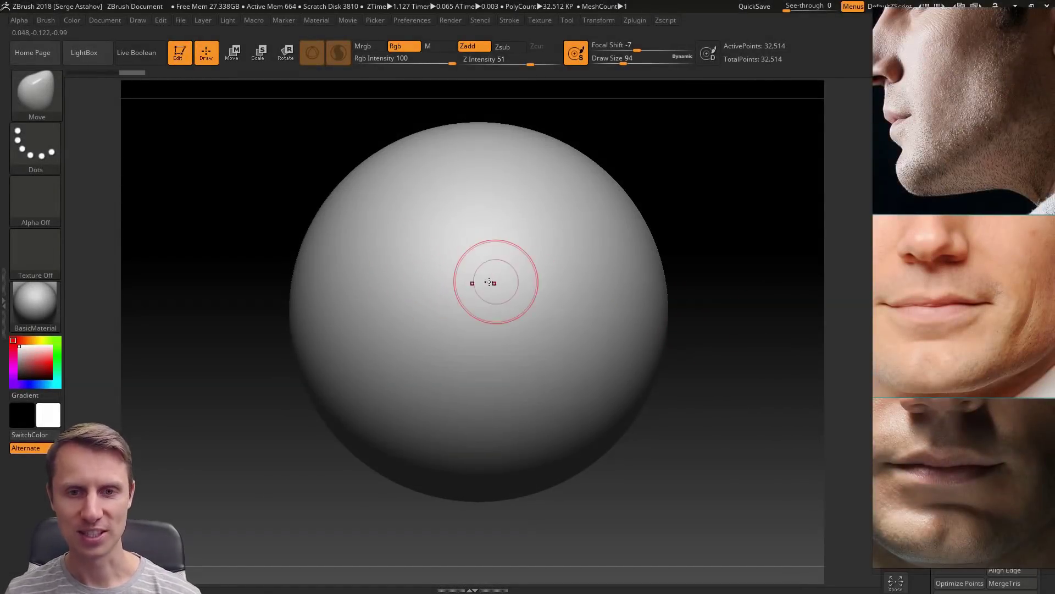
Step: Select the DamStandard brush and set its Draw Size to 17
click(55, 102)
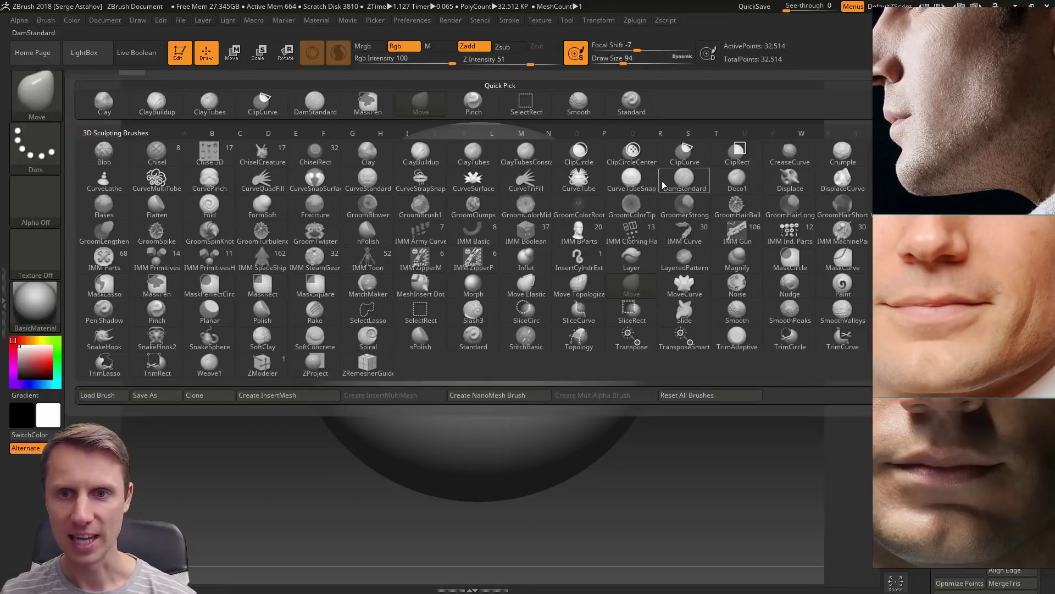
click(681, 185)
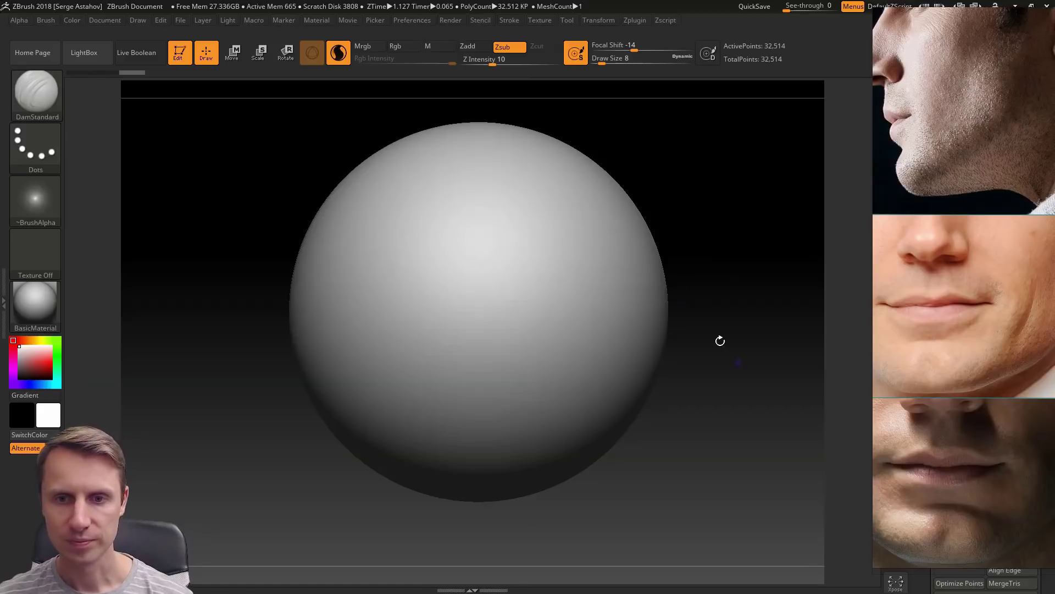
key(space)
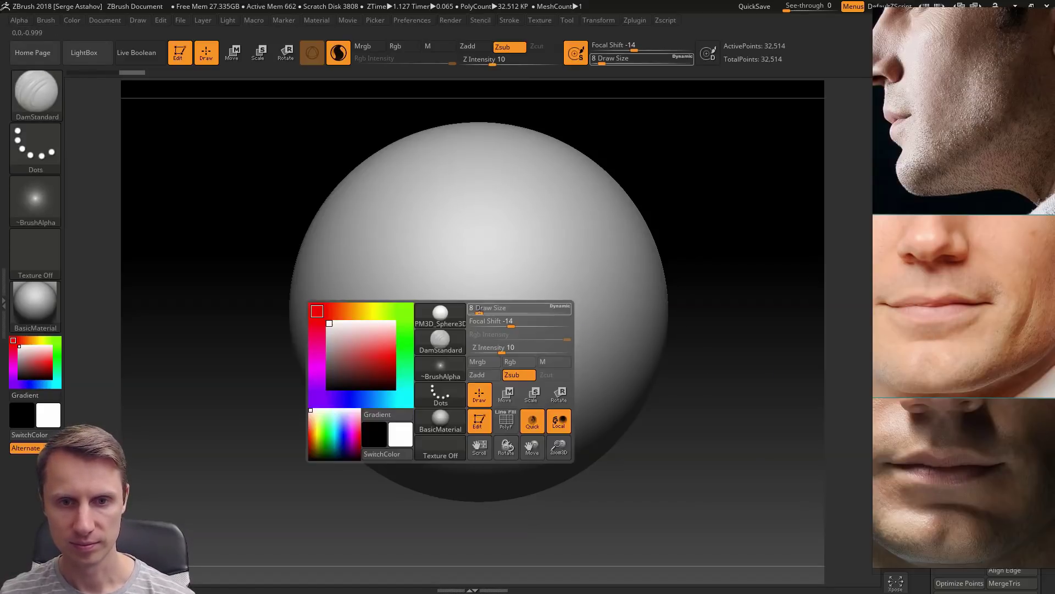
drag(477, 309, 478, 309)
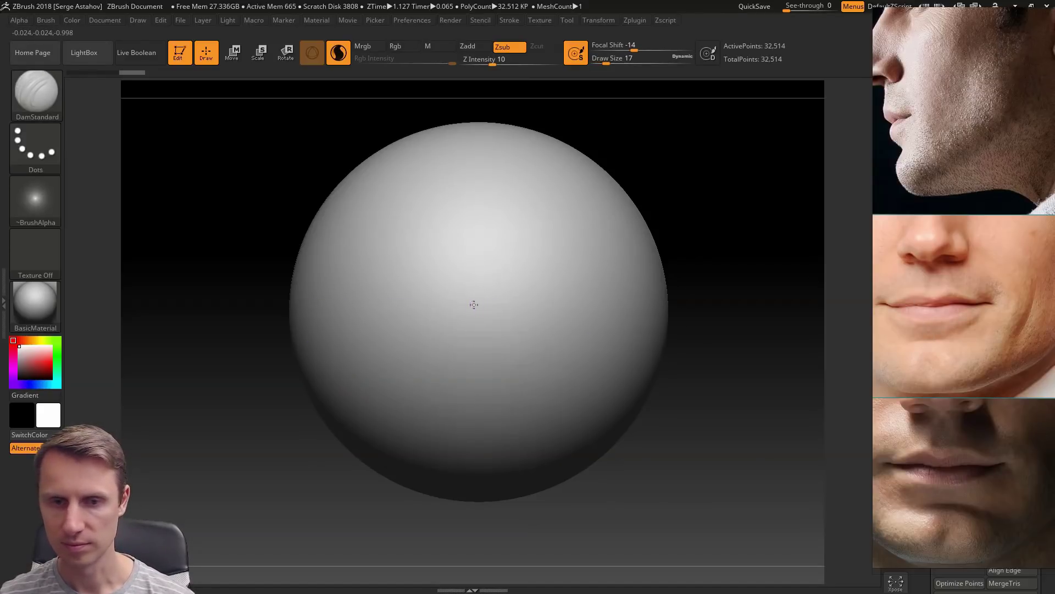
Step: Carve a wavy, symmetrical mouth line across the middle of the sphere with Draw Size 27 and Z Intensity 30
drag(470, 306, 492, 307)
key(space)
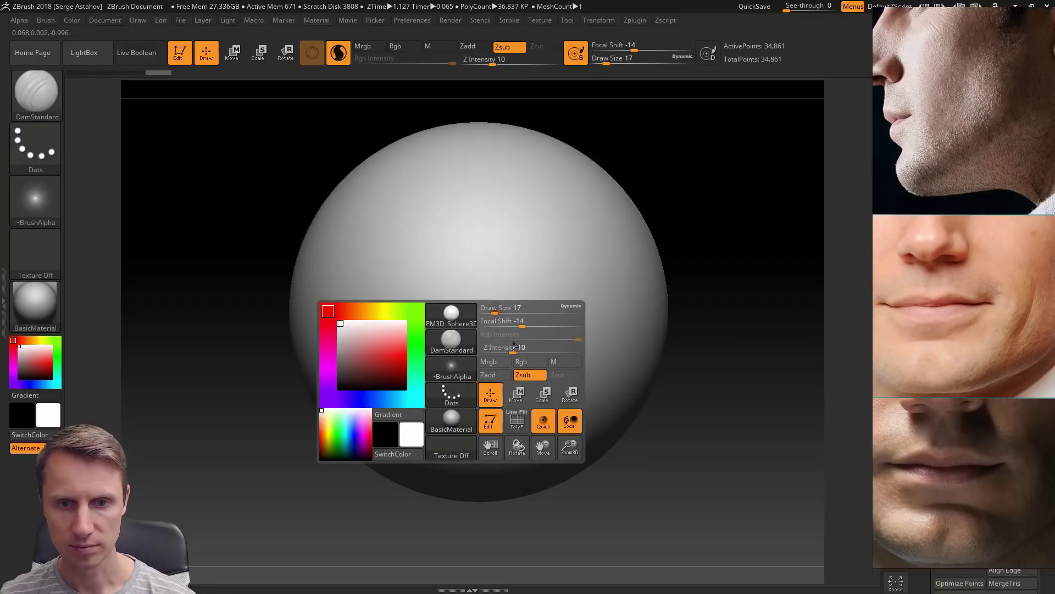
drag(513, 349, 518, 349)
drag(467, 306, 516, 300)
key(space)
key(space)
drag(512, 344, 528, 343)
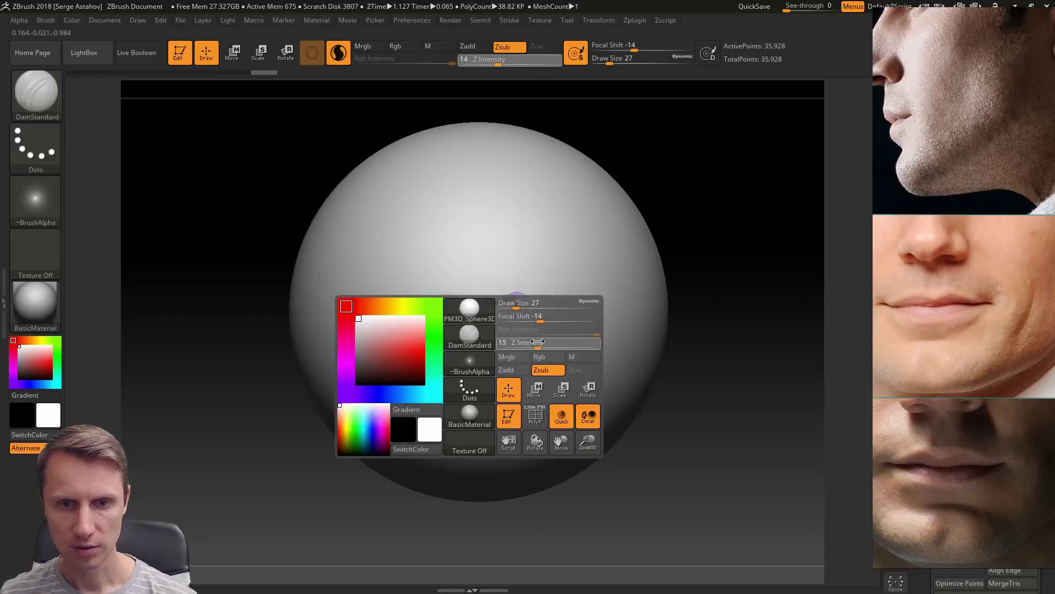
mouse_move(467, 307)
mouse_down()
mouse_move(573, 302)
mouse_move(572, 326)
mouse_up()
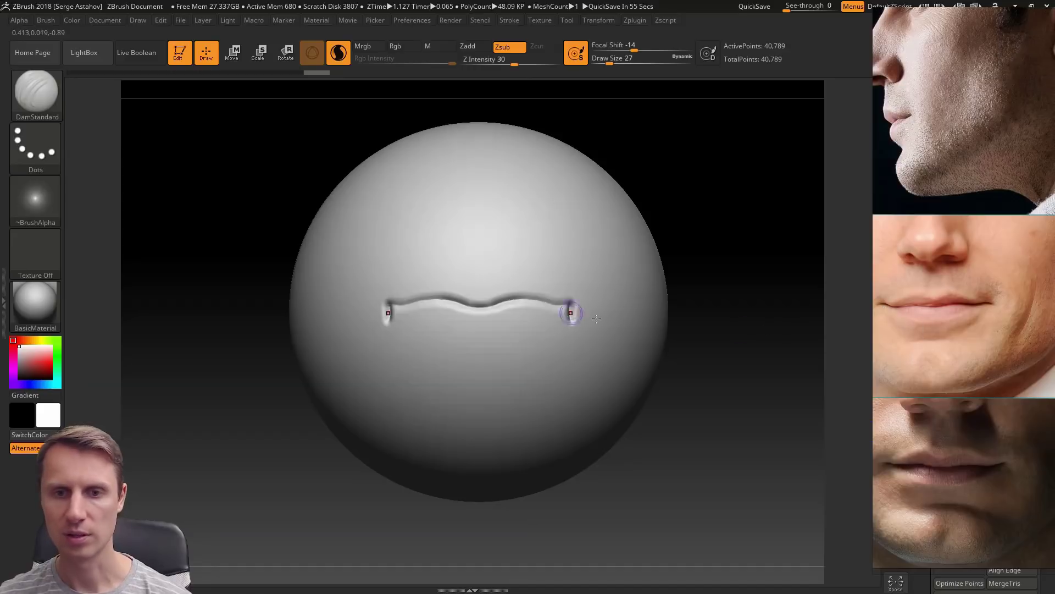
Step: Switch to the ClayTubes brush and set its Z Intensity to 17
click(56, 97)
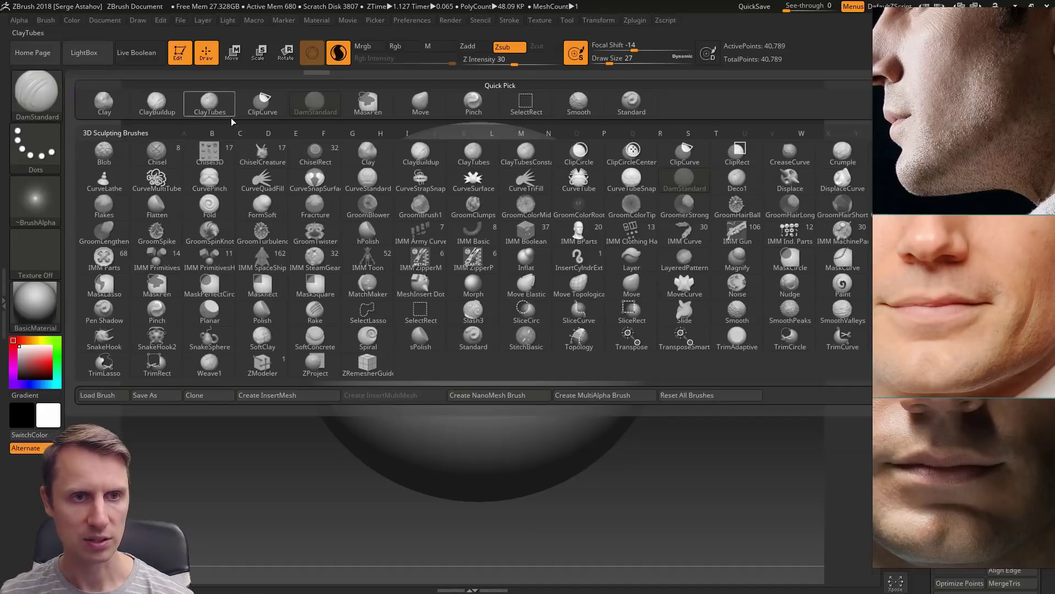
click(208, 102)
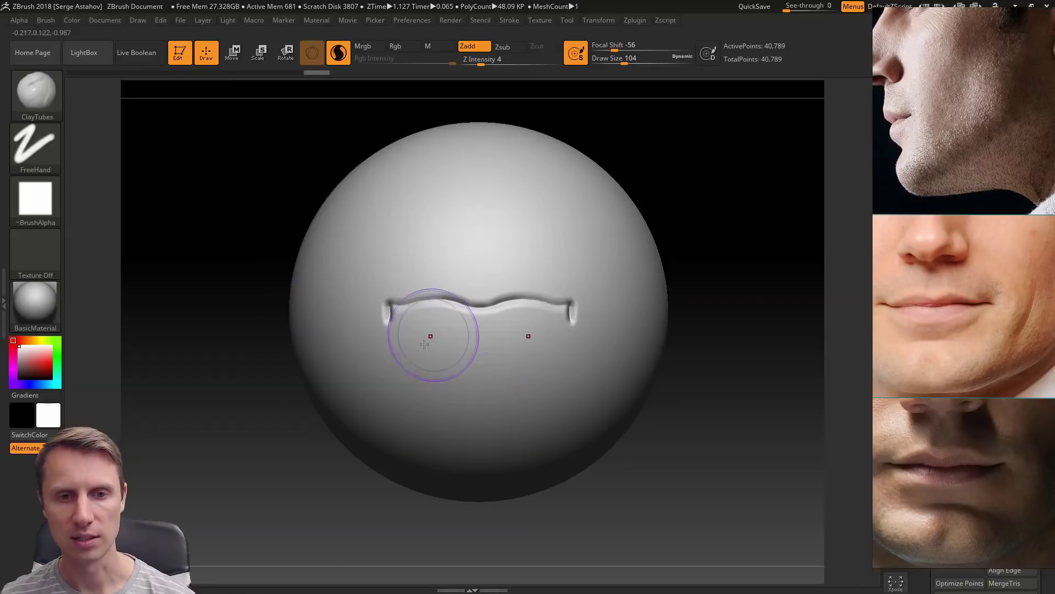
key(space)
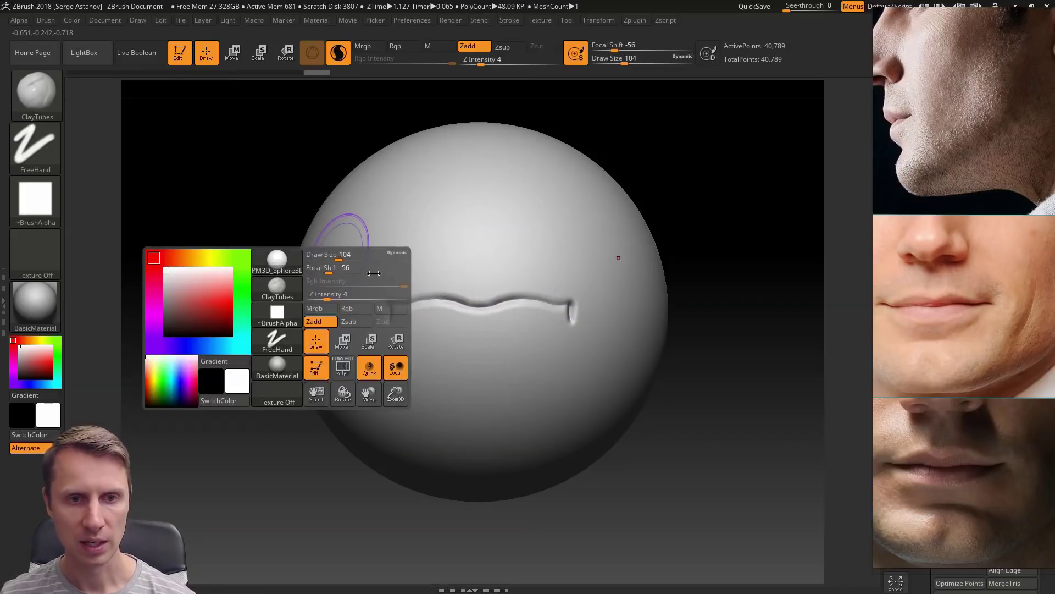
drag(330, 295, 348, 295)
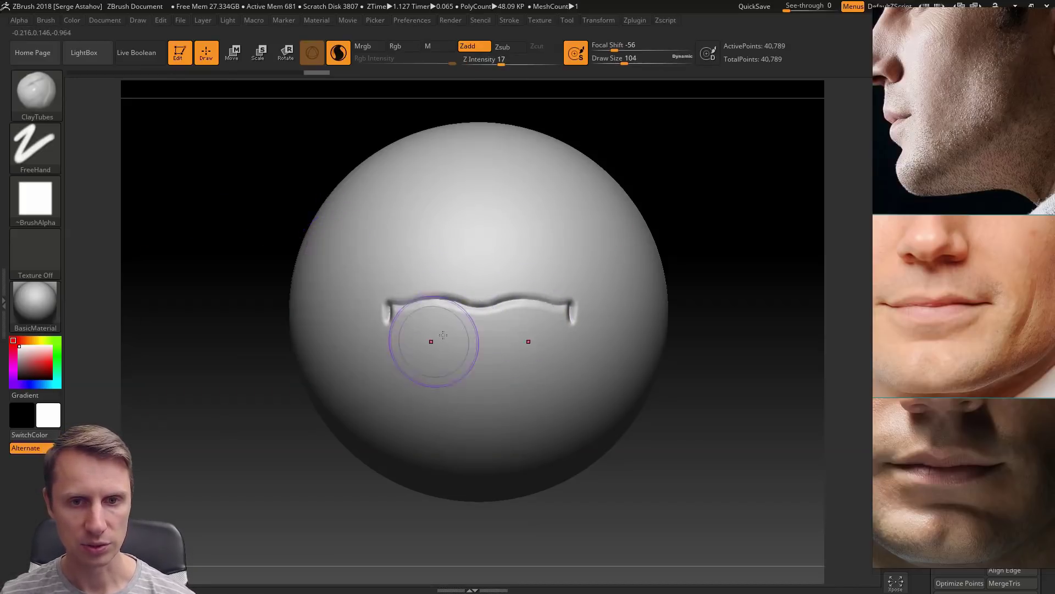
Step: Carve back the broad area below the mouth line with Draw Size 87 so the upper lip overhangs it
alt+drag(219, 379, 223, 404)
key(space)
mouse_move(440, 319)
mouse_down()
mouse_move(428, 320)
mouse_move(467, 327)
mouse_move(458, 316)
mouse_move(407, 330)
mouse_move(399, 321)
mouse_move(423, 313)
mouse_move(465, 316)
mouse_move(367, 326)
mouse_move(385, 309)
mouse_move(364, 313)
mouse_move(434, 310)
mouse_move(418, 309)
mouse_move(462, 330)
mouse_move(390, 353)
mouse_move(400, 362)
mouse_move(499, 358)
mouse_move(583, 325)
mouse_move(482, 392)
mouse_move(396, 407)
mouse_move(352, 395)
mouse_move(418, 357)
mouse_move(430, 434)
mouse_move(397, 396)
mouse_move(440, 348)
mouse_move(449, 381)
mouse_move(472, 330)
mouse_move(517, 314)
mouse_move(583, 396)
mouse_move(461, 456)
mouse_move(447, 428)
mouse_move(374, 440)
mouse_up()
key(space)
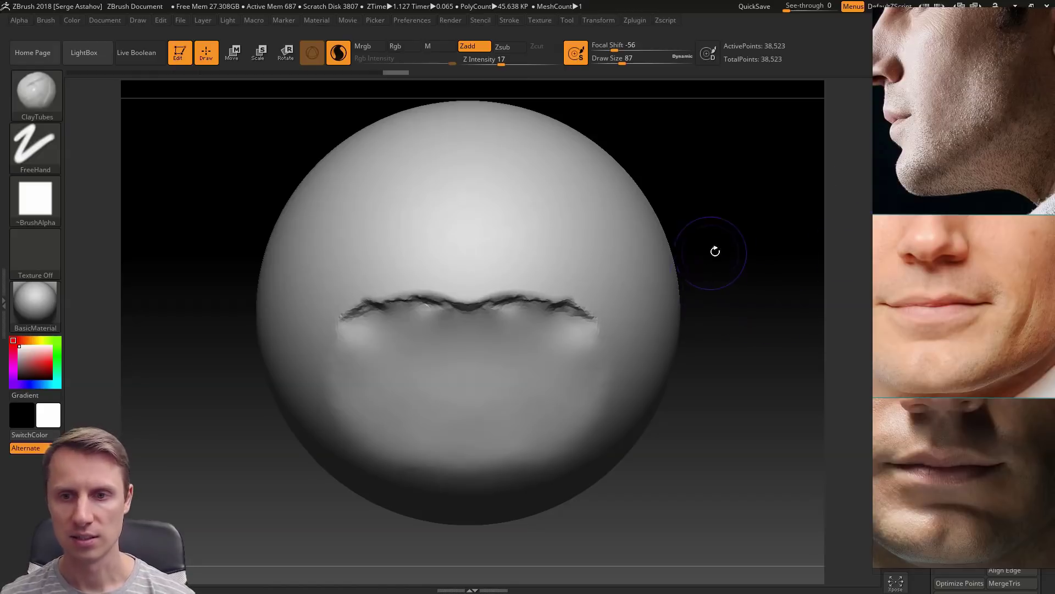
Step: Check the mouth in side profile and refine the recess just beneath the mouth line with Draw Size 59
drag(712, 294, 751, 287)
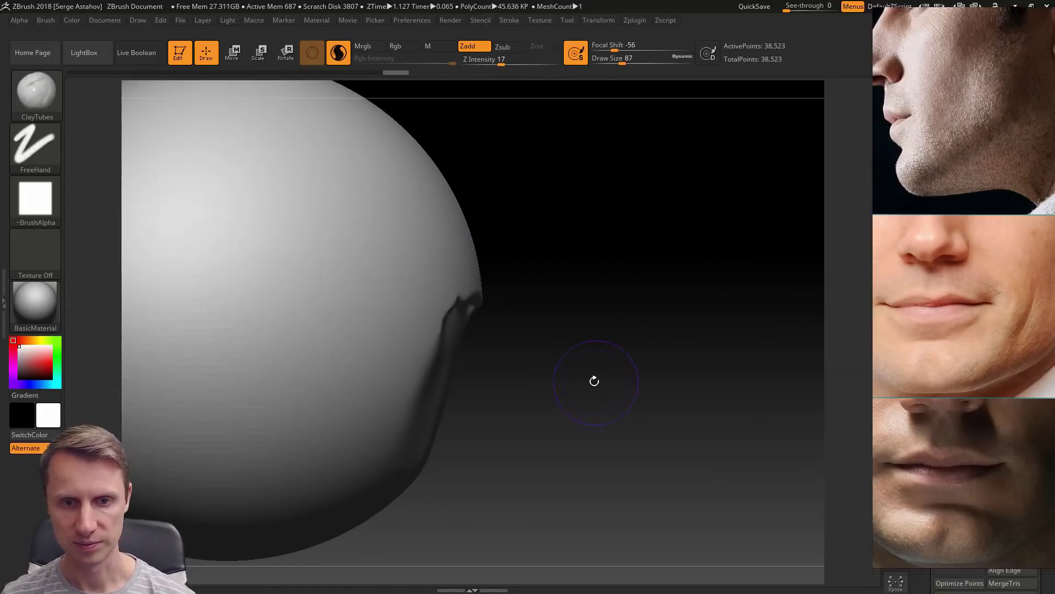
mouse_move(582, 366)
shift+mouse_down()
mouse_move(595, 379)
mouse_move(582, 352)
mouse_move(590, 326)
shift+mouse_up()
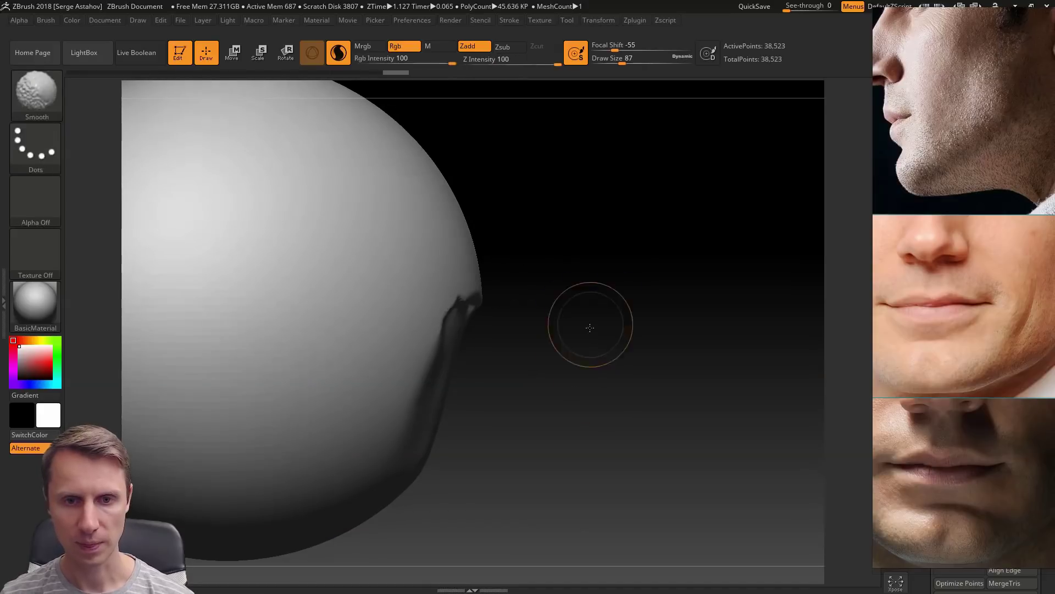
mouse_move(556, 357)
shift+mouse_down()
mouse_move(467, 354)
mouse_move(463, 326)
mouse_move(549, 321)
mouse_move(594, 342)
mouse_move(481, 324)
mouse_move(522, 336)
mouse_move(434, 333)
mouse_move(473, 338)
mouse_move(453, 344)
mouse_move(366, 313)
shift+mouse_up()
key(space)
mouse_move(202, 365)
mouse_down()
mouse_move(202, 304)
mouse_move(208, 424)
mouse_up()
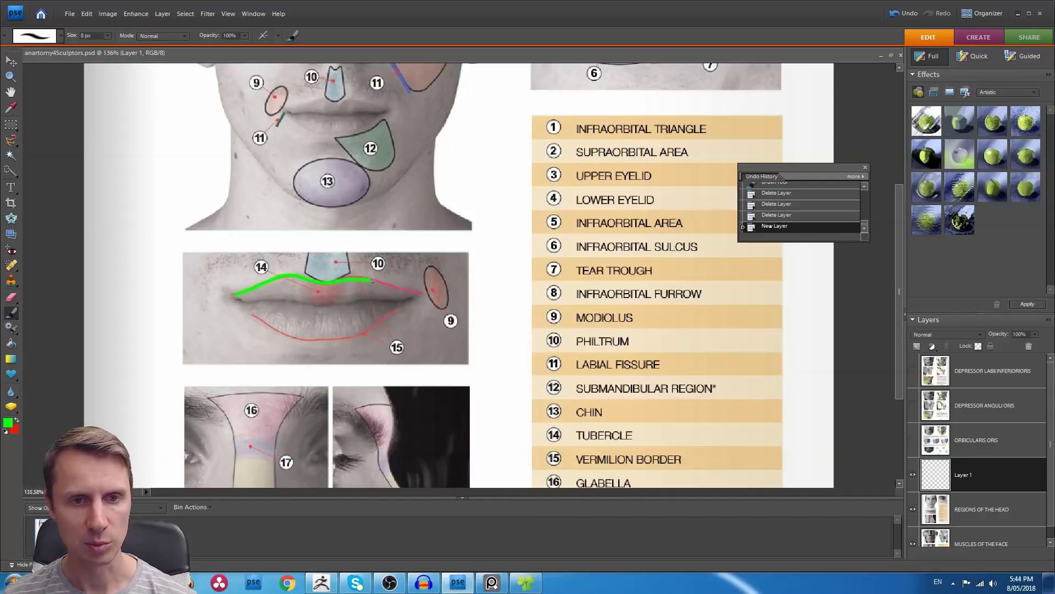
Step: In Photoshop Elements, trace the upper and lower lip borders in green on the lip photo and underline Vermilion Border in the legend
drag(372, 280, 420, 295)
drag(252, 314, 309, 335)
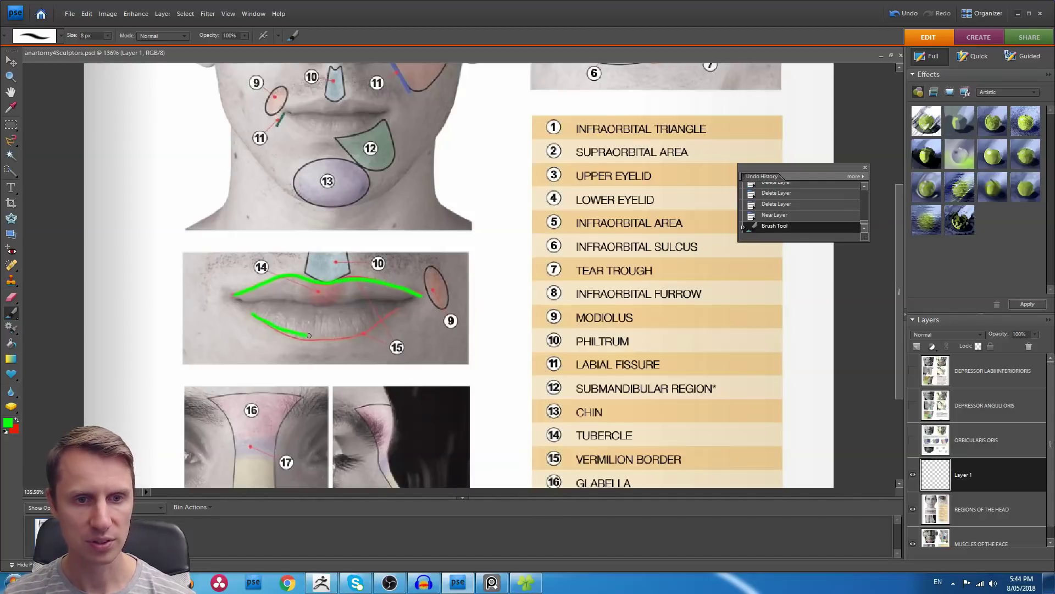
drag(381, 323, 412, 315)
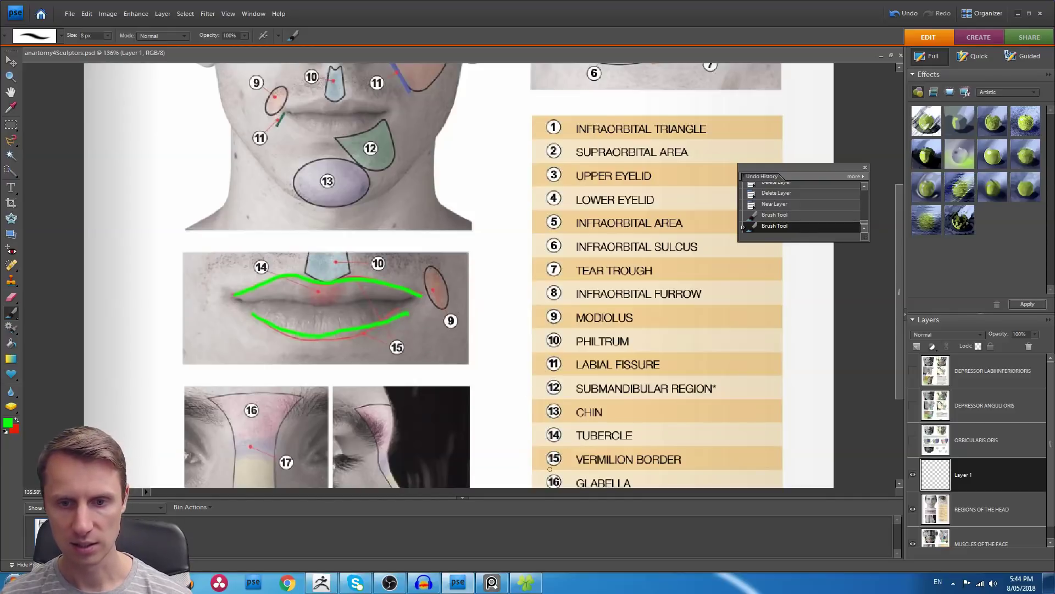
scroll(550, 469, down, 3)
drag(552, 311, 691, 311)
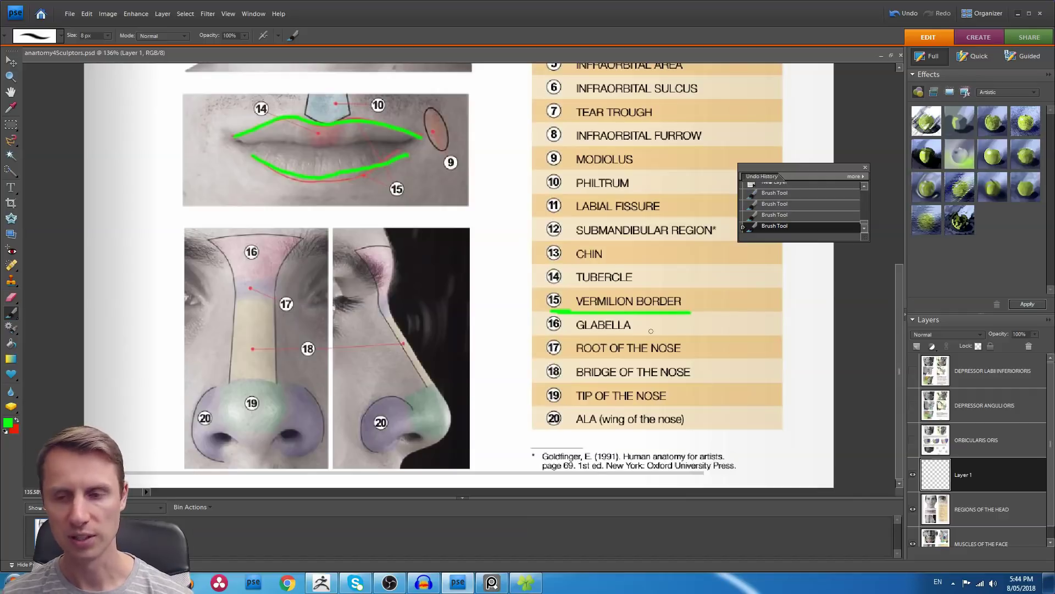
Step: Circle the philtrum in green on the face reference and underline Philtrum in the numbered legend
drag(901, 298, 901, 183)
scroll(904, 306, up, 1)
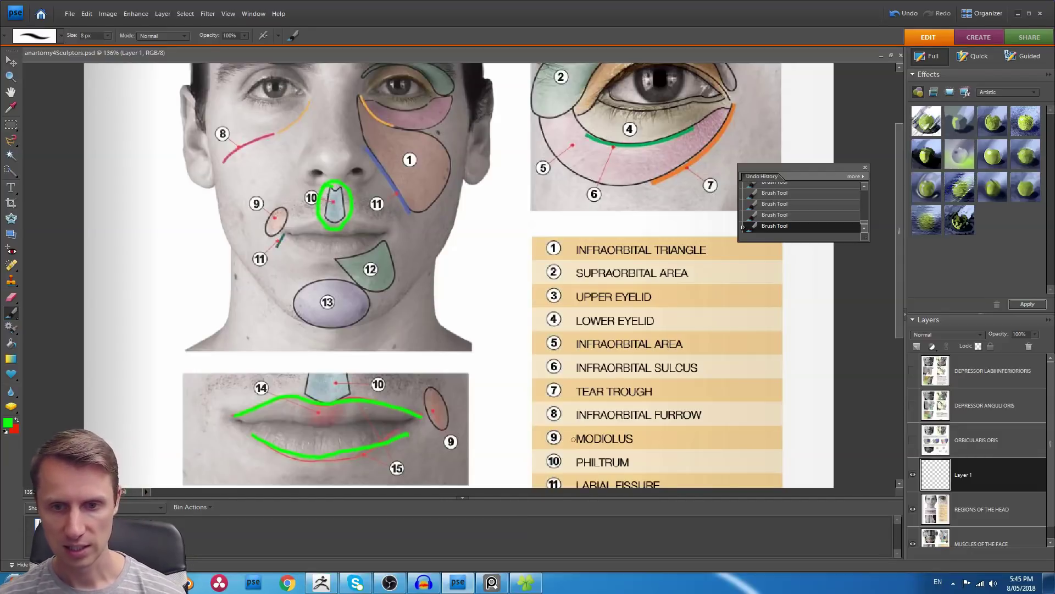
drag(551, 472, 558, 472)
scroll(551, 472, down, 5)
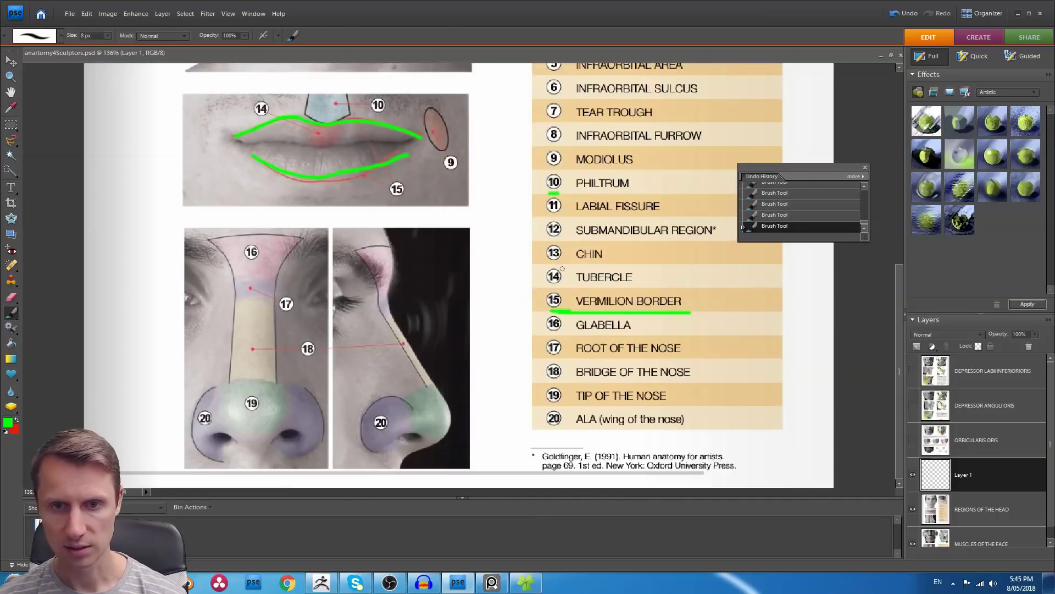
drag(559, 193, 634, 192)
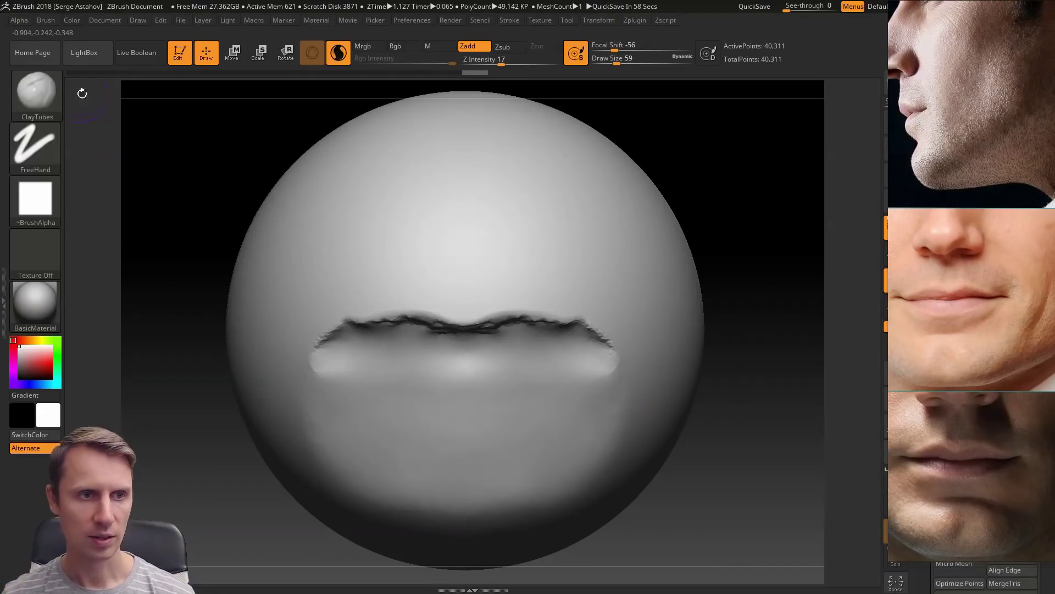
Step: Back in ZBrush, select the Pinch brush and set its Draw Size to 23
click(36, 90)
click(157, 316)
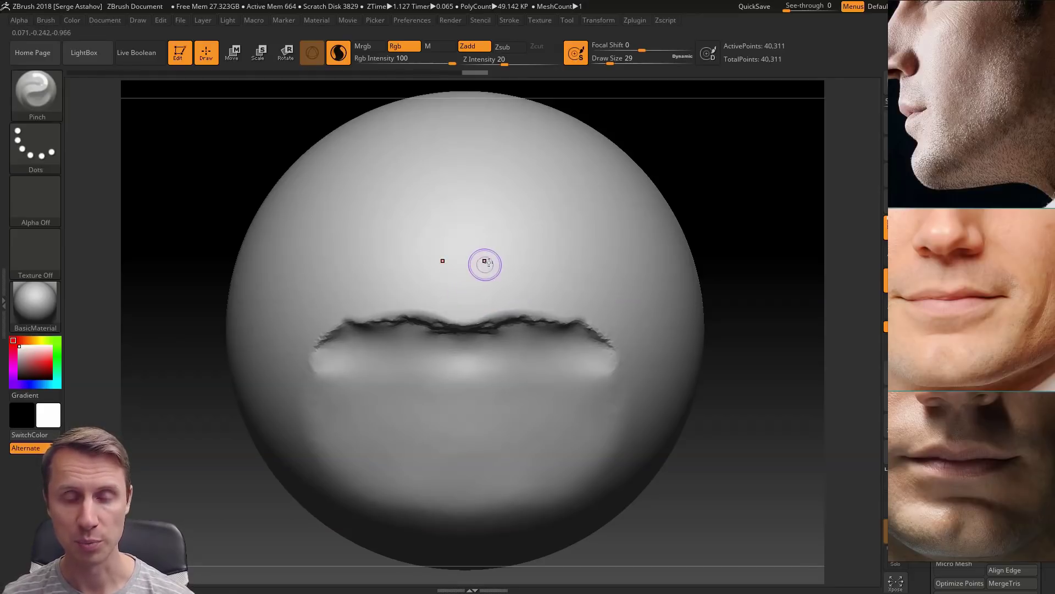
key(s)
Step: Pinch a raised, curved ridge above the mouth line to form the upper lip's vermilion border out towards the corners
drag(464, 297, 497, 295)
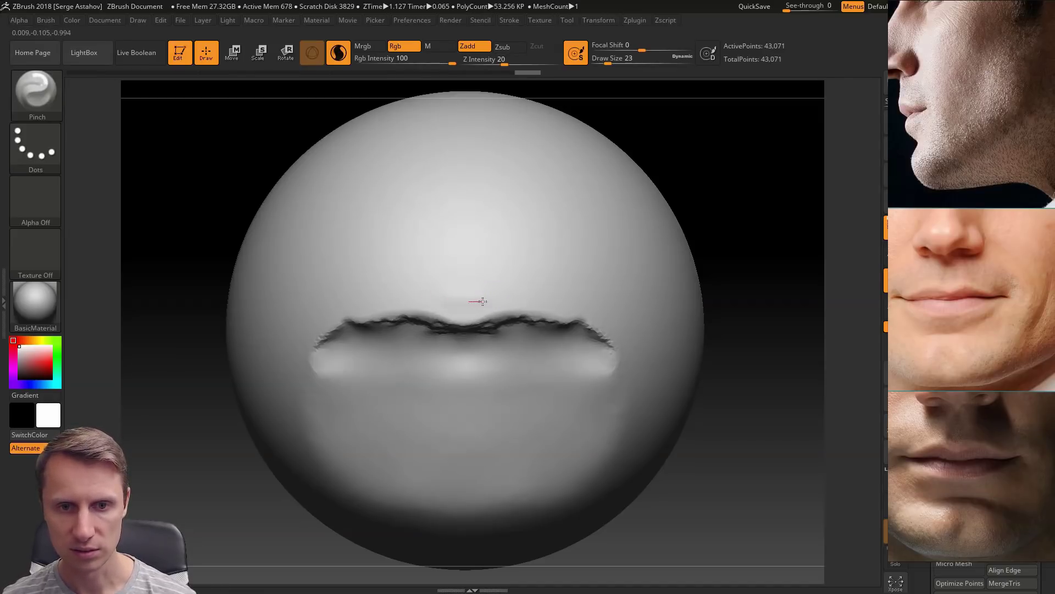
drag(549, 291, 559, 295)
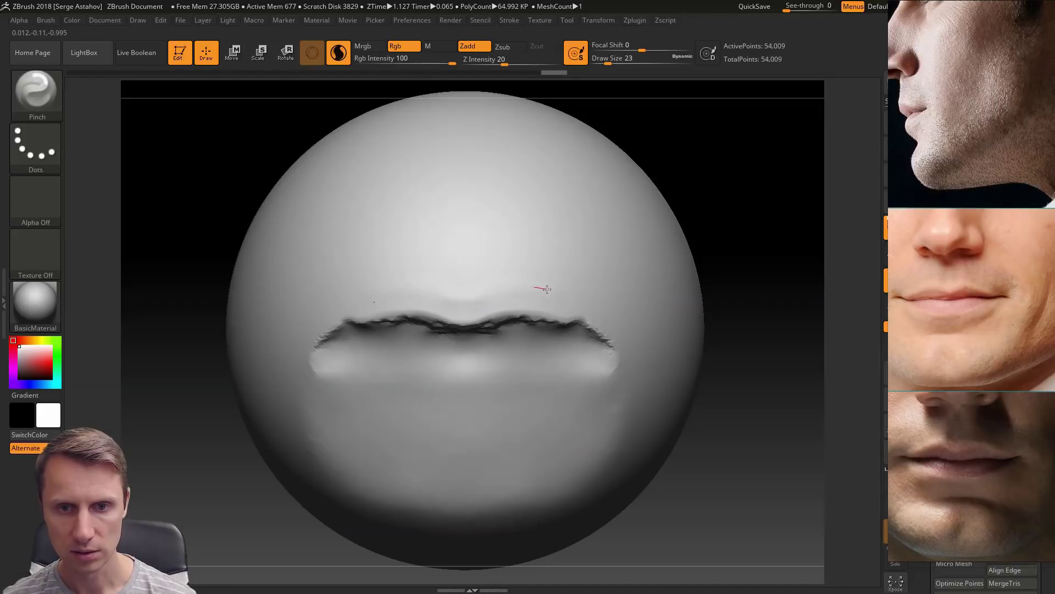
drag(597, 321, 599, 321)
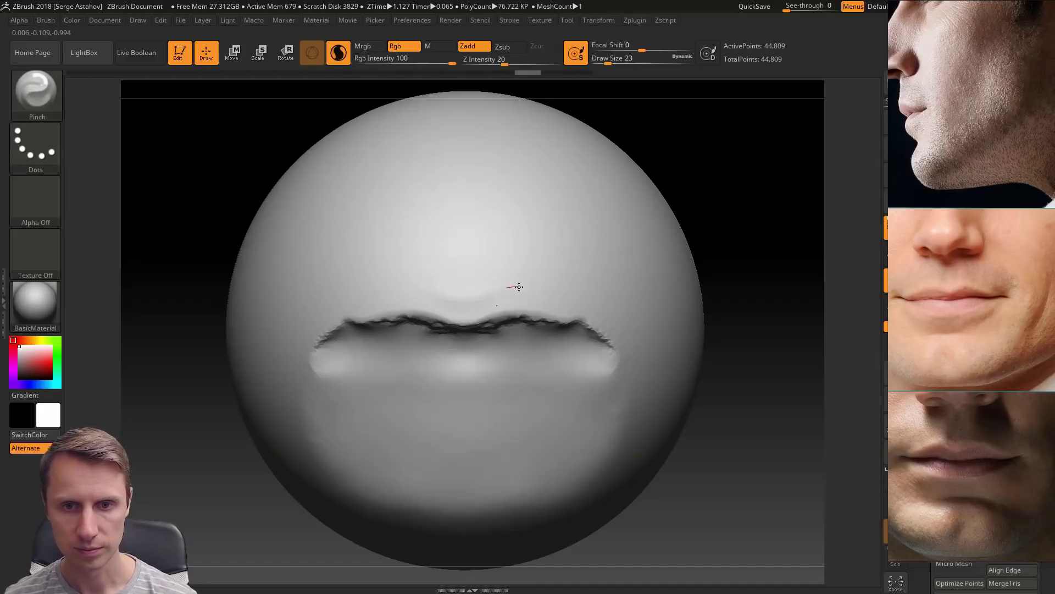
drag(615, 333, 612, 334)
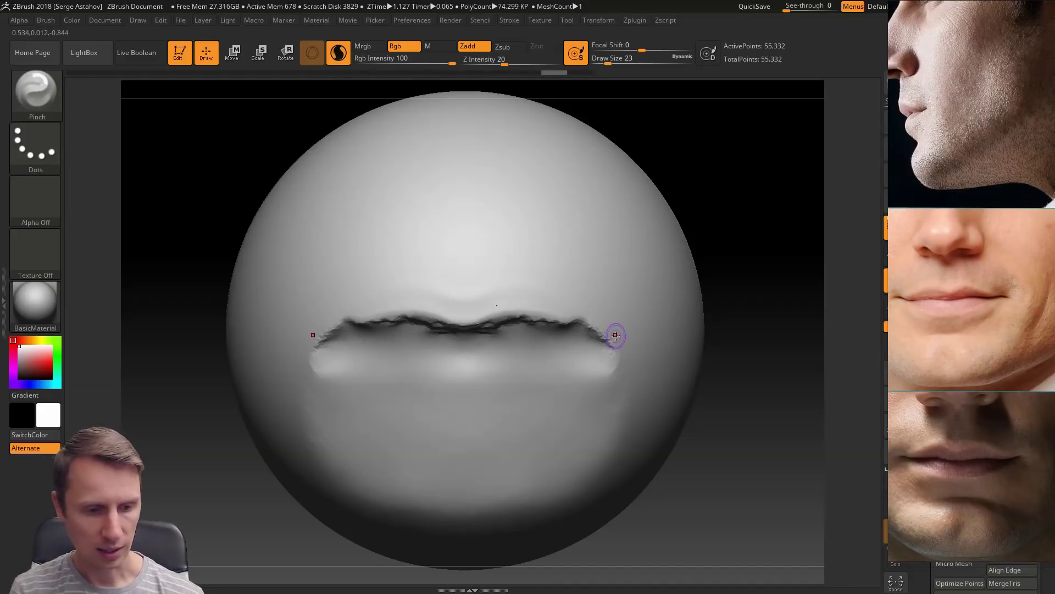
drag(560, 292, 561, 293)
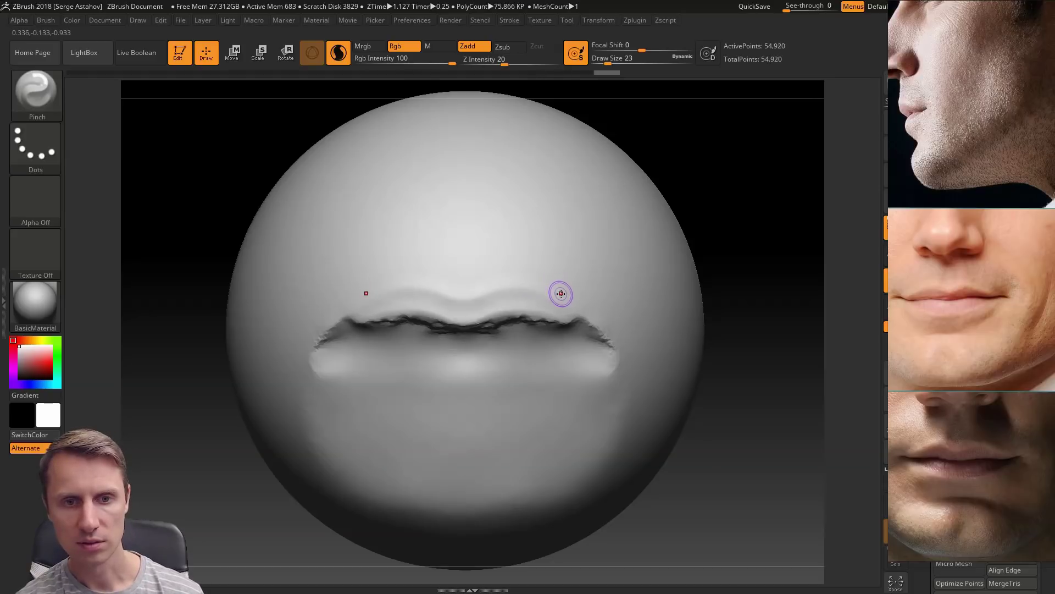
click(561, 294)
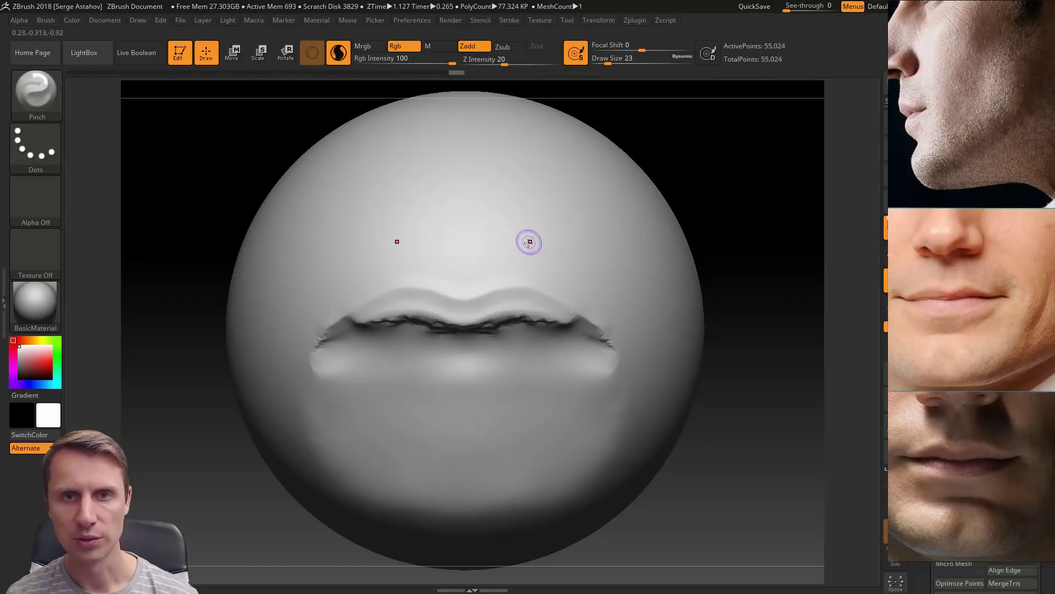
Step: Switch back to the ClayTubes brush and examine the upper lip from below, from the front and in profile
click(44, 91)
click(215, 104)
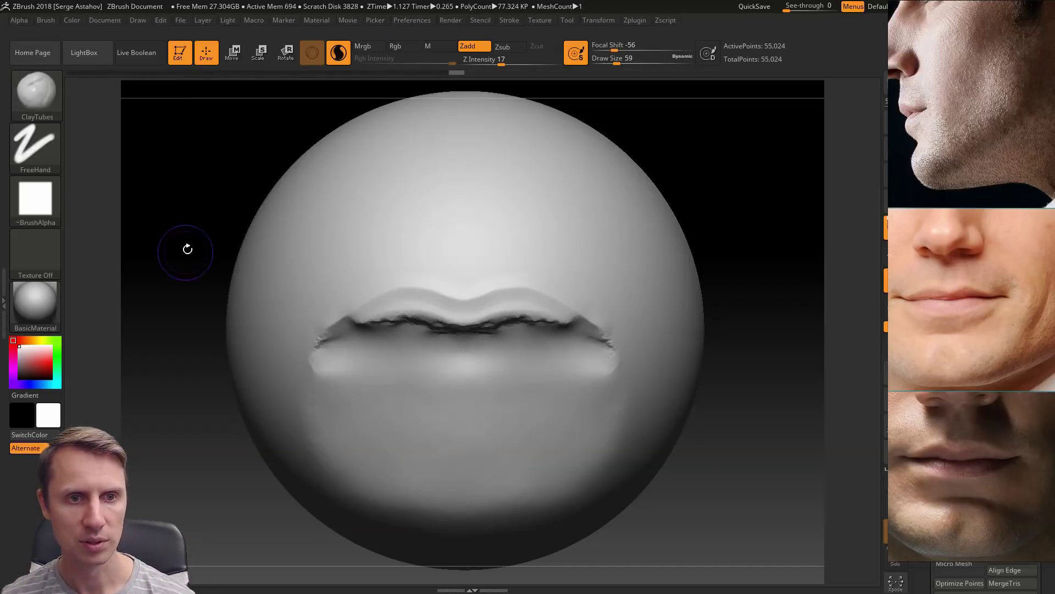
mouse_move(161, 235)
alt+mouse_down()
mouse_move(175, 265)
mouse_move(357, 268)
mouse_move(624, 301)
mouse_move(601, 313)
mouse_move(177, 229)
alt+mouse_up()
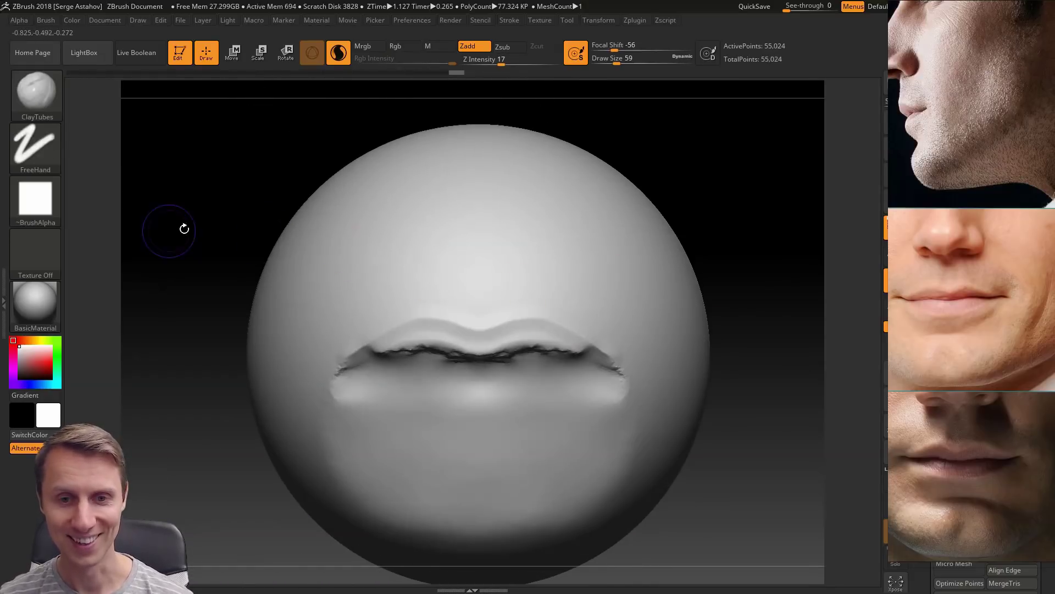
mouse_move(162, 269)
alt+mouse_down()
mouse_move(153, 283)
mouse_move(151, 224)
mouse_move(159, 249)
alt+mouse_up()
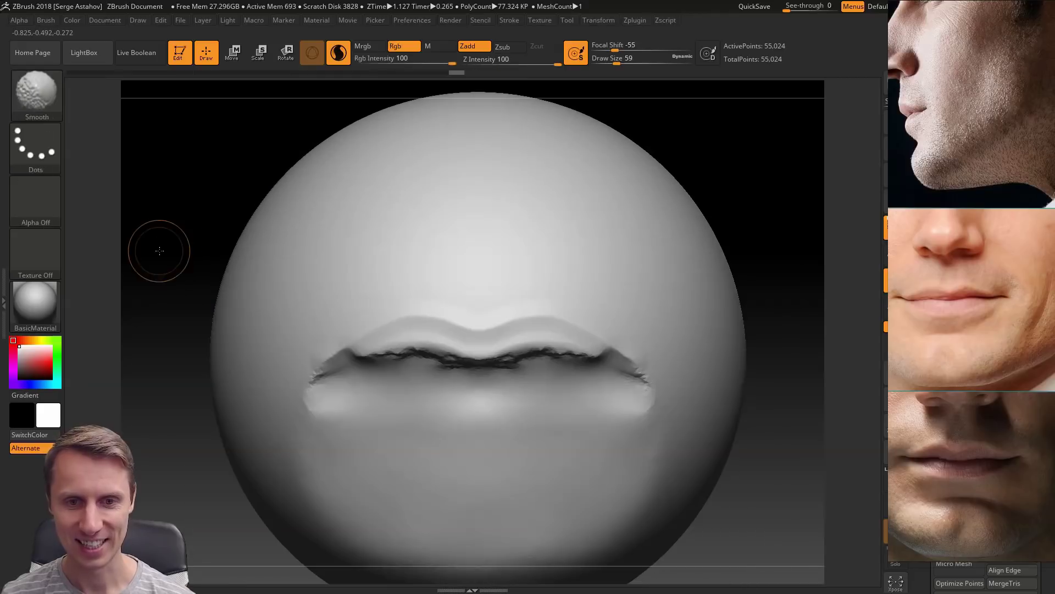
drag(159, 285, 174, 233)
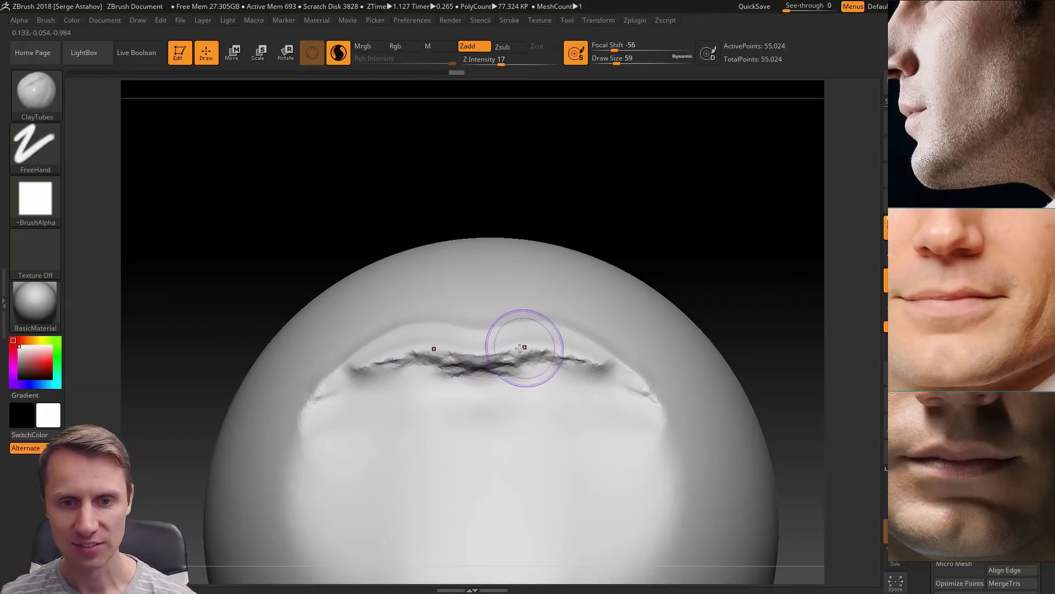
drag(277, 170, 253, 263)
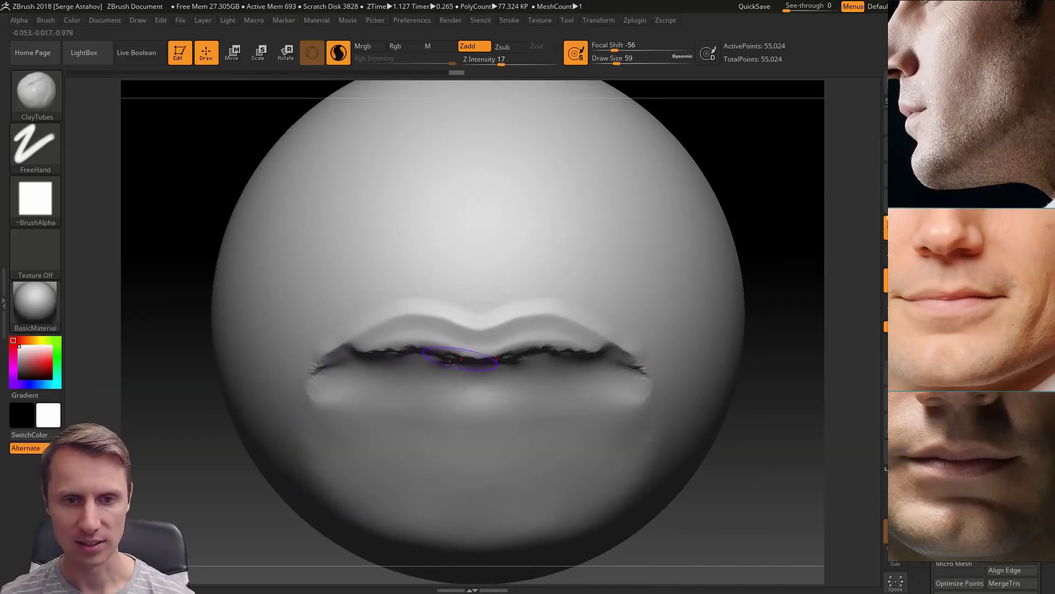
shift+drag(160, 408, 203, 408)
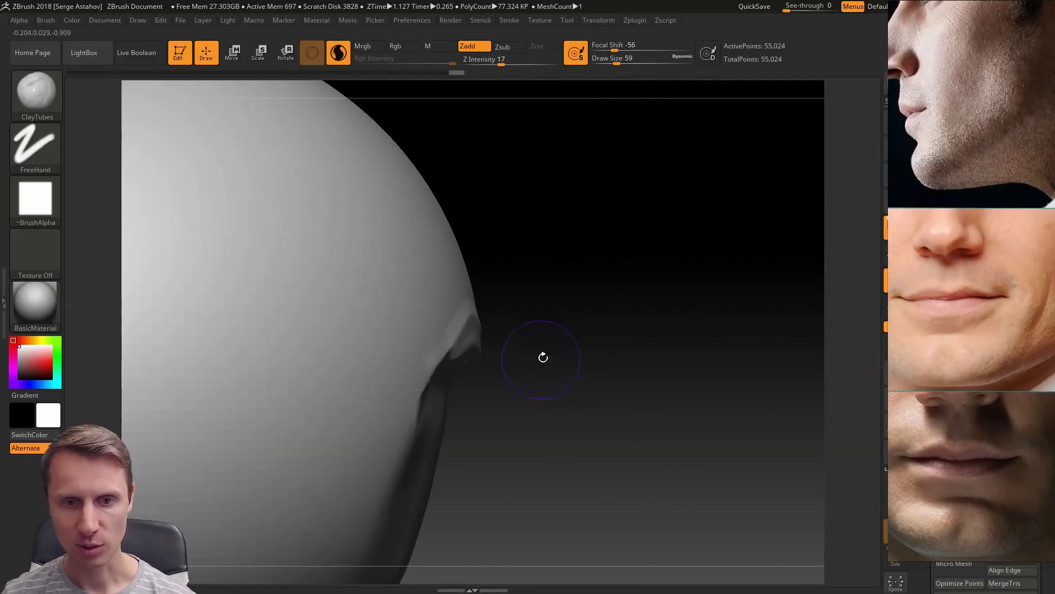
drag(601, 380, 523, 373)
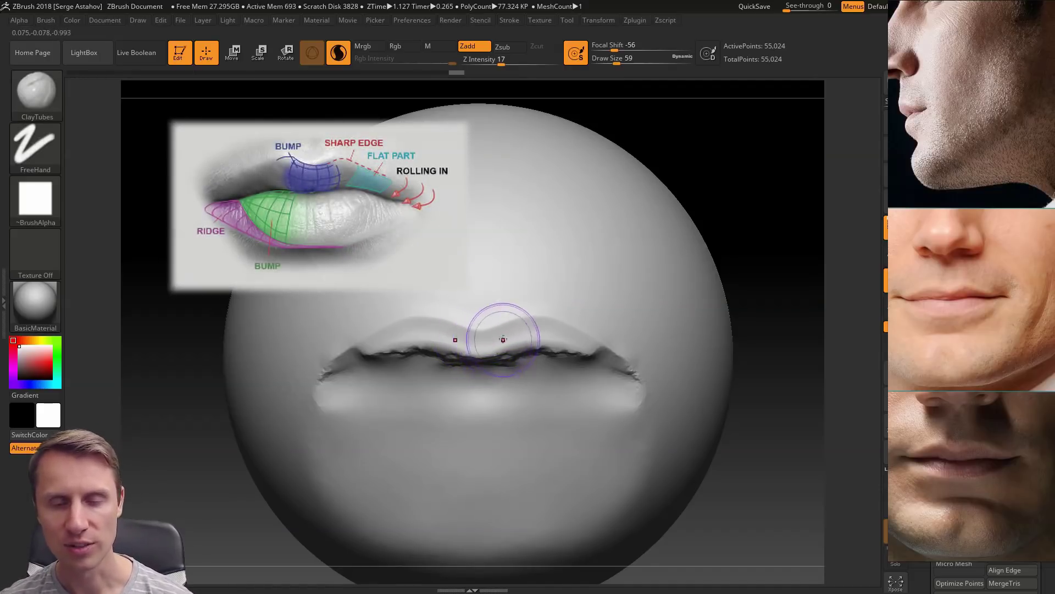
Step: Set the ClayTubes Draw Size to 33 and build up the upper lip's central bump and the flatter parts beside it
key(space)
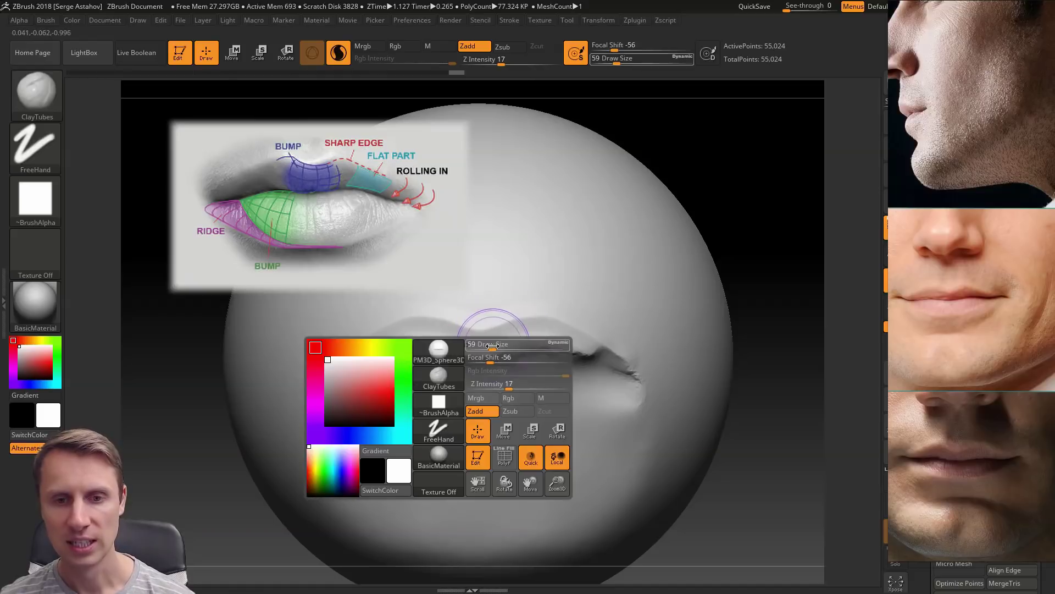
drag(491, 338, 482, 338)
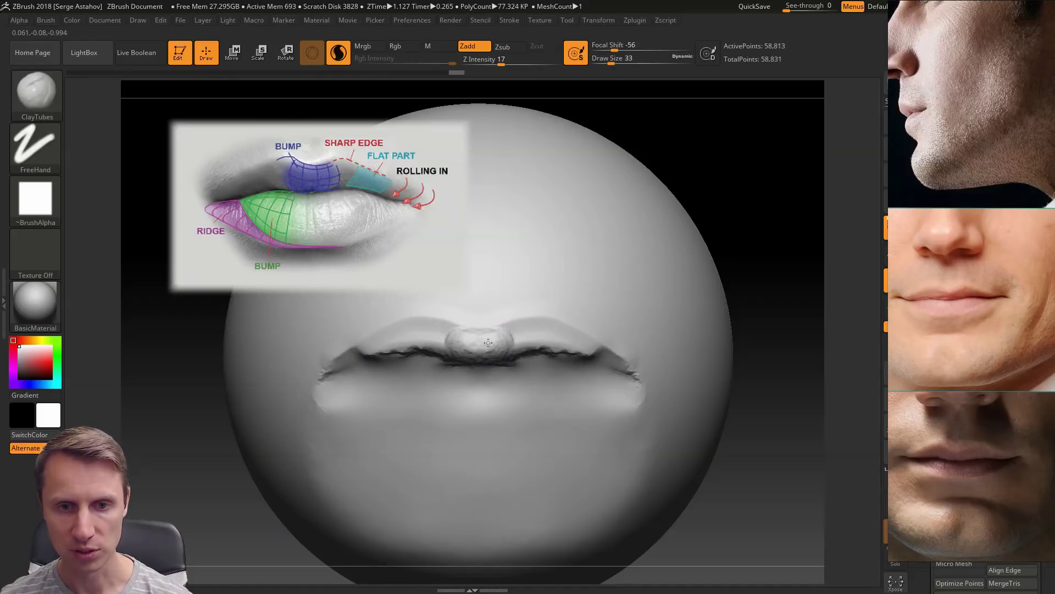
drag(500, 354, 502, 349)
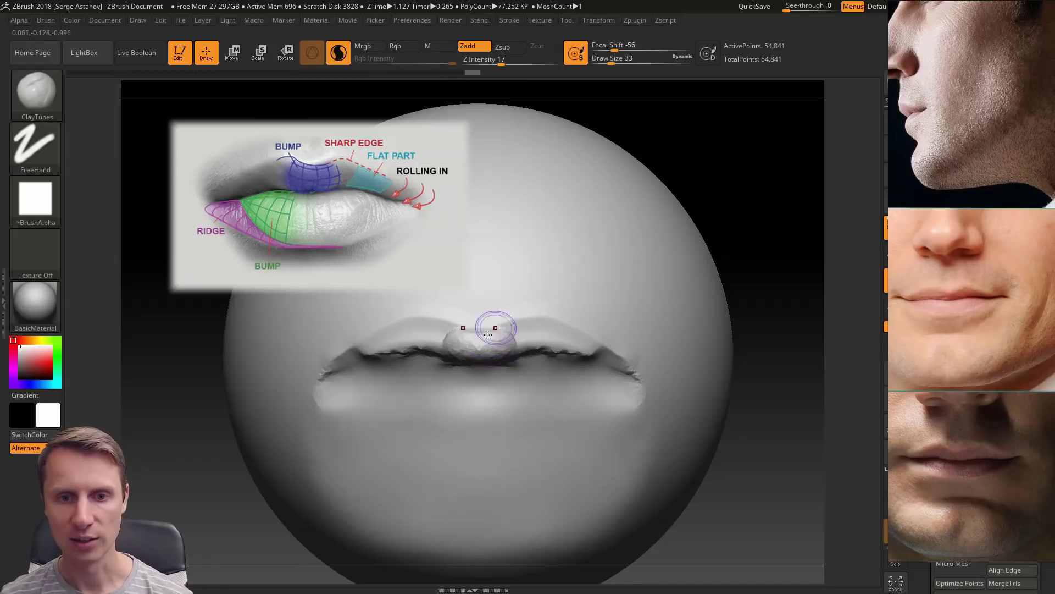
mouse_move(471, 350)
mouse_down()
mouse_move(502, 342)
mouse_move(530, 313)
mouse_move(515, 343)
mouse_move(541, 341)
mouse_move(542, 319)
mouse_move(549, 349)
mouse_move(560, 325)
mouse_move(578, 354)
mouse_move(602, 351)
mouse_up()
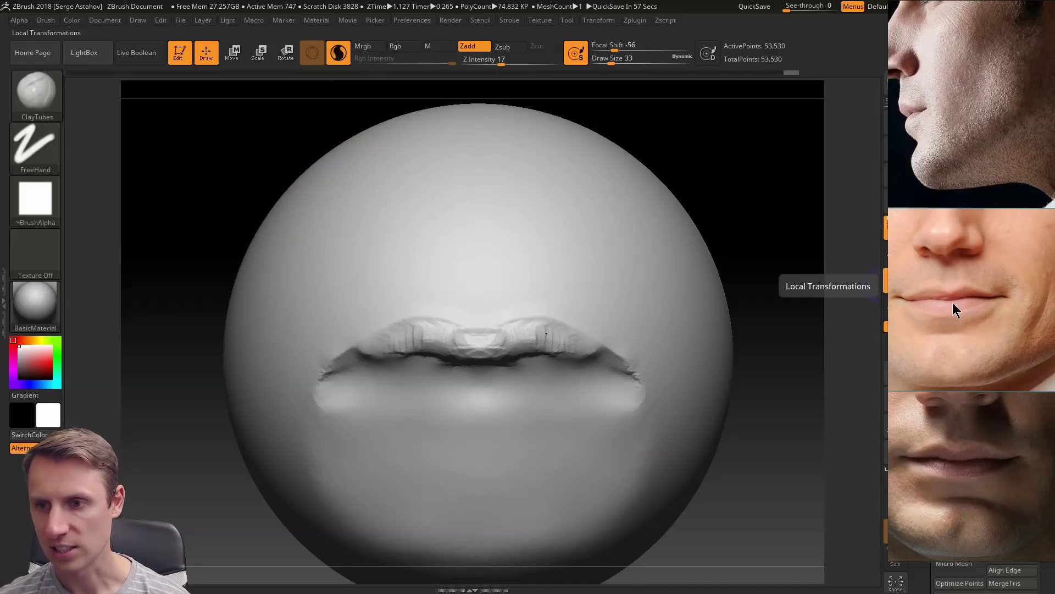
Step: Thicken and round the upper lip's central bump, checking its volume from below and from the front
drag(792, 387, 796, 321)
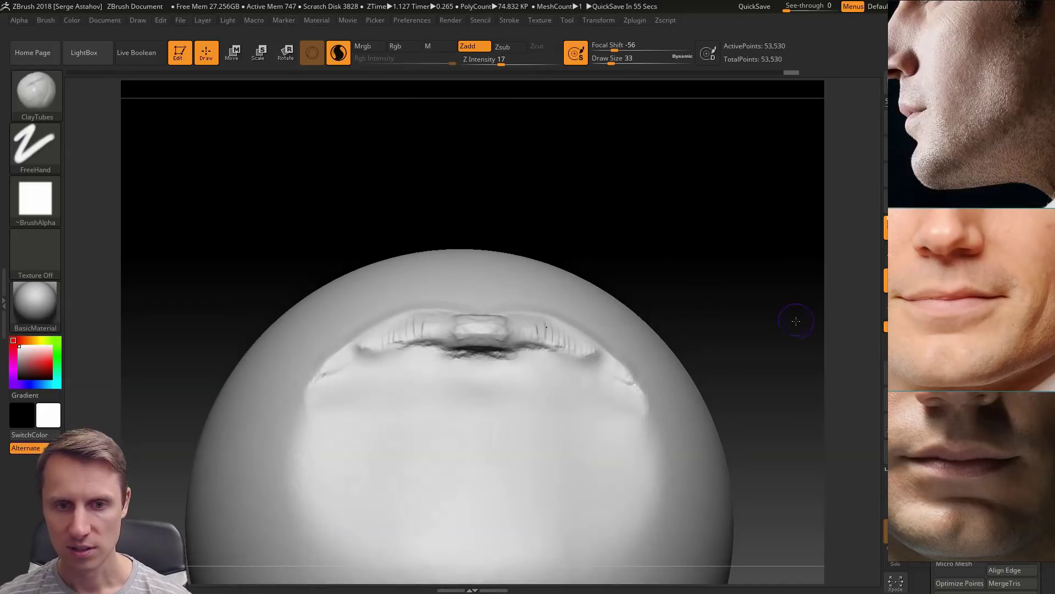
drag(465, 213, 459, 245)
mouse_move(492, 332)
mouse_down()
mouse_move(465, 332)
mouse_move(463, 344)
mouse_move(476, 339)
mouse_up()
drag(320, 144, 325, 203)
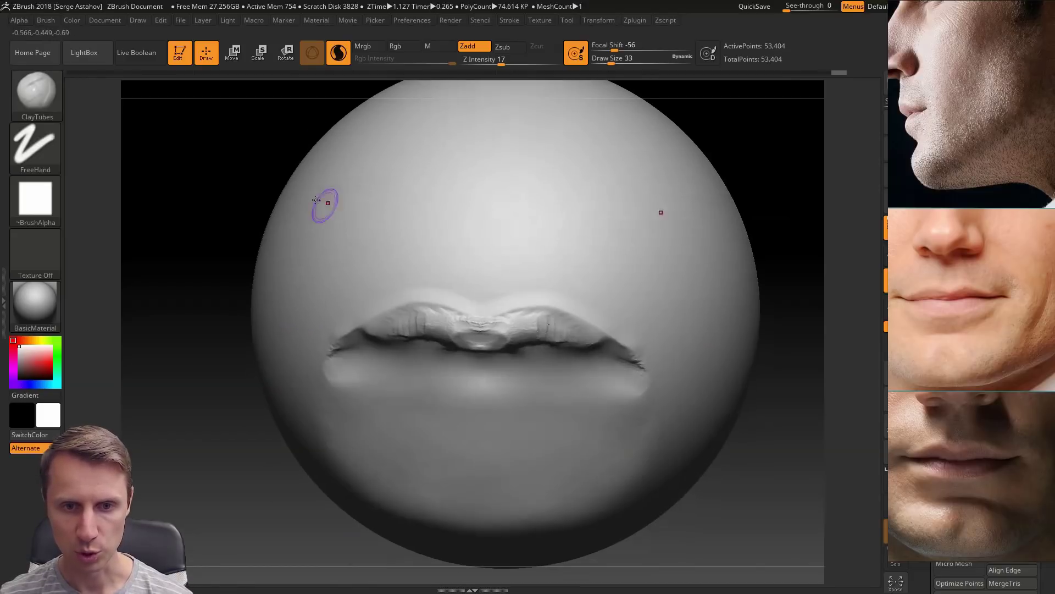
mouse_move(478, 325)
mouse_down()
mouse_move(460, 323)
mouse_move(473, 341)
mouse_up()
drag(179, 303, 194, 254)
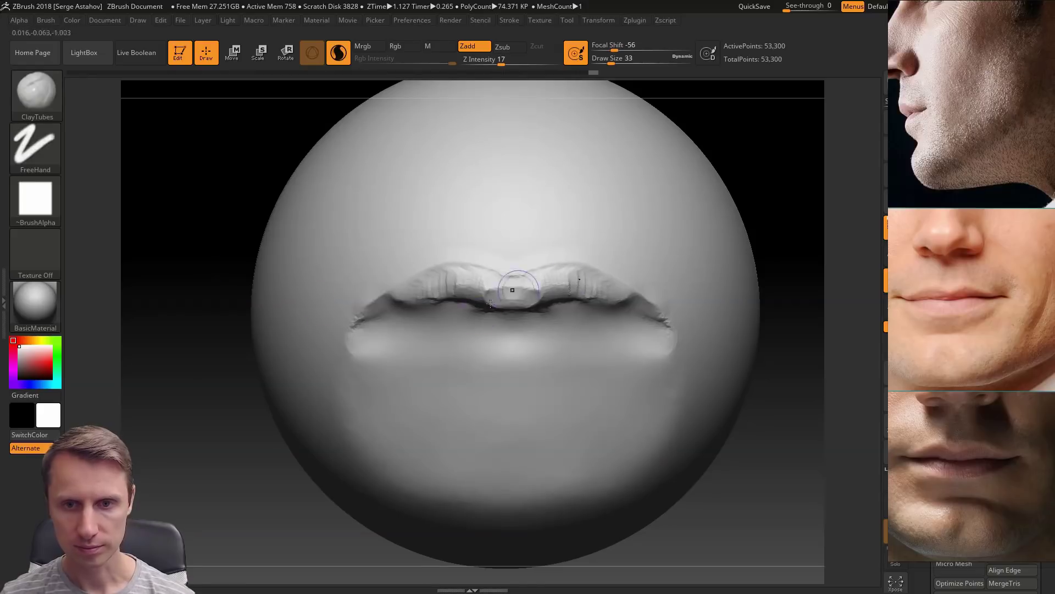
Step: Blend the central bump into both sides and fill the upper lip with ClayTubes out to the mouth corners
drag(211, 356, 210, 296)
alt+drag(272, 134, 304, 271)
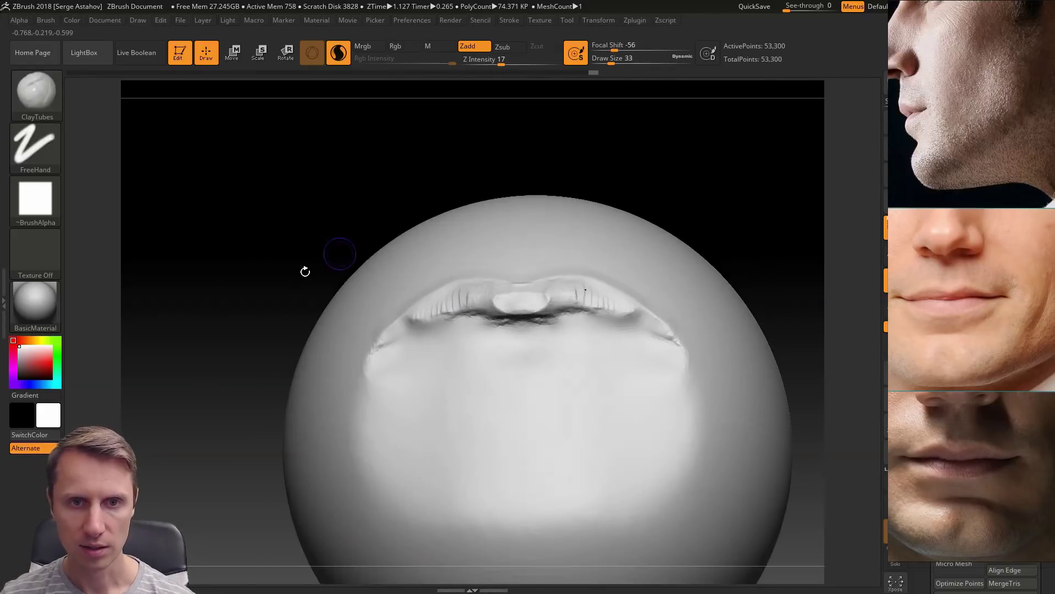
drag(476, 295, 523, 307)
drag(349, 200, 354, 186)
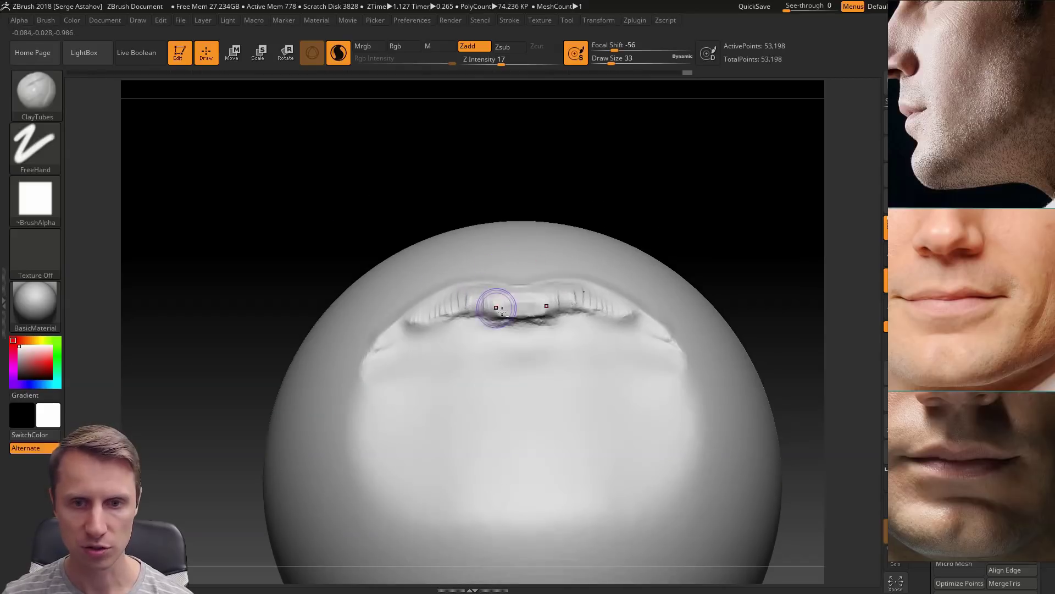
mouse_move(493, 302)
mouse_down()
mouse_move(520, 312)
mouse_move(408, 297)
mouse_move(416, 325)
mouse_up()
mouse_move(390, 244)
mouse_down()
mouse_move(391, 264)
mouse_move(388, 251)
mouse_up()
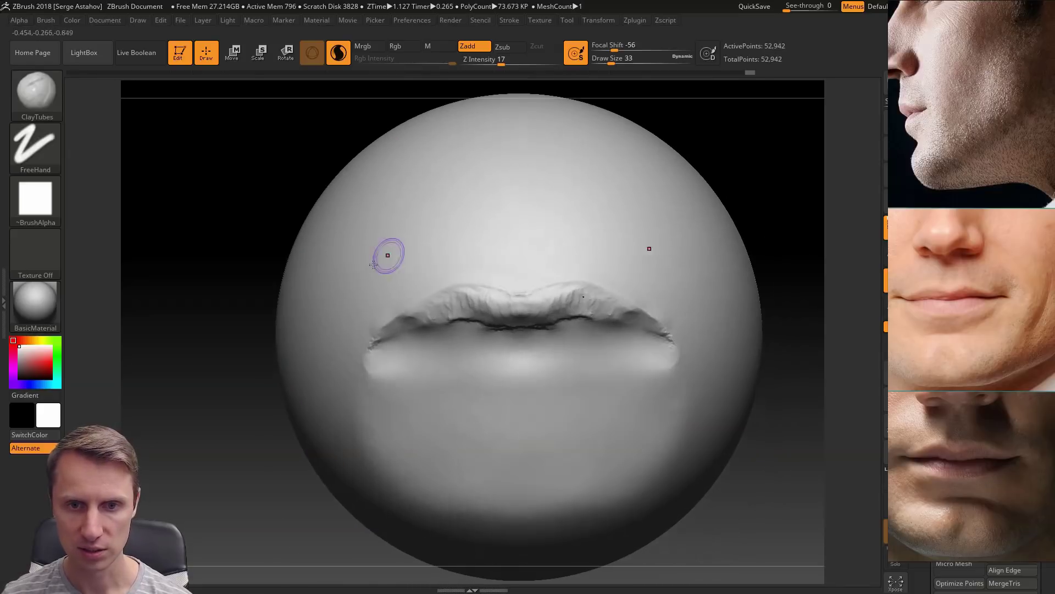
mouse_move(476, 313)
mouse_down()
mouse_move(460, 293)
mouse_move(399, 329)
mouse_move(413, 306)
mouse_move(448, 295)
mouse_move(511, 301)
mouse_move(516, 290)
mouse_move(546, 301)
mouse_move(579, 292)
mouse_up()
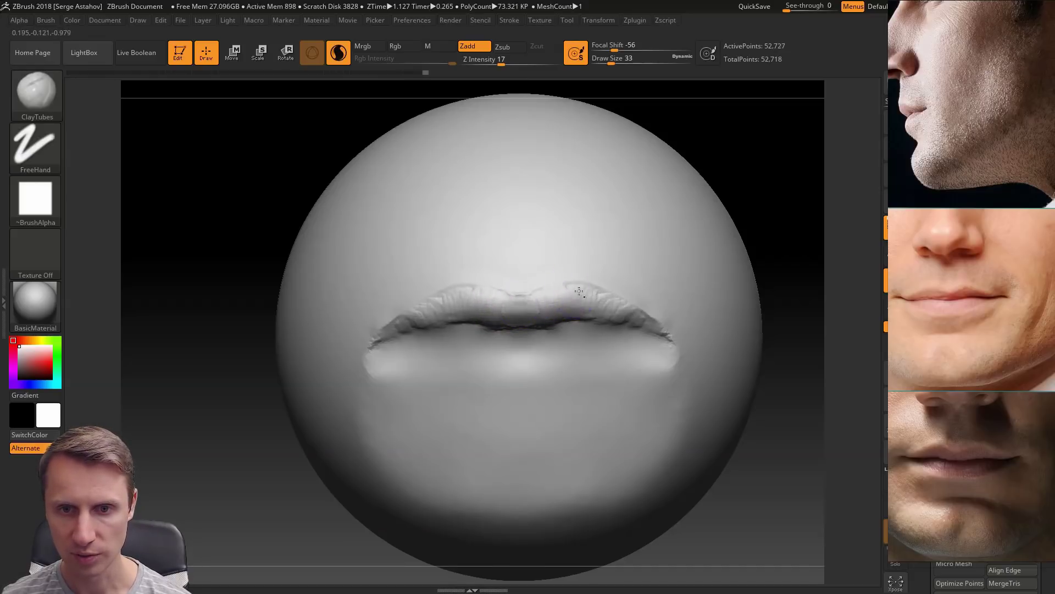
drag(620, 325, 629, 311)
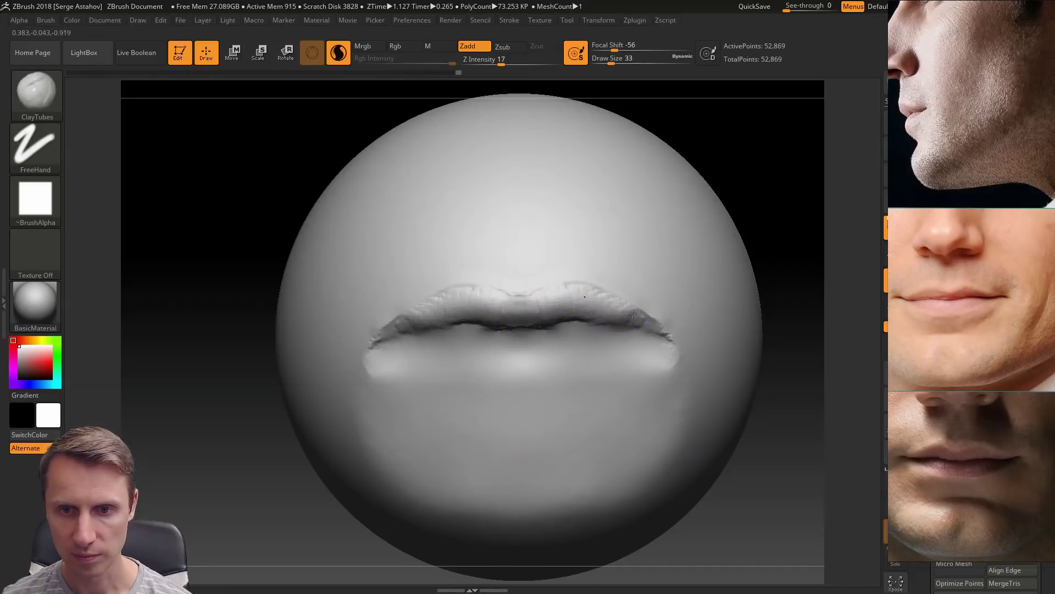
Step: With the Move brush at Draw Size 182, pull the area above the upper lip forward in profile
mouse_move(216, 240)
mouse_down()
mouse_move(221, 167)
mouse_move(266, 237)
mouse_move(315, 238)
mouse_up()
mouse_move(734, 351)
mouse_down()
mouse_move(666, 365)
mouse_move(702, 370)
mouse_move(660, 391)
mouse_move(620, 350)
mouse_move(584, 354)
mouse_move(596, 377)
mouse_move(594, 358)
mouse_up()
click(35, 90)
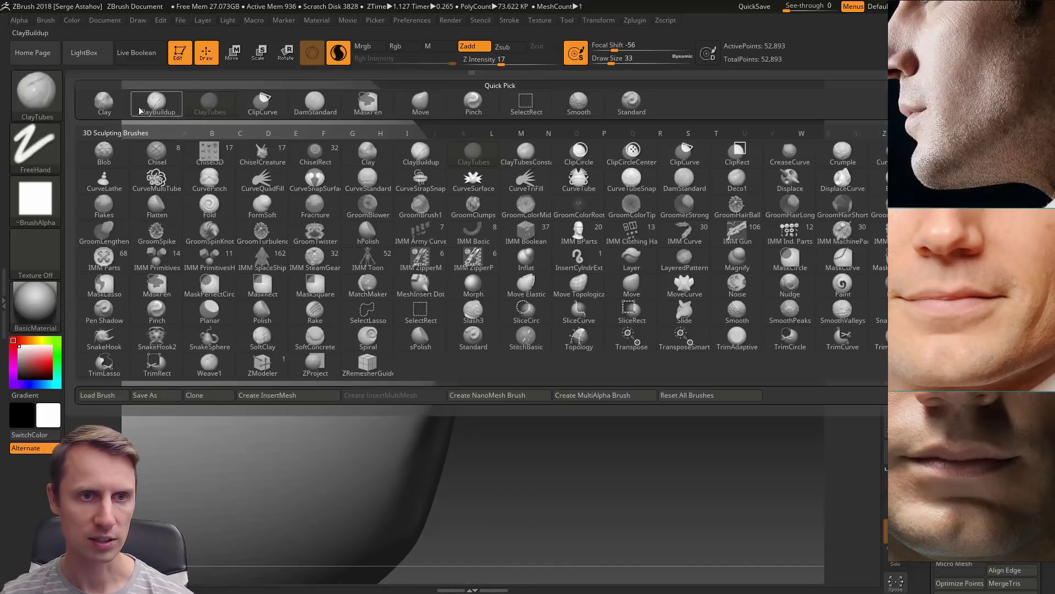
click(419, 102)
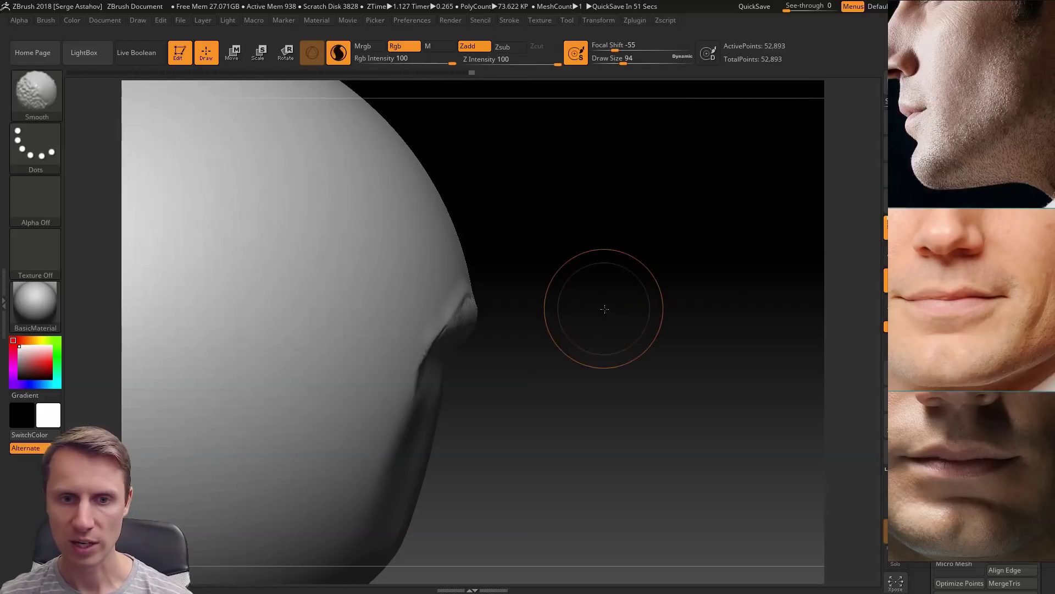
alt+drag(618, 358, 625, 380)
key(space)
drag(501, 216, 527, 246)
mouse_move(449, 240)
mouse_down()
mouse_move(511, 239)
mouse_move(509, 228)
mouse_move(452, 226)
mouse_up()
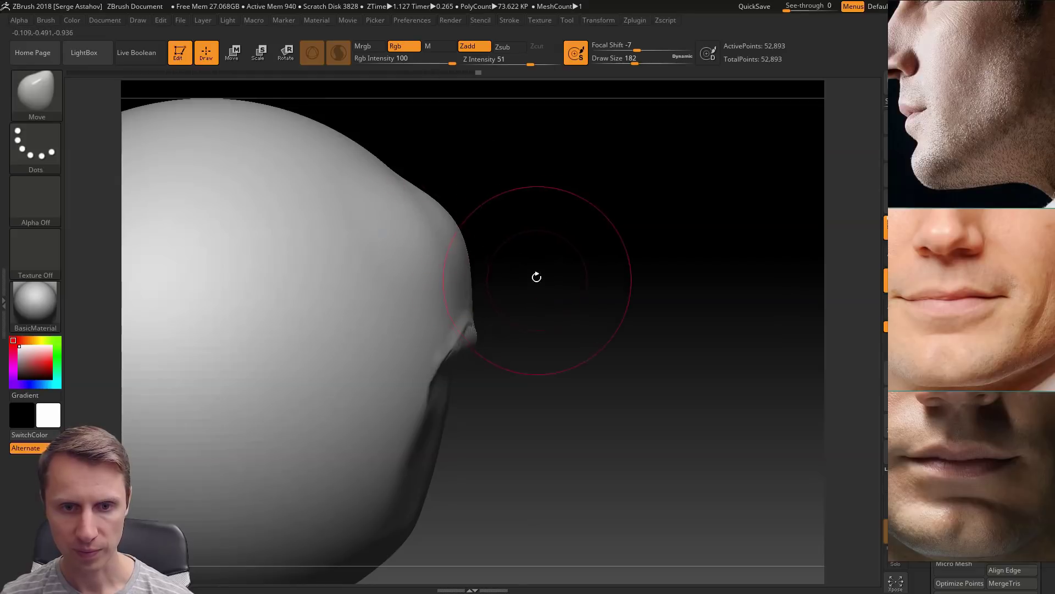
drag(537, 278, 503, 274)
drag(422, 258, 429, 258)
mouse_move(522, 283)
shift+mouse_down()
mouse_move(565, 292)
mouse_move(603, 351)
mouse_move(593, 327)
shift+mouse_up()
Step: With the Standard brush at Z Intensity 6, trace a fine raised rim along the Cupid's bow and upper lip border
key(b)
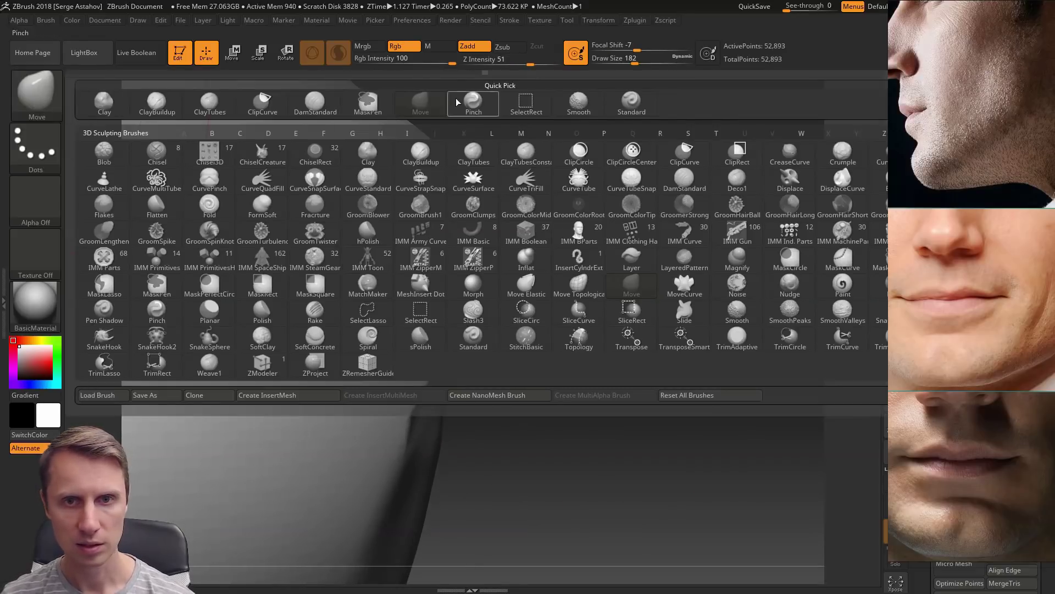
click(653, 108)
drag(648, 252, 528, 285)
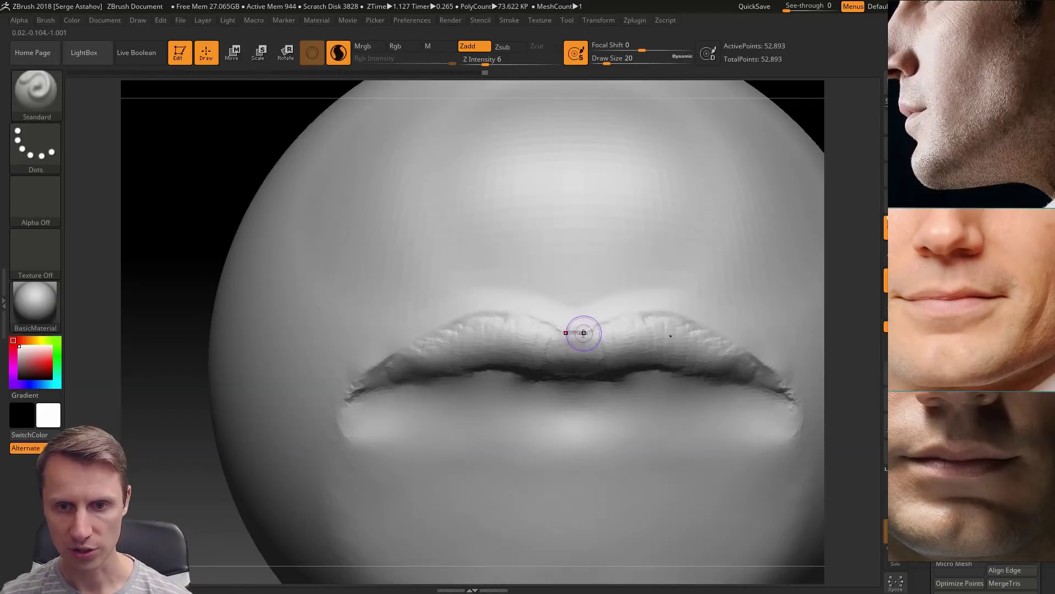
mouse_move(569, 332)
mouse_down()
mouse_move(431, 337)
mouse_move(385, 363)
mouse_up()
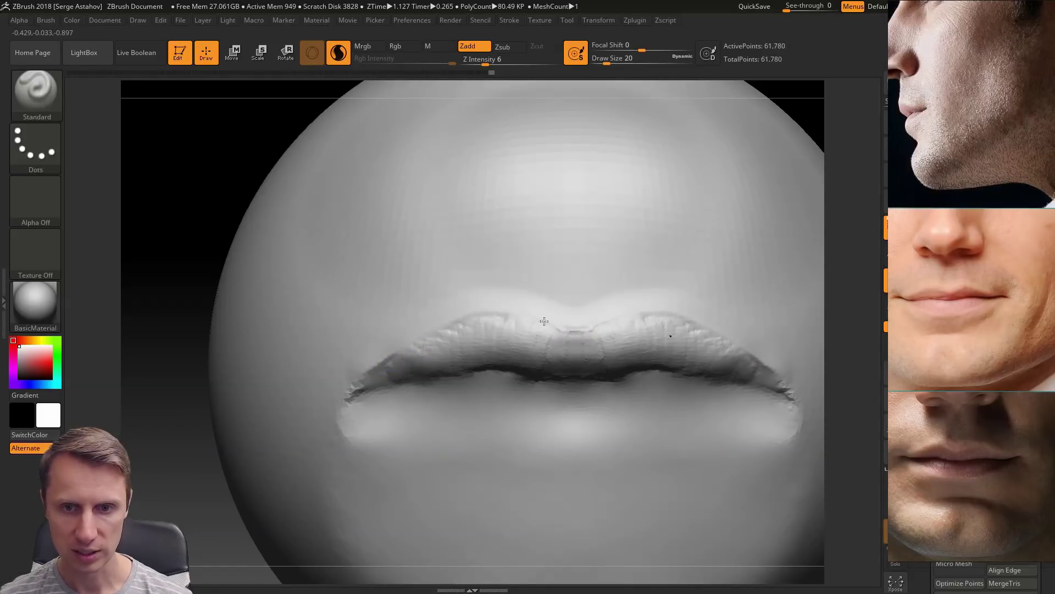
drag(544, 321, 572, 333)
drag(486, 319, 474, 323)
mouse_move(562, 328)
mouse_down()
mouse_move(528, 325)
mouse_move(545, 327)
mouse_up()
Step: Raise the Standard brush's Z Intensity to 15 and strengthen the rim along the Cupid's bow and the upper lip's outer border
key(space)
drag(552, 368, 563, 369)
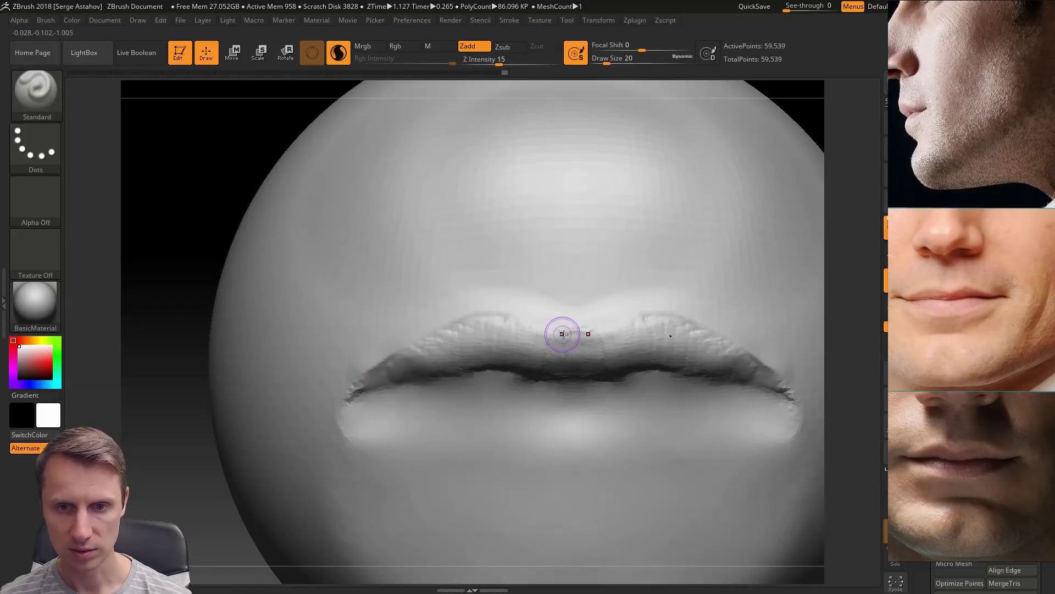
drag(531, 319, 576, 335)
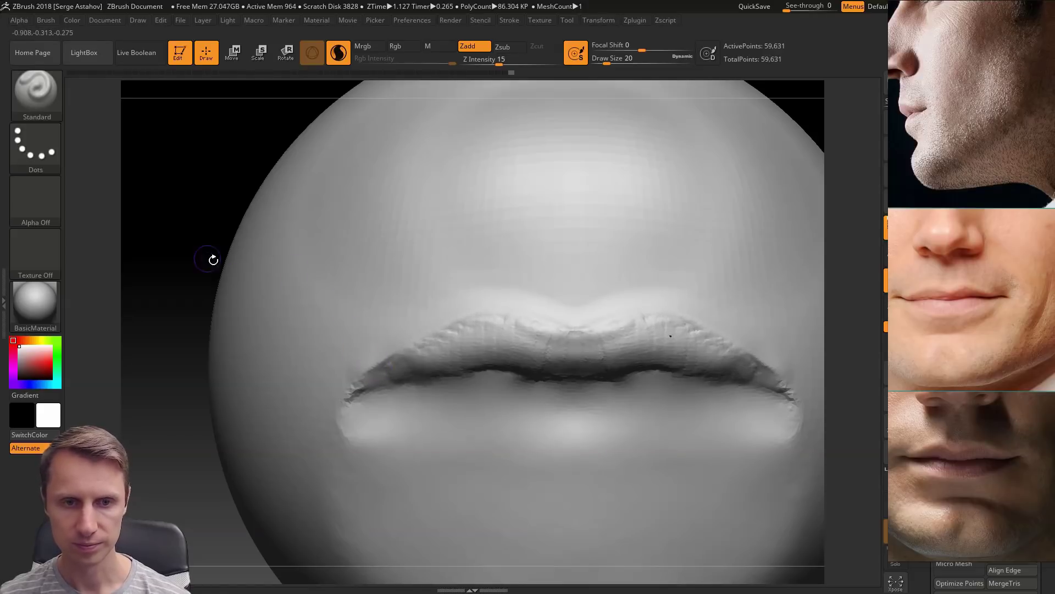
mouse_move(189, 242)
alt+mouse_down()
mouse_move(177, 223)
mouse_move(198, 242)
alt+mouse_up()
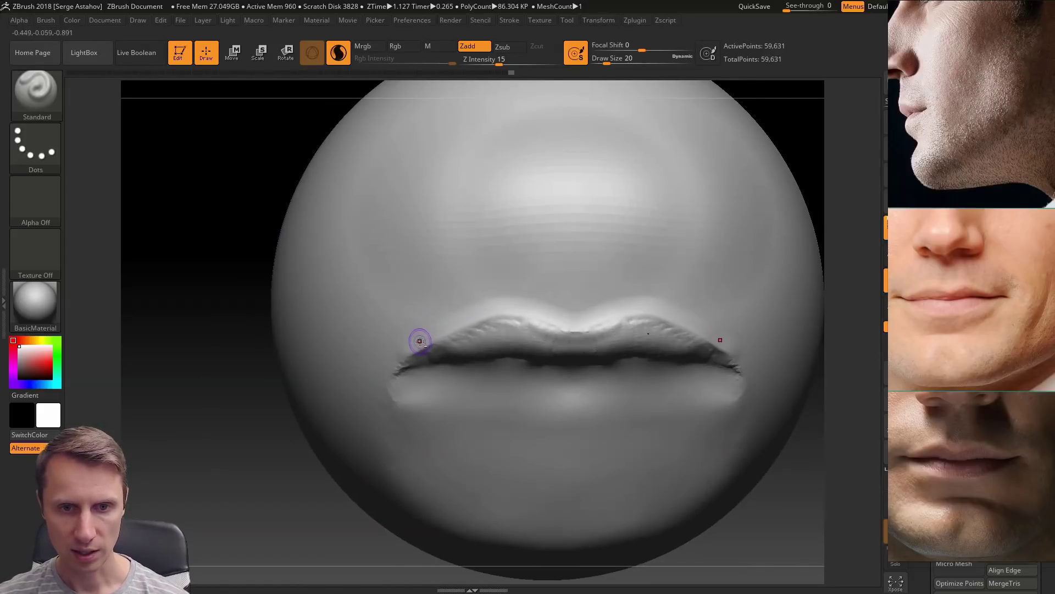
drag(470, 323, 490, 310)
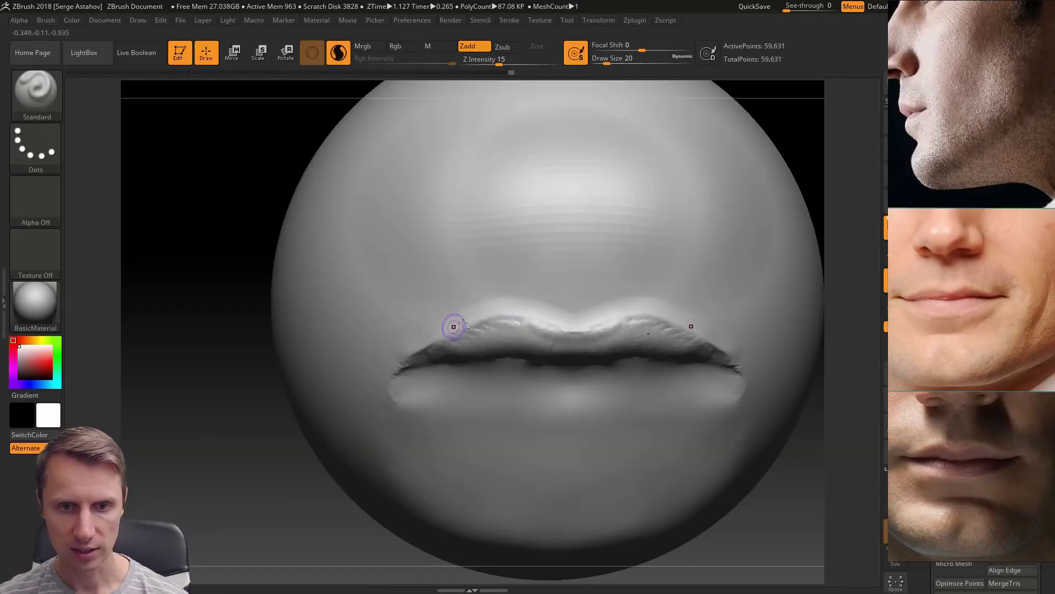
drag(424, 337, 424, 338)
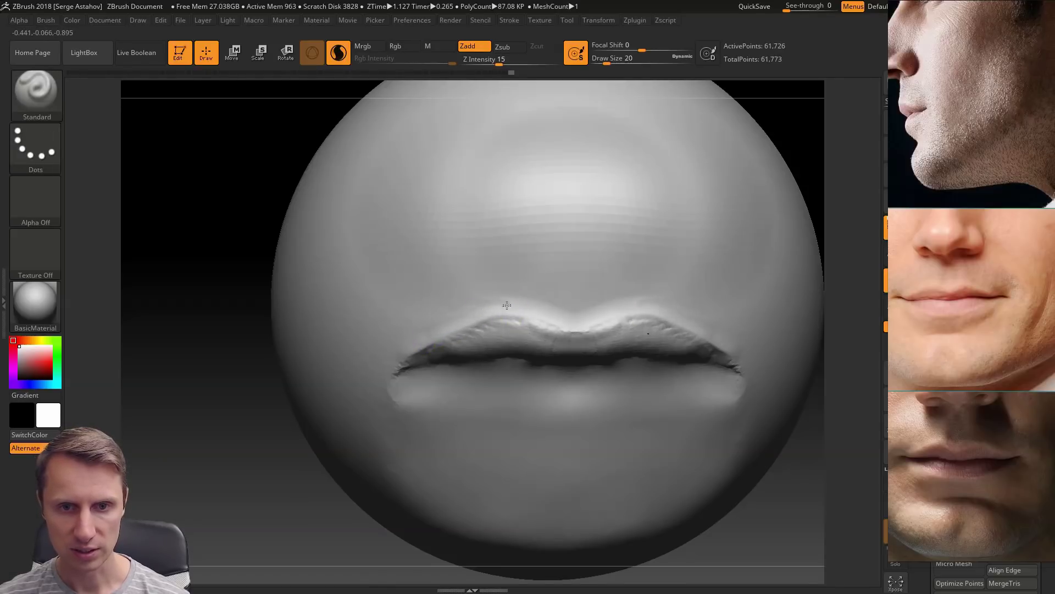
drag(507, 305, 546, 313)
Step: With ClayTubes at Draw Size 41, carve the philtrum as a tapering vertical groove above the Cupid's bow
click(36, 91)
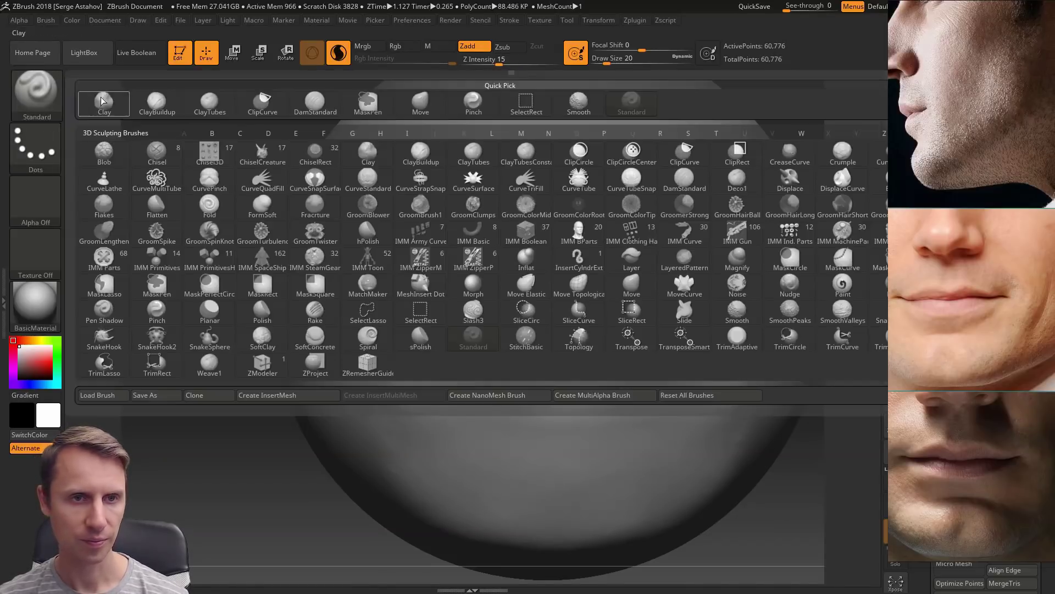
click(231, 112)
drag(214, 297, 419, 311)
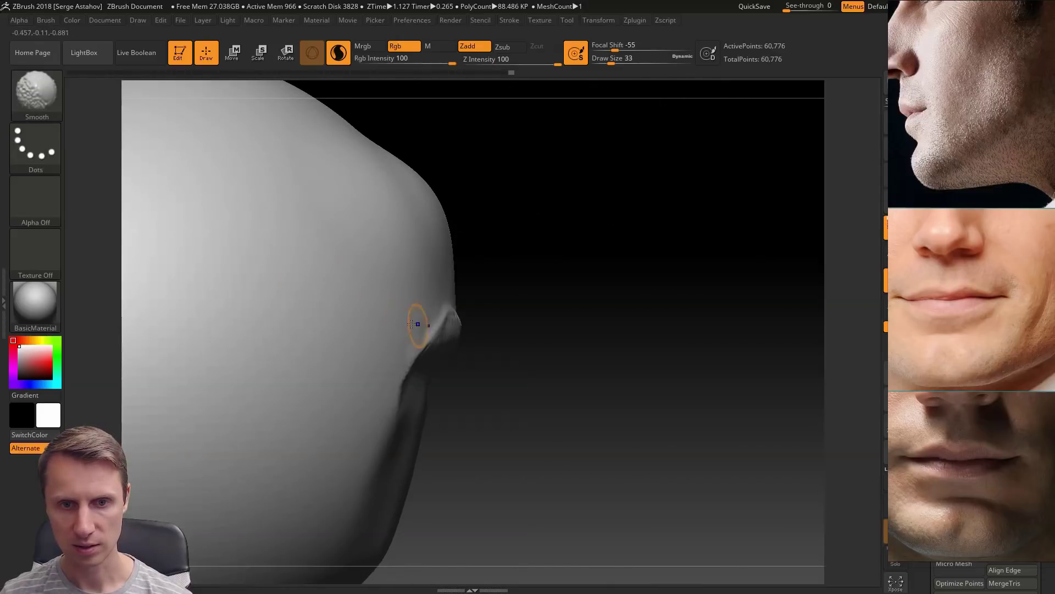
drag(531, 365, 424, 363)
key(space)
drag(520, 301, 533, 297)
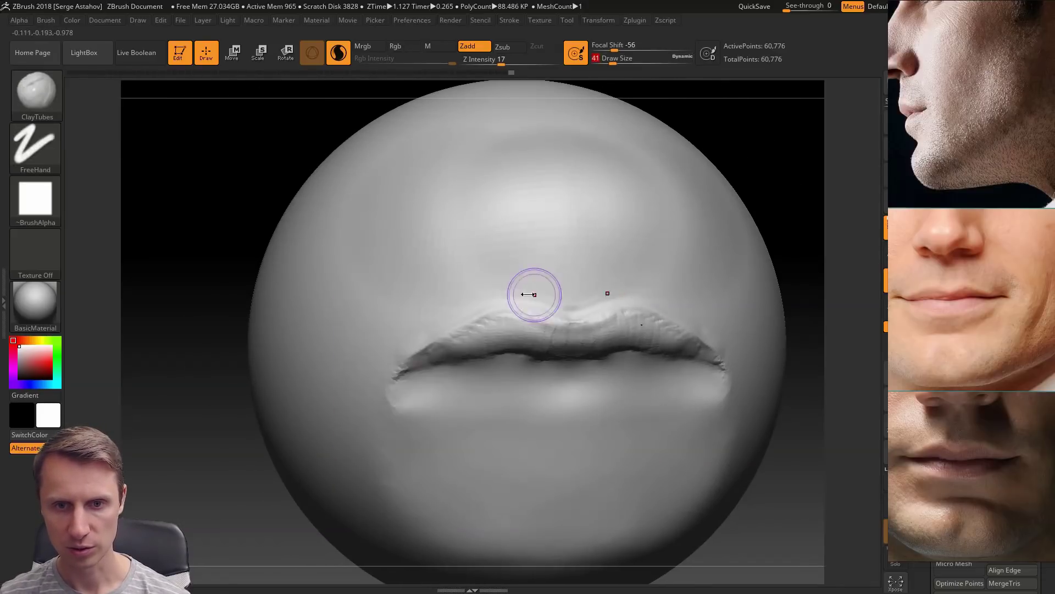
mouse_move(247, 158)
mouse_down()
mouse_move(266, 167)
mouse_move(257, 170)
mouse_up()
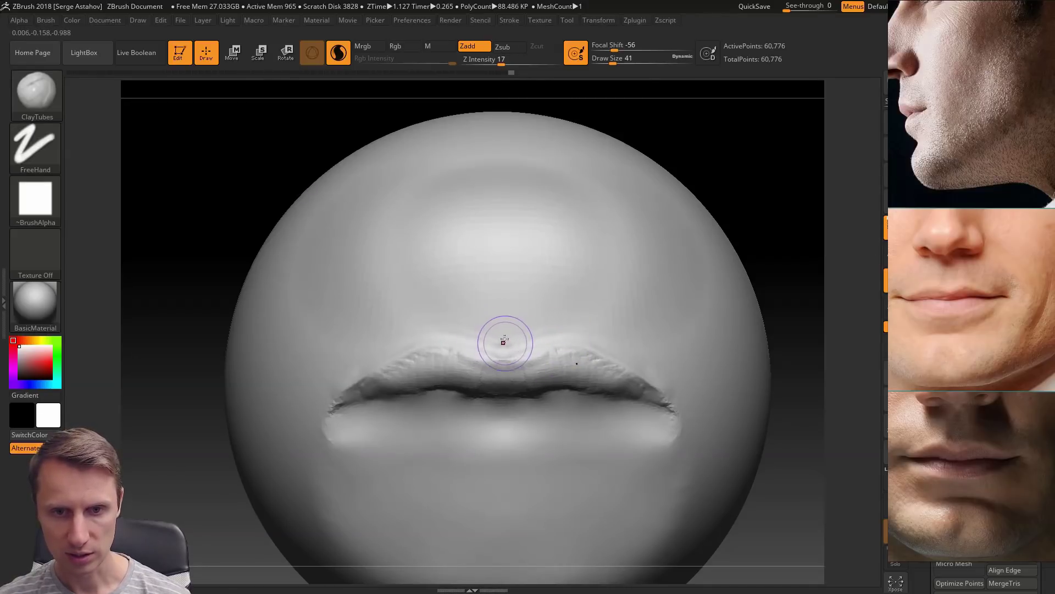
mouse_move(504, 347)
alt+mouse_down()
mouse_move(496, 325)
mouse_move(511, 319)
alt+mouse_up()
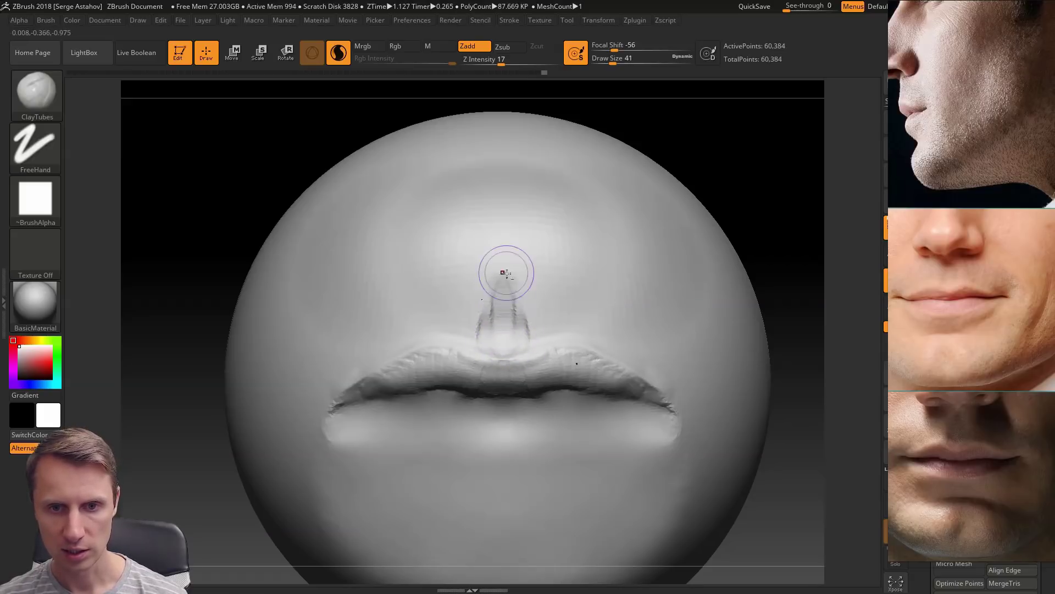
alt+drag(514, 338, 503, 279)
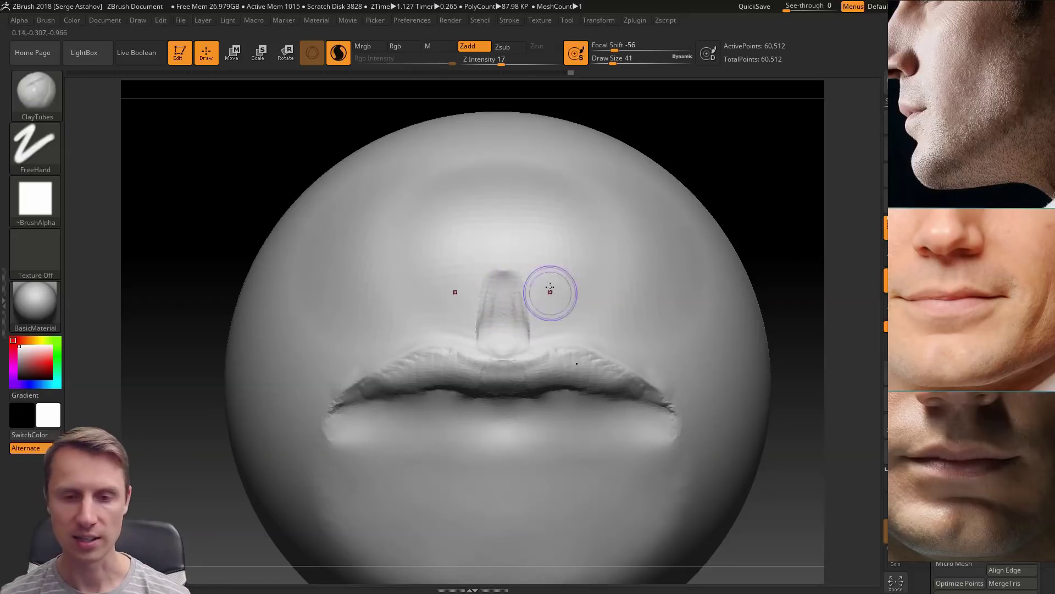
drag(489, 336, 484, 342)
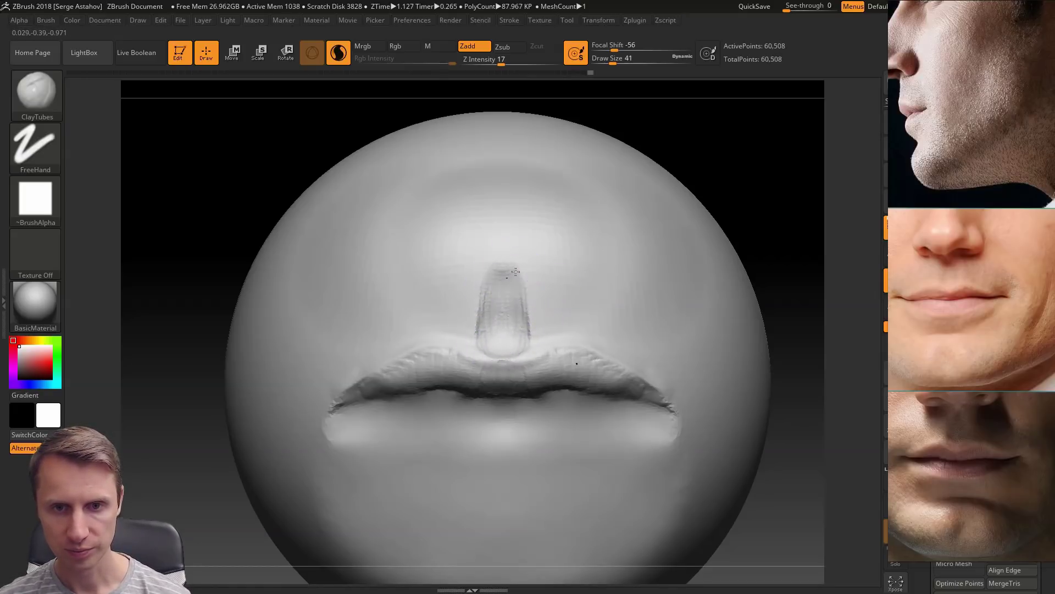
Step: With the Standard brush at Z Intensity 10 and Draw Size 17, raise ridges along both sides of the philtrum down to the lip
click(36, 92)
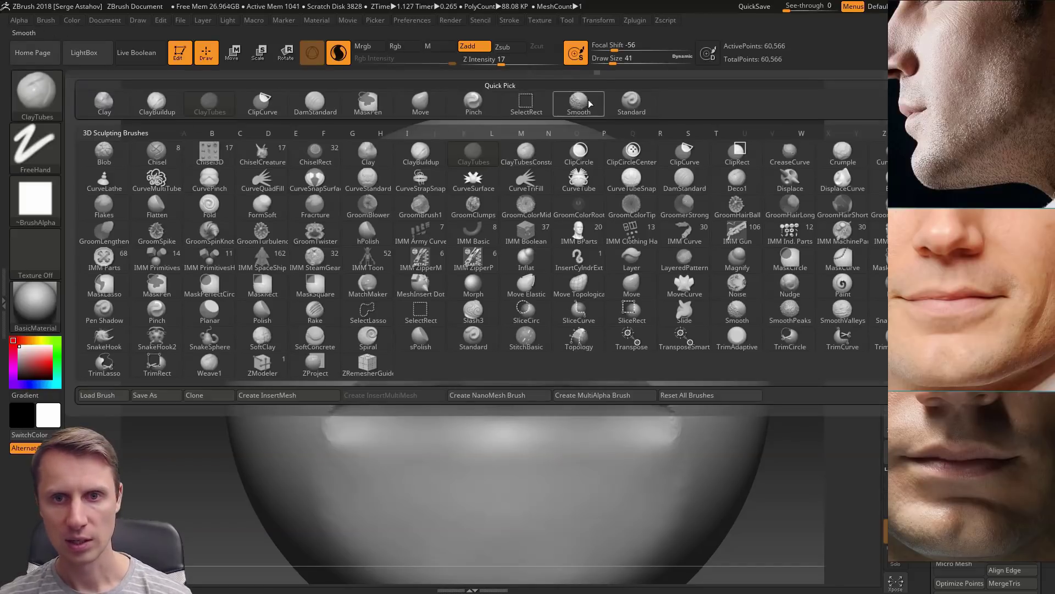
click(632, 100)
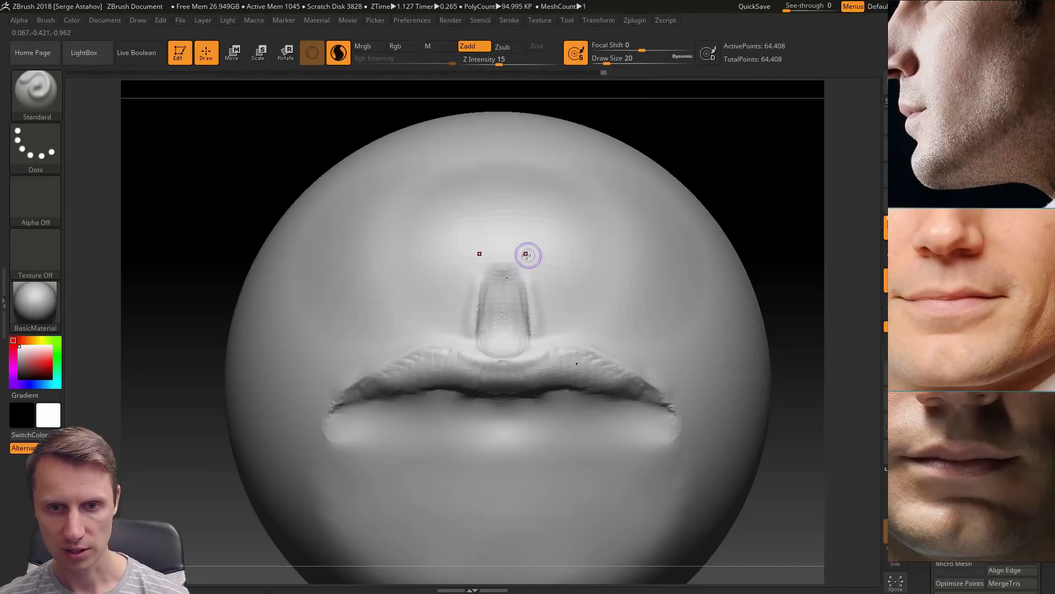
key(space)
click(563, 344)
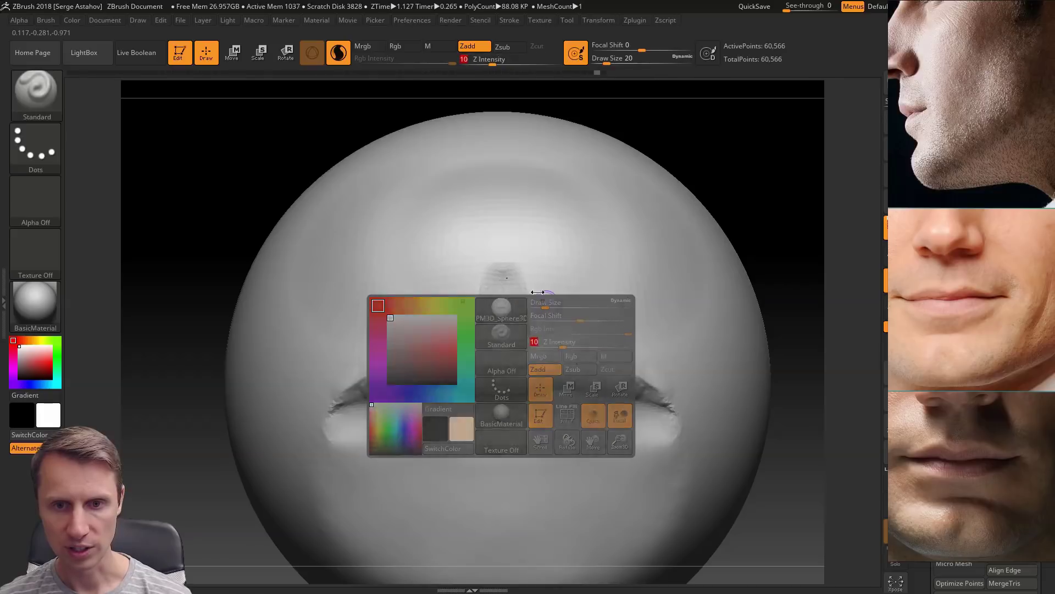
key(space)
drag(532, 275, 529, 282)
drag(529, 284, 531, 313)
key(space)
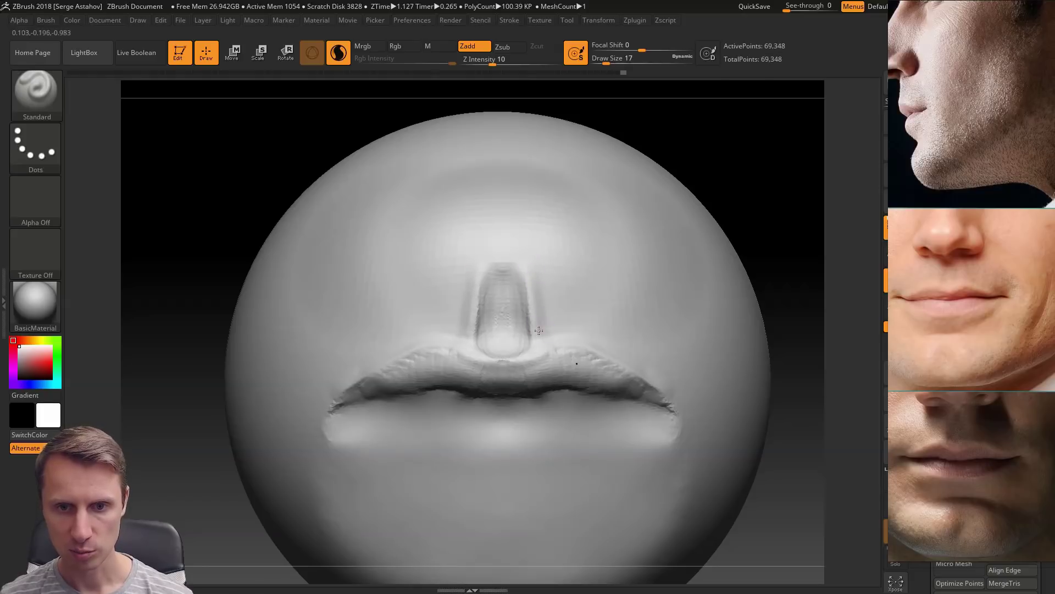
mouse_move(538, 330)
mouse_down()
mouse_move(554, 342)
mouse_move(539, 321)
mouse_up()
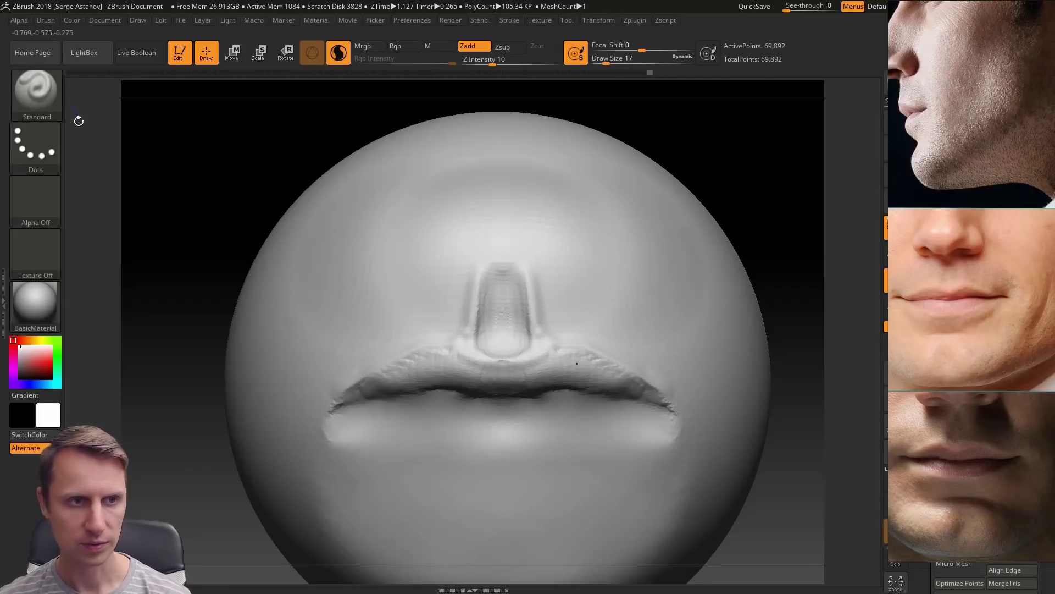
Step: Smooth the philtrum groove and its side ridges so they blend softly into the surrounding surface
click(37, 91)
click(207, 108)
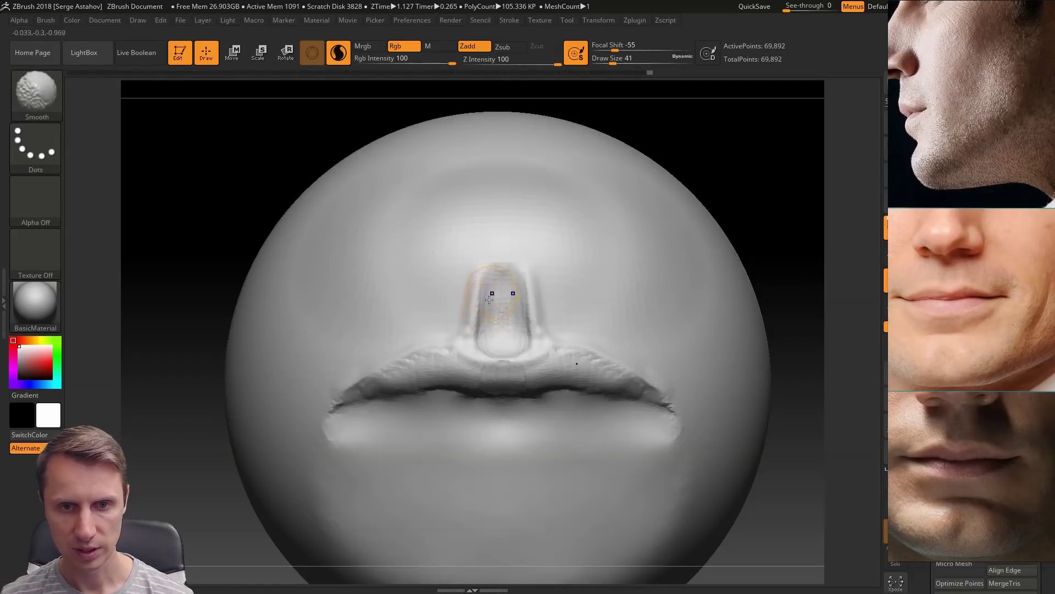
drag(490, 300, 498, 305)
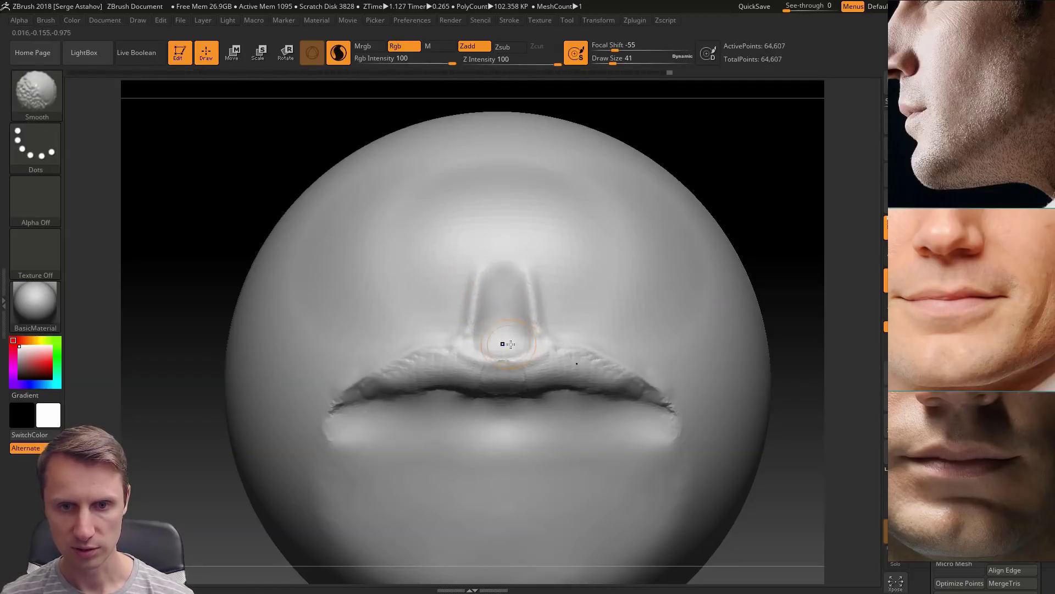
drag(511, 344, 535, 305)
shift+drag(540, 268, 533, 267)
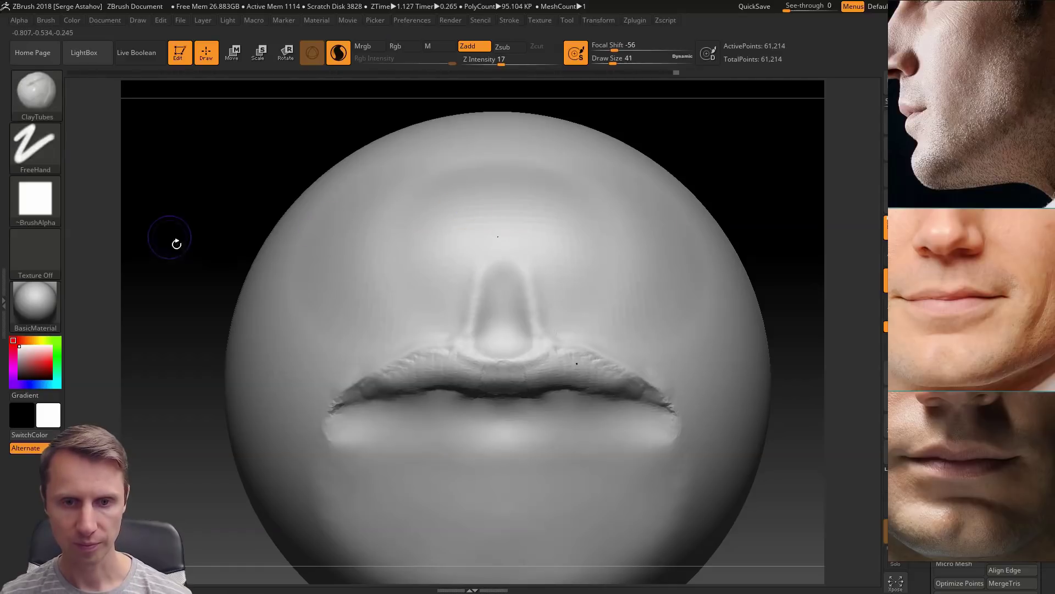
Step: With the Move brush at Draw Size 154, adjust the form of the upper lip around its middle
drag(193, 238, 238, 240)
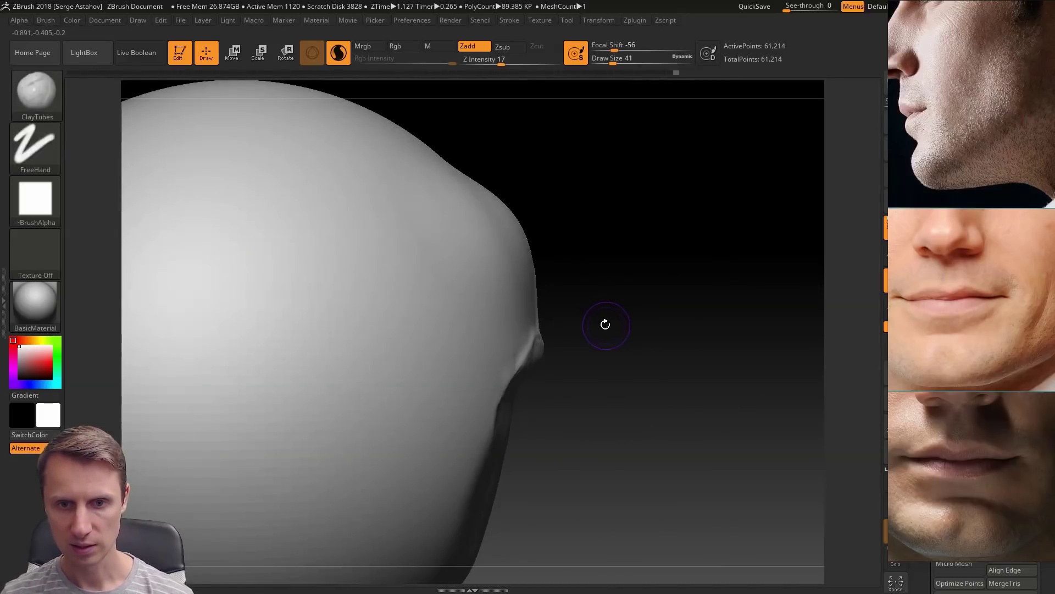
drag(605, 325, 467, 302)
drag(226, 245, 238, 250)
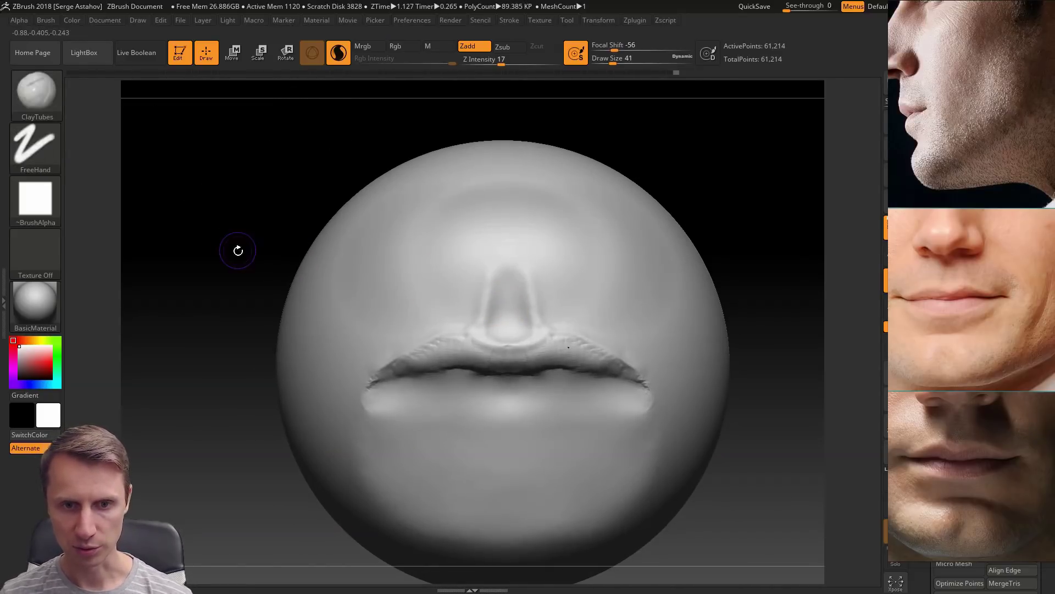
alt+drag(223, 301, 231, 243)
click(52, 95)
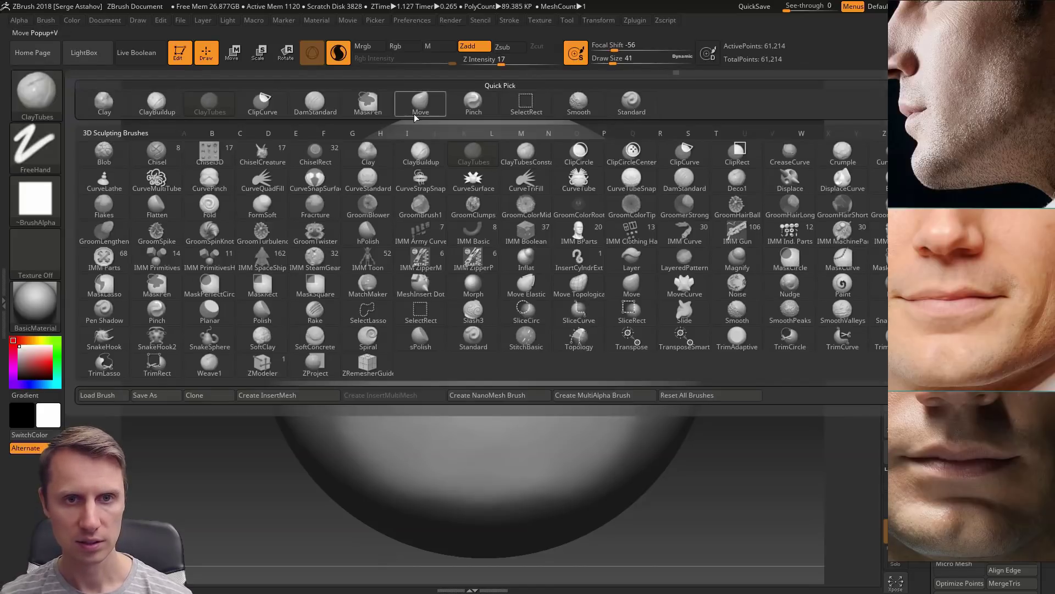
click(425, 104)
alt+drag(179, 276, 165, 259)
key(space)
drag(431, 282, 426, 282)
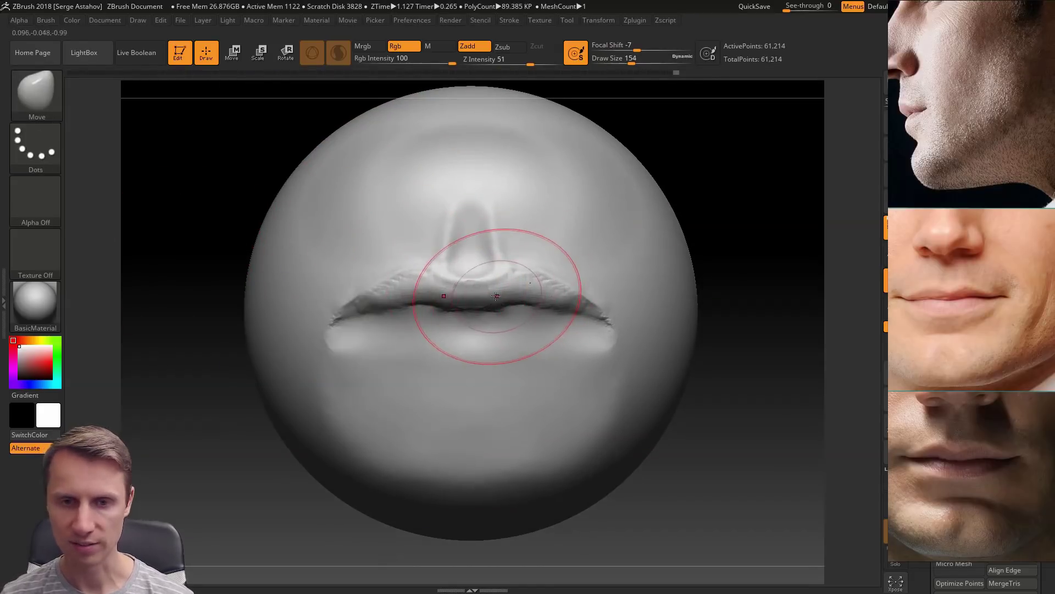
Step: Reduce the Move brush to Draw Size 51 and then 37, and pull the Cupid's bow centre into a sharper V
key(space)
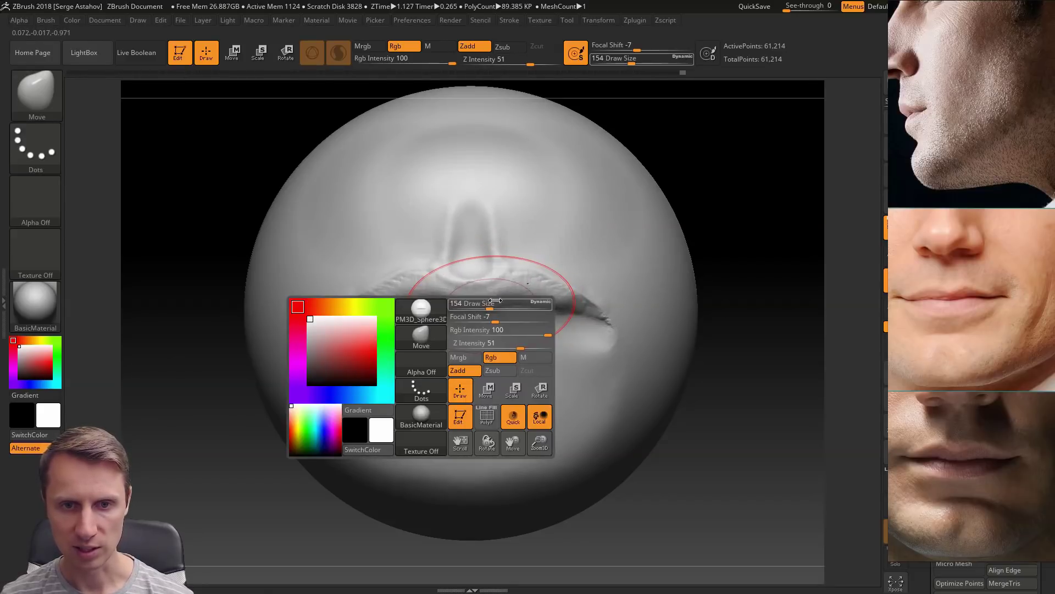
mouse_move(498, 303)
mouse_down()
mouse_move(475, 298)
mouse_move(471, 281)
mouse_up()
key(space)
alt+drag(169, 207, 182, 231)
key(space)
drag(473, 278, 468, 279)
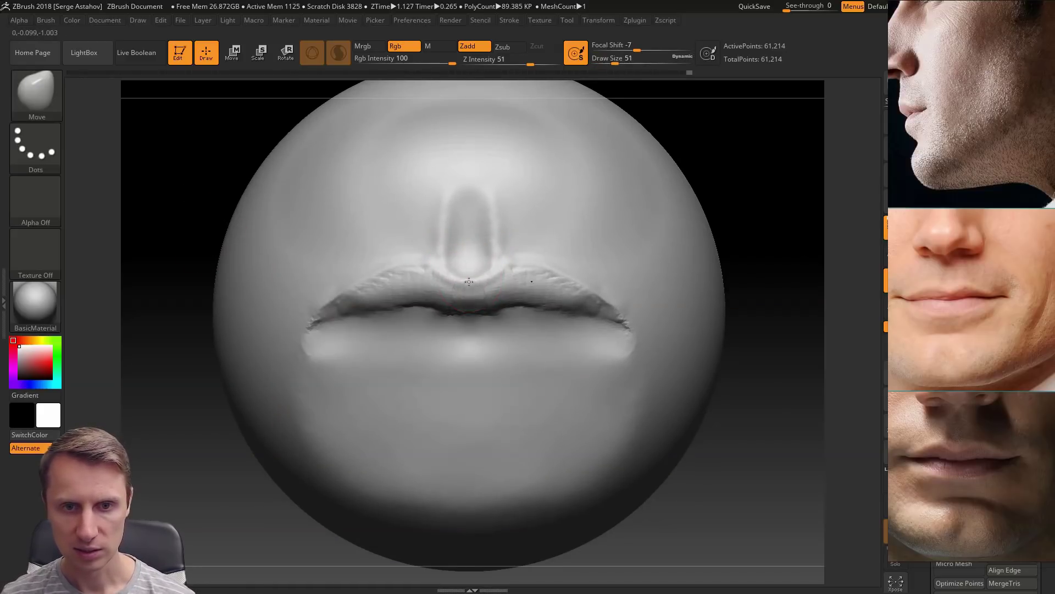
alt+drag(184, 146, 366, 219)
key(space)
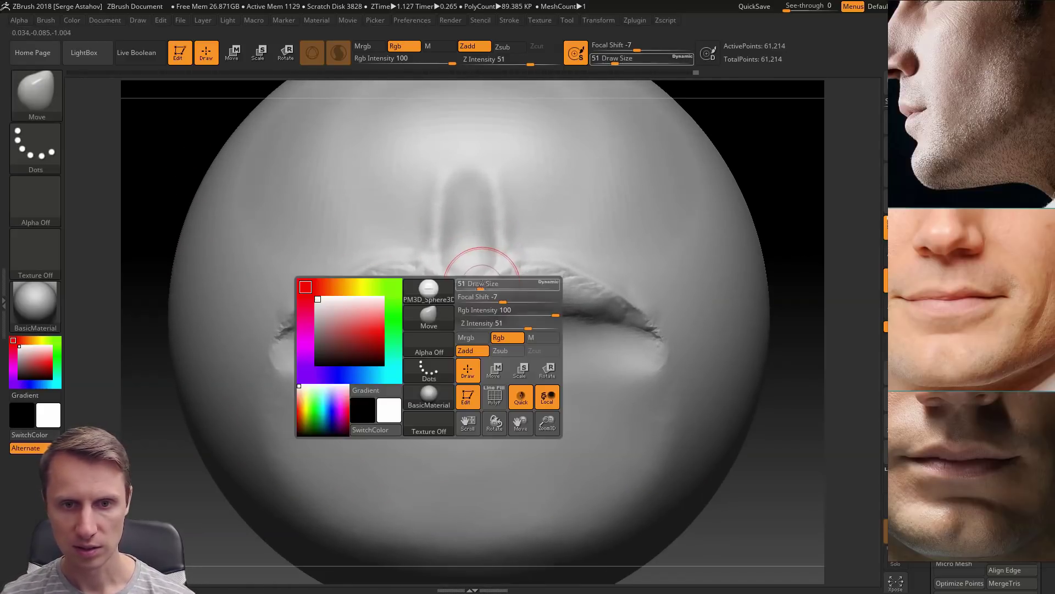
drag(486, 284, 479, 285)
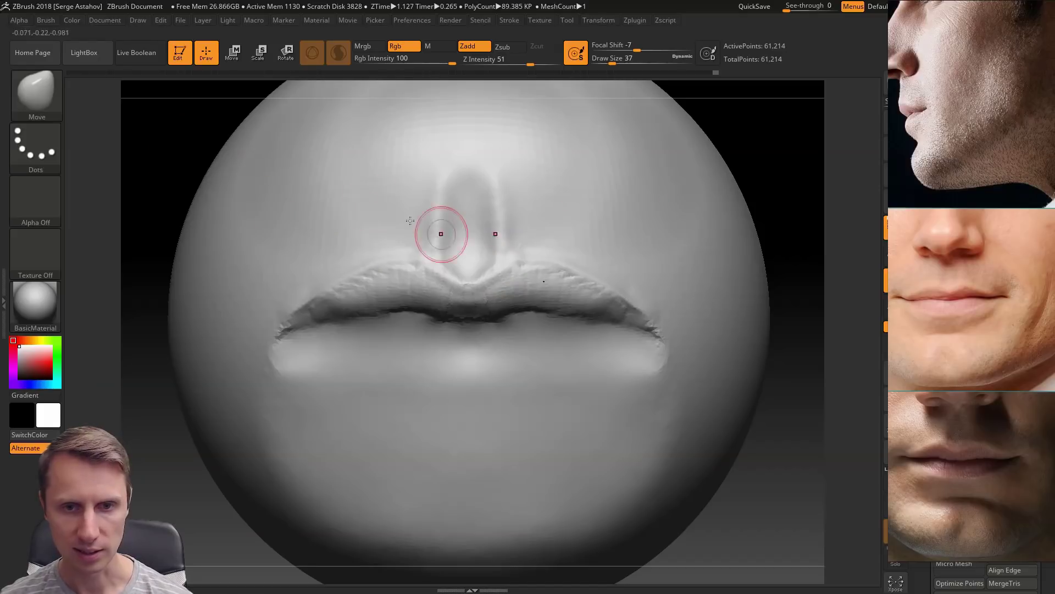
Step: With the Move brush at Draw Size 46 and then 83, reshape the Cupid's bow peaks below the philtrum ridges
key(space)
drag(480, 272, 481, 255)
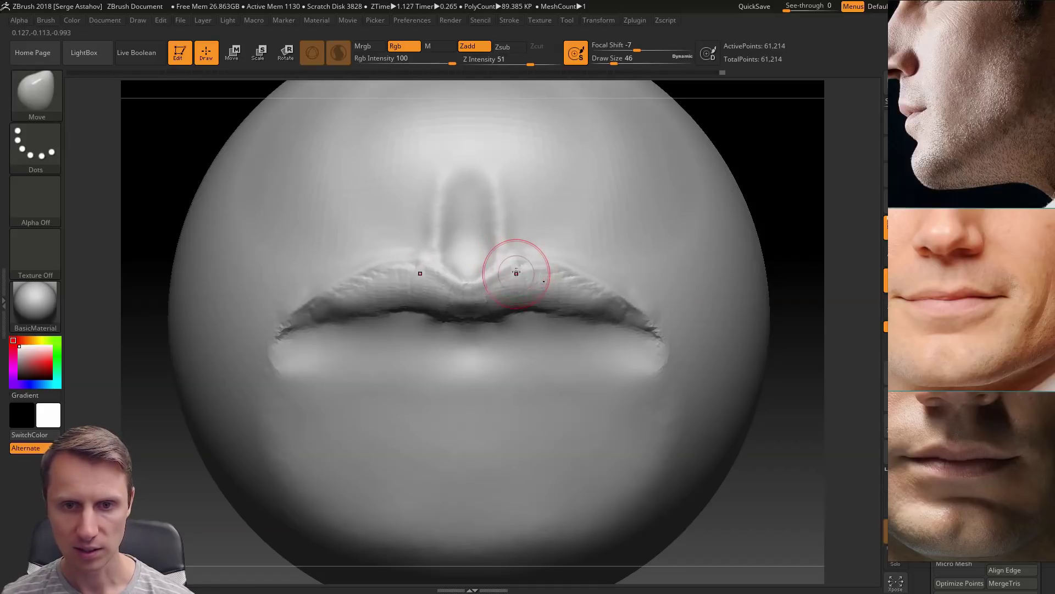
key(space)
drag(516, 273, 533, 268)
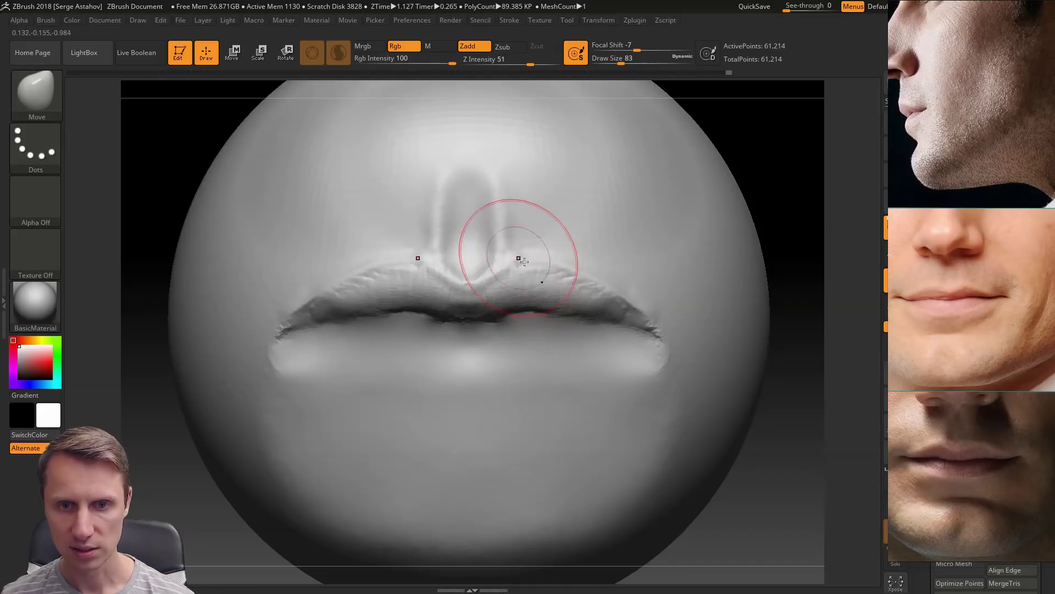
Step: With the Move brush at Draw Size 83 and then 54, straighten the upper lip's outer contours toward the mouth corners
drag(160, 137, 250, 171)
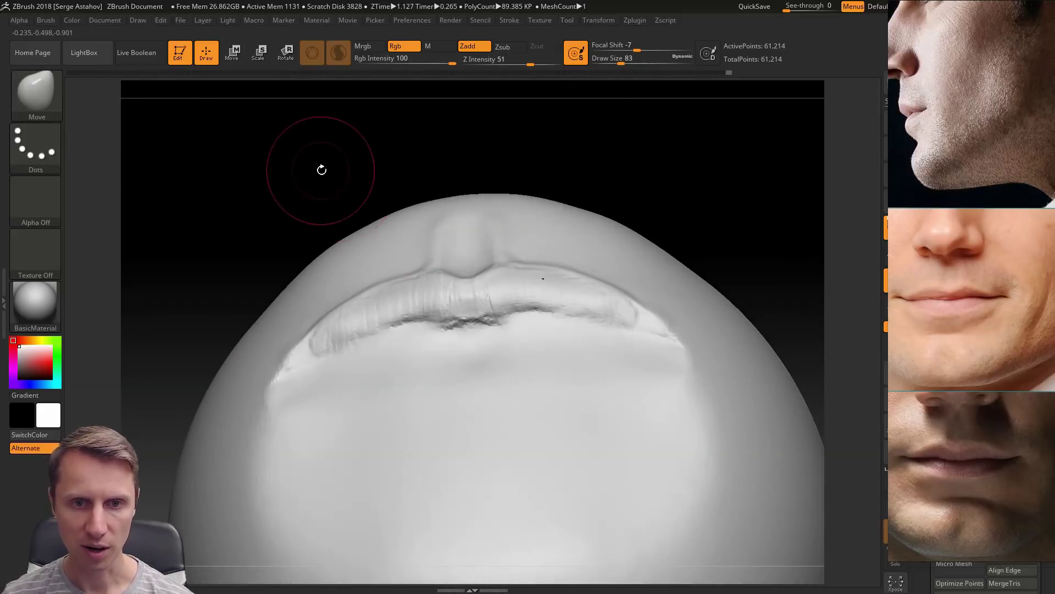
drag(366, 197, 373, 207)
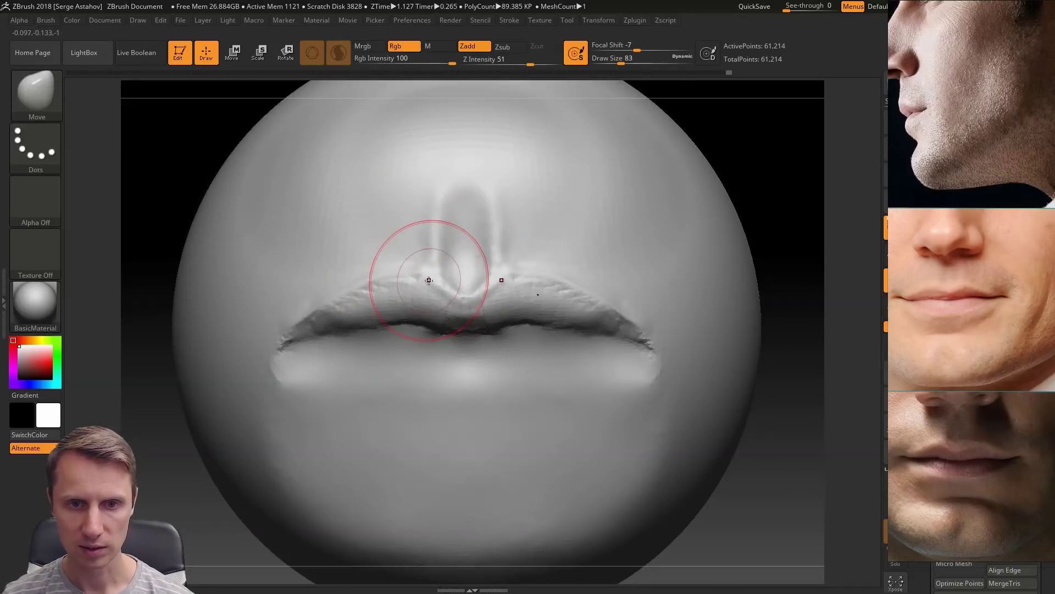
drag(354, 292, 327, 316)
key(space)
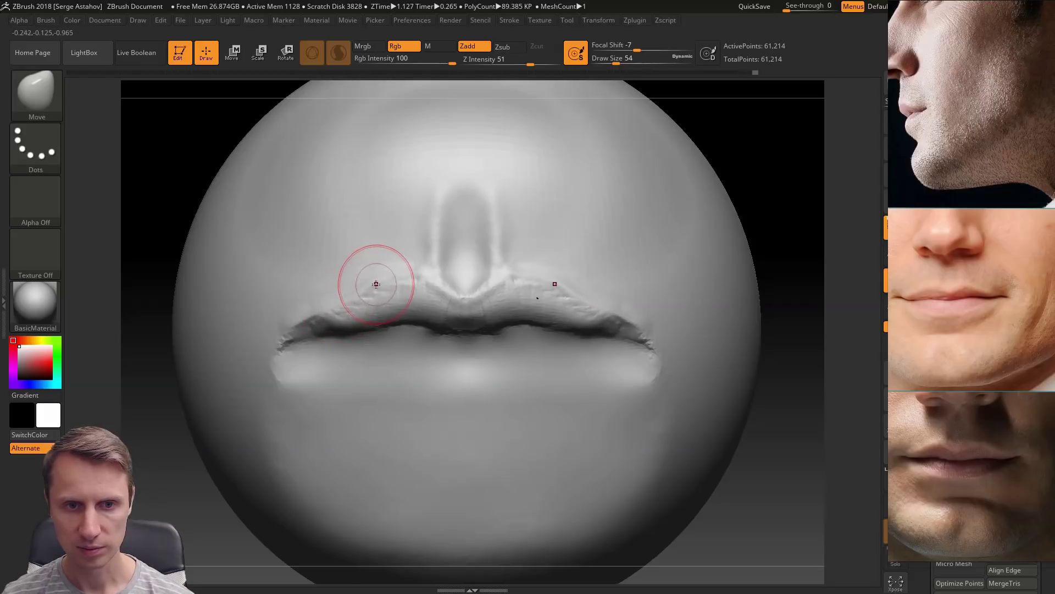
drag(378, 281, 377, 286)
Step: With the Pinch brush at Draw Size 23 and Z Intensity 20, define a curved lower lip border toward both mouth corners
drag(179, 159, 170, 156)
key(f)
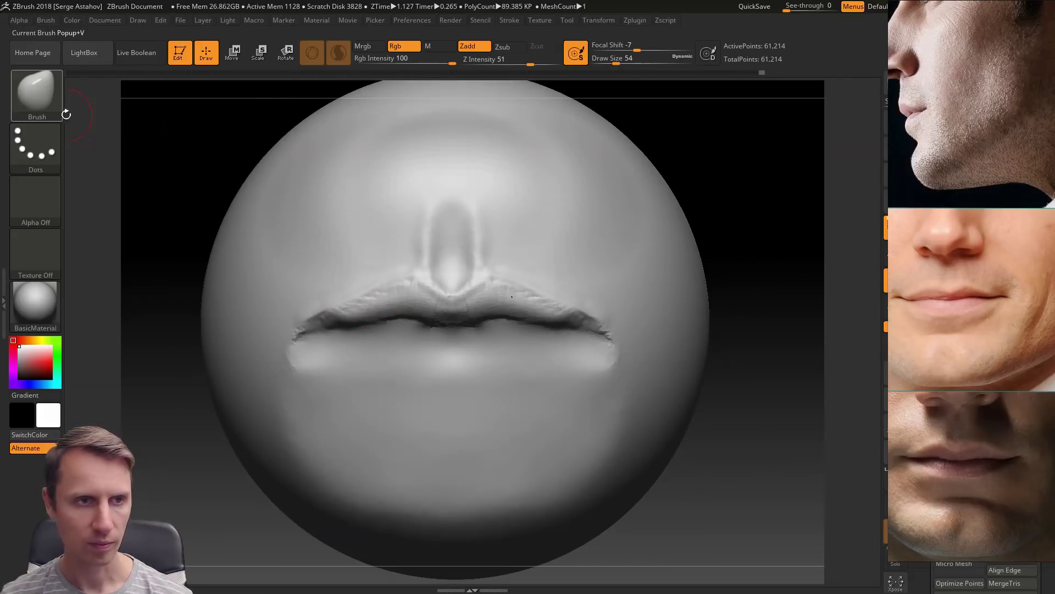
key(b)
key(p)
key(i)
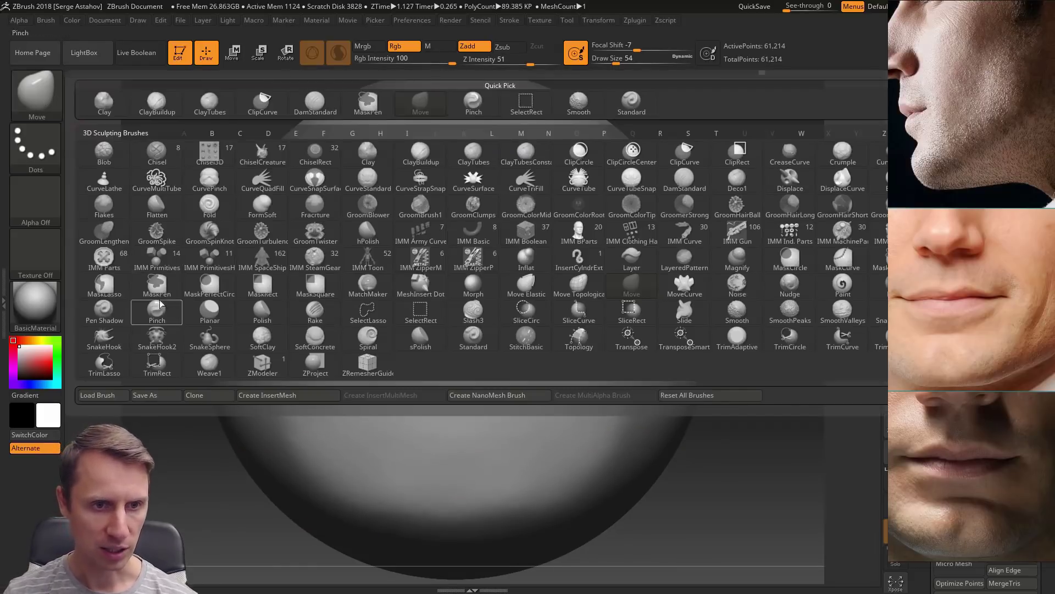
drag(165, 311, 144, 323)
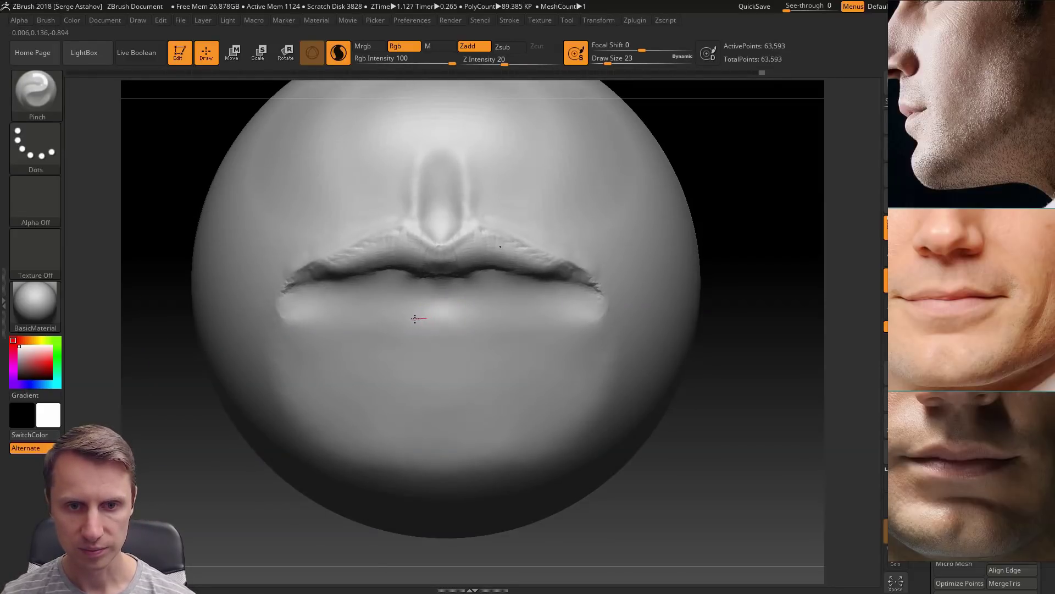
drag(415, 319, 442, 323)
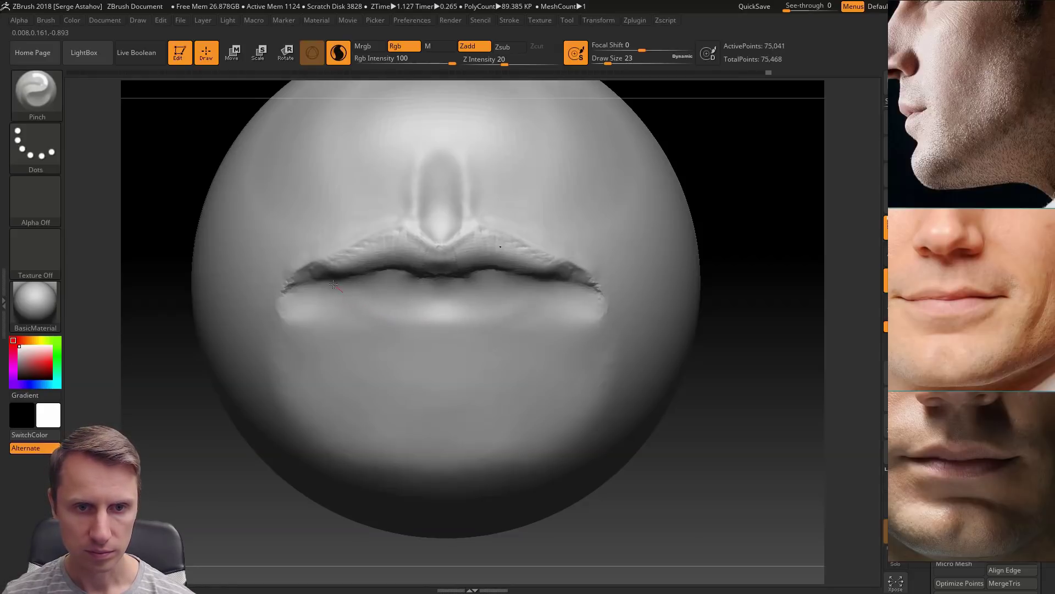
drag(333, 284, 323, 279)
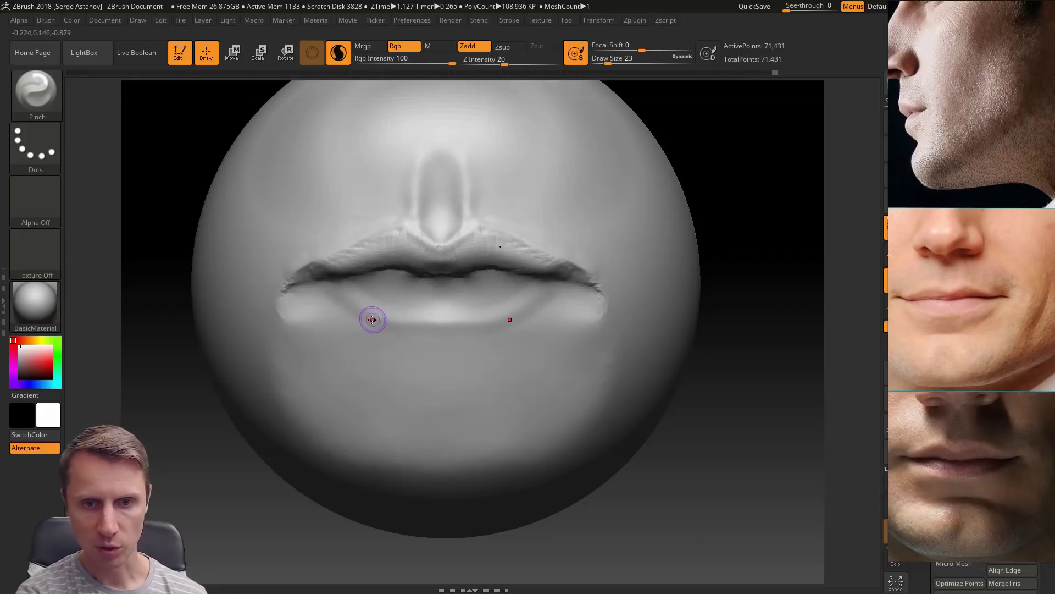
drag(373, 320, 379, 323)
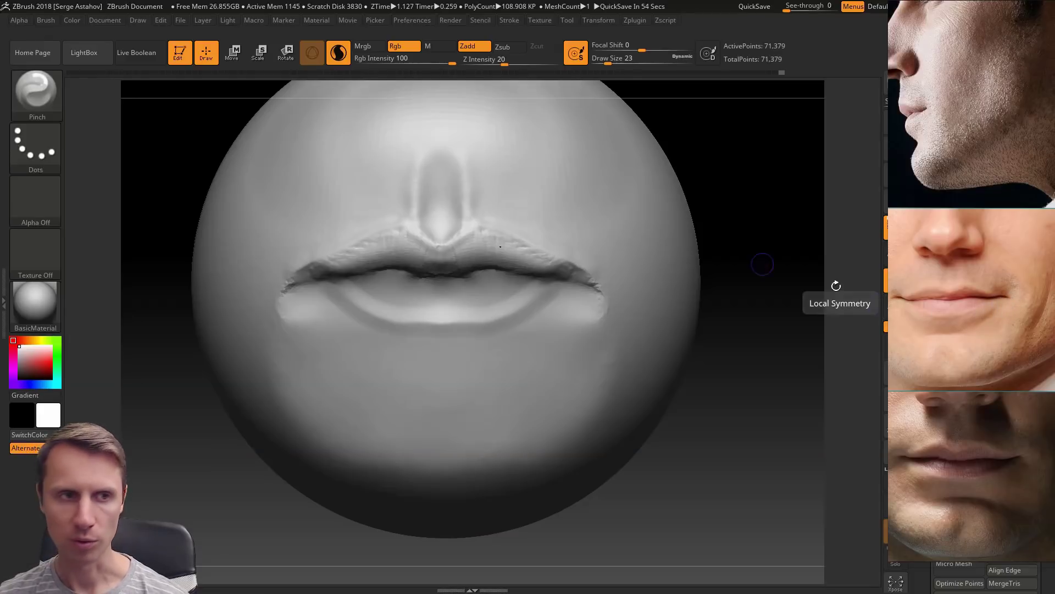
Step: Try ClayTubes bands along the upper and lower lips out to the mouth corners, and undo them
key(b)
click(209, 104)
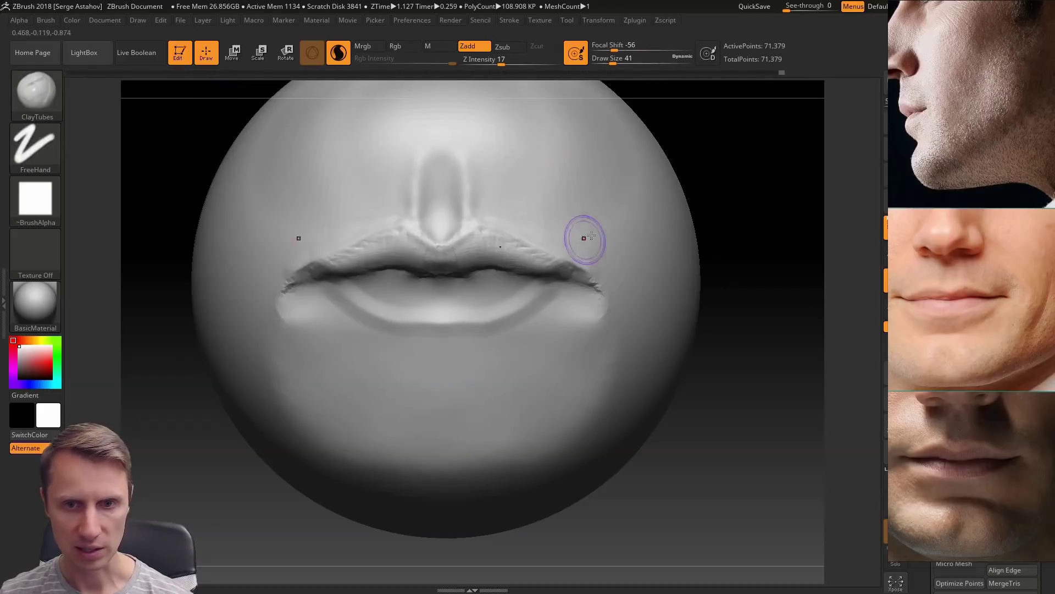
mouse_move(511, 247)
mouse_down()
mouse_move(591, 283)
mouse_move(461, 321)
mouse_up()
mouse_move(466, 242)
mouse_down()
mouse_move(585, 278)
mouse_move(467, 324)
mouse_move(584, 266)
mouse_move(536, 256)
mouse_up()
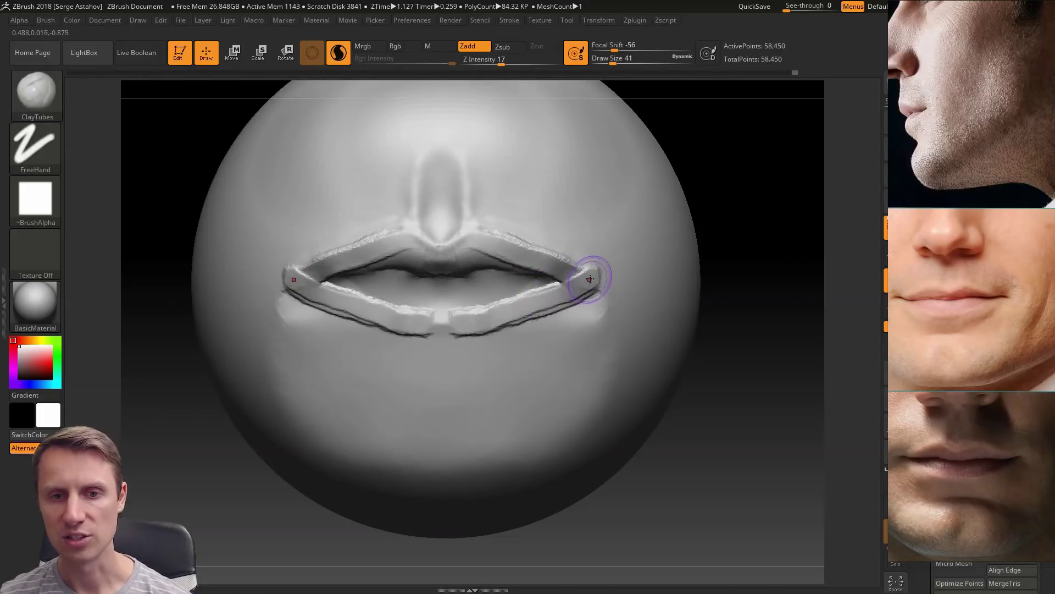
key(ctrl+z)
key(ctrl+z)
key(ctrl+z)
key(ctrl+z)
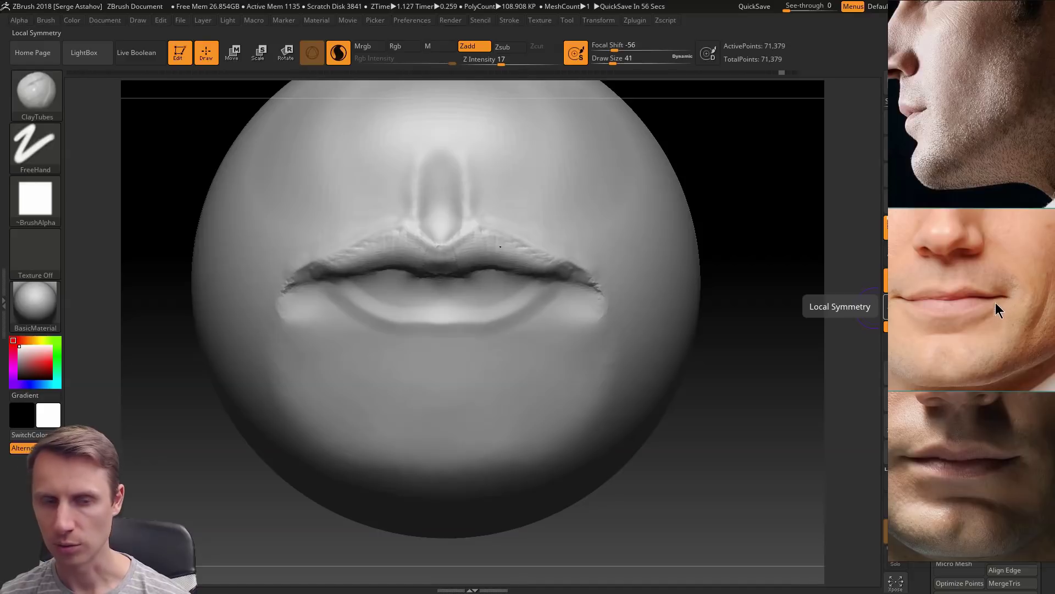
Step: With ClayTubes at Draw Size 41 and Z Intensity 17, build up the lower lip beside its centre and the upper lip's middle
click(45, 97)
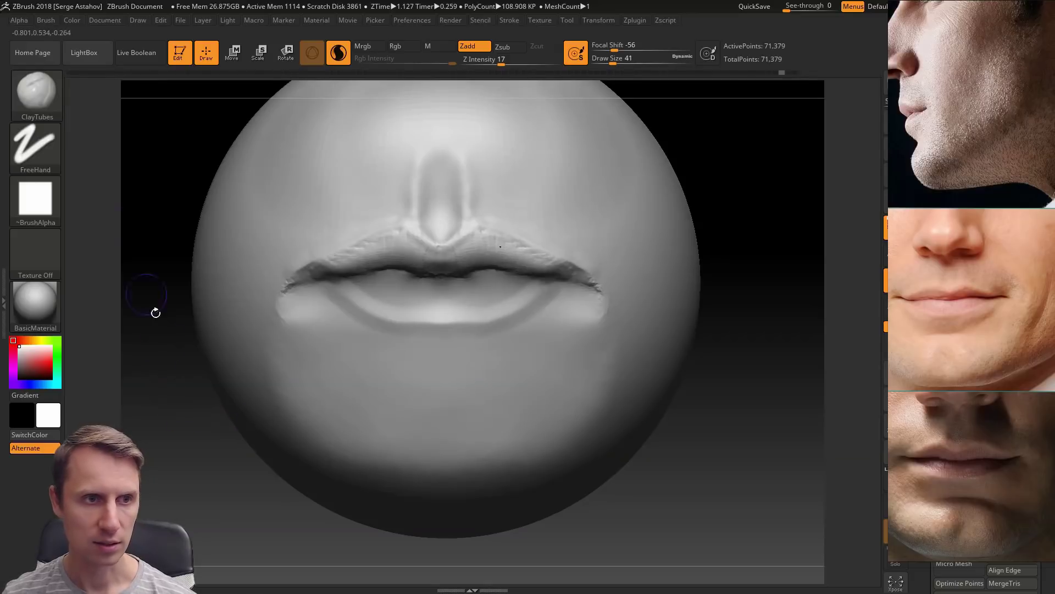
mouse_move(448, 297)
mouse_down()
mouse_move(444, 319)
mouse_move(447, 302)
mouse_move(464, 295)
mouse_move(501, 305)
mouse_move(519, 297)
mouse_move(525, 280)
mouse_move(492, 300)
mouse_move(489, 280)
mouse_move(473, 312)
mouse_move(431, 299)
mouse_move(487, 278)
mouse_up()
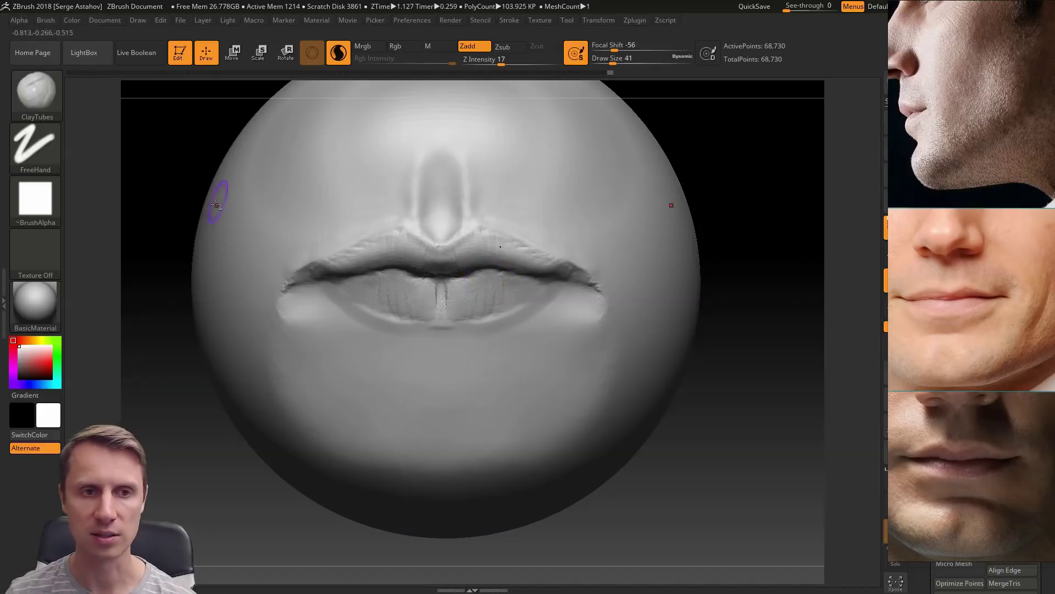
mouse_move(173, 146)
mouse_down()
mouse_move(158, 185)
mouse_move(173, 157)
mouse_move(192, 163)
mouse_up()
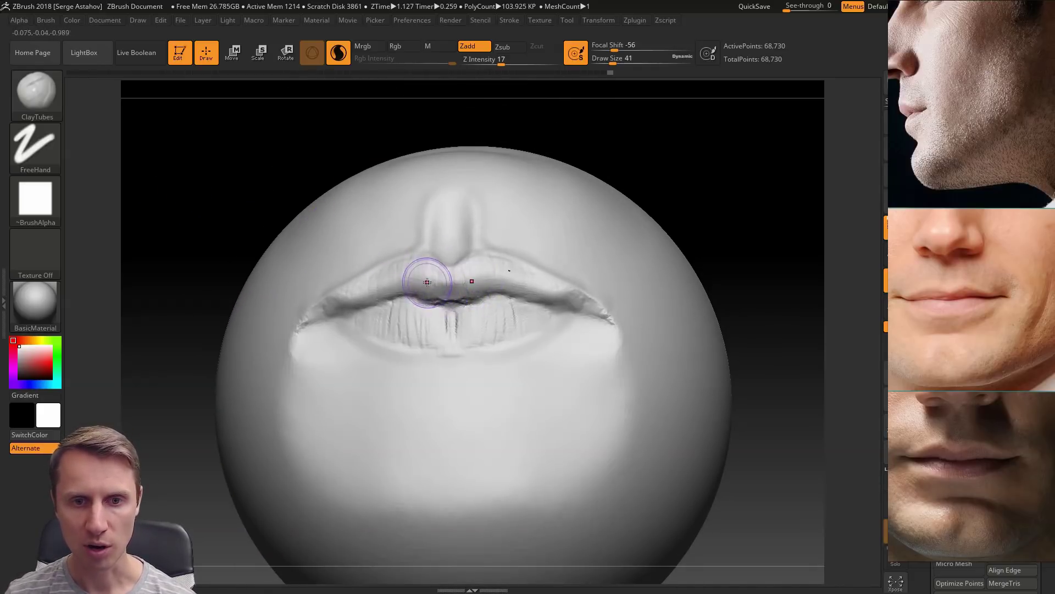
drag(427, 282, 464, 295)
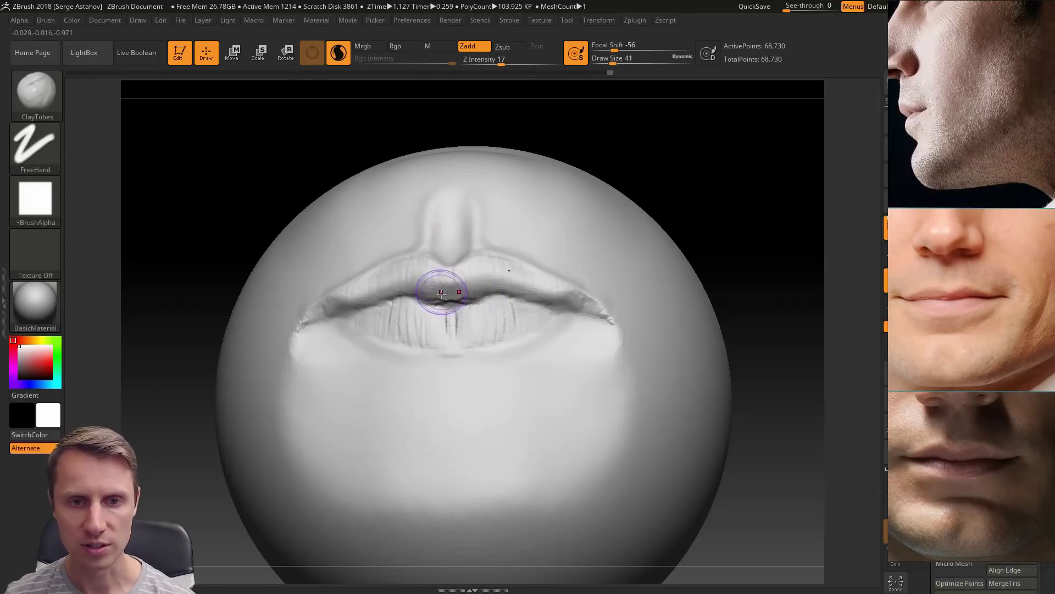
drag(313, 181, 300, 164)
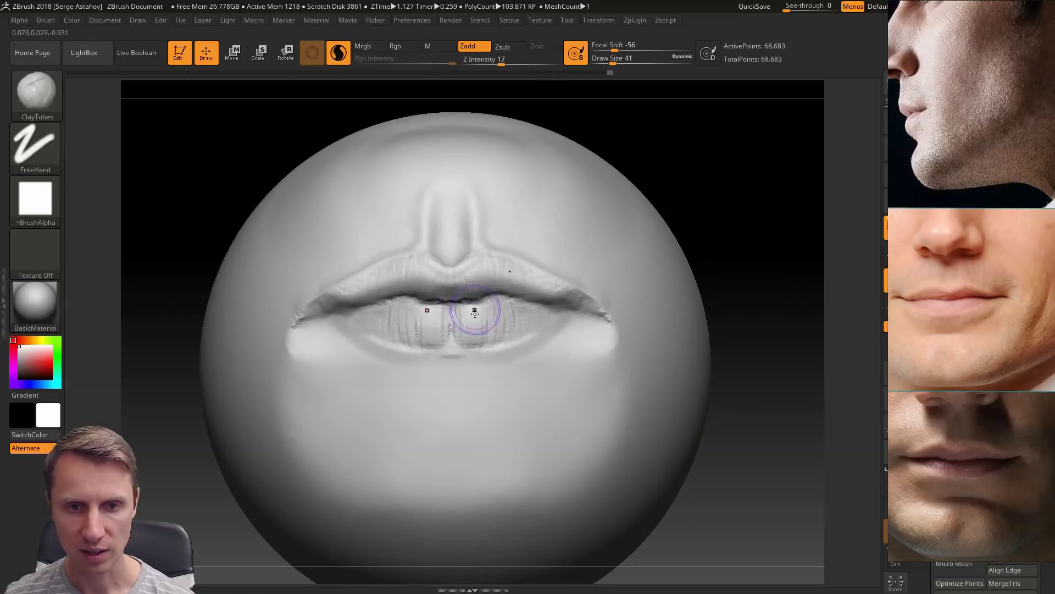
Step: With the Move brush at Draw Size 62, refine the line where the upper and lower lips meet near the centre
click(35, 92)
click(579, 102)
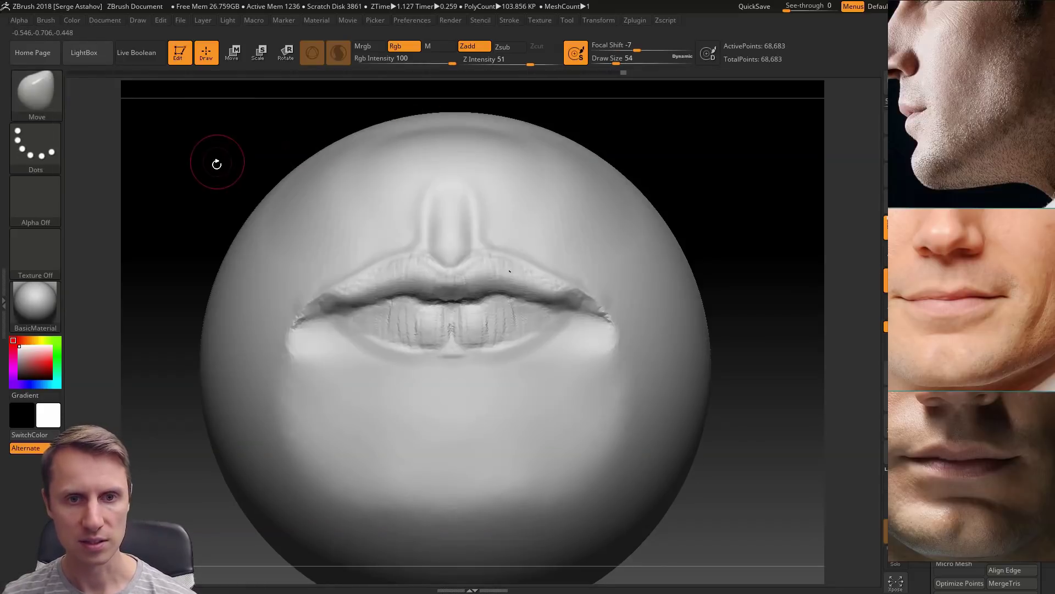
shift+drag(197, 146, 203, 149)
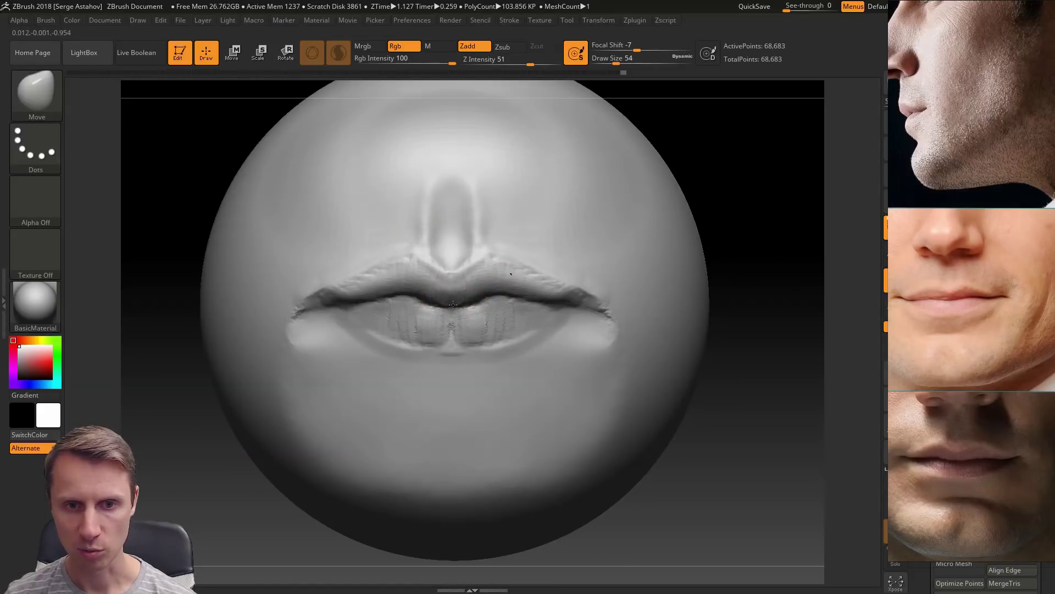
key(space)
drag(499, 302, 502, 302)
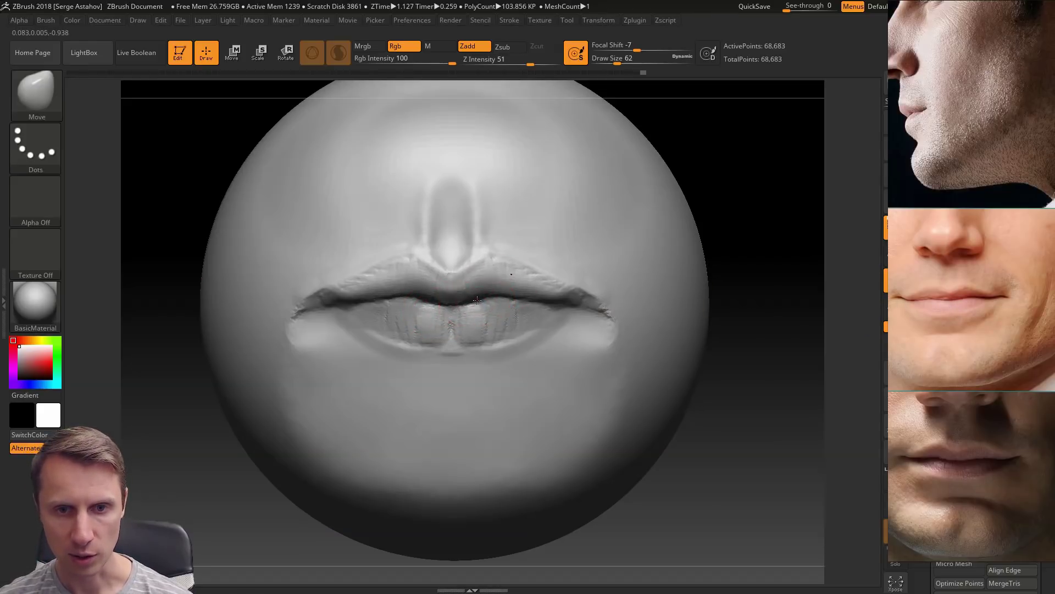
drag(477, 300, 473, 298)
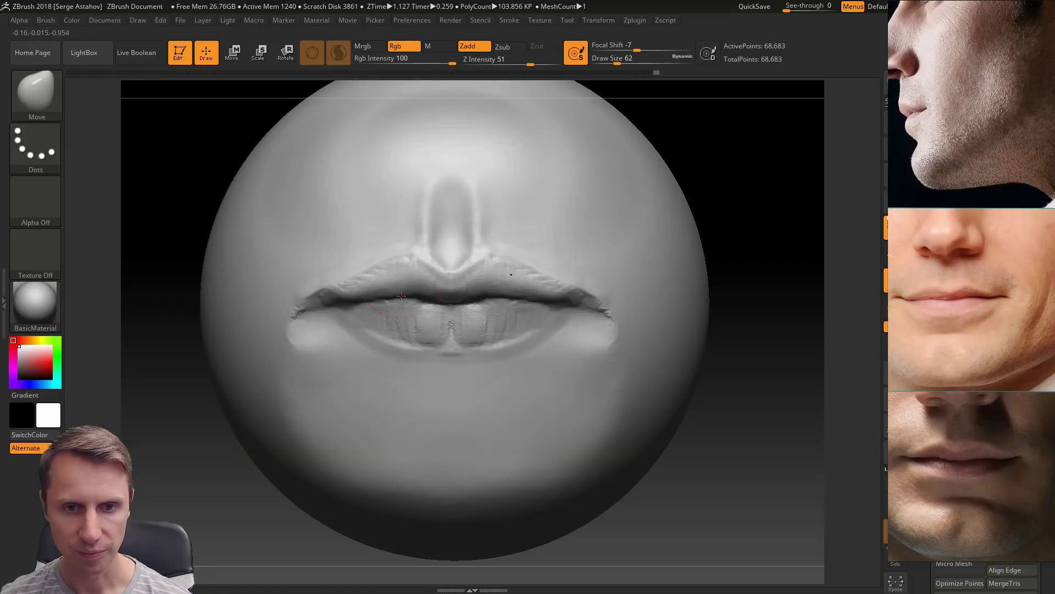
Step: With ClayTubes at Draw Size 41 and Z Intensity 17, fill out the lower lip from its centre toward both sides and up to the mouth line
click(37, 94)
click(206, 109)
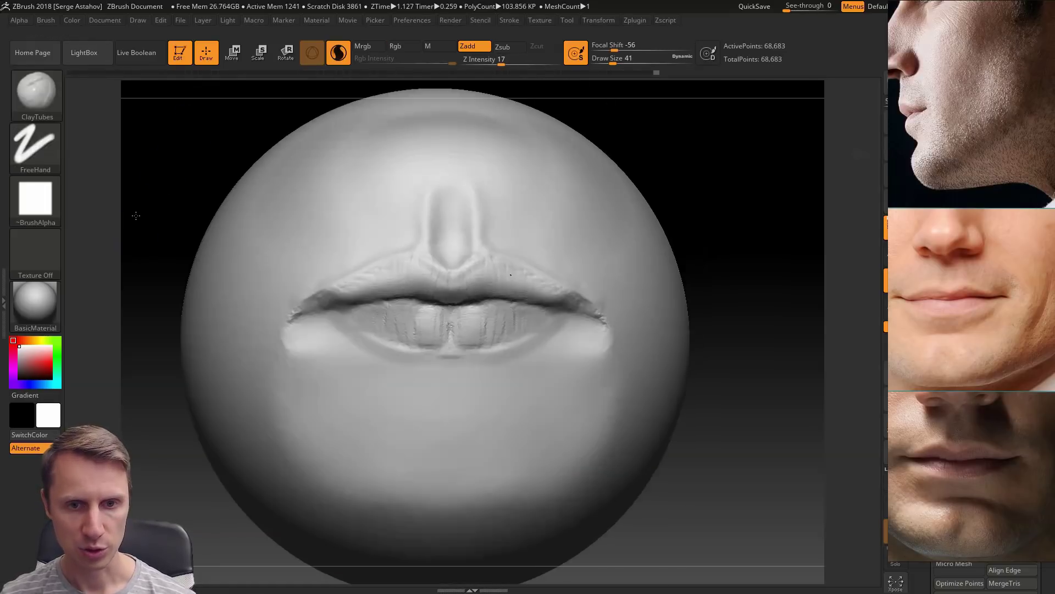
drag(135, 214, 121, 215)
mouse_move(480, 310)
mouse_down()
mouse_move(475, 344)
mouse_move(467, 321)
mouse_move(482, 342)
mouse_move(531, 328)
mouse_up()
mouse_move(477, 305)
mouse_down()
mouse_move(471, 332)
mouse_move(535, 326)
mouse_move(455, 348)
mouse_move(460, 311)
mouse_move(468, 346)
mouse_up()
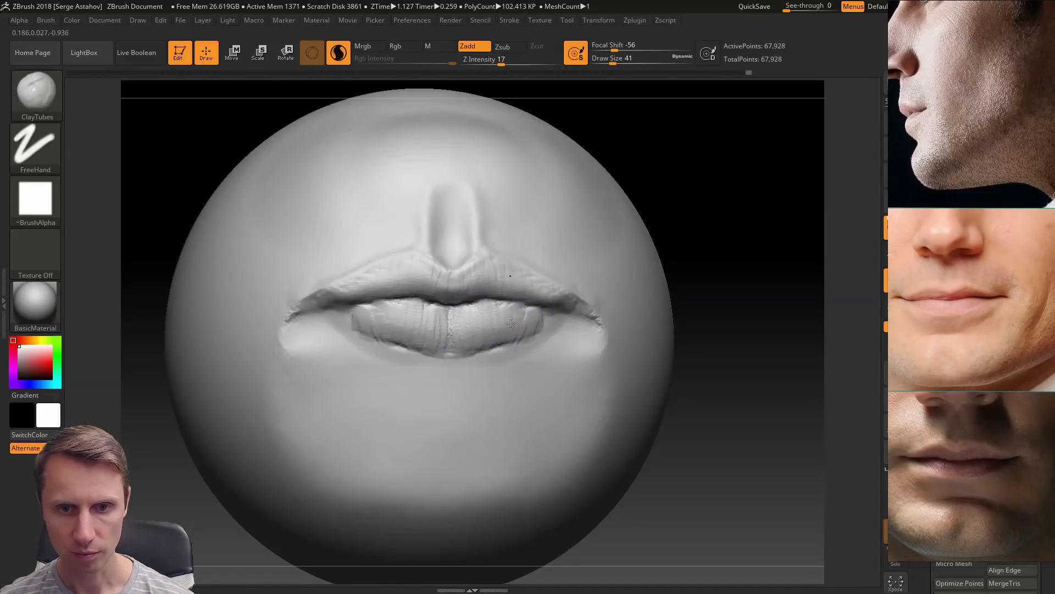
drag(94, 170, 255, 219)
drag(601, 332, 385, 325)
mouse_move(534, 324)
mouse_down()
mouse_move(537, 309)
mouse_move(543, 321)
mouse_move(551, 311)
mouse_move(508, 316)
mouse_up()
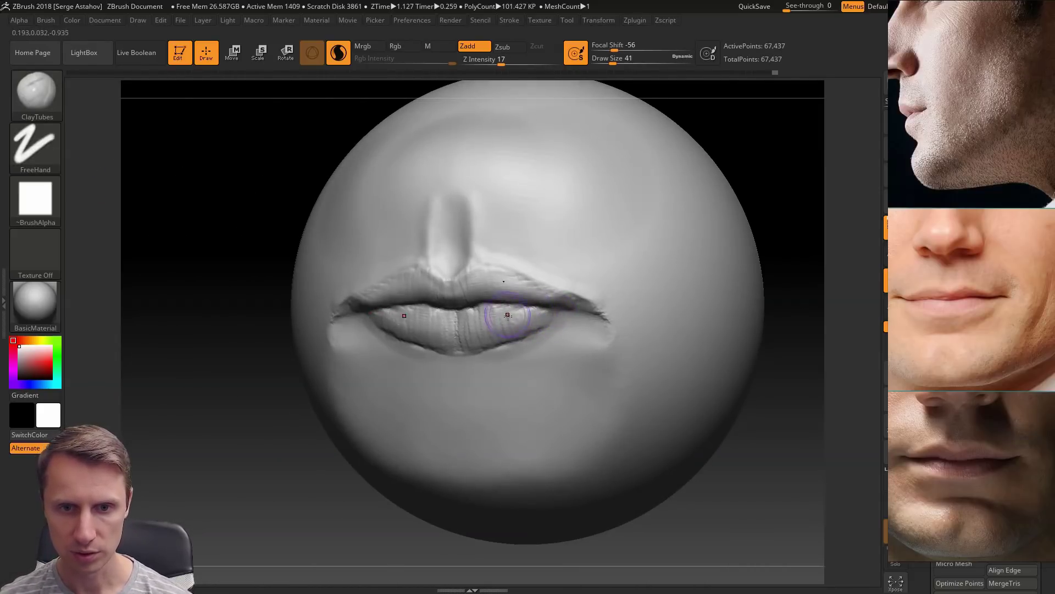
mouse_move(435, 330)
mouse_down()
mouse_move(476, 335)
mouse_move(469, 314)
mouse_up()
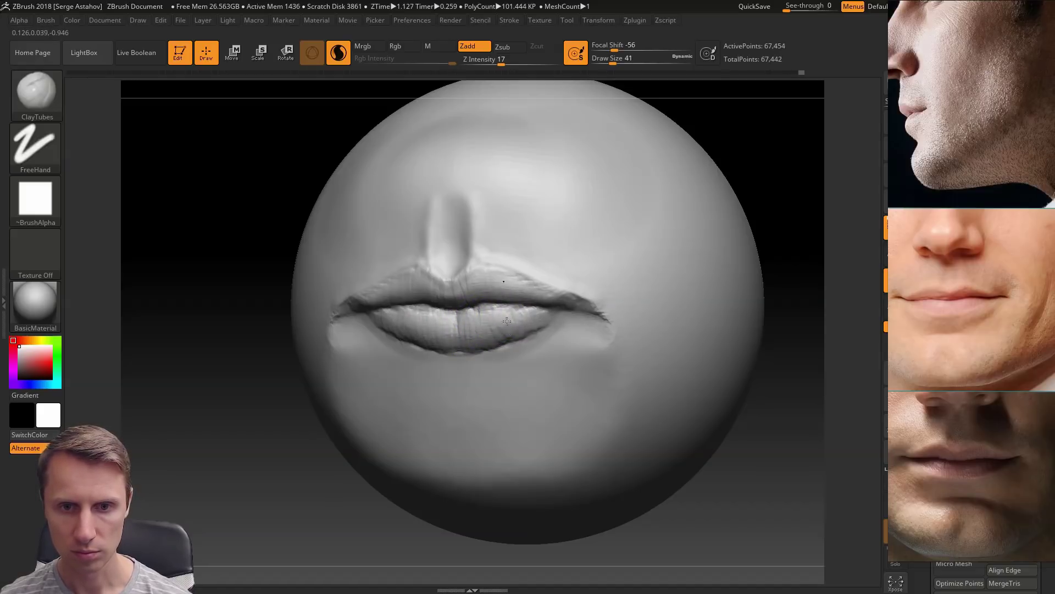
Step: Build up a broad chin mass below the lower lip with ClayTubes at Draw Size 41 and Z Intensity 17
drag(183, 294, 354, 307)
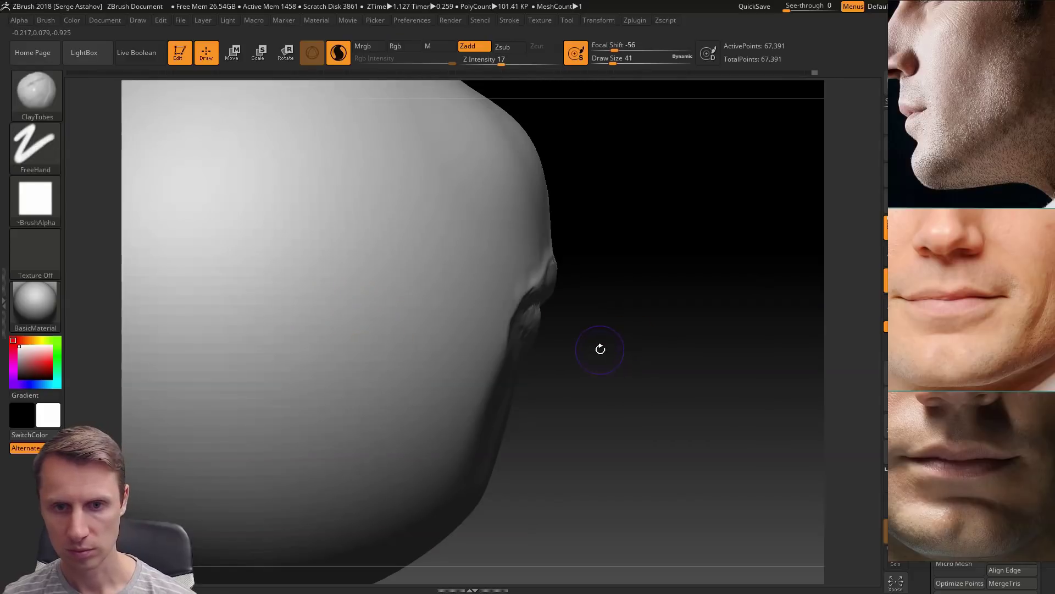
drag(624, 352, 627, 329)
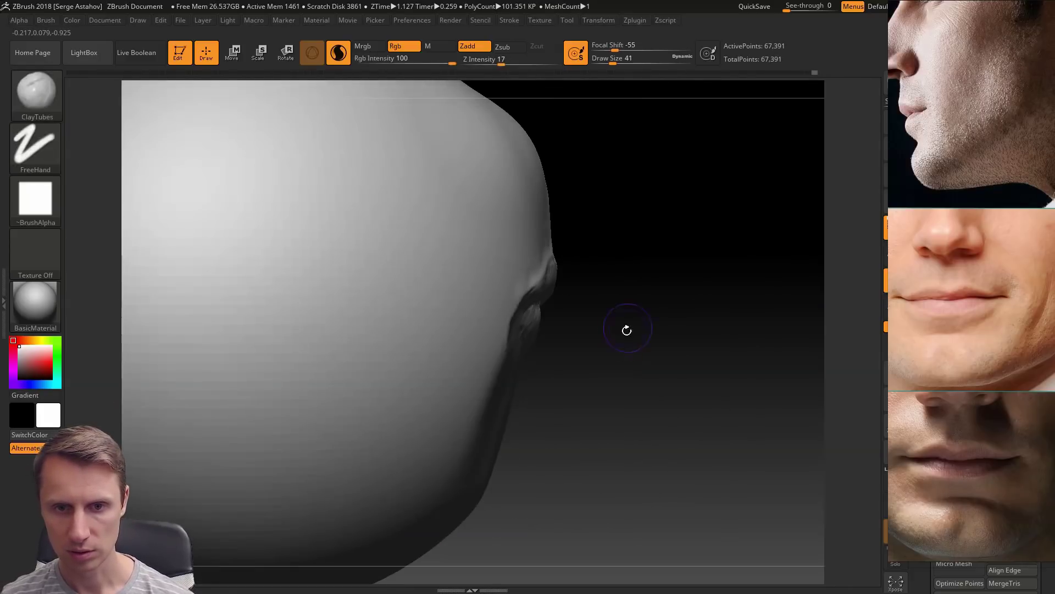
drag(612, 375, 599, 329)
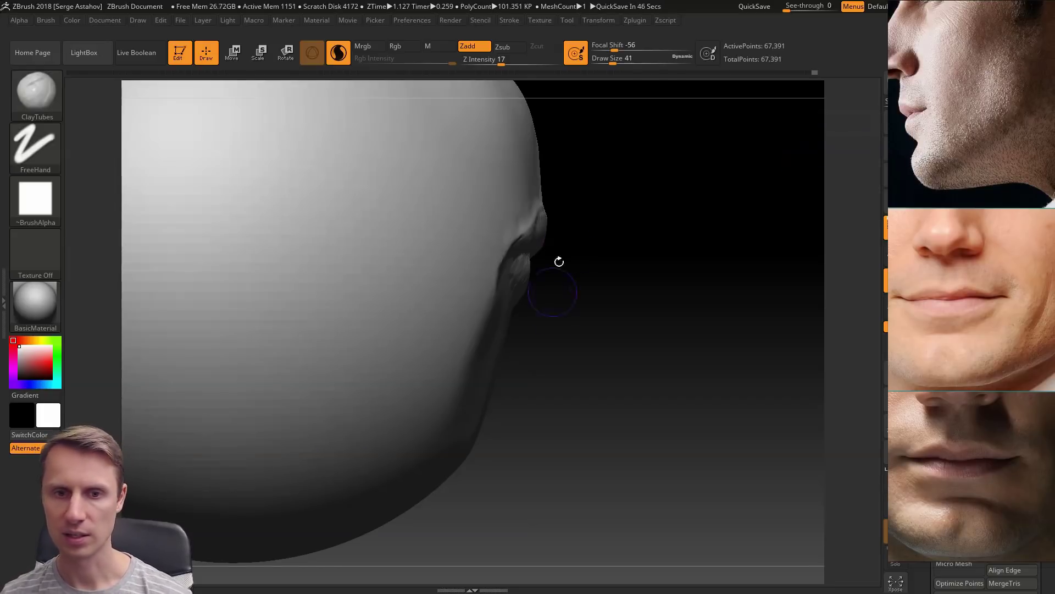
drag(557, 262, 617, 318)
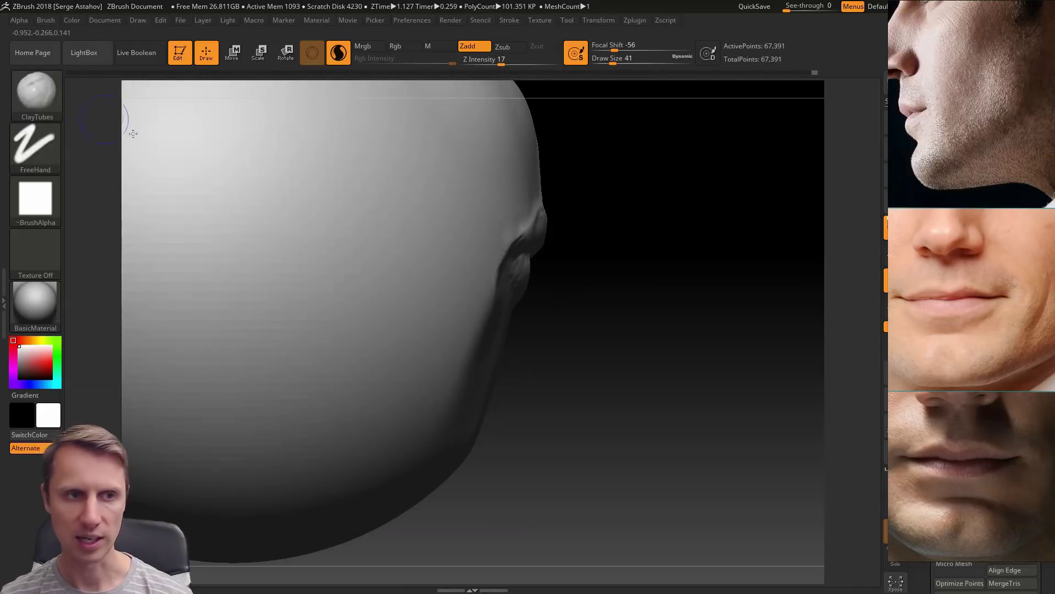
click(48, 103)
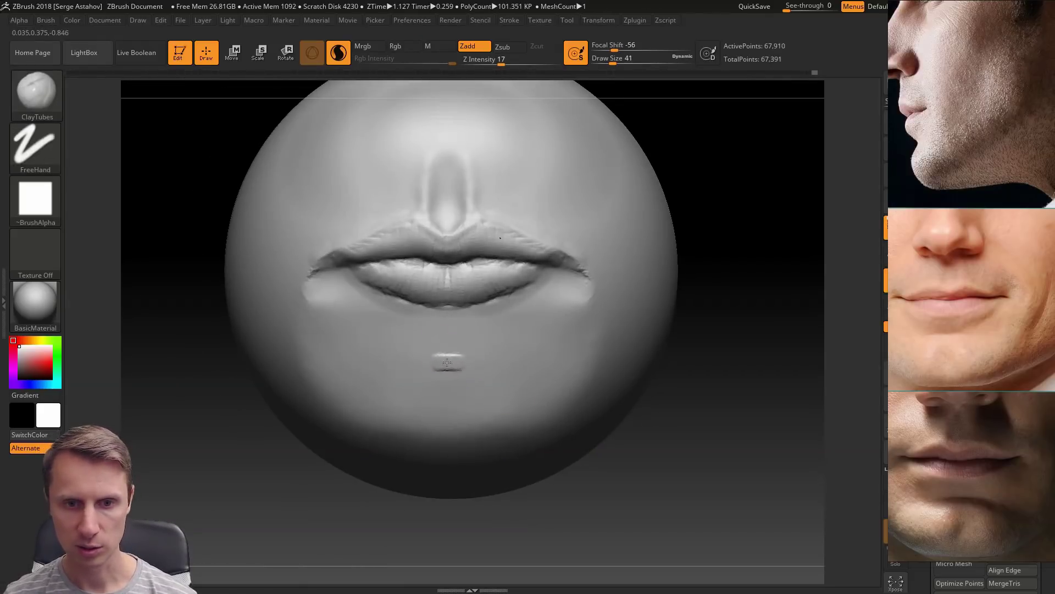
drag(471, 361, 460, 360)
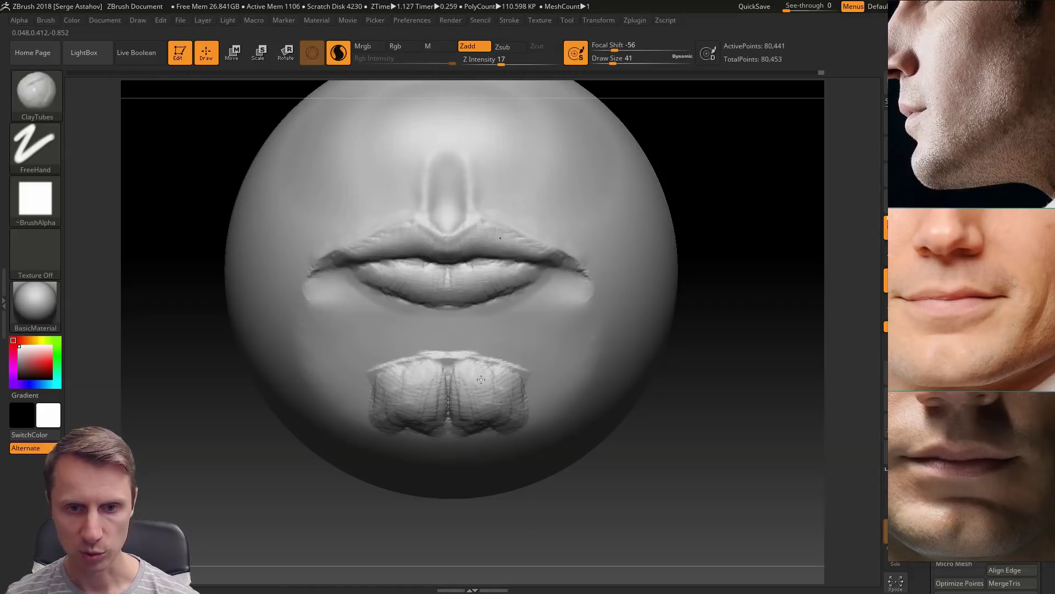
Step: Adjust the new chin mass in profile using the Move brush at Draw Size 154
click(40, 95)
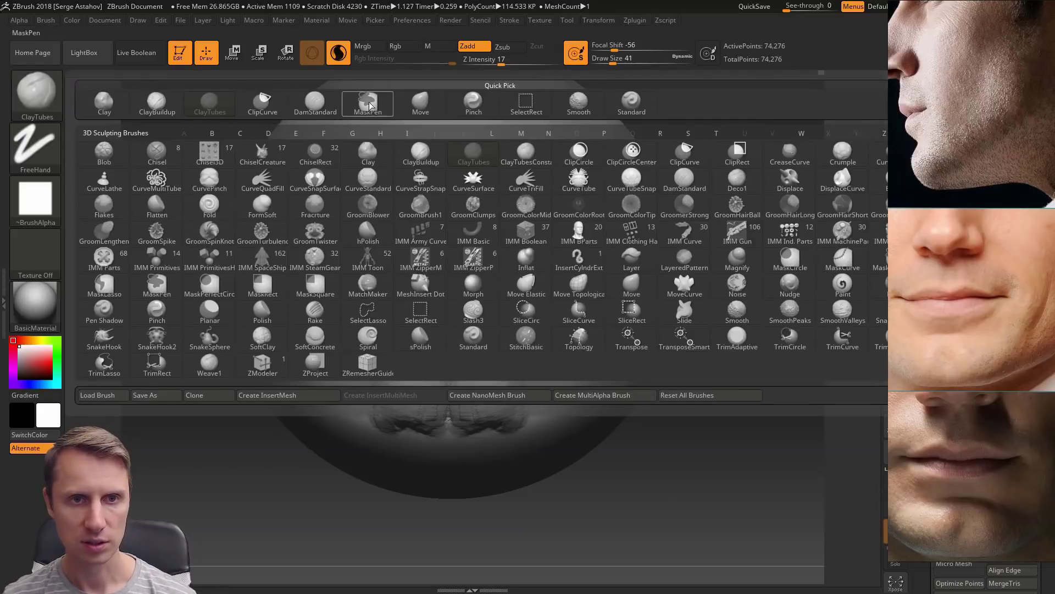
click(421, 104)
shift+drag(159, 264, 197, 278)
key(space)
drag(485, 381, 502, 380)
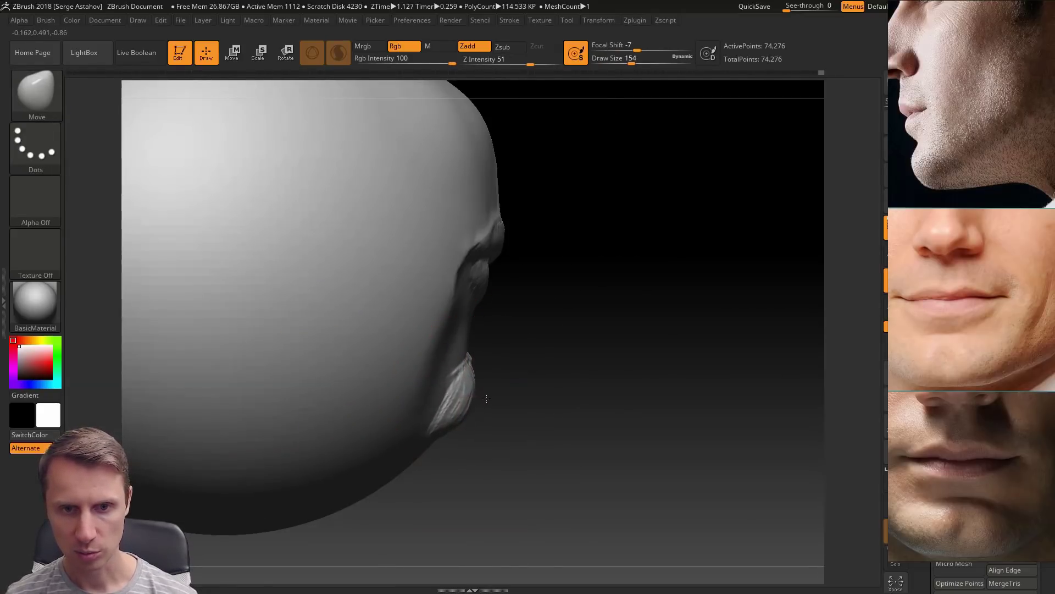
mouse_move(561, 437)
mouse_down()
mouse_move(517, 425)
mouse_move(507, 405)
mouse_up()
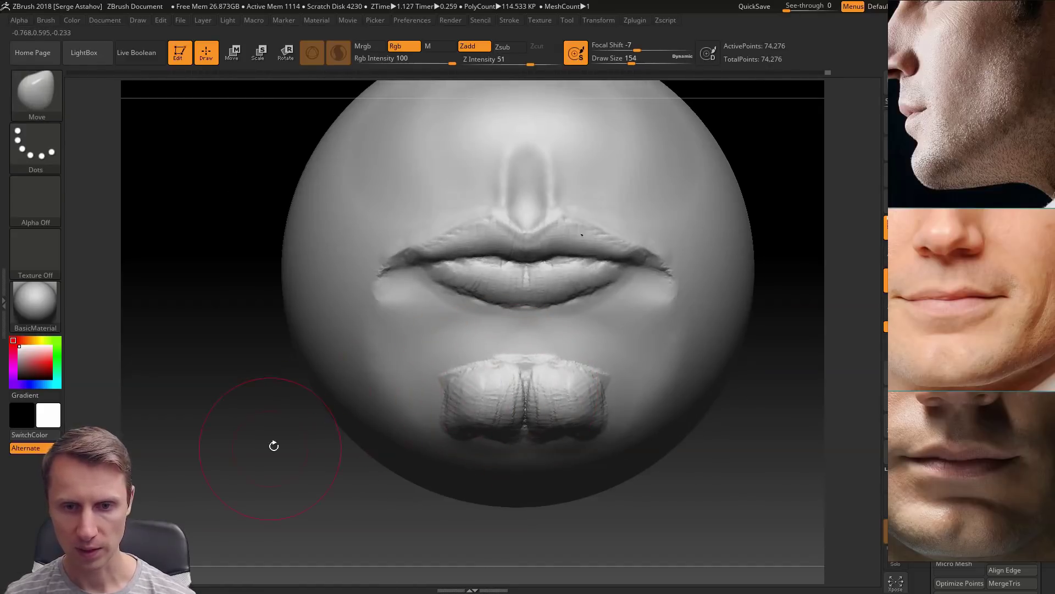
Step: Smooth the rough chin clay and shape its profile into a rounded bulge with the Move brush at Draw Size 140
drag(273, 445, 286, 406)
key(space)
mouse_move(520, 400)
mouse_down()
mouse_move(490, 384)
mouse_move(510, 417)
mouse_move(455, 404)
mouse_move(486, 434)
mouse_up()
drag(179, 385, 283, 357)
key(space)
mouse_move(551, 361)
mouse_down()
mouse_move(582, 379)
mouse_move(608, 363)
mouse_up()
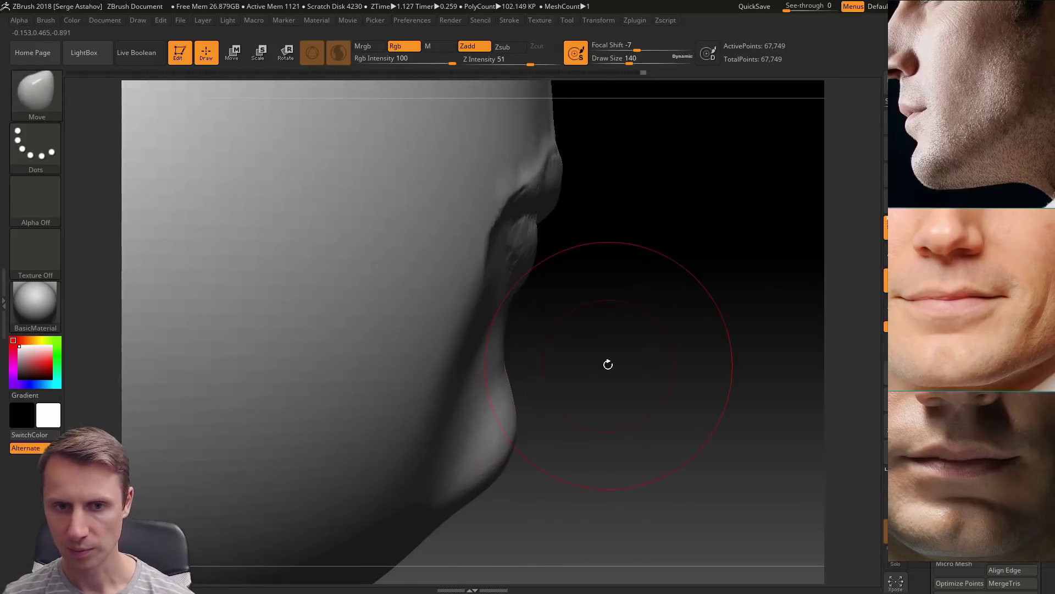
Step: Refine the lower lip's profile and the transition beneath it with the Move brush at Draw Size 77
drag(553, 264, 572, 309)
drag(179, 353, 302, 419)
drag(565, 297, 525, 288)
key(space)
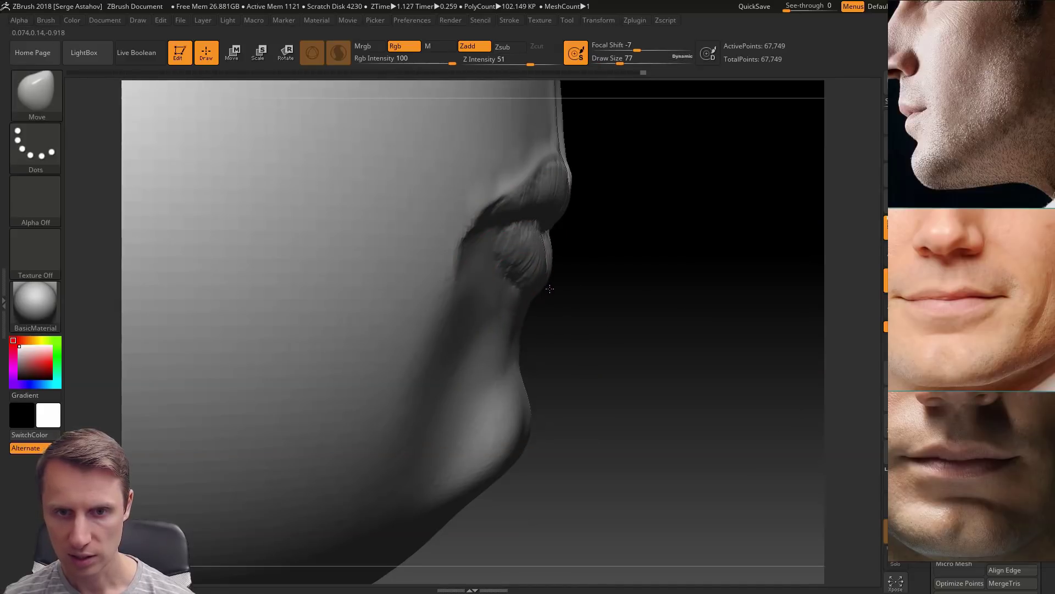
drag(573, 318, 557, 299)
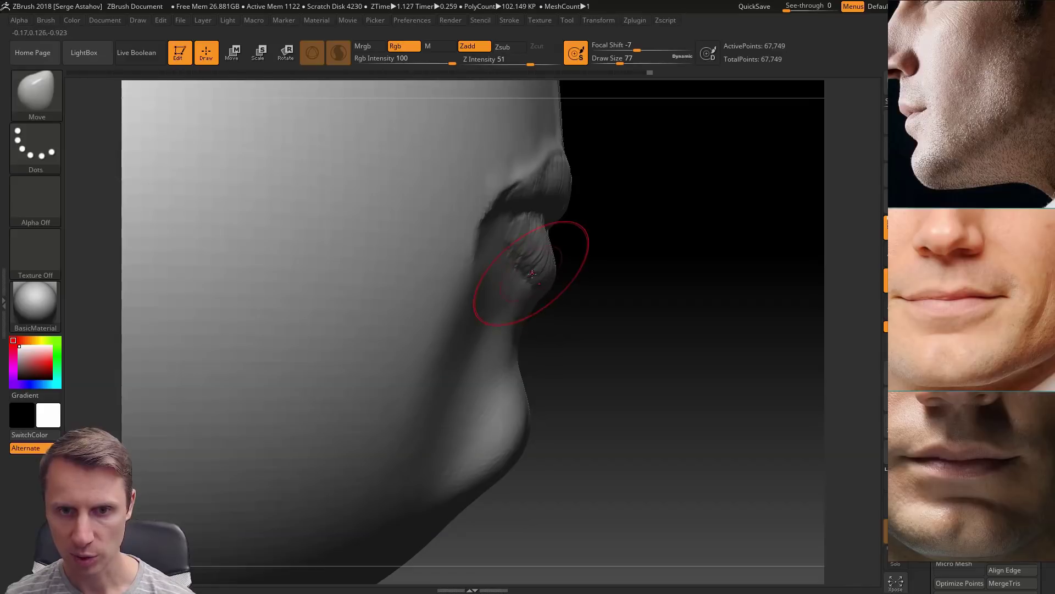
drag(600, 318, 570, 312)
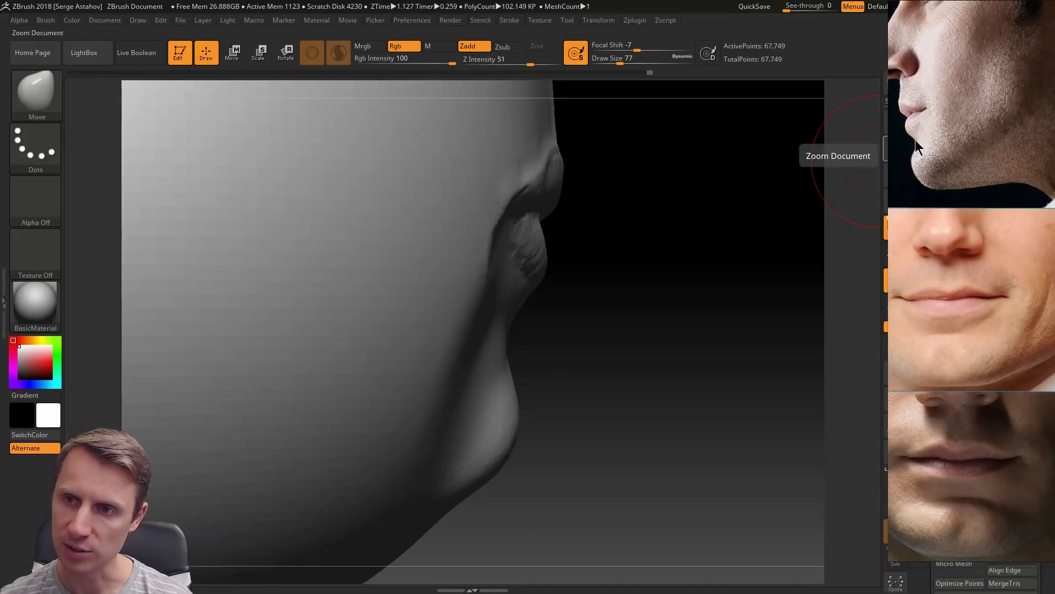
Step: With the Move brush at Draw Size 145, pull the lower lip forward in profile from both sides
mouse_move(565, 296)
mouse_down()
mouse_move(546, 282)
mouse_move(560, 280)
mouse_move(537, 272)
mouse_move(591, 303)
mouse_up()
key(space)
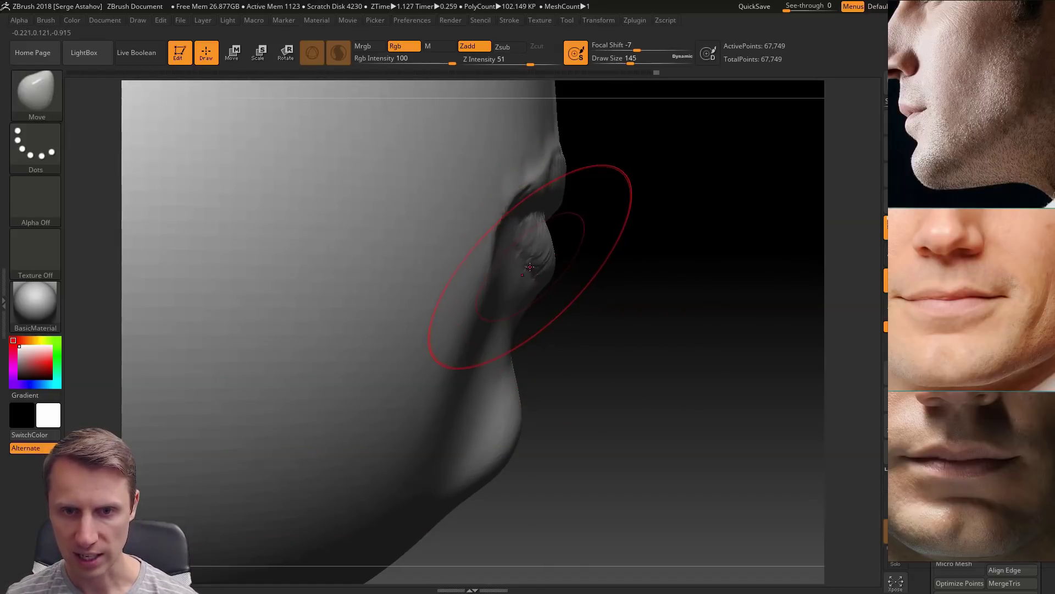
drag(531, 267, 533, 268)
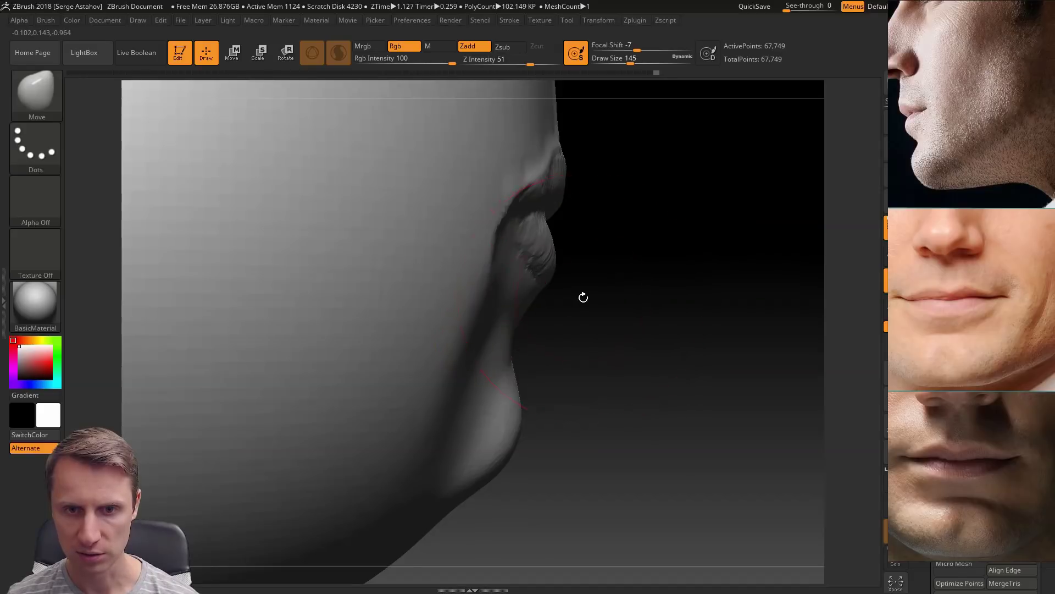
drag(581, 297, 464, 285)
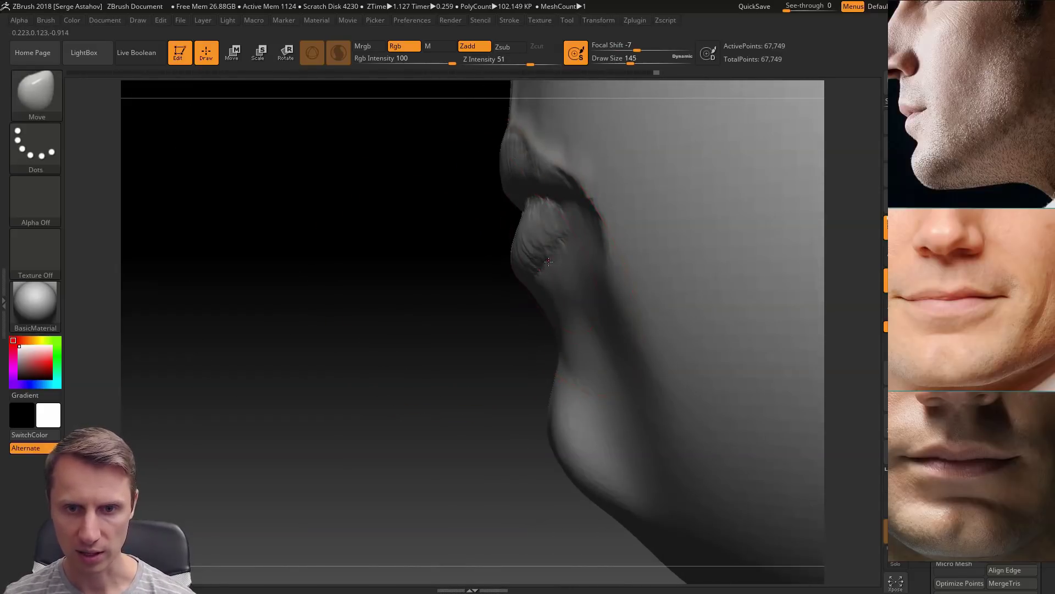
mouse_move(476, 332)
mouse_down()
mouse_move(438, 319)
mouse_move(456, 308)
mouse_up()
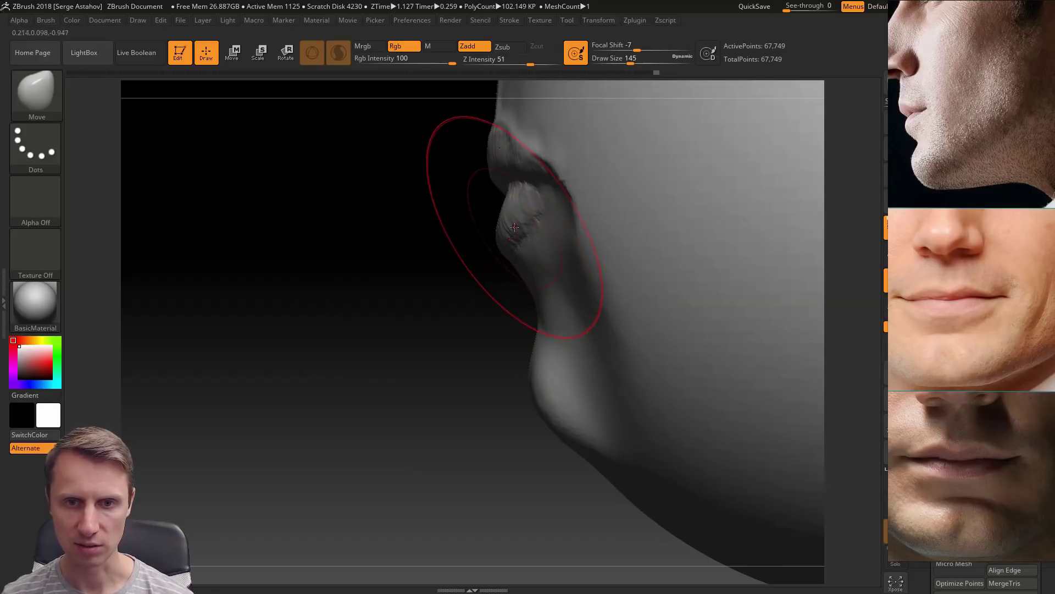
drag(525, 226, 504, 251)
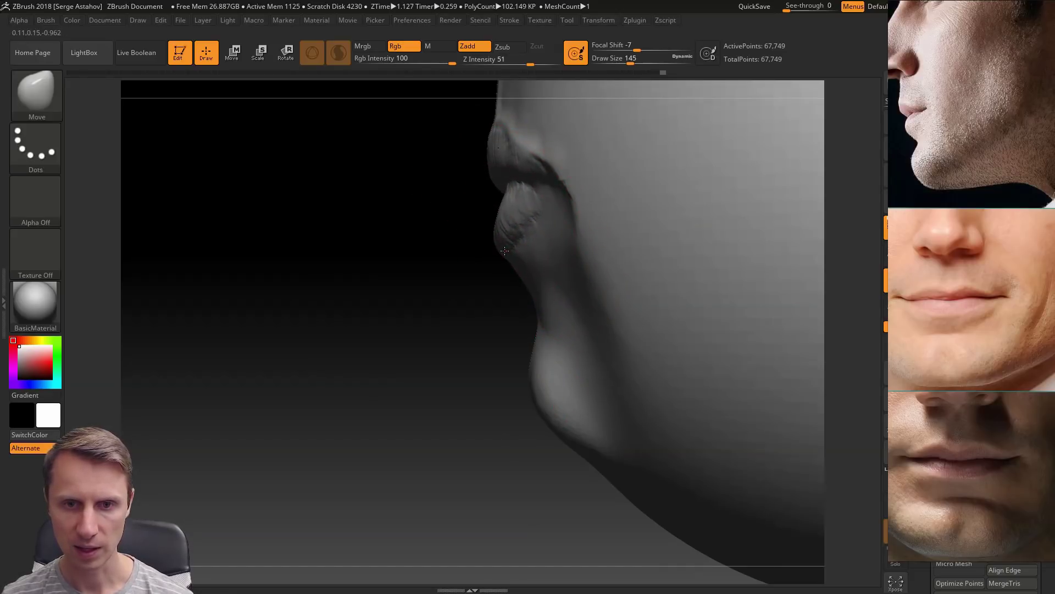
Step: Adjust the hollow under the lower lip, pull the chin slightly forward in profile and smooth the transition
mouse_move(488, 287)
mouse_down()
mouse_move(436, 306)
mouse_move(362, 305)
mouse_move(309, 375)
mouse_move(365, 353)
mouse_up()
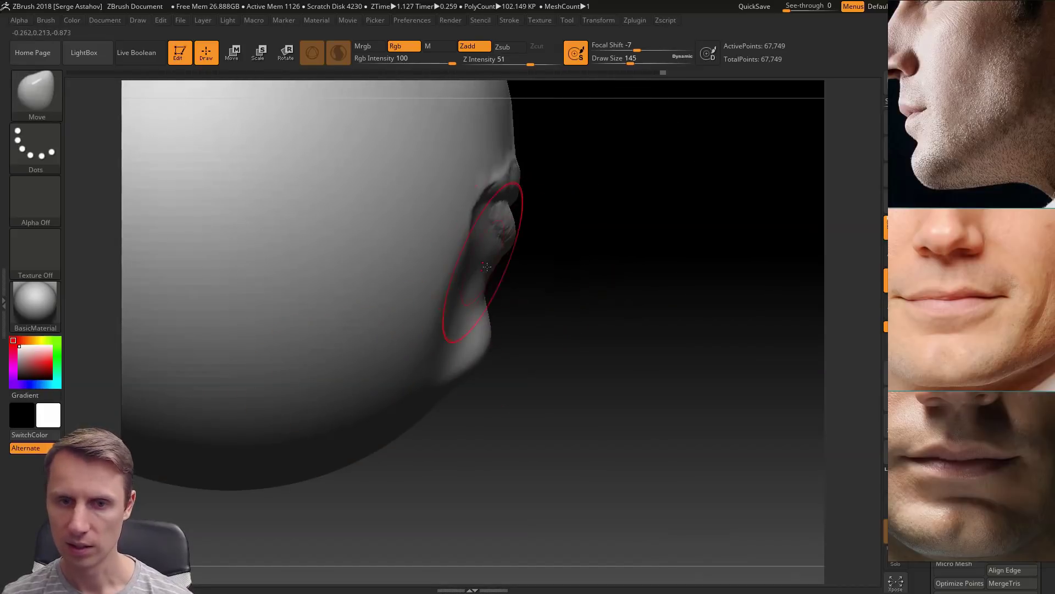
drag(484, 291, 486, 291)
drag(490, 338, 496, 339)
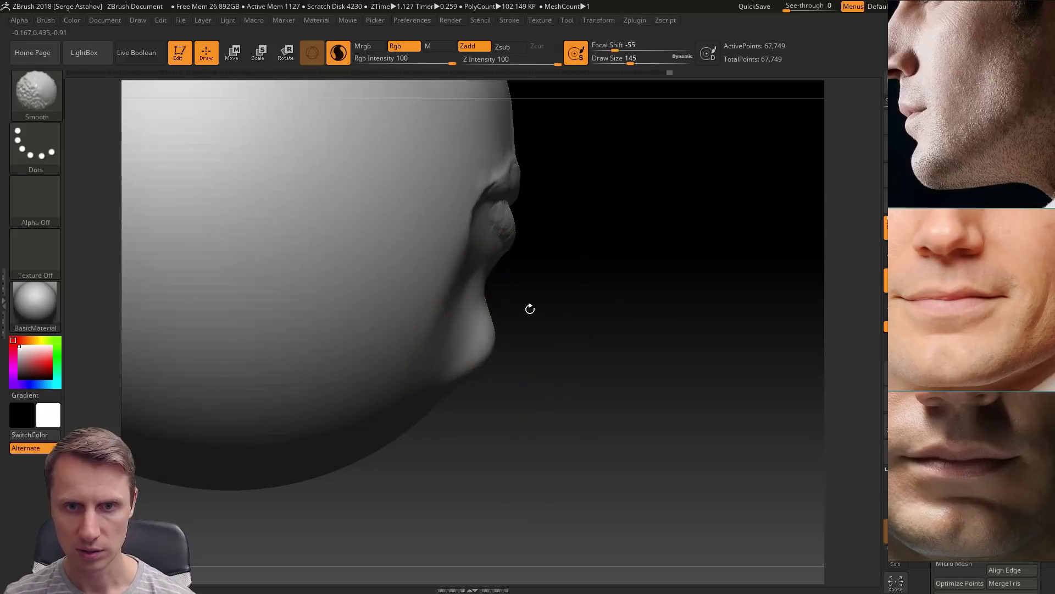
mouse_move(568, 323)
mouse_down()
mouse_move(506, 330)
mouse_move(445, 312)
mouse_up()
Step: Mask the upper lip, philtrum and the skin around them down to the mouth line, using MaskPen at Draw Size 62
key(f)
key(space)
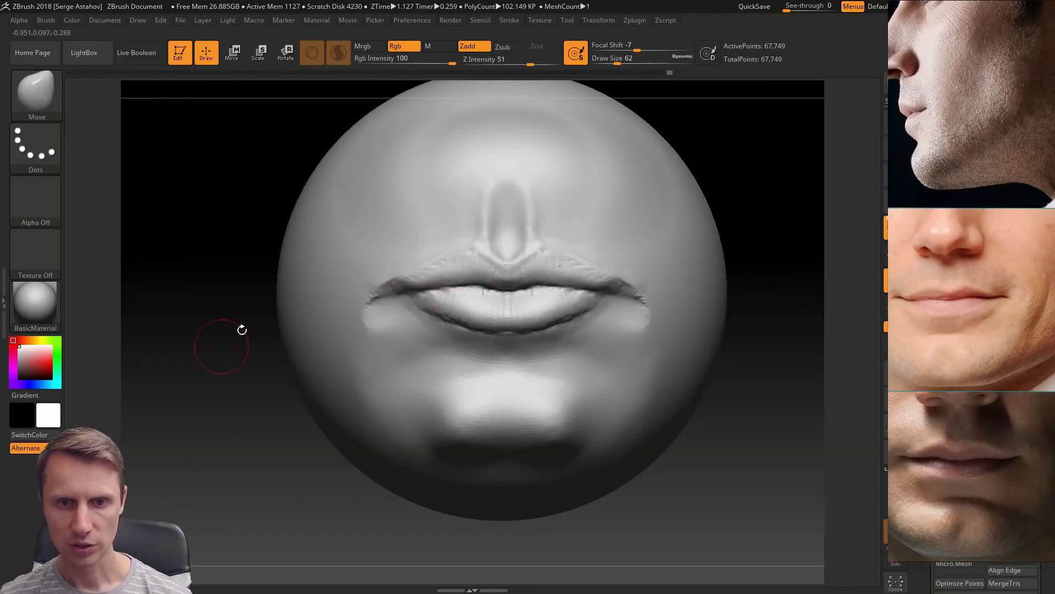
alt+drag(219, 405, 211, 378)
mouse_move(498, 299)
ctrl+mouse_down()
mouse_move(550, 280)
mouse_move(527, 291)
mouse_move(630, 300)
mouse_move(536, 254)
mouse_move(616, 258)
mouse_move(632, 286)
mouse_move(583, 208)
mouse_move(577, 233)
mouse_move(516, 211)
mouse_move(587, 228)
ctrl+mouse_up()
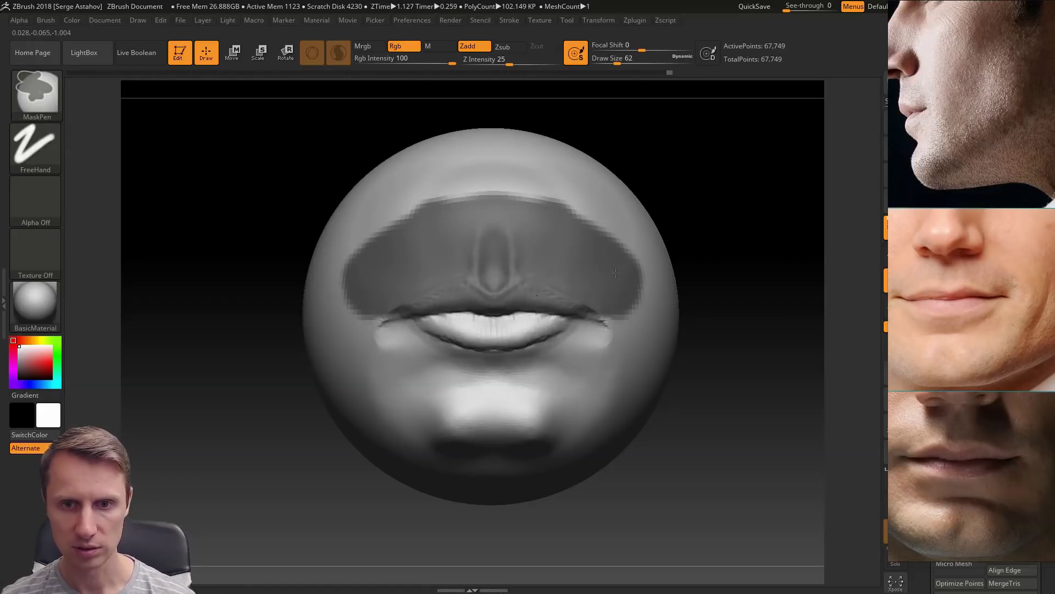
Step: Invert the mask, reshape the upper lip and philtrum area in profile with Move at Draw Size 344, and clear the mask
shift+drag(209, 286, 327, 293)
key(space)
mouse_move(526, 281)
mouse_down()
mouse_move(549, 260)
mouse_move(499, 283)
mouse_up()
ctrl+click(559, 254)
key(space)
key(space)
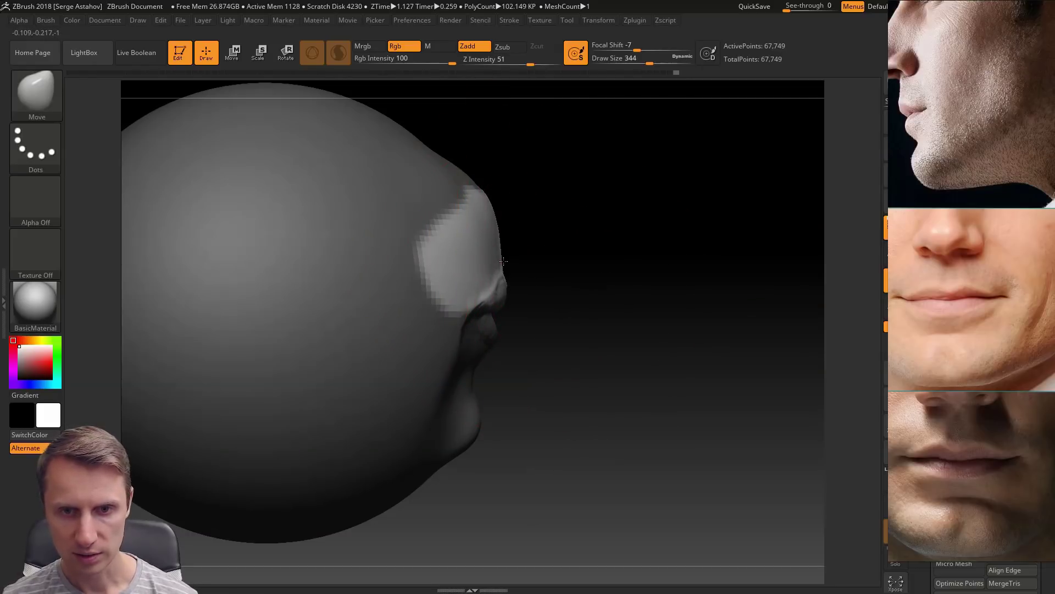
mouse_move(539, 321)
alt+mouse_down()
mouse_move(577, 361)
mouse_move(542, 288)
mouse_move(527, 325)
alt+mouse_up()
mouse_move(278, 258)
mouse_down()
mouse_move(247, 308)
mouse_move(271, 273)
mouse_up()
drag(266, 355, 264, 377)
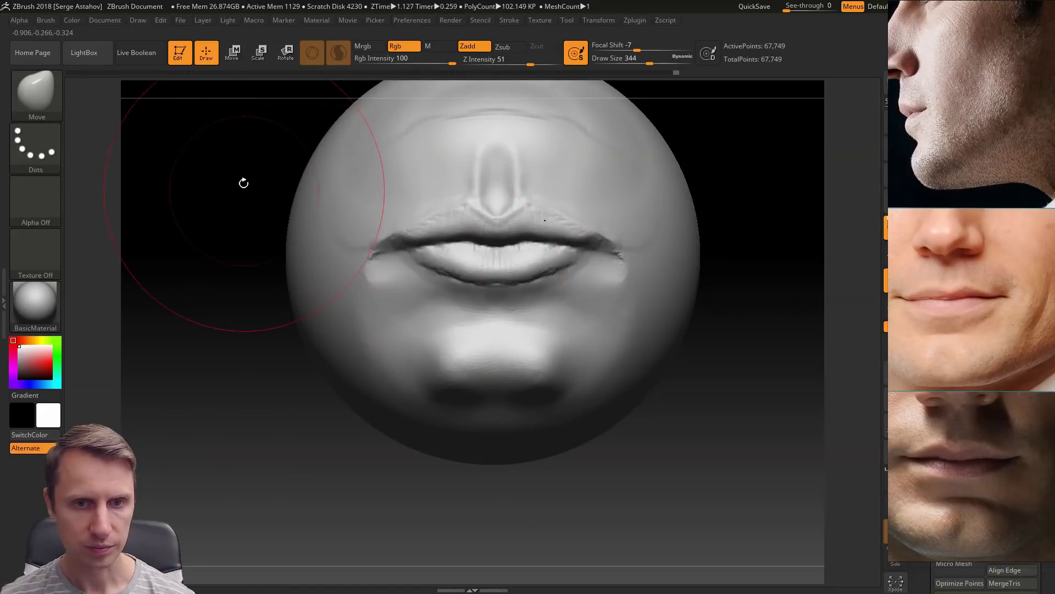
Step: With DamStandard at Draw Size 17 and Z Intensity 30, carve the mouth line between the lips out to both corners
click(44, 94)
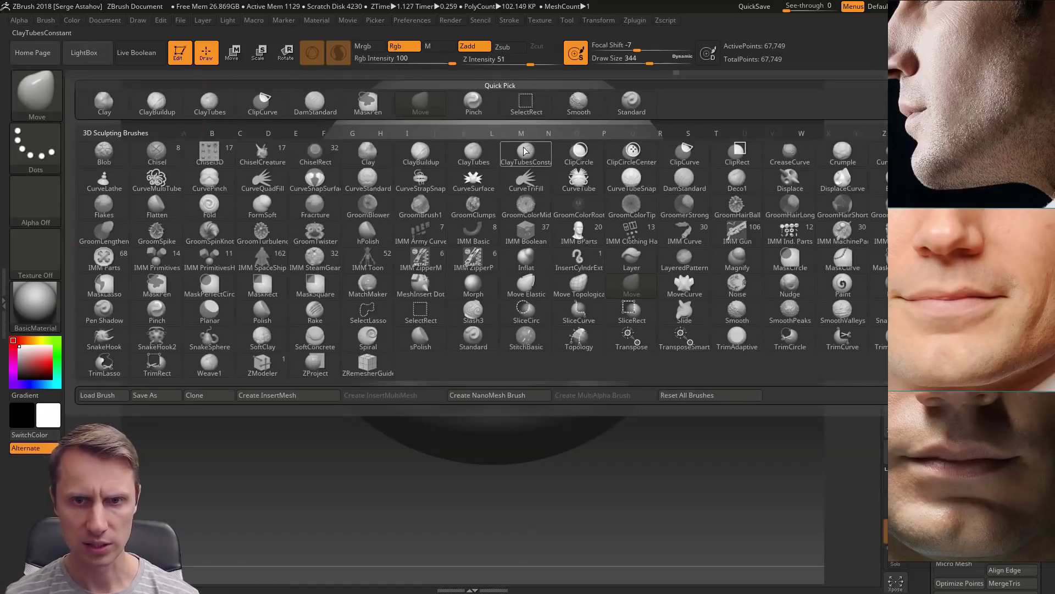
key(d)
key(s)
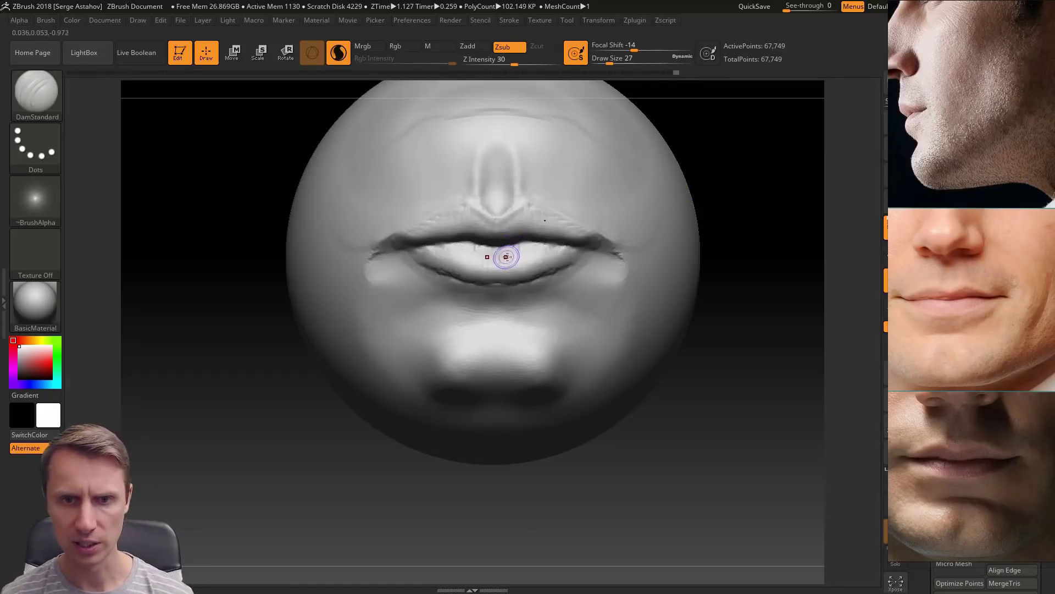
key(space)
drag(506, 257, 501, 256)
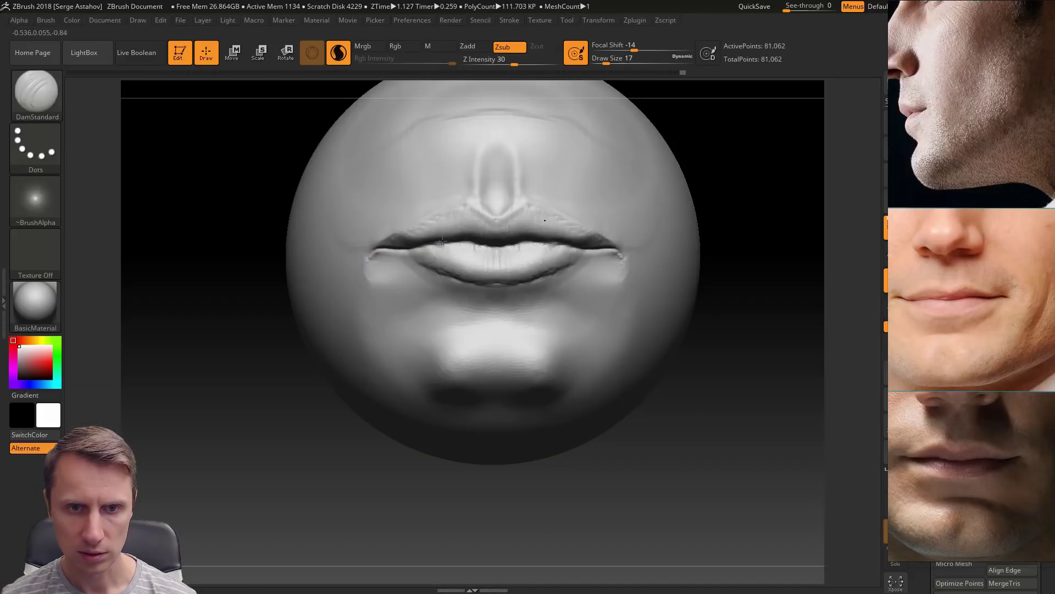
drag(462, 239, 472, 235)
mouse_move(196, 280)
mouse_down()
mouse_move(236, 259)
mouse_move(205, 273)
mouse_up()
Step: With ClayTubes at Draw Size 41 and Z Intensity 17, build up the outer ends of the upper lip toward both mouth corners
click(49, 110)
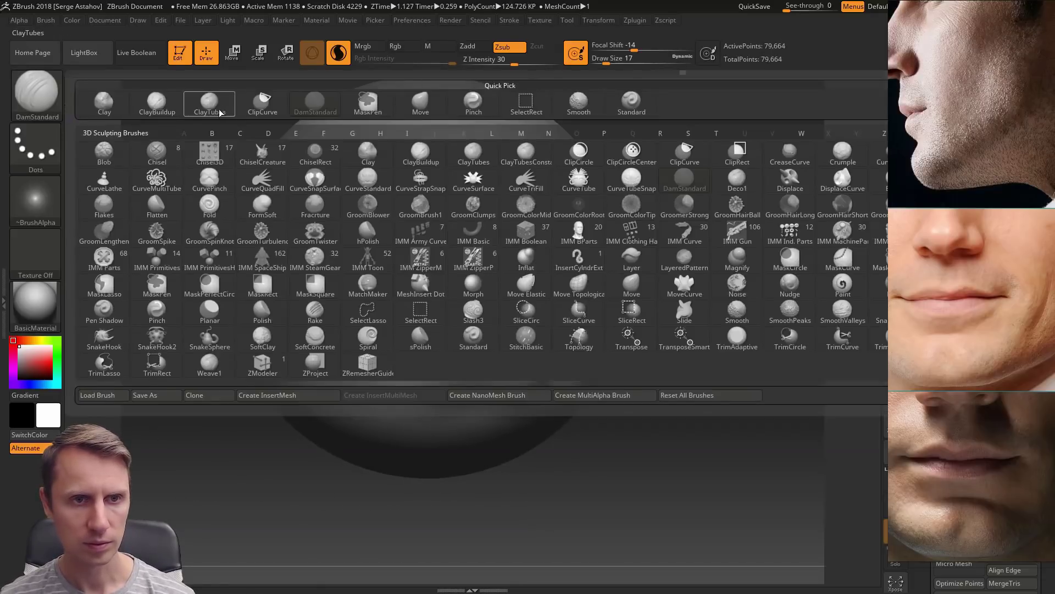
click(220, 111)
drag(205, 226, 194, 199)
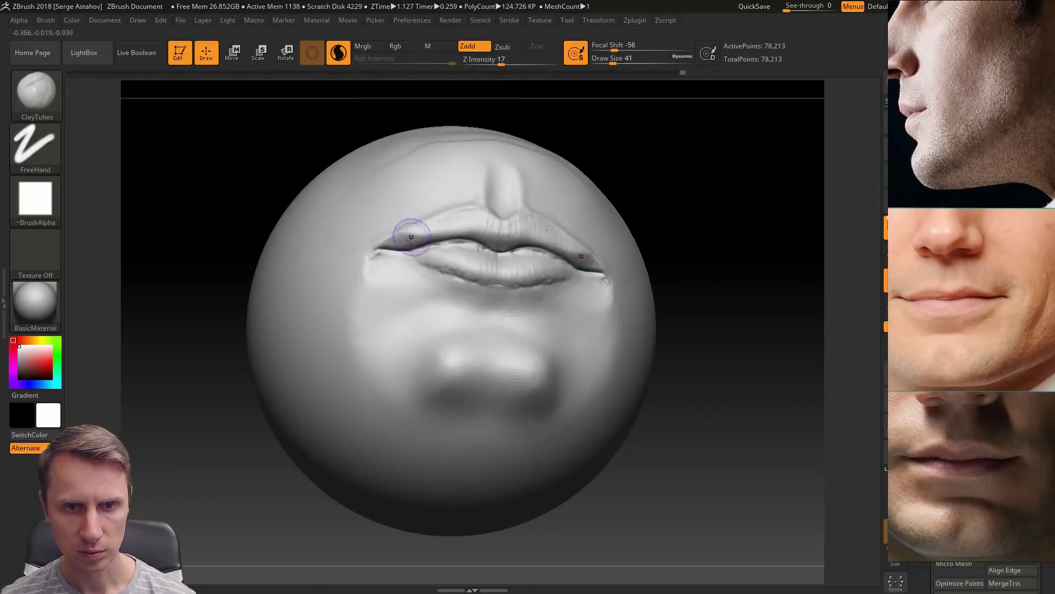
drag(411, 238, 413, 237)
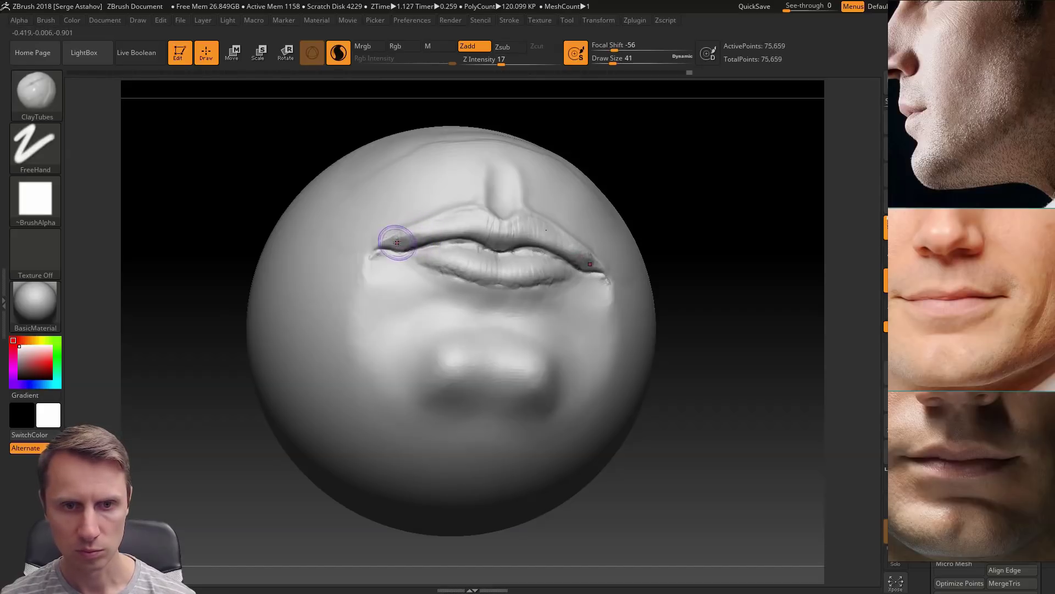
Step: Build up the skin beside and just below both mouth corners with ClayTubes at Draw Size 41 and smooth it
drag(213, 201, 216, 231)
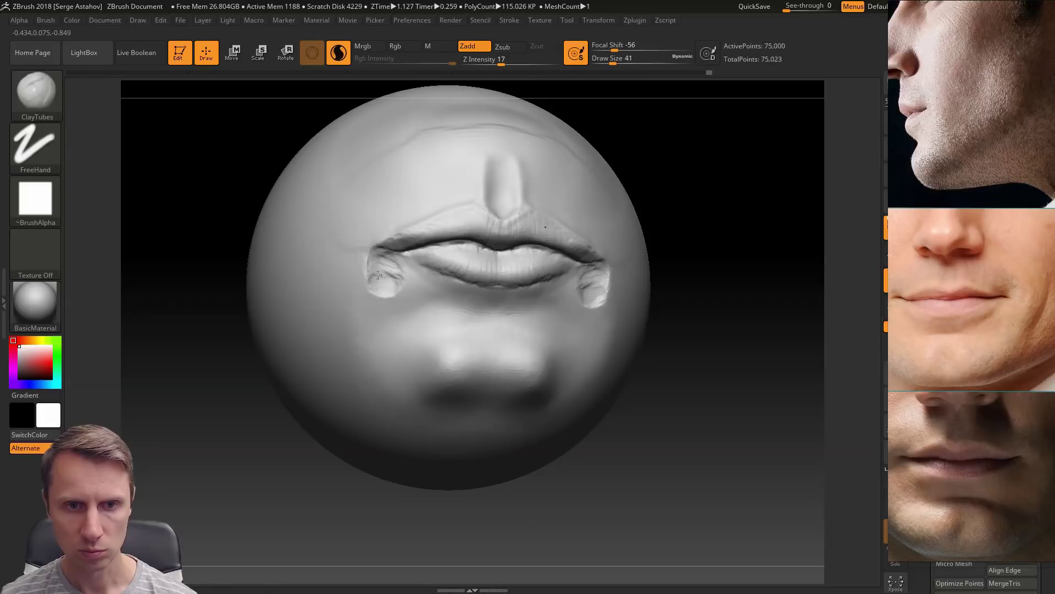
drag(378, 275, 357, 259)
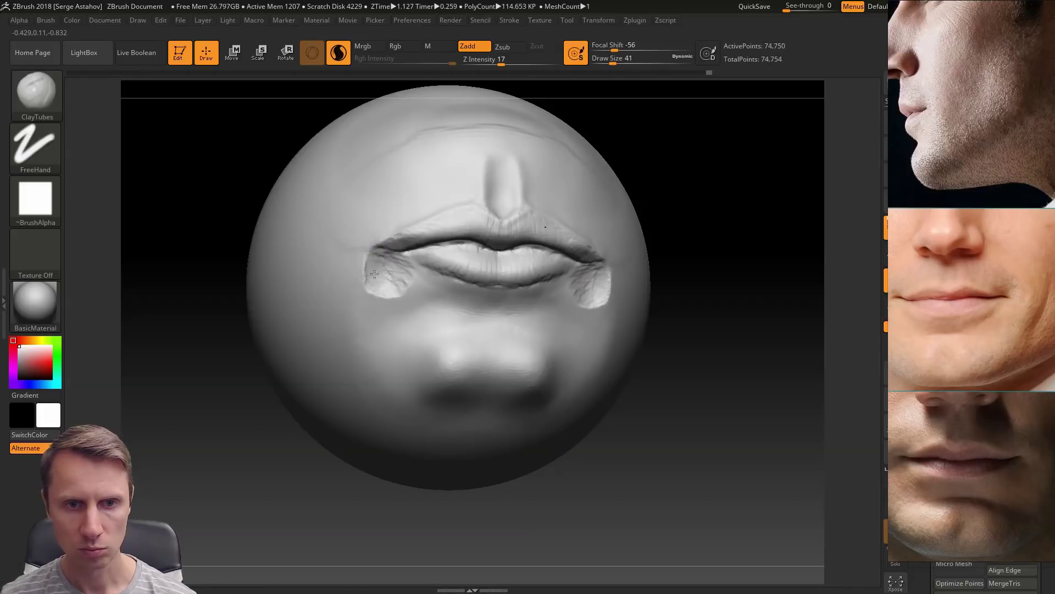
drag(360, 238, 382, 289)
key(shift)
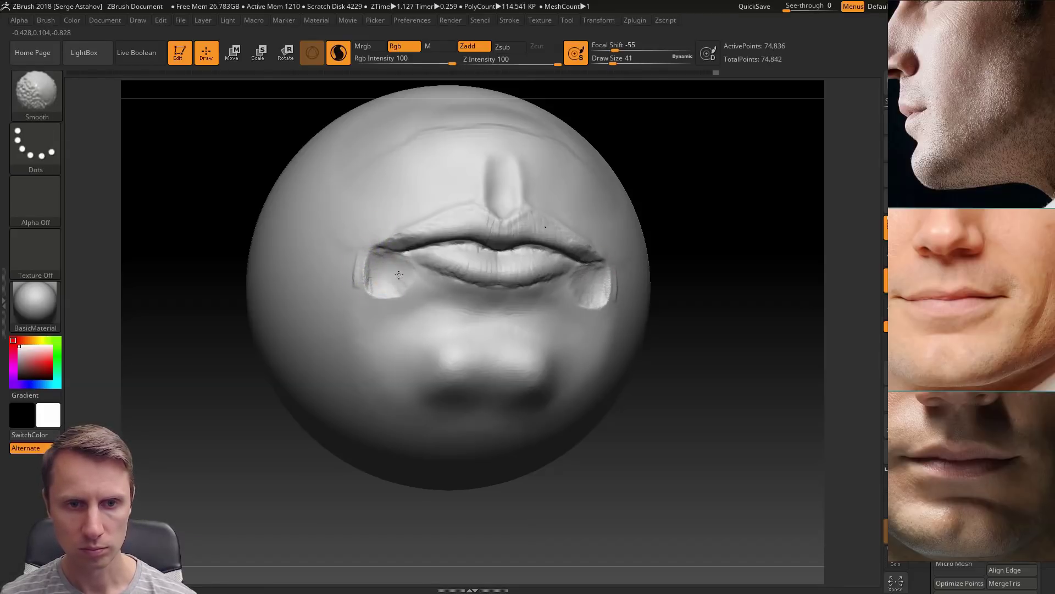
shift+drag(212, 250, 233, 238)
Step: Adjust the Cupid's bow and the lower lip's bottom edge with the Move brush, reducing Draw Size from 116 to 101
mouse_move(222, 342)
alt+mouse_down()
mouse_move(213, 375)
mouse_move(229, 365)
mouse_move(186, 414)
mouse_move(199, 350)
alt+mouse_up()
click(45, 105)
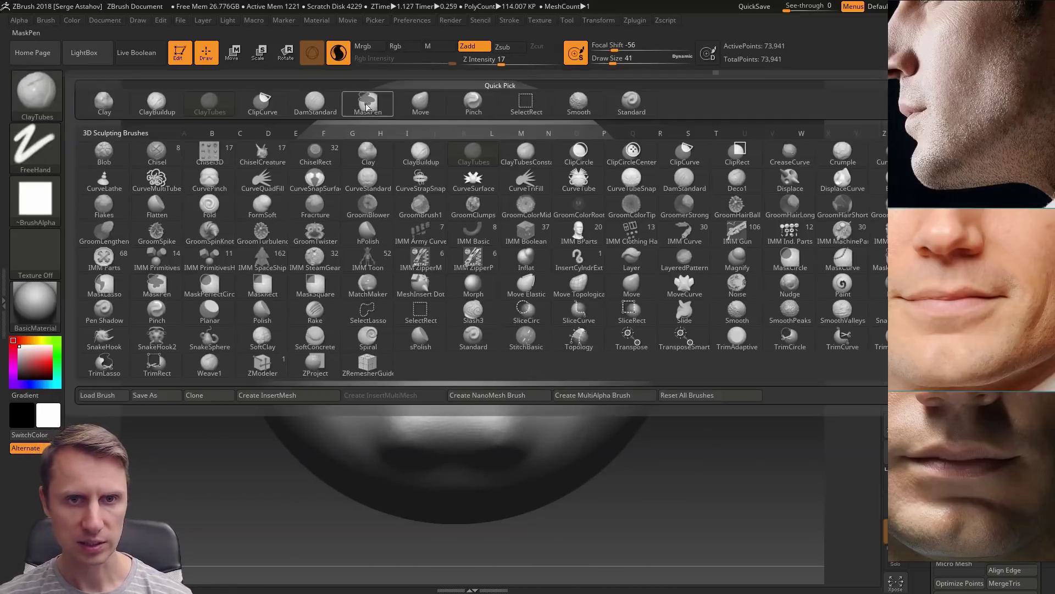
click(424, 105)
key(space)
drag(464, 339, 405, 339)
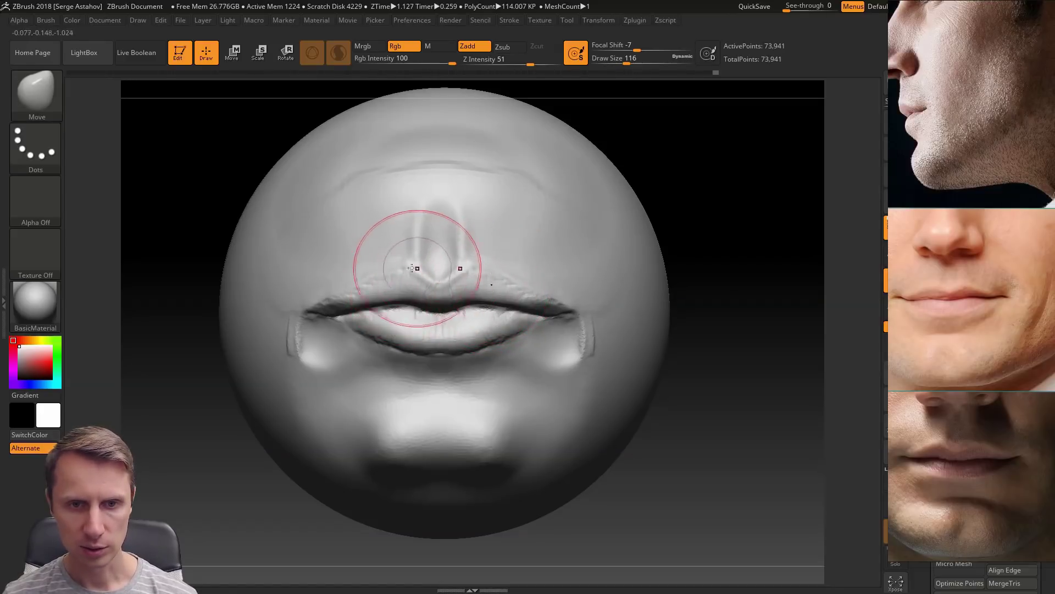
key(space)
drag(408, 272, 404, 273)
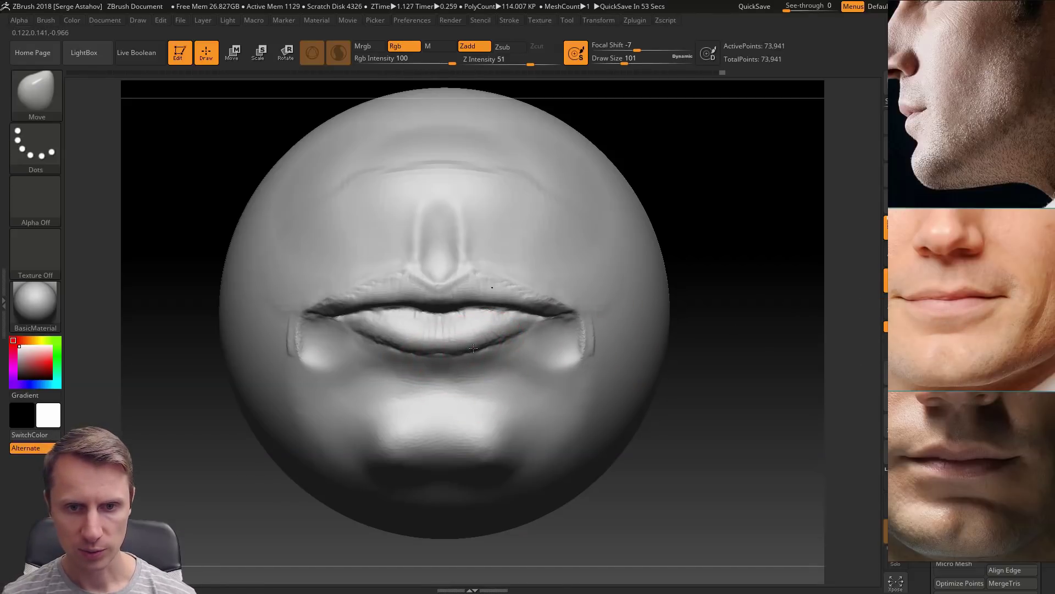
drag(474, 348, 463, 351)
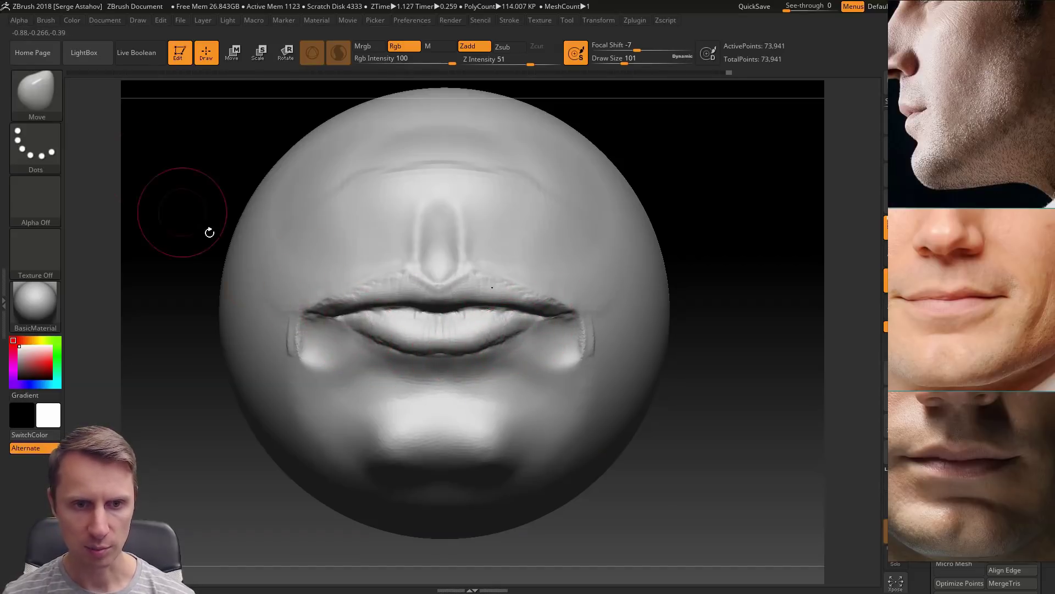
Step: Add clay just under the mouth line at both corners with ClayTubes at Draw Size 20 and Z Intensity 17
key(b)
click(212, 110)
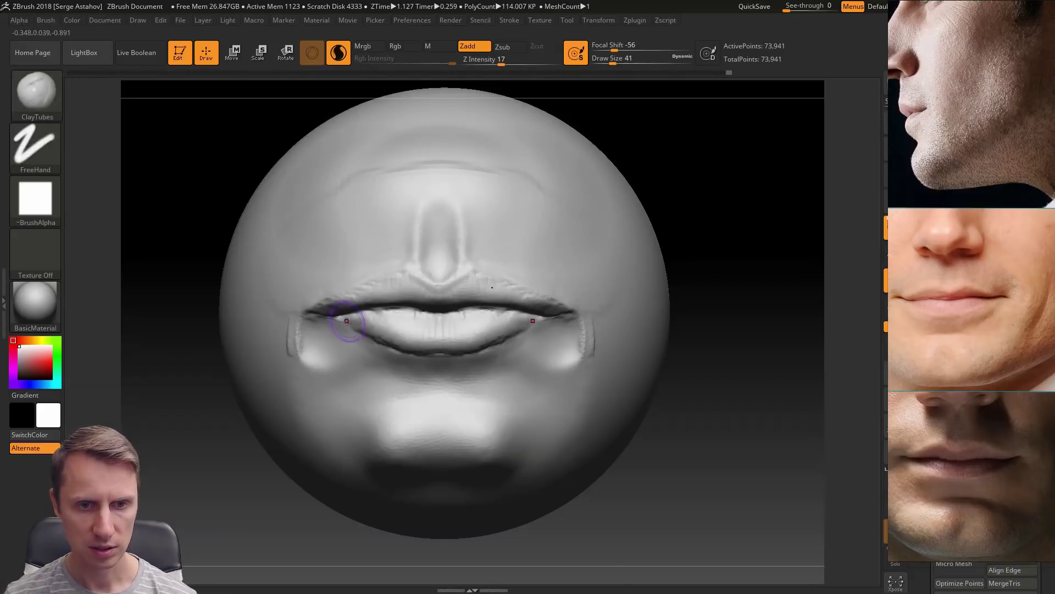
key(space)
drag(346, 320, 338, 320)
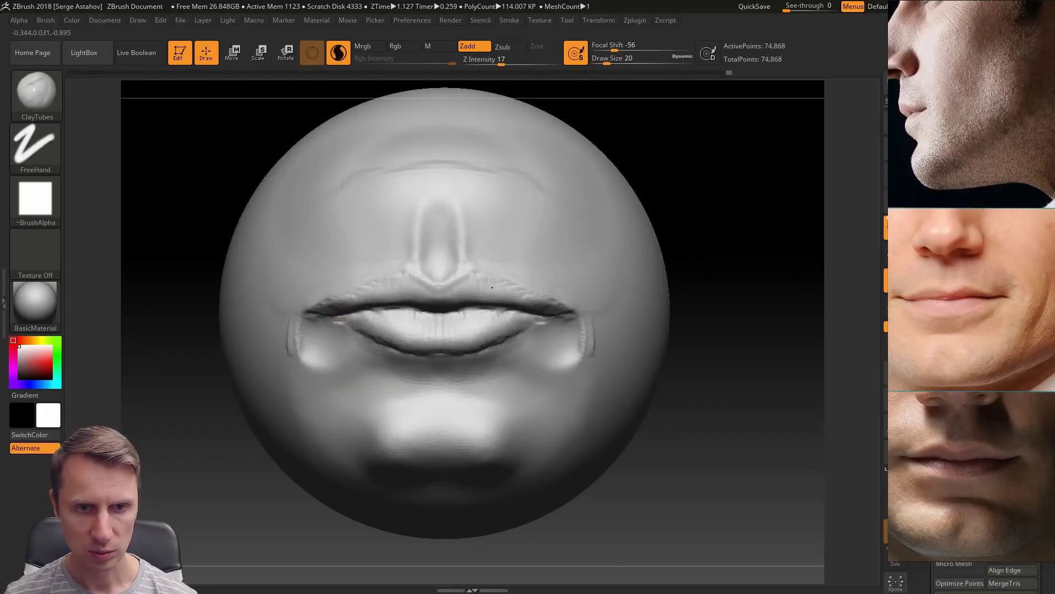
drag(330, 330, 308, 322)
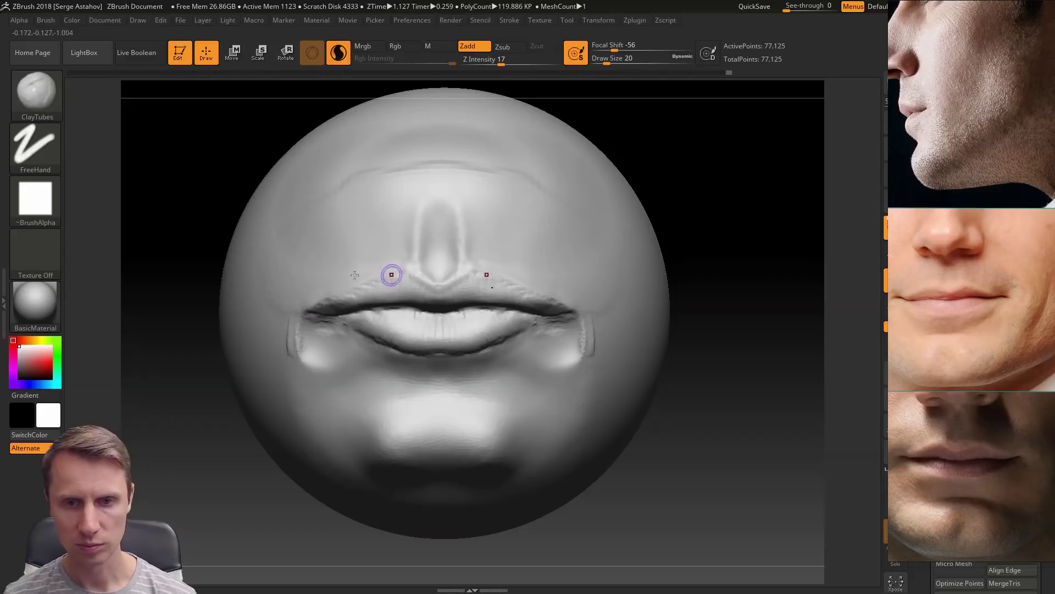
Step: Build up the middle of the lower lip on both sides of its centre with ClayTubes at Draw Size 20
drag(193, 307, 398, 344)
mouse_move(467, 367)
mouse_down()
mouse_move(476, 385)
mouse_move(474, 376)
mouse_move(443, 381)
mouse_up()
mouse_move(501, 335)
mouse_down()
mouse_move(455, 333)
mouse_move(469, 320)
mouse_move(392, 321)
mouse_up()
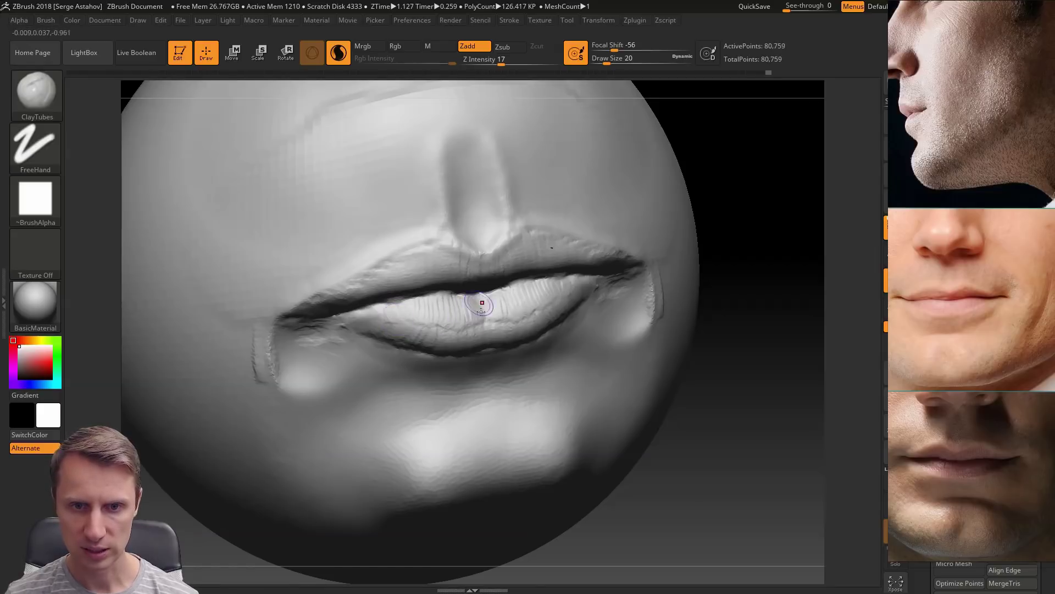
drag(459, 303, 448, 312)
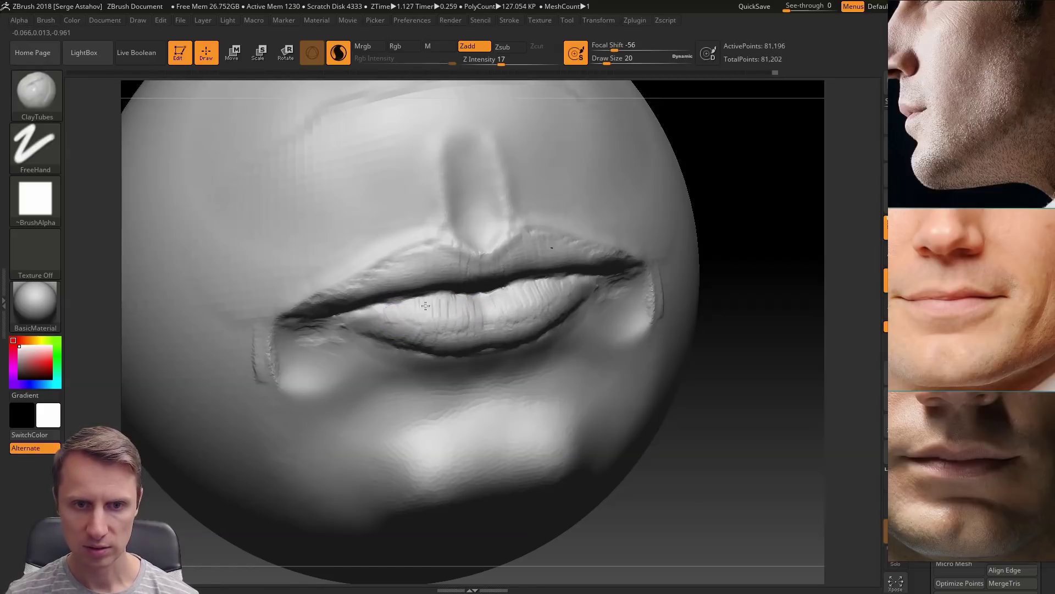
Step: With Move at Draw Size 101, adjust the upper edge of the lower lip along the mouth line in profile
shift+drag(720, 433, 634, 419)
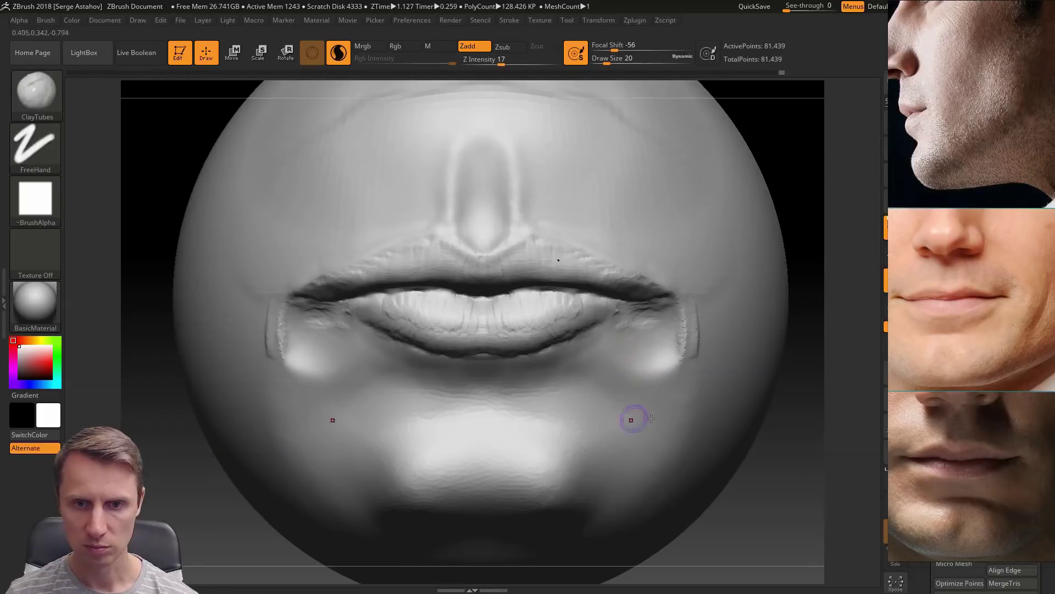
shift+drag(130, 409, 226, 398)
mouse_move(559, 364)
mouse_down()
mouse_move(124, 195)
mouse_move(330, 248)
mouse_move(495, 264)
mouse_up()
click(50, 97)
click(420, 101)
drag(517, 304, 537, 320)
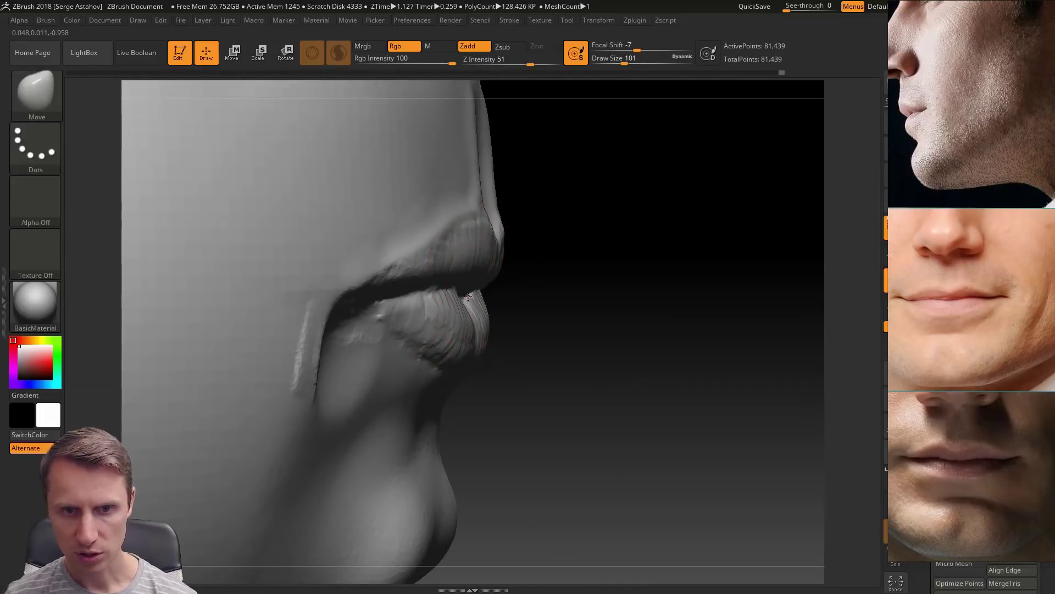
drag(535, 310, 475, 295)
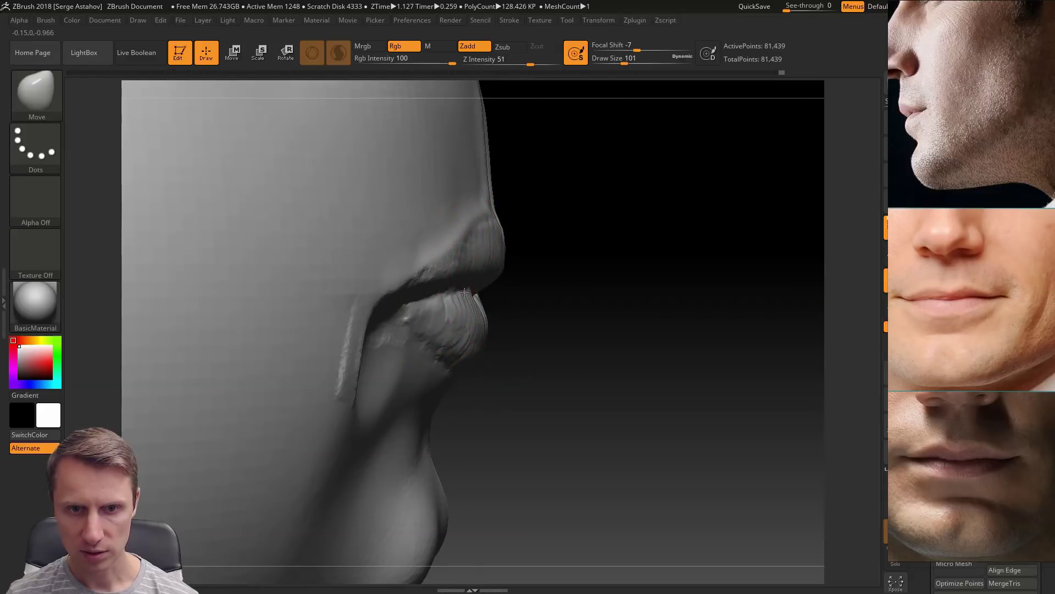
Step: Refine the upper lip and Cupid's bow in profile and three-quarter view with Move at Draw Size 101
drag(577, 277, 484, 283)
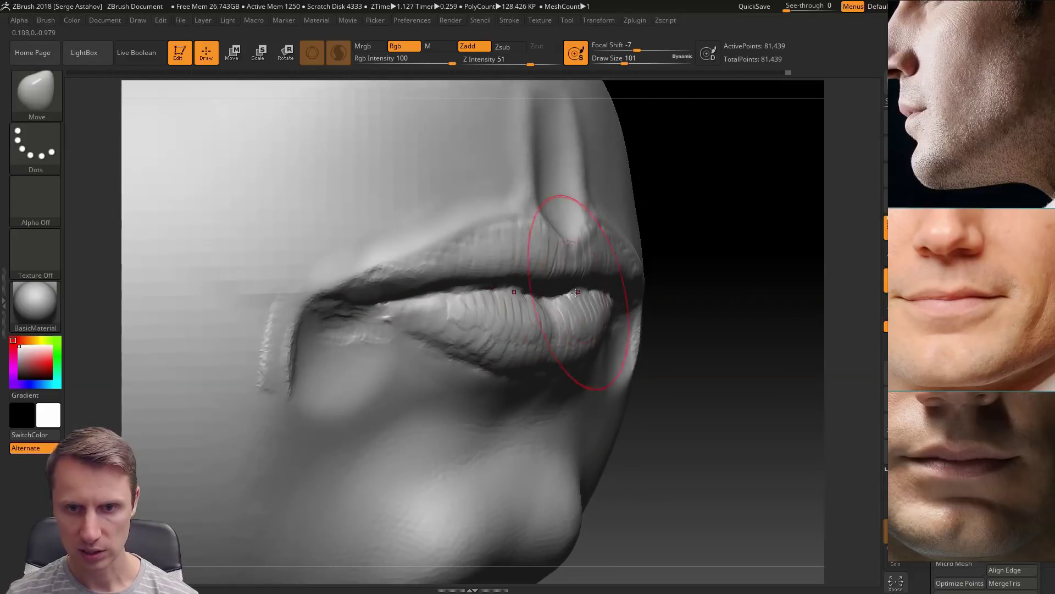
drag(648, 297, 580, 364)
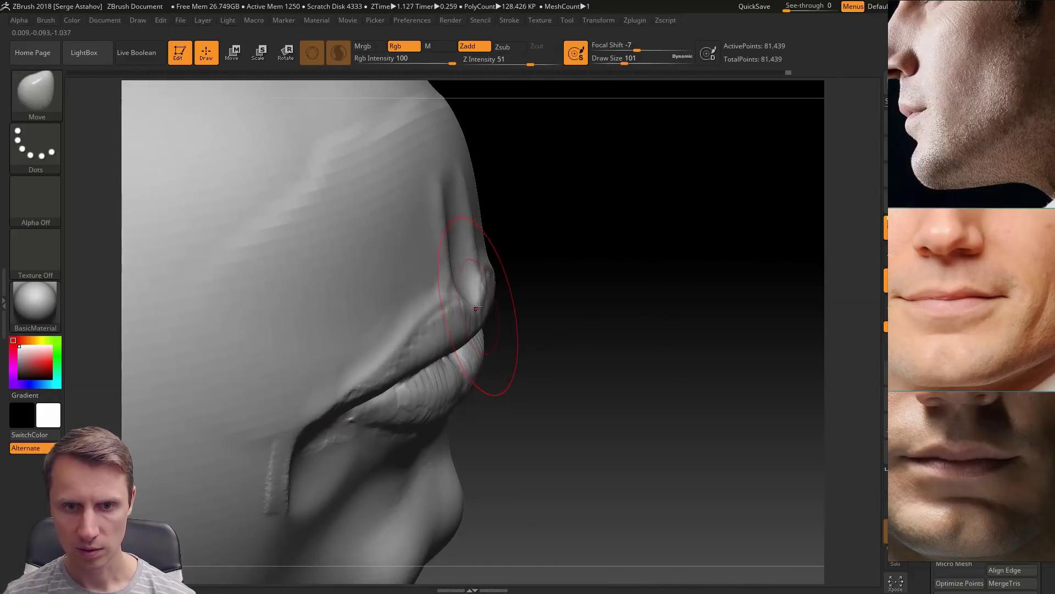
drag(511, 308, 522, 309)
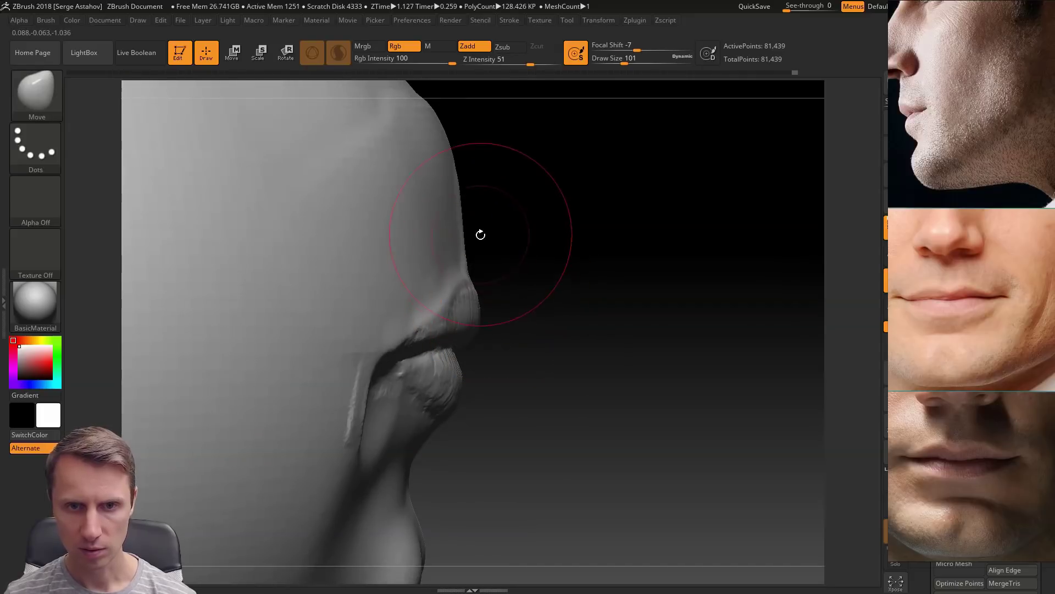
drag(498, 247, 459, 259)
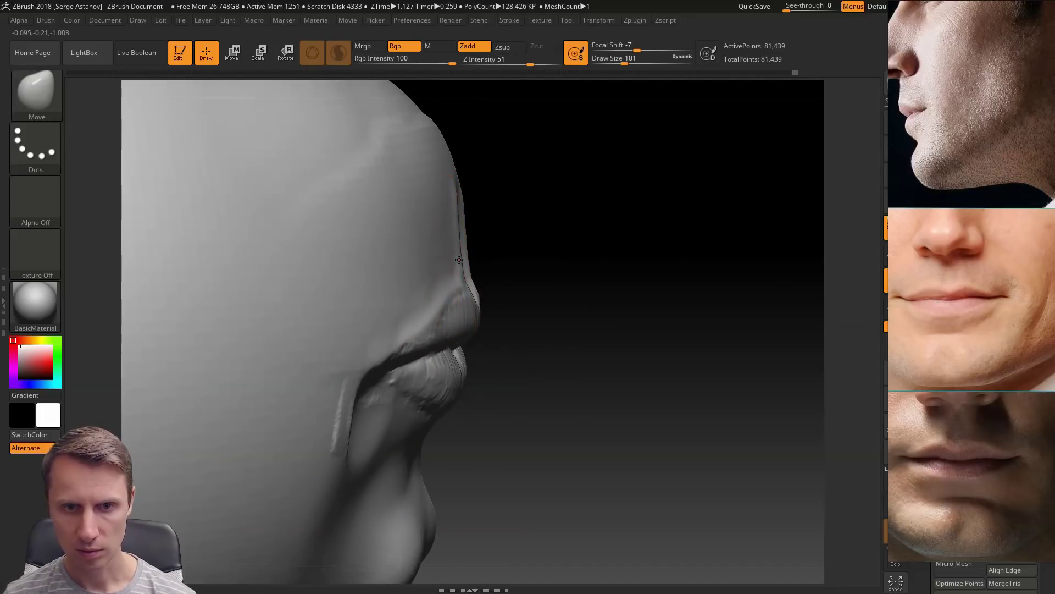
mouse_move(506, 289)
mouse_down()
mouse_move(546, 357)
mouse_move(535, 363)
mouse_move(115, 164)
mouse_move(142, 111)
mouse_move(362, 269)
mouse_up()
Step: Add volume along the lower edge of the upper lip from its centre outward, using ClayTubes at Draw Size 27
click(35, 92)
click(209, 103)
key(space)
click(504, 330)
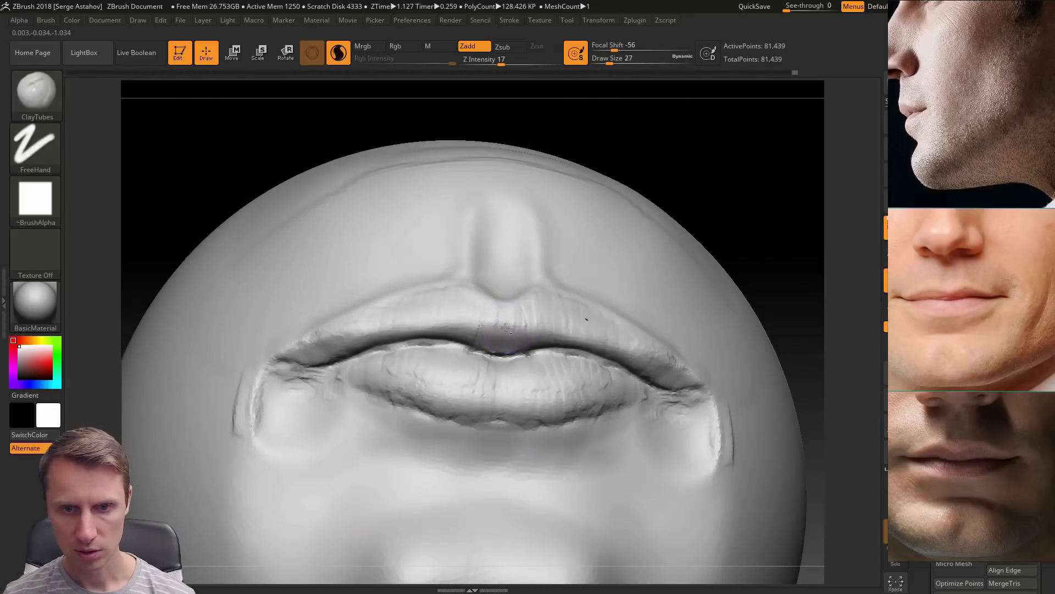
mouse_move(499, 319)
alt+mouse_down()
mouse_move(487, 336)
mouse_move(435, 322)
mouse_move(427, 332)
mouse_move(406, 318)
mouse_move(305, 351)
mouse_move(330, 325)
mouse_move(483, 304)
alt+mouse_up()
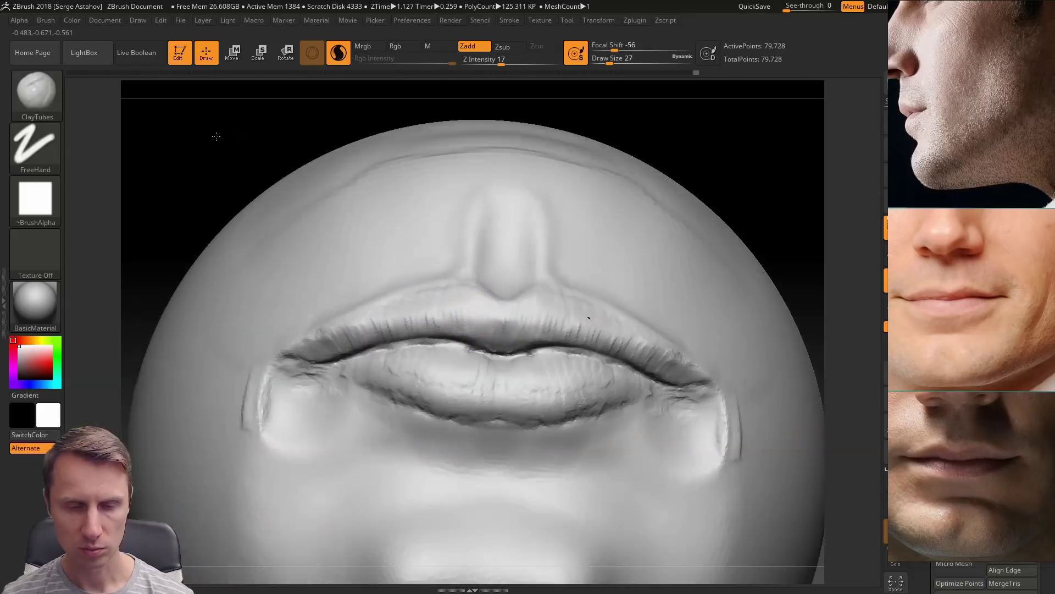
Step: Reshape the upper lip's profile and its border below the philtrum with the Move brush, reducing Draw Size to 68
mouse_move(217, 137)
mouse_down()
mouse_move(222, 128)
mouse_move(165, 123)
mouse_move(191, 140)
mouse_move(207, 189)
mouse_move(259, 203)
mouse_up()
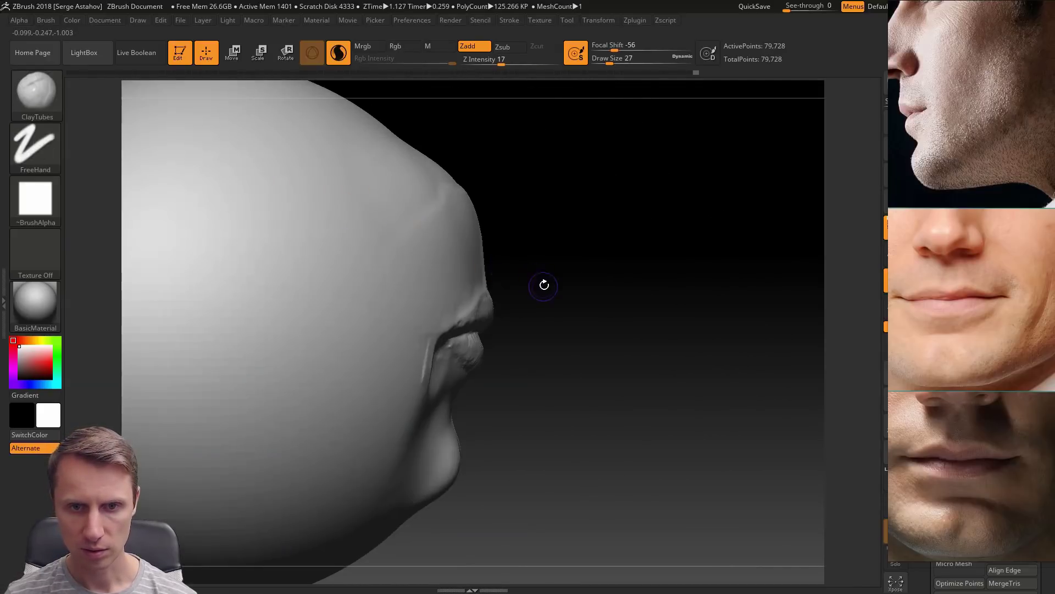
mouse_move(542, 285)
mouse_down()
mouse_move(490, 294)
mouse_move(525, 301)
mouse_move(569, 334)
mouse_up()
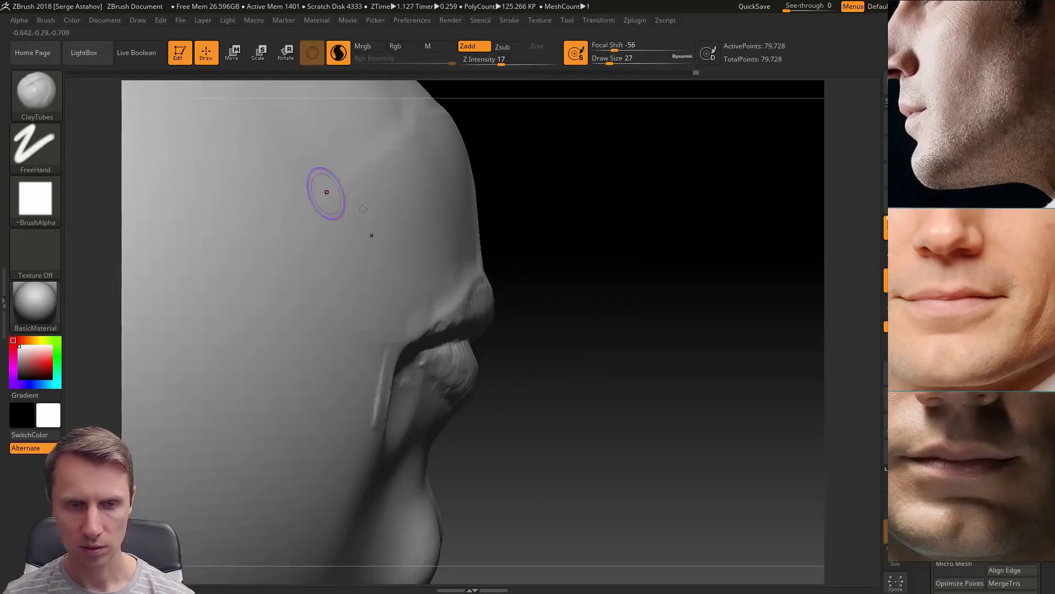
click(54, 100)
click(418, 105)
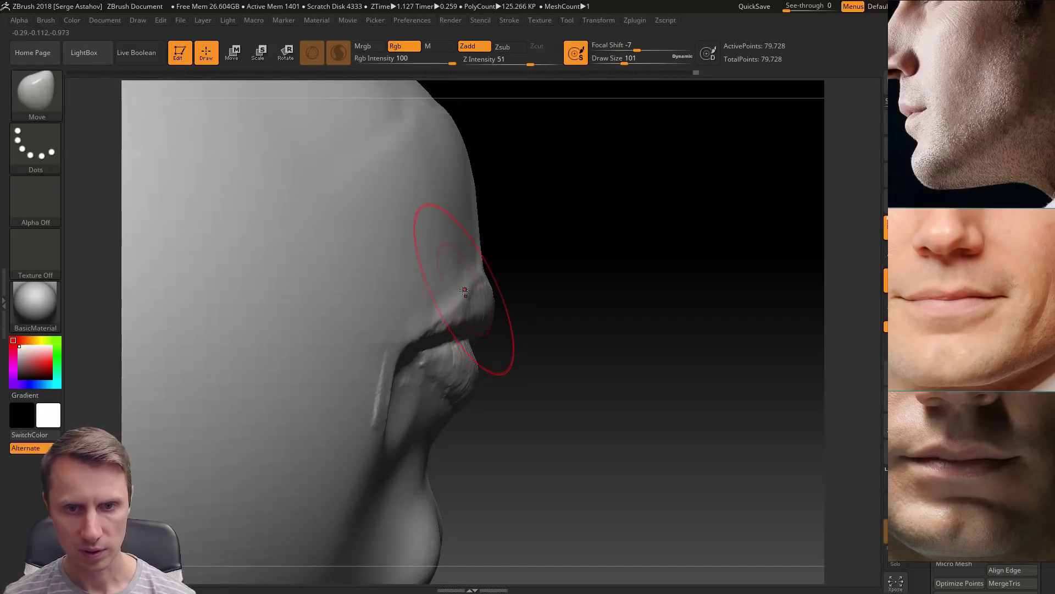
key(space)
drag(468, 287, 484, 282)
key(space)
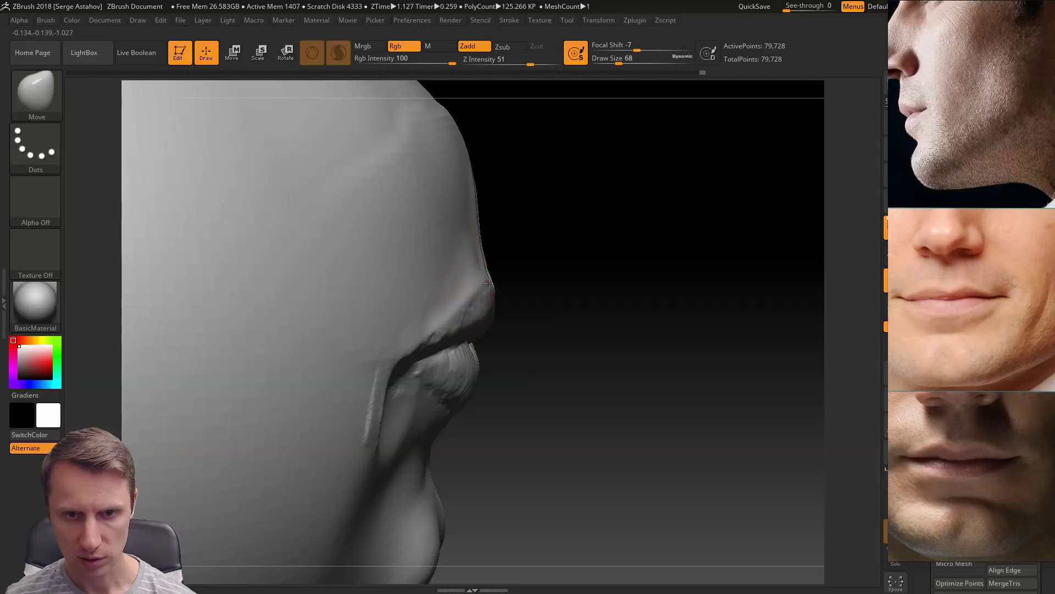
drag(489, 284, 491, 283)
drag(536, 318, 544, 306)
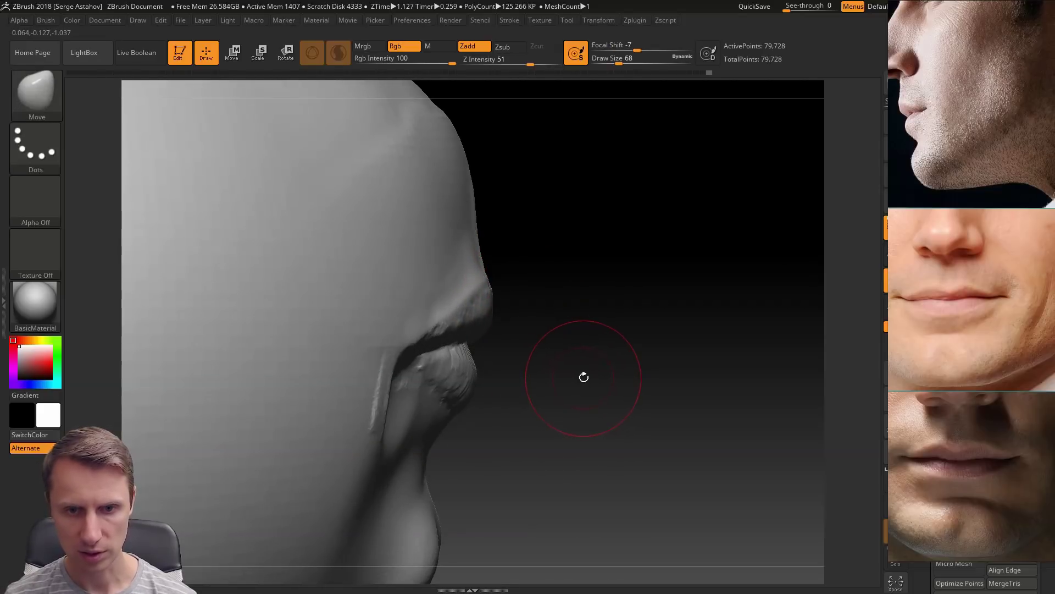
mouse_move(589, 397)
mouse_down()
mouse_move(577, 378)
mouse_move(594, 382)
mouse_move(484, 308)
mouse_up()
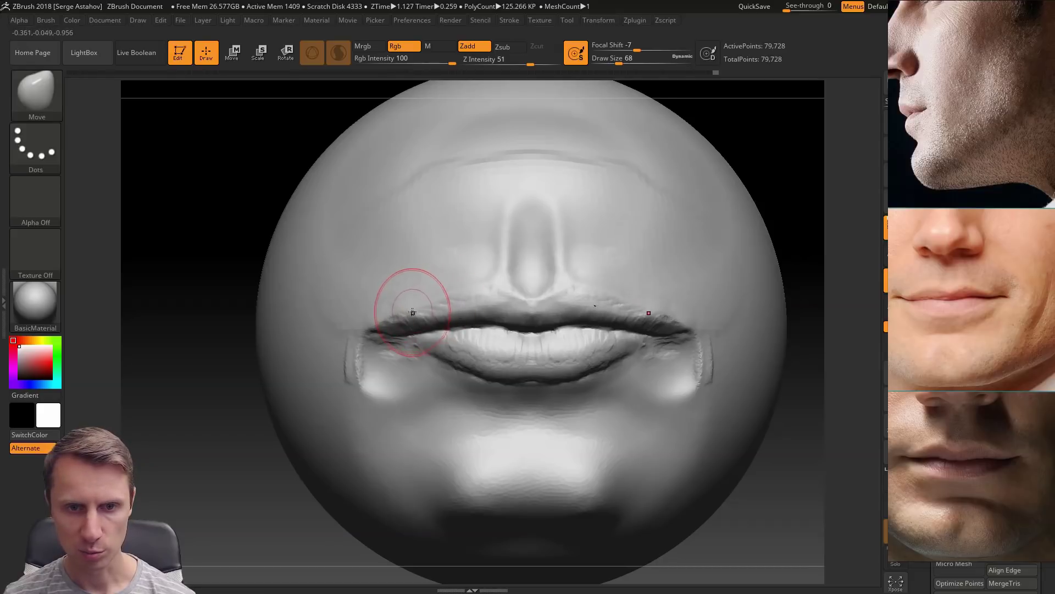
Step: Adjust the outer ends of the upper lip near both mouth corners with Move at Draw Size 46
key(space)
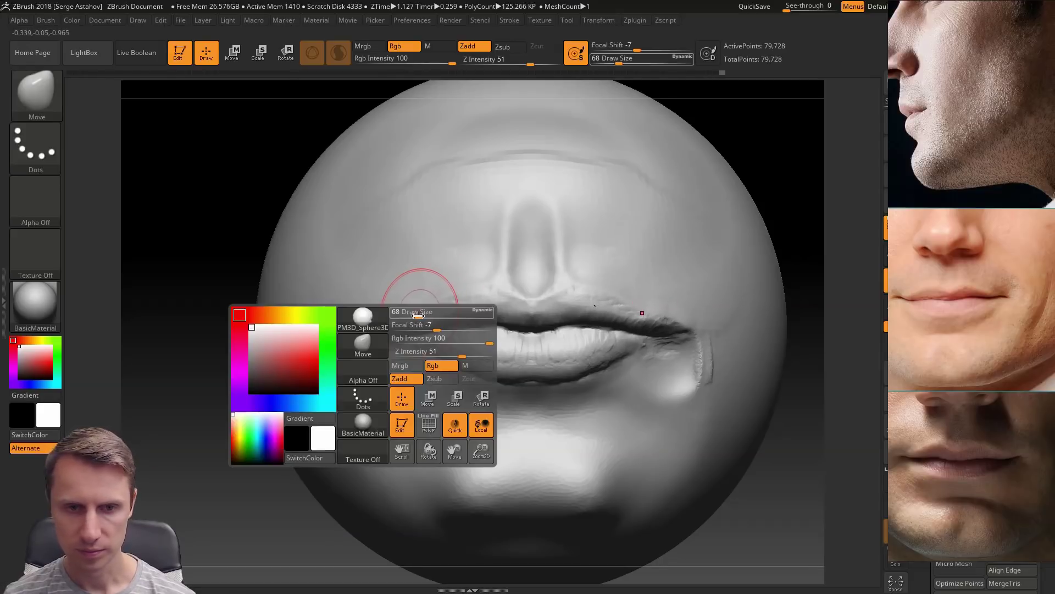
drag(424, 313, 414, 313)
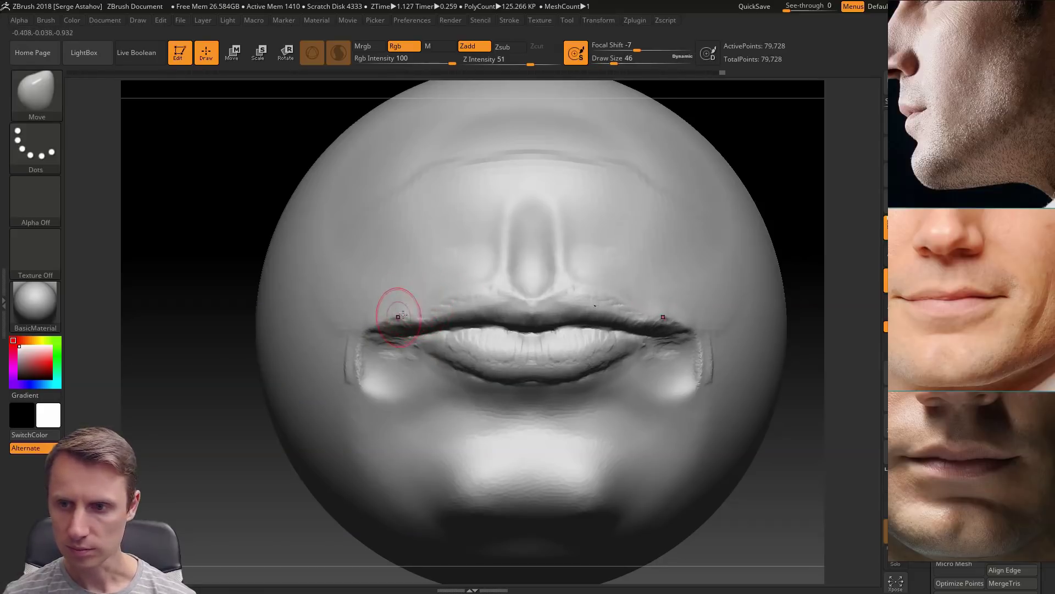
drag(393, 325, 393, 322)
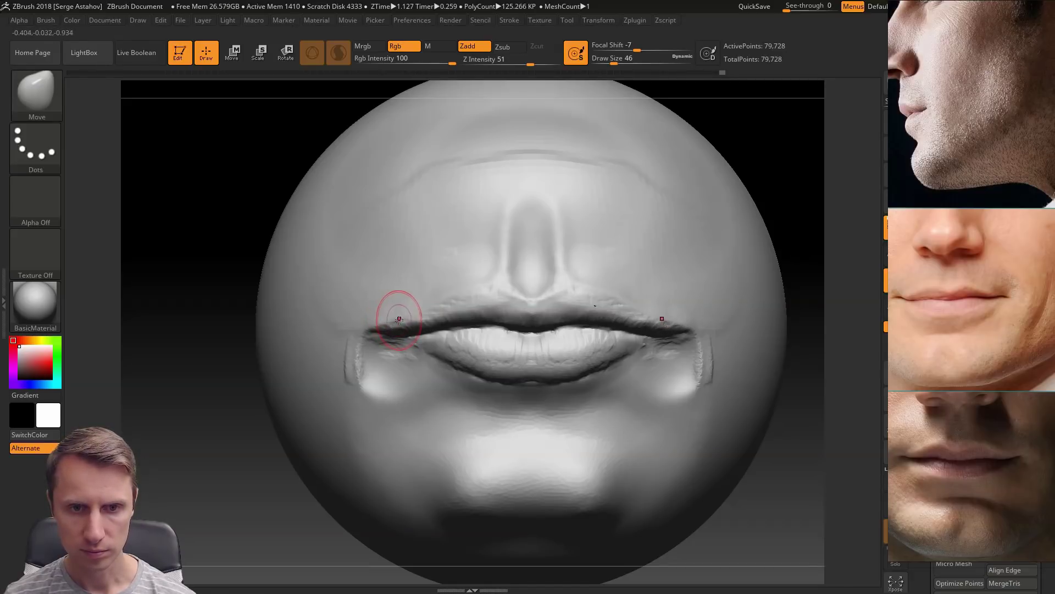
key(space)
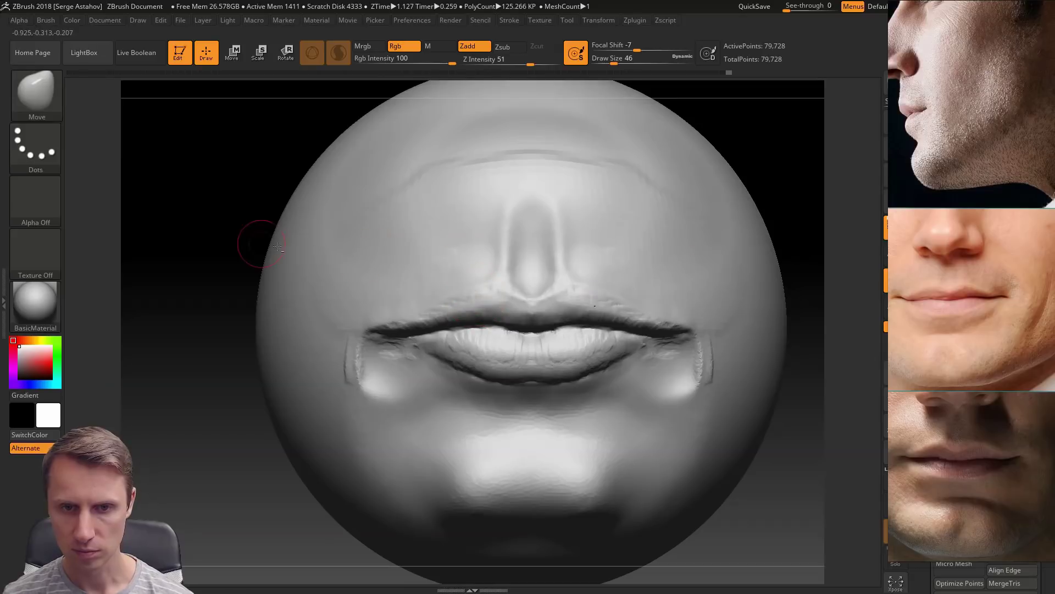
alt+drag(200, 231, 192, 221)
drag(201, 247, 204, 247)
alt+click(250, 358)
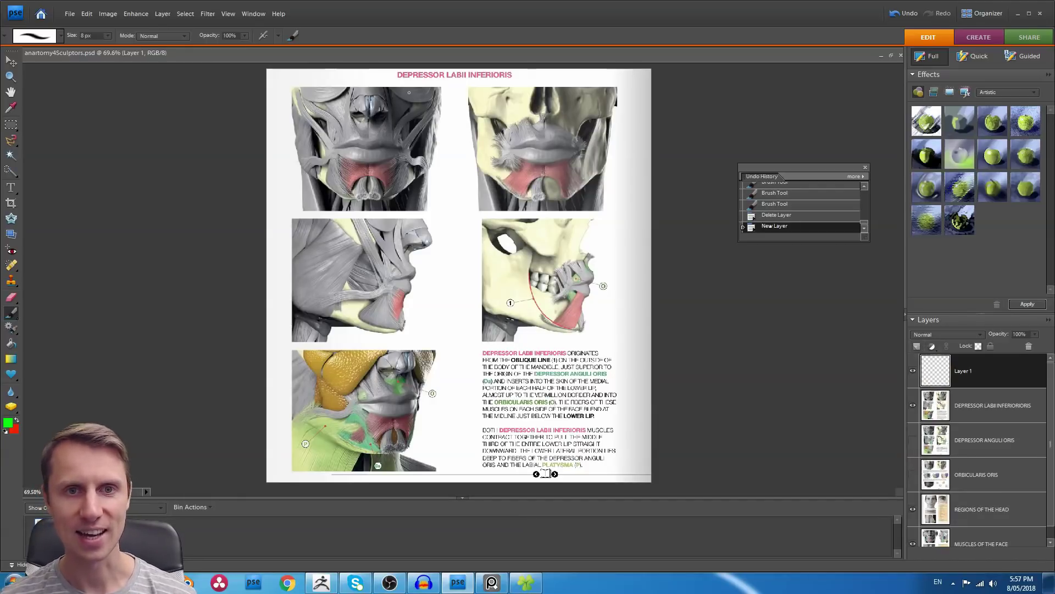
Step: Underline the Depressor Labii Inferioris heading in green and mark the muscle on the first front-view picture of the reference page
drag(513, 83, 529, 81)
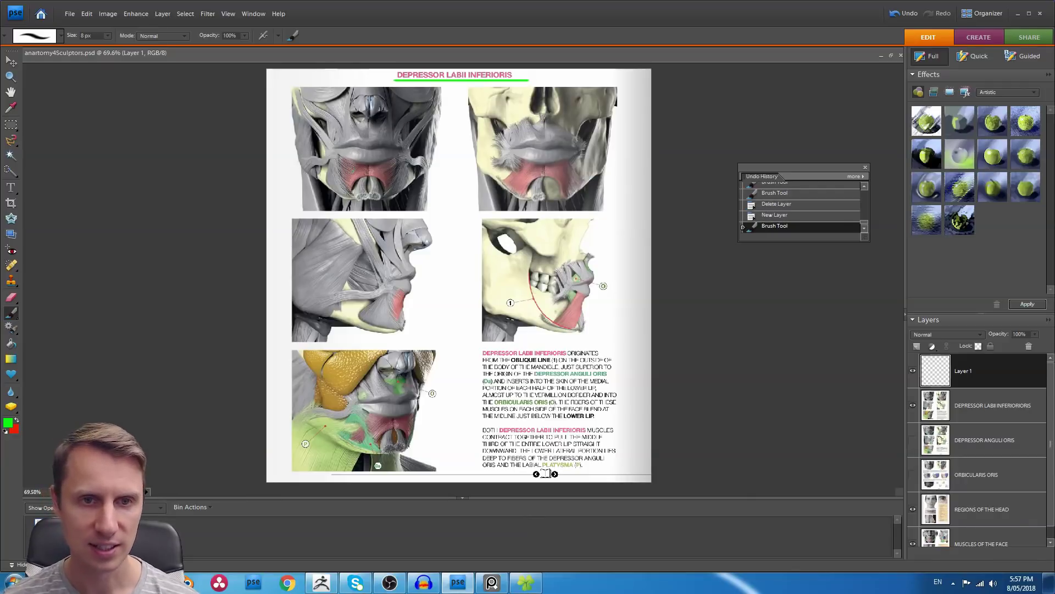
drag(357, 167, 364, 175)
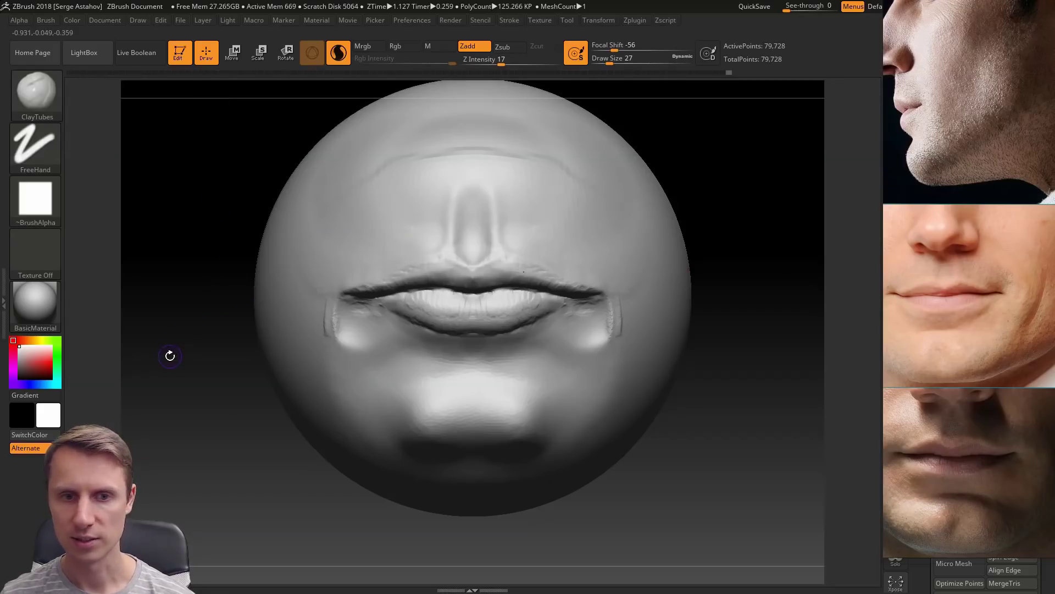
Step: Build up the depressor labii muscle mass from the lower lip's sides down to the chin, using ClayTubes at Draw Size 41
drag(170, 354, 191, 339)
key(space)
mouse_move(427, 323)
mouse_down()
mouse_move(395, 322)
mouse_move(387, 341)
mouse_move(375, 314)
mouse_move(385, 300)
mouse_move(386, 351)
mouse_move(357, 330)
mouse_move(352, 291)
mouse_move(390, 358)
mouse_move(411, 315)
mouse_move(376, 363)
mouse_move(379, 379)
mouse_up()
mouse_move(429, 322)
mouse_down()
mouse_move(385, 335)
mouse_move(407, 308)
mouse_move(368, 375)
mouse_move(352, 333)
mouse_move(360, 293)
mouse_up()
mouse_move(431, 340)
mouse_down()
mouse_move(460, 344)
mouse_move(475, 327)
mouse_move(449, 350)
mouse_move(413, 353)
mouse_up()
mouse_move(386, 311)
mouse_down()
mouse_move(391, 324)
mouse_move(364, 360)
mouse_up()
mouse_move(355, 299)
mouse_down()
mouse_move(345, 327)
mouse_move(365, 369)
mouse_move(359, 327)
mouse_move(412, 318)
mouse_move(385, 385)
mouse_up()
shift+drag(239, 365, 275, 410)
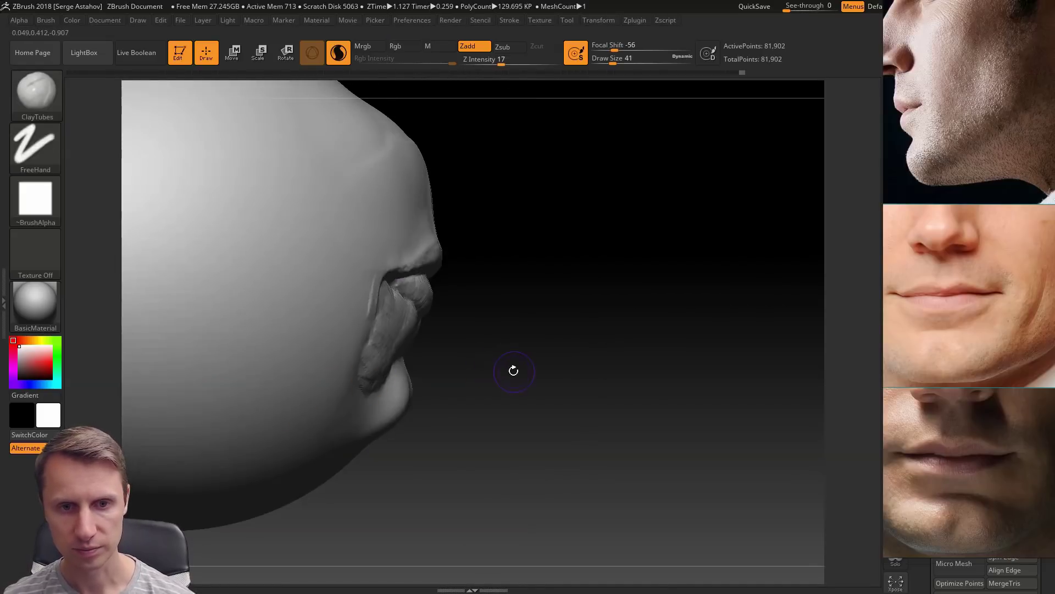
drag(513, 370, 434, 351)
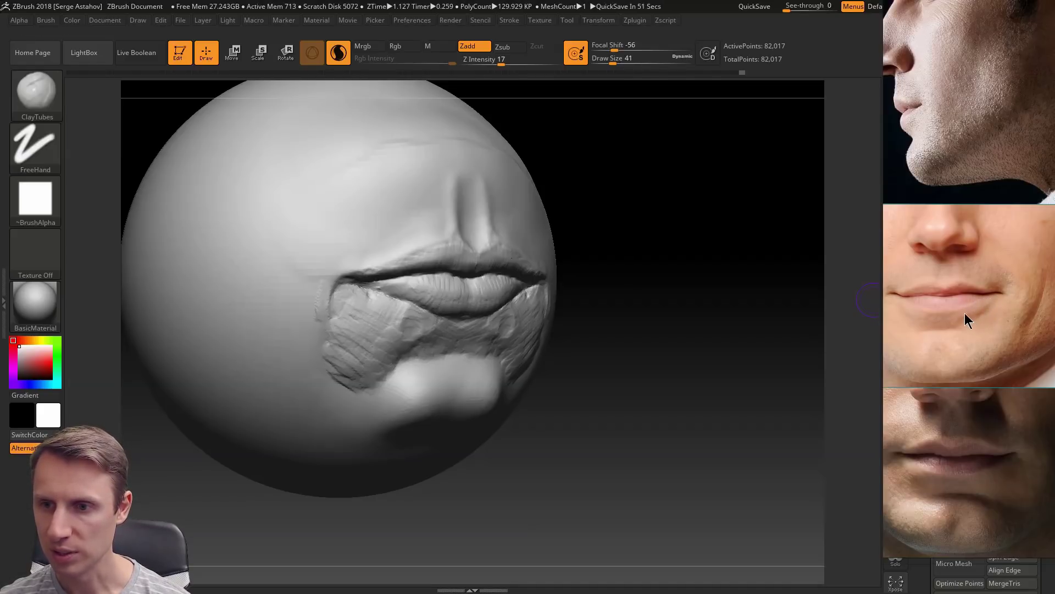
shift+drag(718, 375, 679, 361)
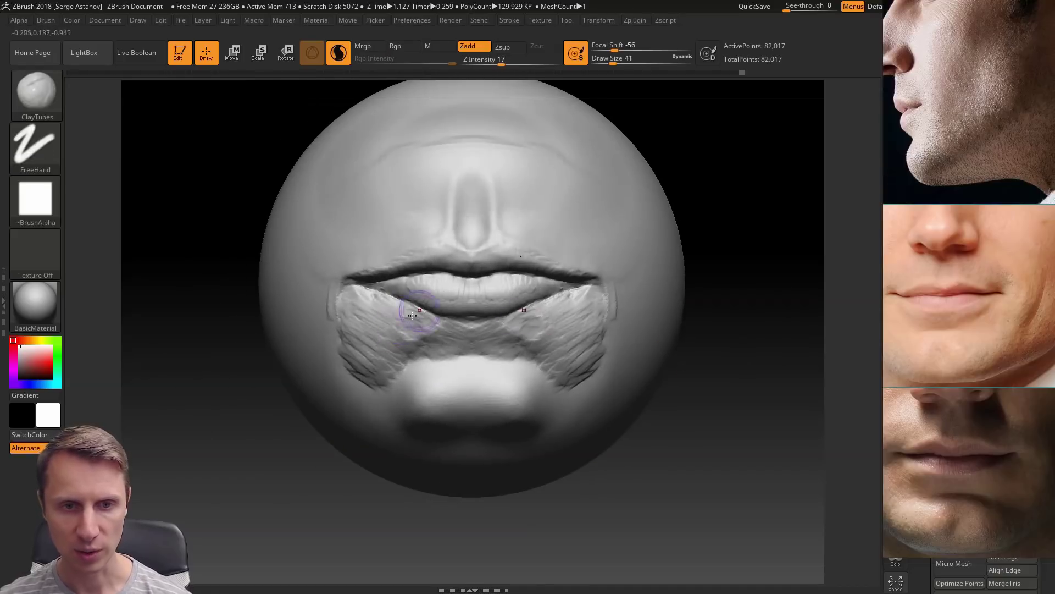
Step: Add clay under the outer parts of the lower lip and carve back the surface towards the mouth corners
key(x)
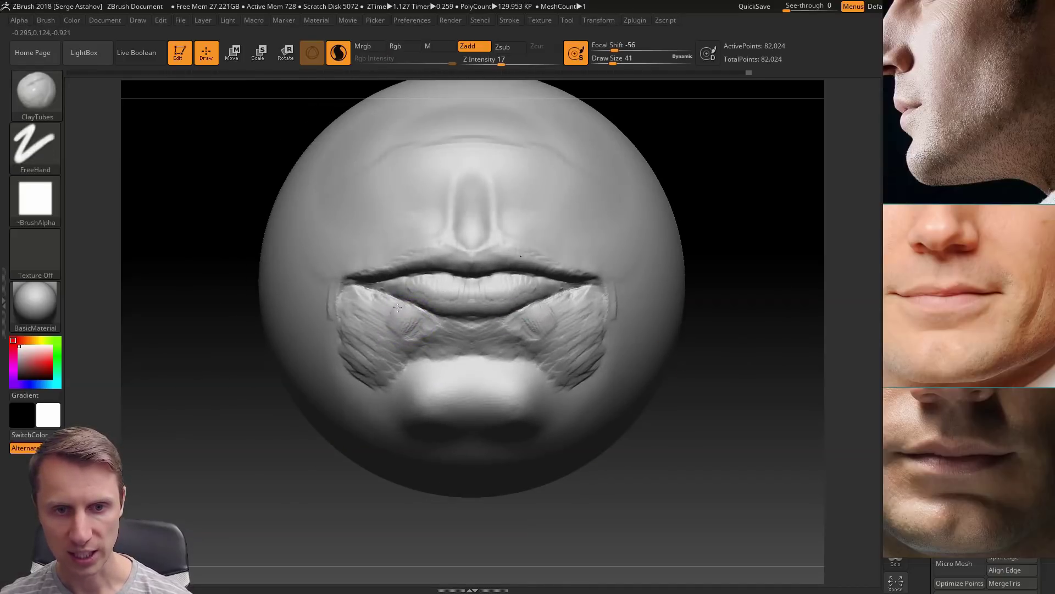
mouse_move(397, 308)
mouse_down()
mouse_move(385, 325)
mouse_move(379, 305)
mouse_move(372, 311)
mouse_move(409, 325)
mouse_up()
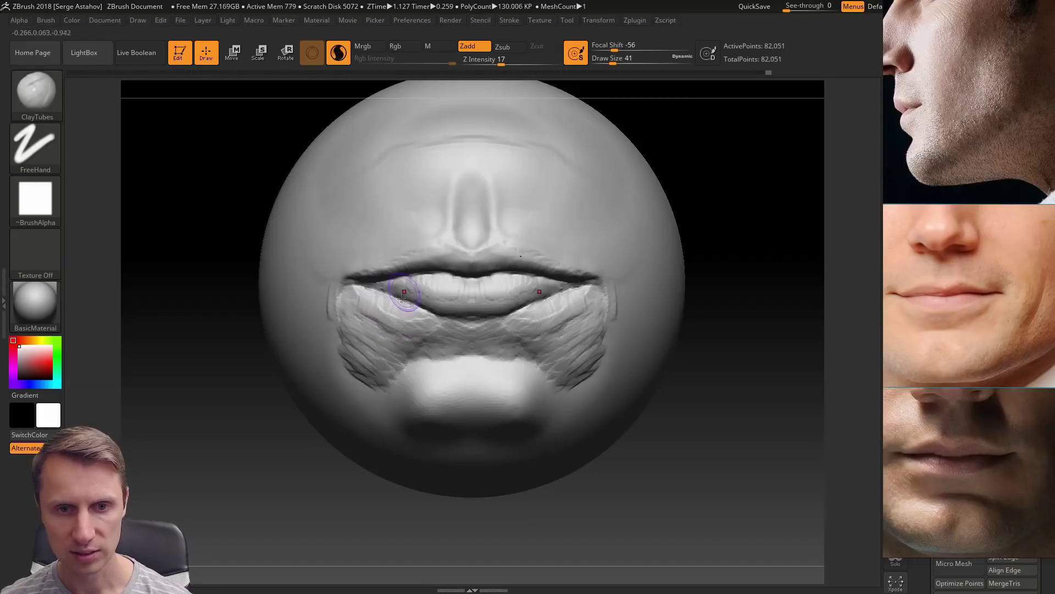
alt+drag(370, 298, 383, 308)
mouse_move(364, 300)
alt+mouse_down()
mouse_move(363, 309)
mouse_move(375, 299)
mouse_move(430, 306)
alt+mouse_up()
Step: Fill out both sides of the lower lip with finer ClayTubes strokes at Draw Size 29 and Z Intensity 7
key(space)
key(space)
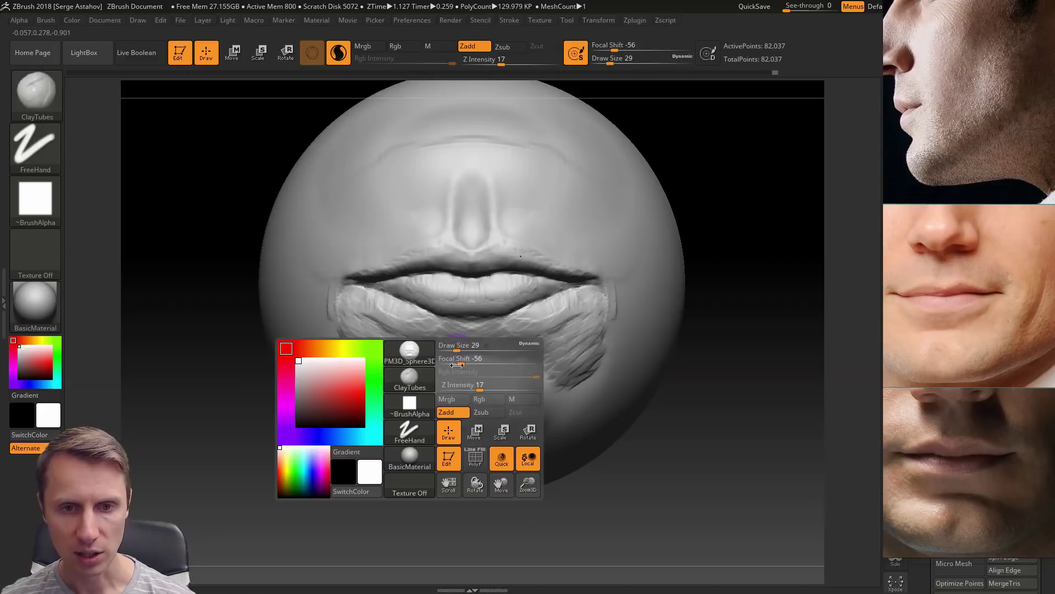
drag(479, 387, 463, 387)
drag(466, 329, 432, 311)
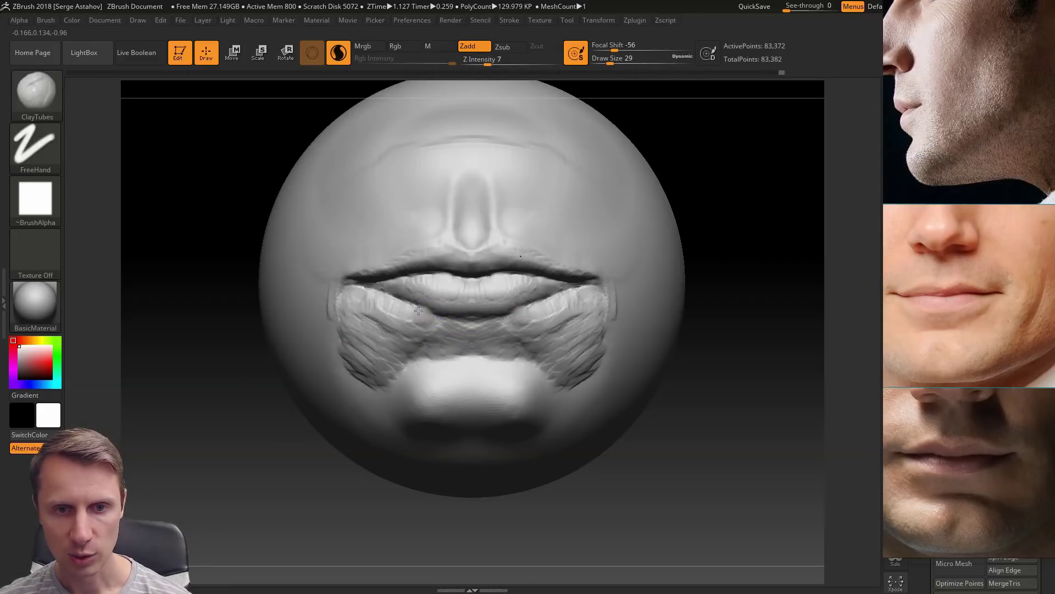
drag(418, 311, 418, 307)
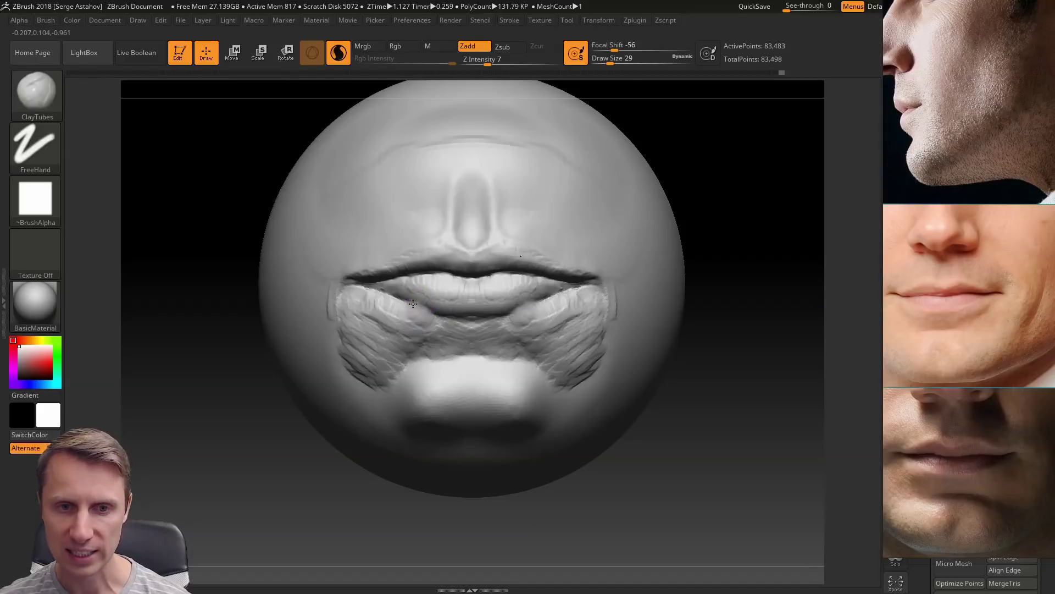
mouse_move(397, 304)
mouse_down()
mouse_move(379, 299)
mouse_move(386, 292)
mouse_up()
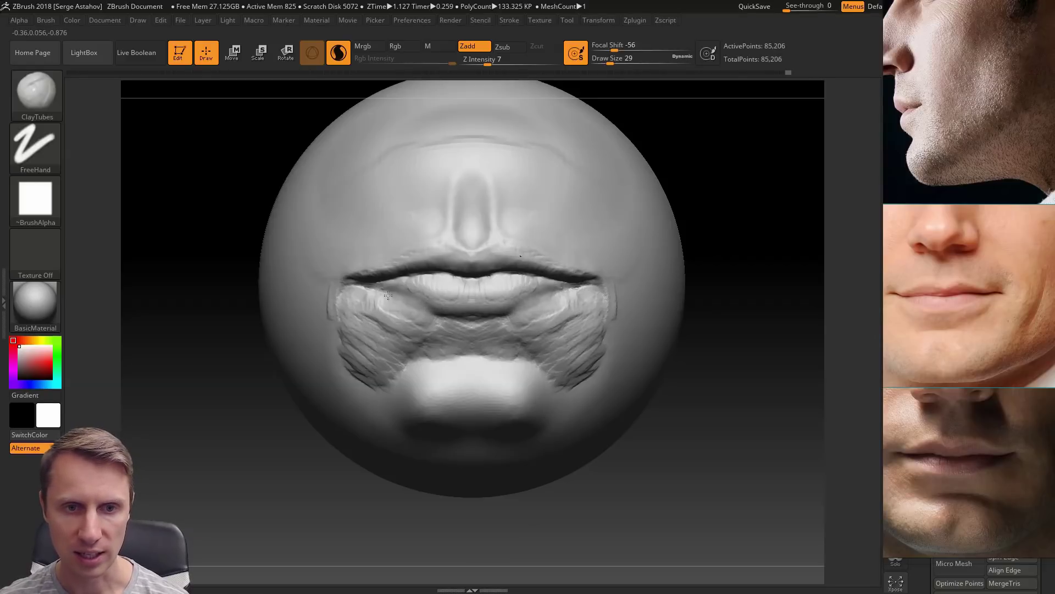
drag(377, 298, 380, 299)
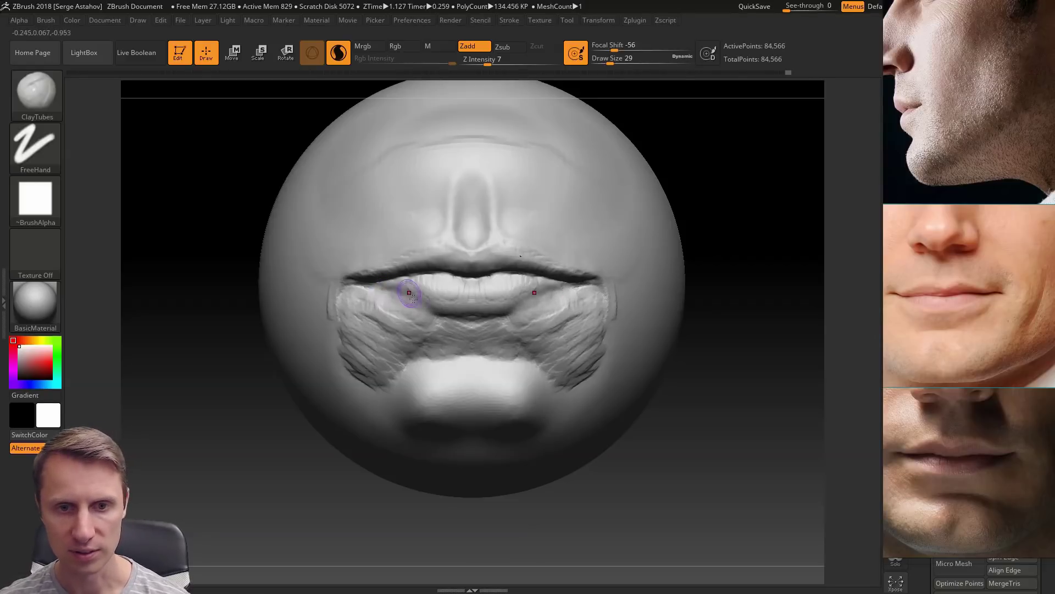
Step: Blend the lower lip's sides and smooth the muscle strokes between the lower lip and the chin
drag(195, 410, 185, 347)
mouse_move(423, 299)
mouse_down()
mouse_move(463, 318)
mouse_move(520, 312)
mouse_up()
drag(192, 346, 220, 360)
mouse_move(417, 301)
shift+mouse_down()
mouse_move(379, 315)
mouse_move(407, 328)
mouse_move(379, 319)
mouse_move(356, 385)
mouse_move(346, 343)
mouse_move(448, 304)
mouse_move(456, 328)
mouse_move(422, 363)
shift+mouse_up()
Step: Build a depressor anguli oris band from each mouth corner down to the jaw, using ClayTubes at Draw Size 56
key(space)
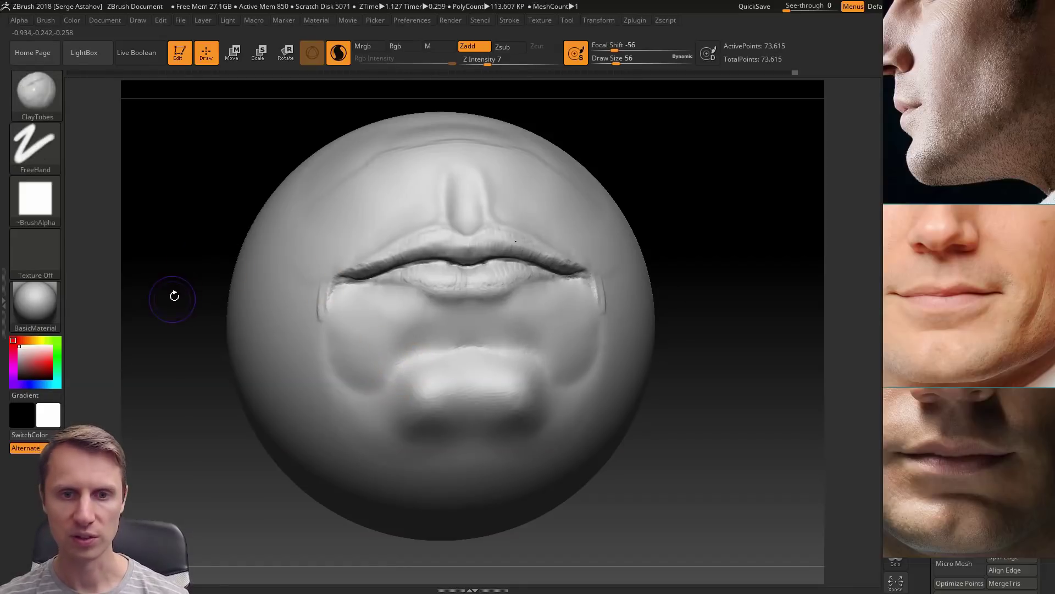
mouse_move(174, 295)
shift+mouse_down()
mouse_move(187, 285)
mouse_move(193, 382)
mouse_move(231, 189)
shift+mouse_up()
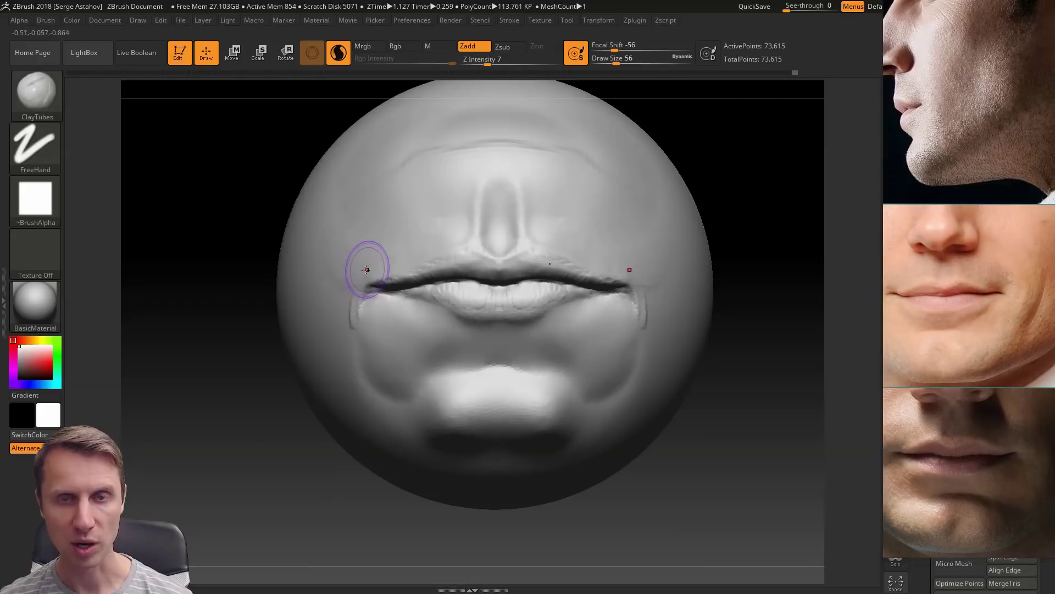
mouse_move(354, 291)
mouse_down()
mouse_move(362, 261)
mouse_move(356, 303)
mouse_move(410, 412)
mouse_move(360, 299)
mouse_up()
drag(238, 398, 308, 391)
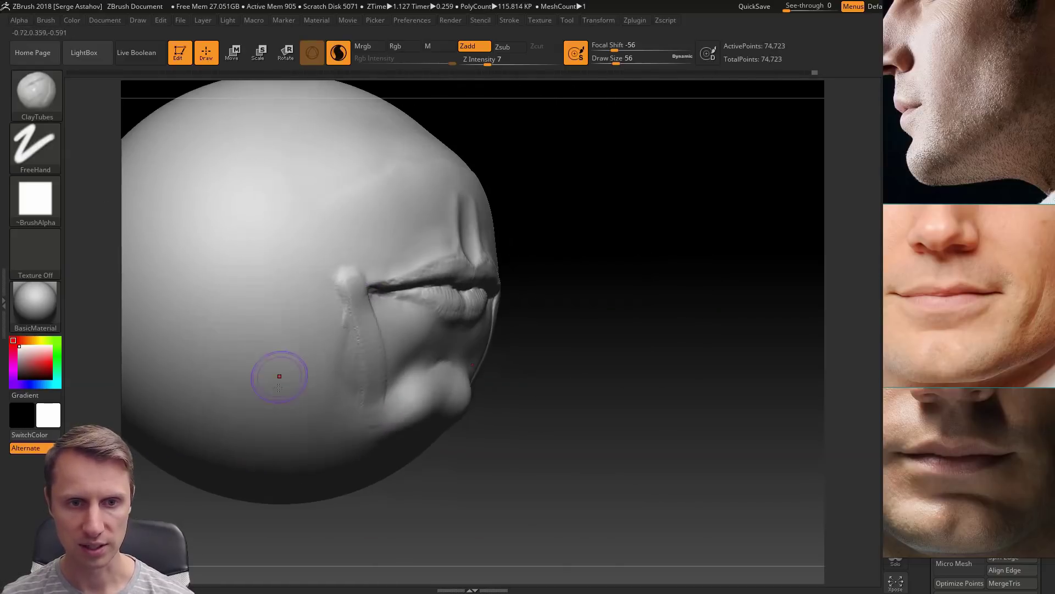
mouse_move(347, 283)
mouse_down()
mouse_move(325, 329)
mouse_move(336, 292)
mouse_move(352, 337)
mouse_move(348, 374)
mouse_move(325, 432)
mouse_move(354, 405)
mouse_move(321, 350)
mouse_move(330, 314)
mouse_up()
drag(638, 391, 641, 361)
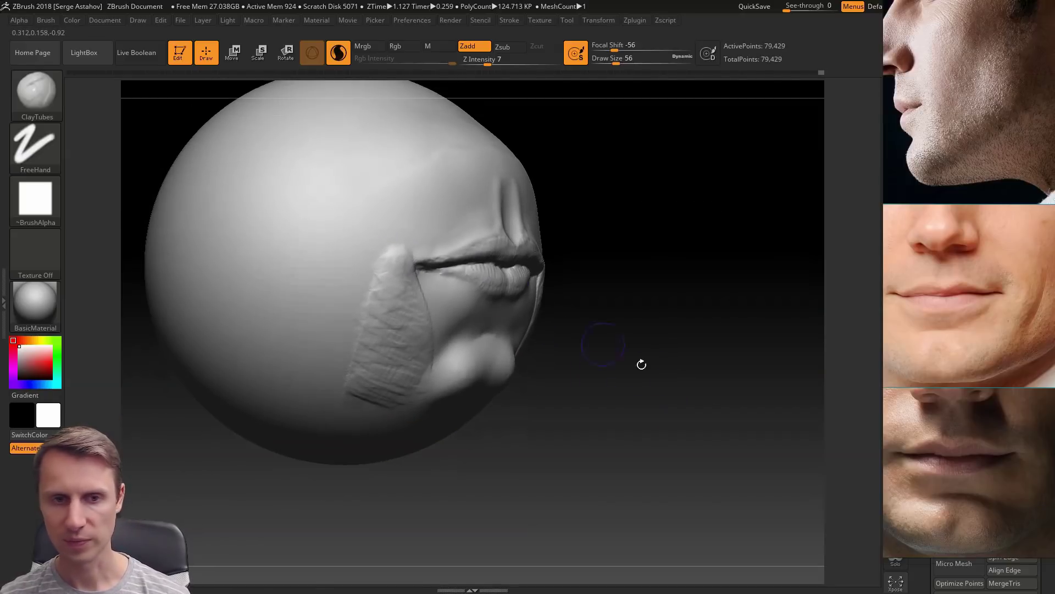
Step: Thicken the bands below the mouth corners with further ClayTubes strokes along their full length
mouse_move(393, 274)
mouse_down()
mouse_move(390, 240)
mouse_move(413, 313)
mouse_up()
drag(386, 275, 398, 308)
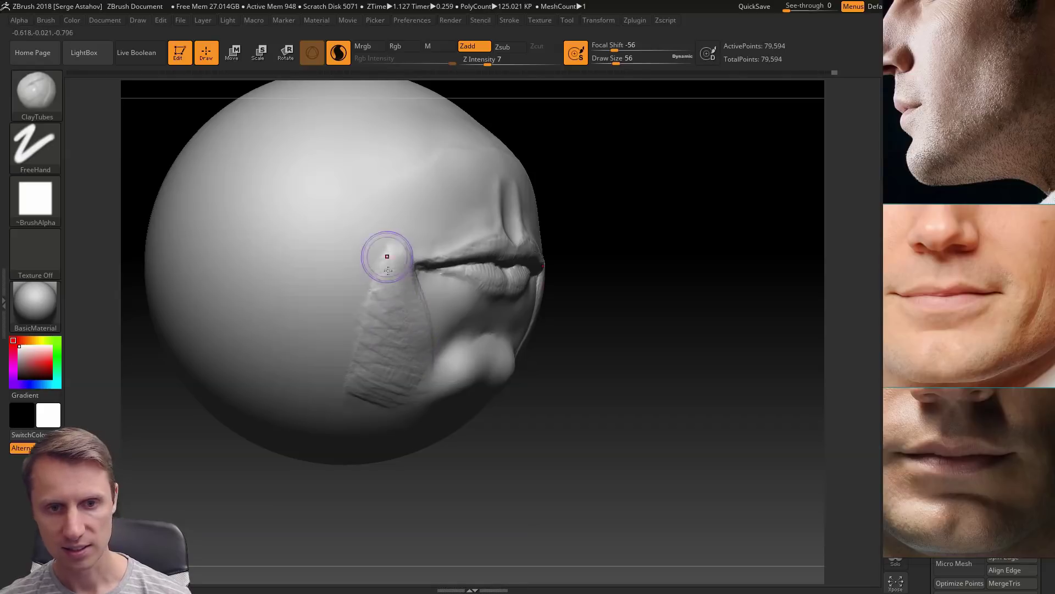
drag(387, 257, 376, 322)
drag(383, 282, 393, 308)
mouse_move(395, 251)
mouse_down()
mouse_move(405, 258)
mouse_move(382, 308)
mouse_move(412, 337)
mouse_move(384, 387)
mouse_move(358, 399)
mouse_up()
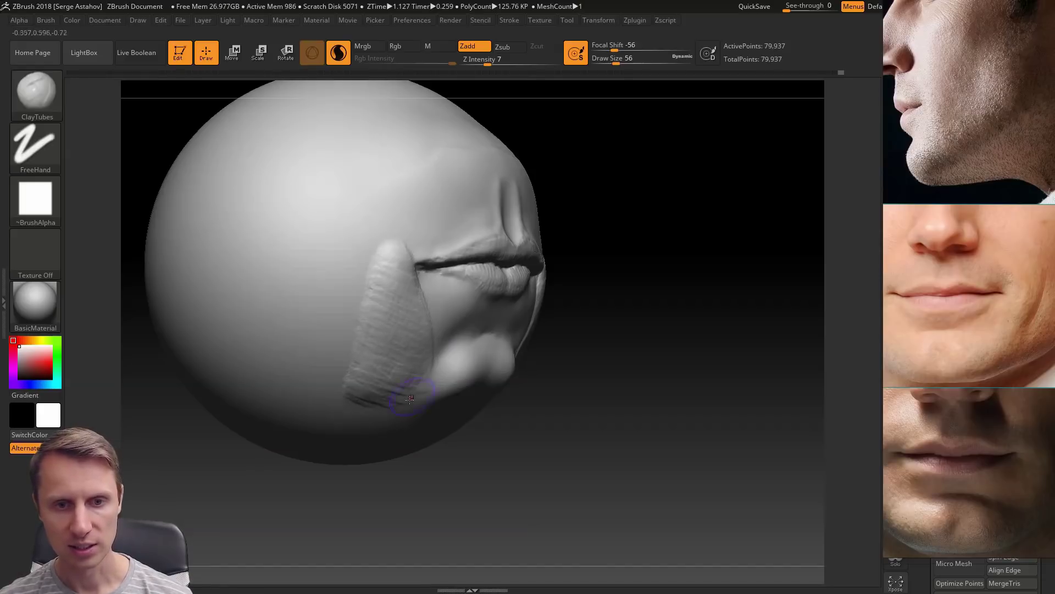
Step: Smooth the bands beside the mouth and chin from the mouth corners down to their lower ends
drag(208, 439, 330, 434)
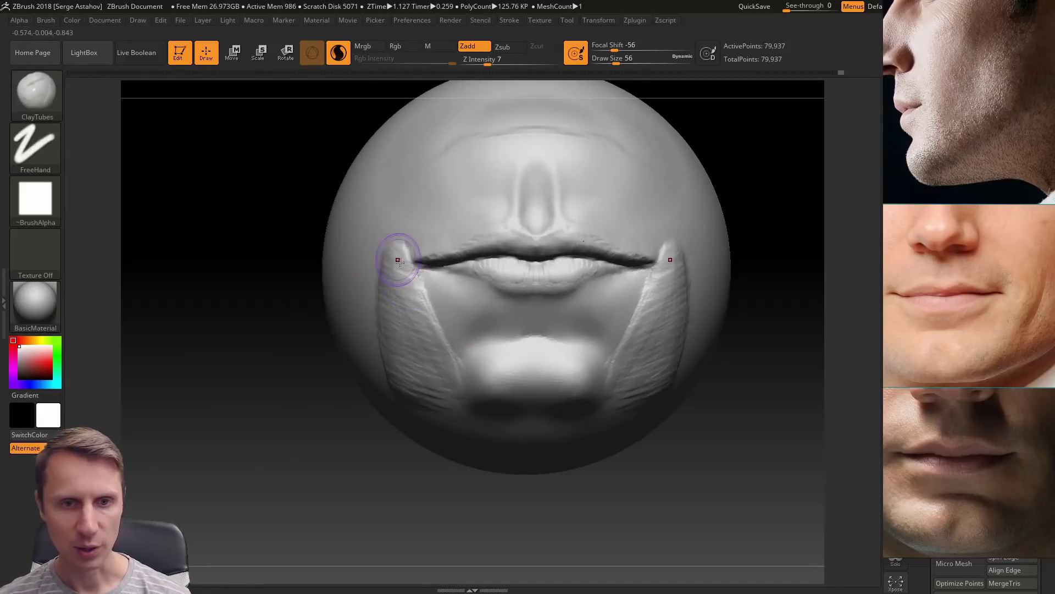
key(shift)
shift+drag(400, 293, 415, 305)
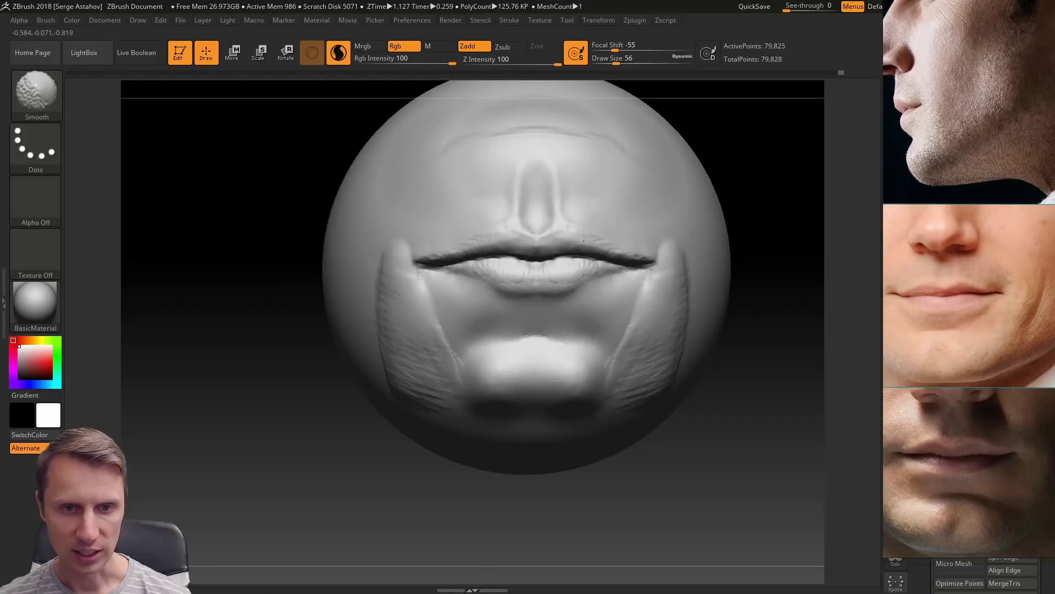
shift+drag(430, 363, 421, 323)
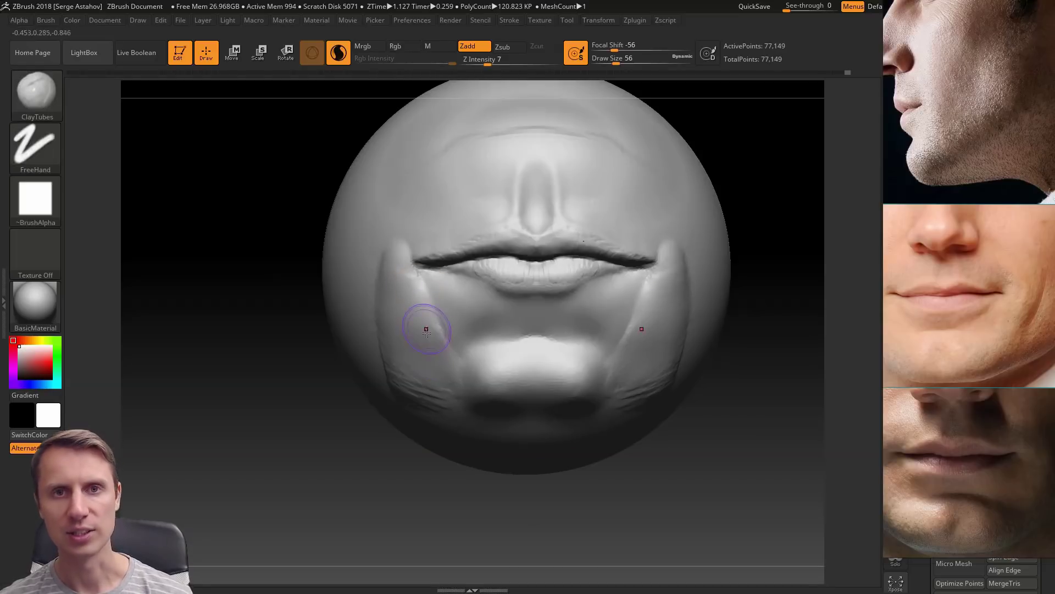
key(shift)
mouse_move(414, 363)
shift+mouse_down()
mouse_move(409, 402)
mouse_move(434, 323)
mouse_move(422, 291)
shift+mouse_up()
shift+drag(375, 339, 389, 359)
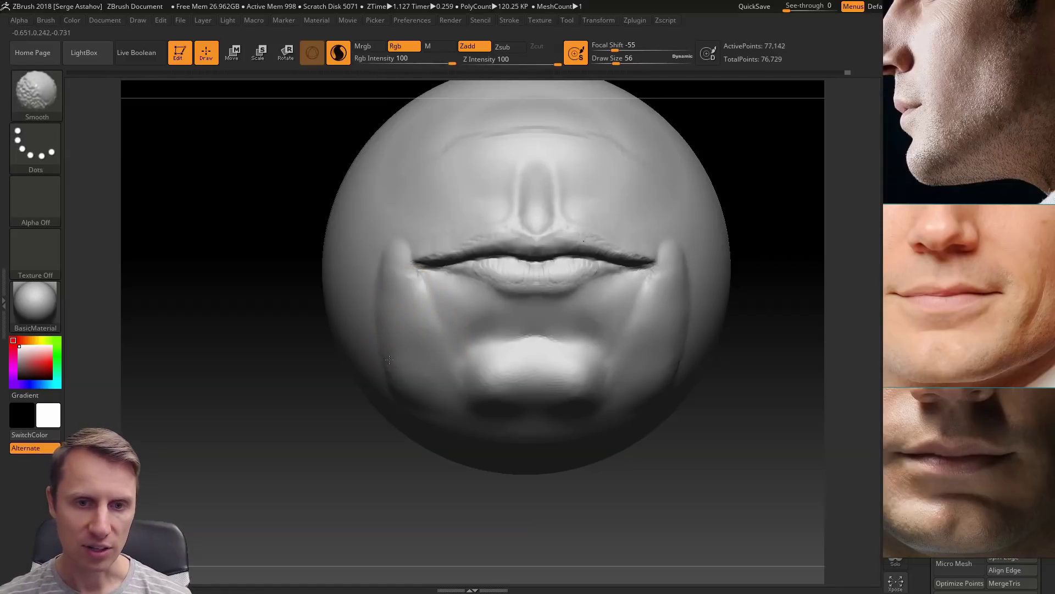
shift+drag(406, 402, 416, 412)
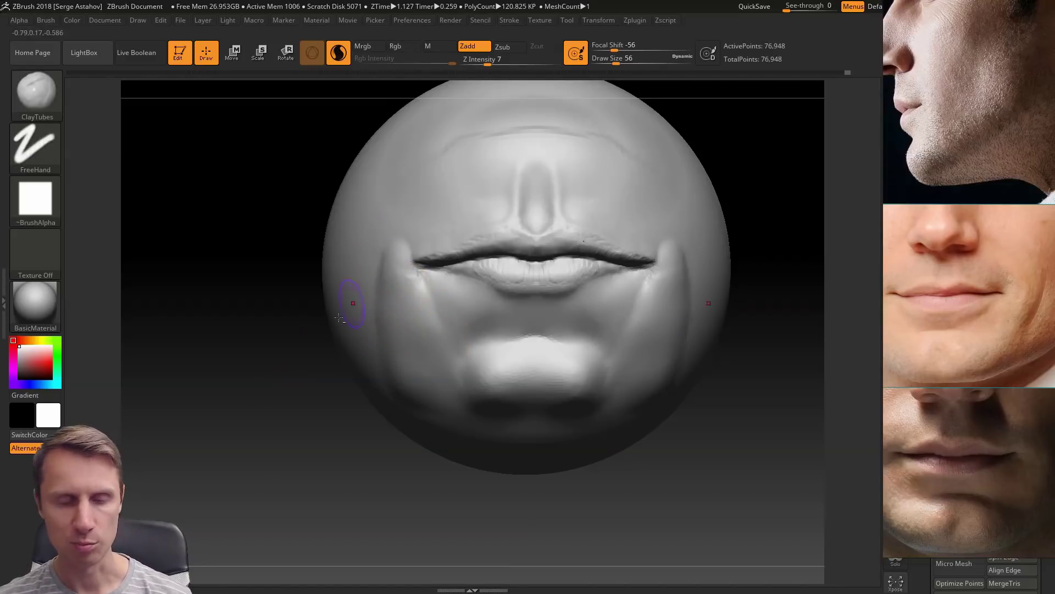
Step: Fill the seams between the muscle masses below the mouth corners at Z Intensity 4, and smooth the transitions
alt+drag(238, 361, 214, 342)
key(space)
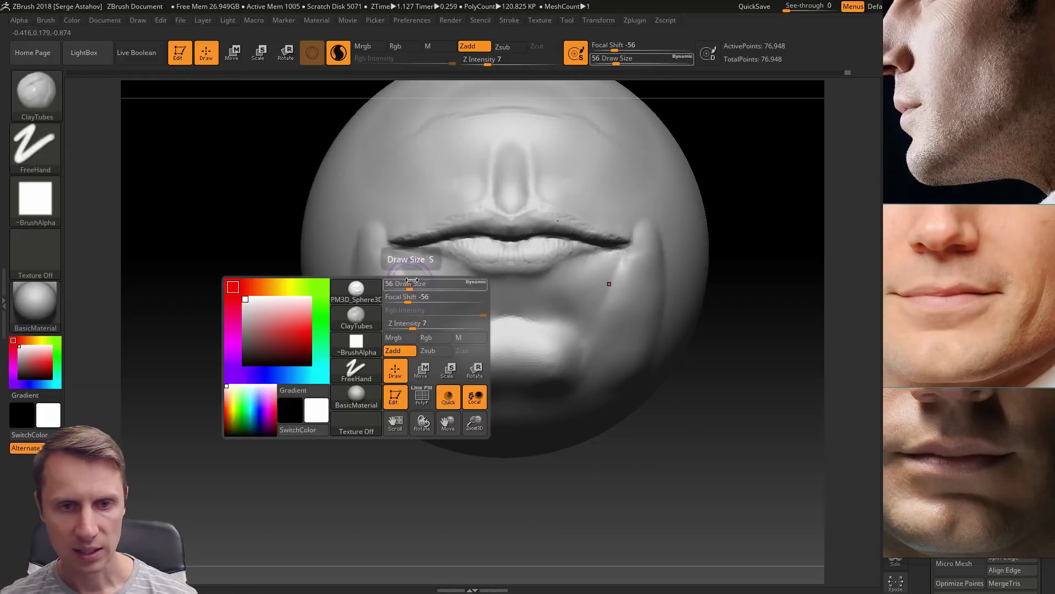
mouse_move(402, 269)
mouse_down()
mouse_move(401, 288)
mouse_move(400, 259)
mouse_move(405, 274)
mouse_up()
key(space)
click(419, 335)
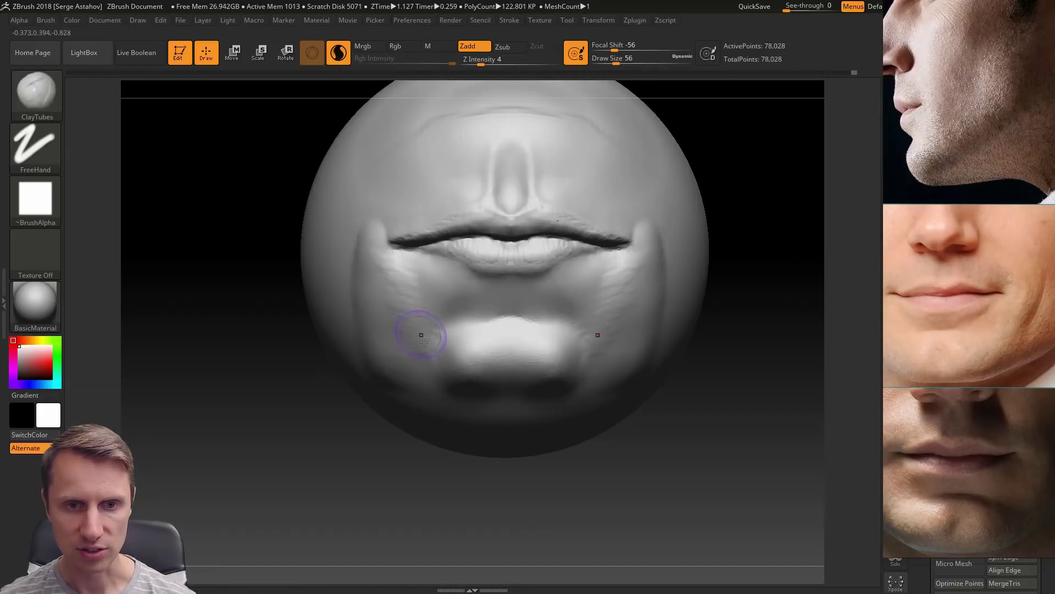
shift+drag(419, 335, 392, 300)
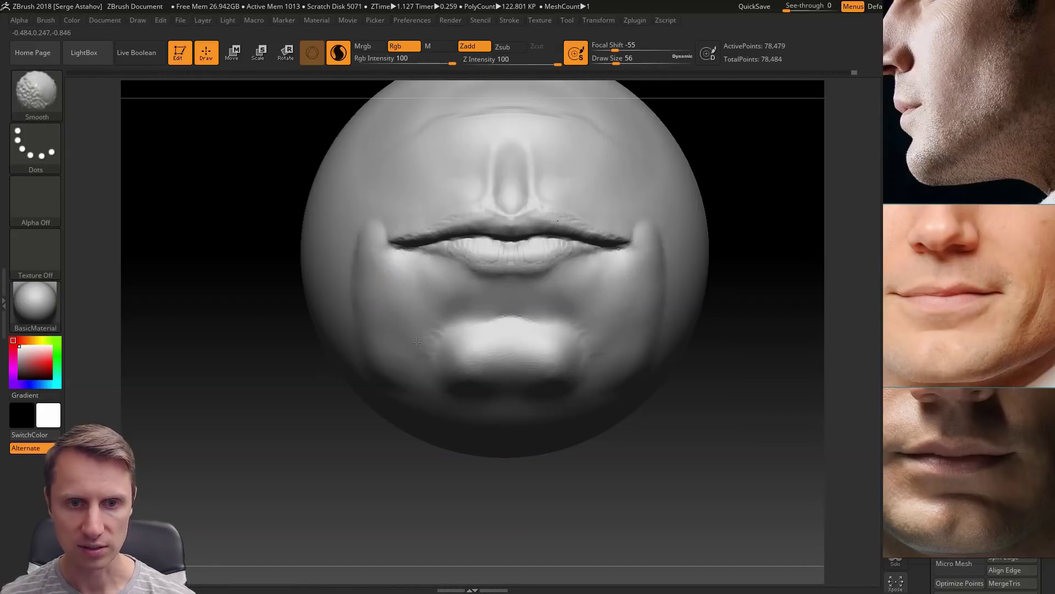
mouse_move(380, 325)
shift+mouse_down()
mouse_move(372, 301)
mouse_move(402, 352)
shift+mouse_up()
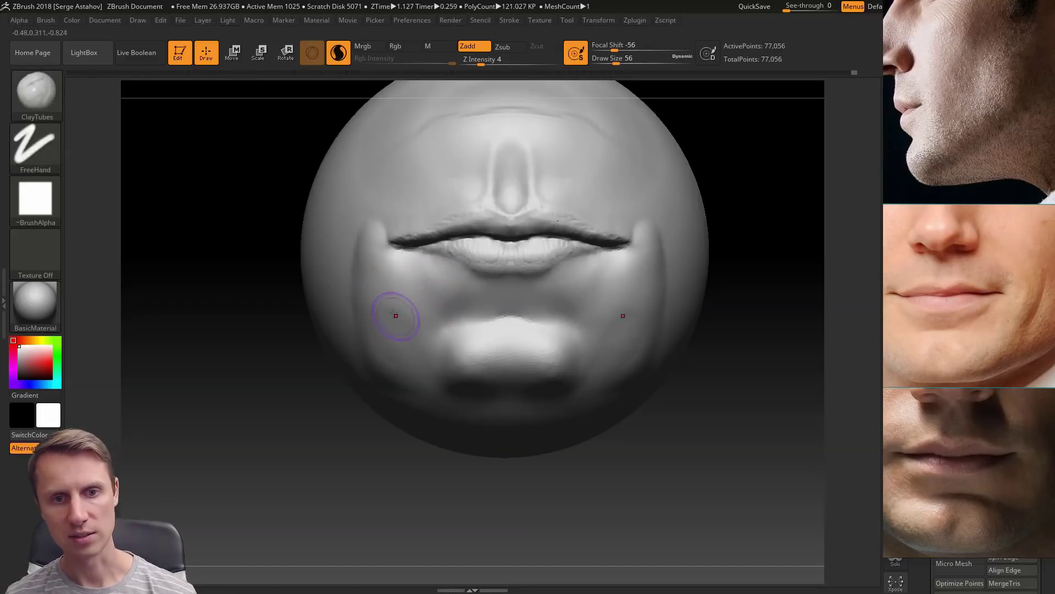
drag(397, 311, 387, 300)
mouse_move(407, 341)
shift+mouse_down()
mouse_move(414, 316)
mouse_move(393, 309)
shift+mouse_up()
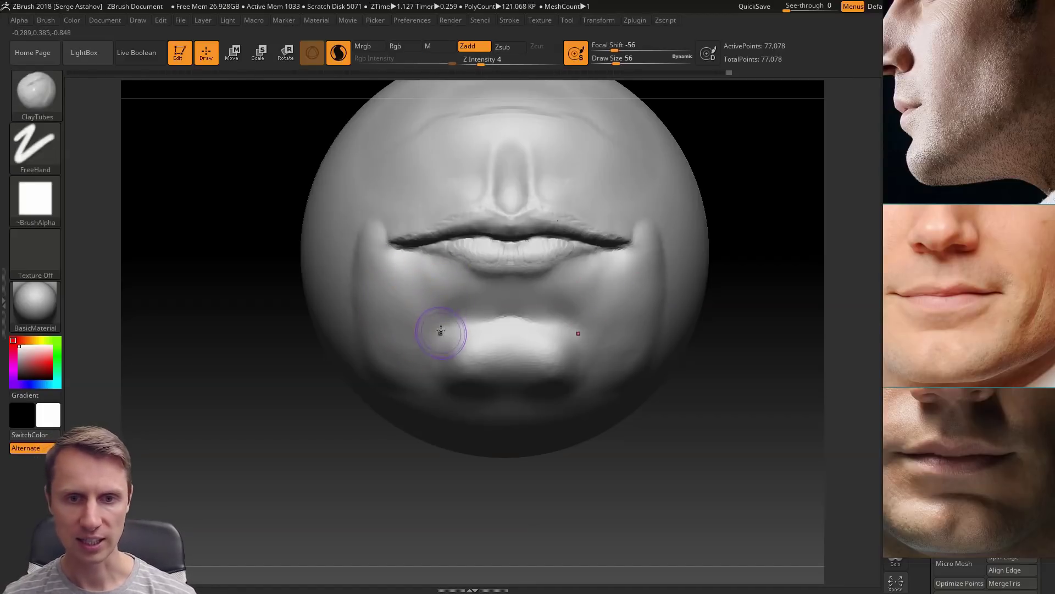
Step: Add clay from both sides of the chin out to the jaw, and smooth the strokes into the surrounding surface
mouse_move(448, 335)
mouse_down()
mouse_move(387, 364)
mouse_move(400, 377)
mouse_move(443, 353)
mouse_up()
mouse_move(397, 370)
mouse_down()
mouse_move(415, 379)
mouse_move(446, 352)
mouse_move(426, 377)
mouse_move(404, 366)
mouse_move(383, 390)
mouse_move(391, 364)
mouse_move(449, 358)
mouse_move(407, 378)
mouse_up()
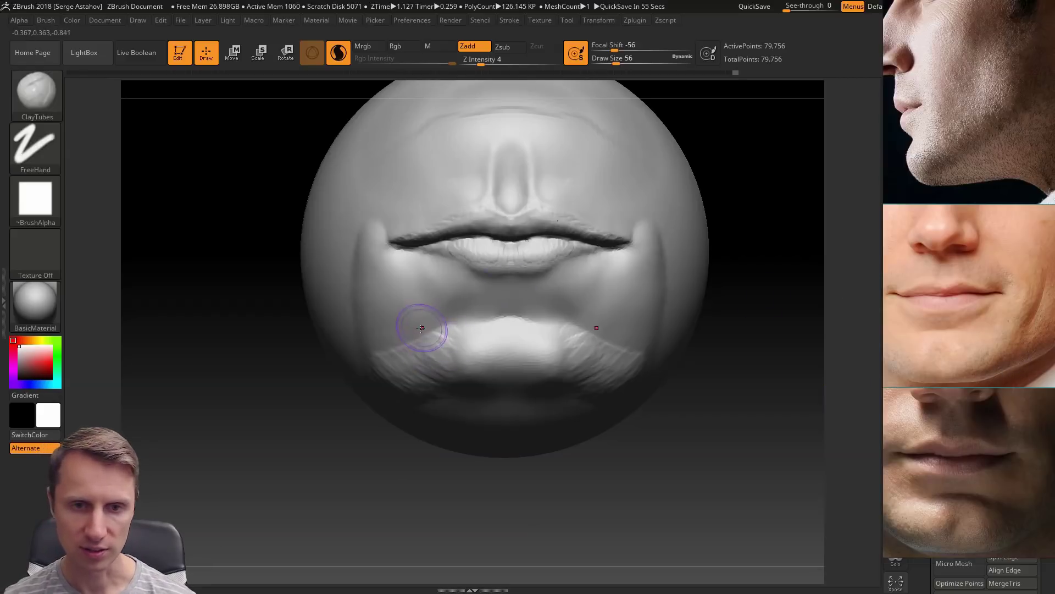
drag(421, 340, 415, 352)
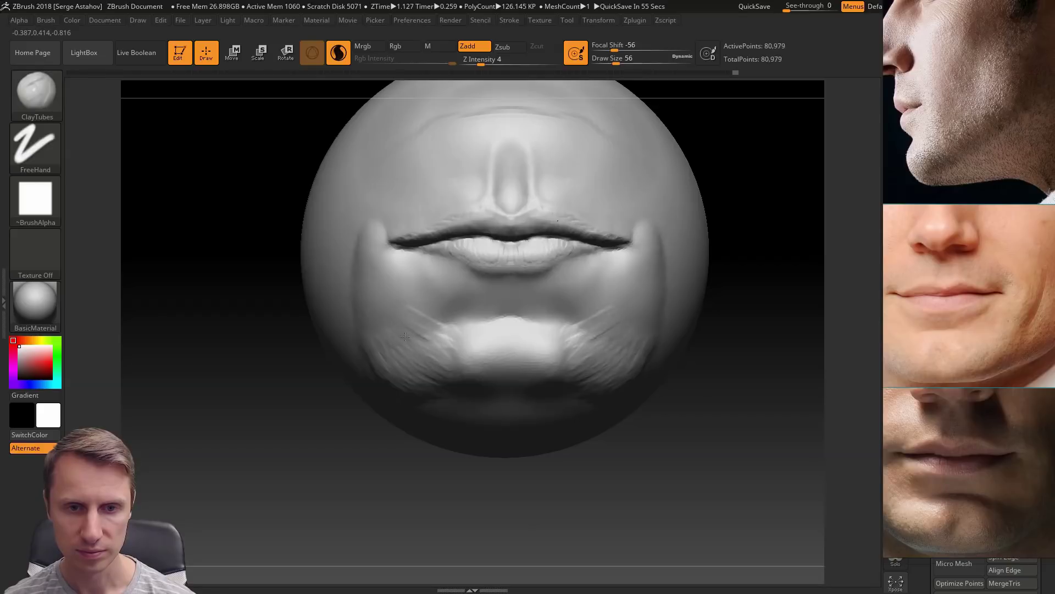
key(shift)
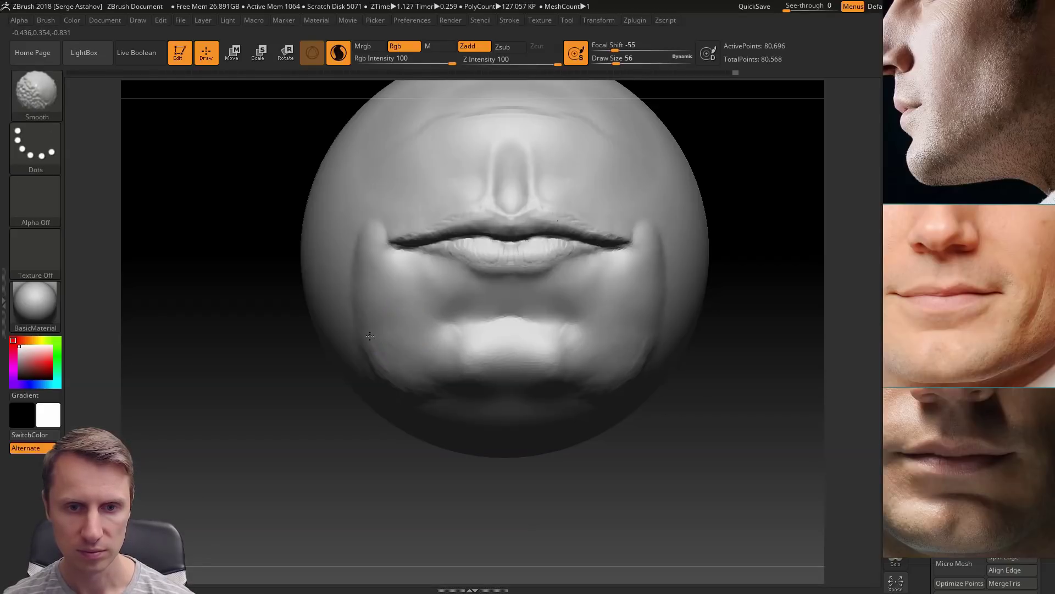
mouse_move(367, 364)
shift+mouse_down()
mouse_move(482, 332)
mouse_move(510, 353)
mouse_move(511, 341)
mouse_move(524, 364)
shift+mouse_up()
Step: Shape the chin into two rounded mentalis mounds with a central groove, using ClayTubes at Draw Size 56 and light smoothing
mouse_move(526, 325)
mouse_down()
mouse_move(542, 336)
mouse_move(511, 354)
mouse_move(543, 335)
mouse_move(536, 373)
mouse_up()
shift+drag(522, 360, 530, 370)
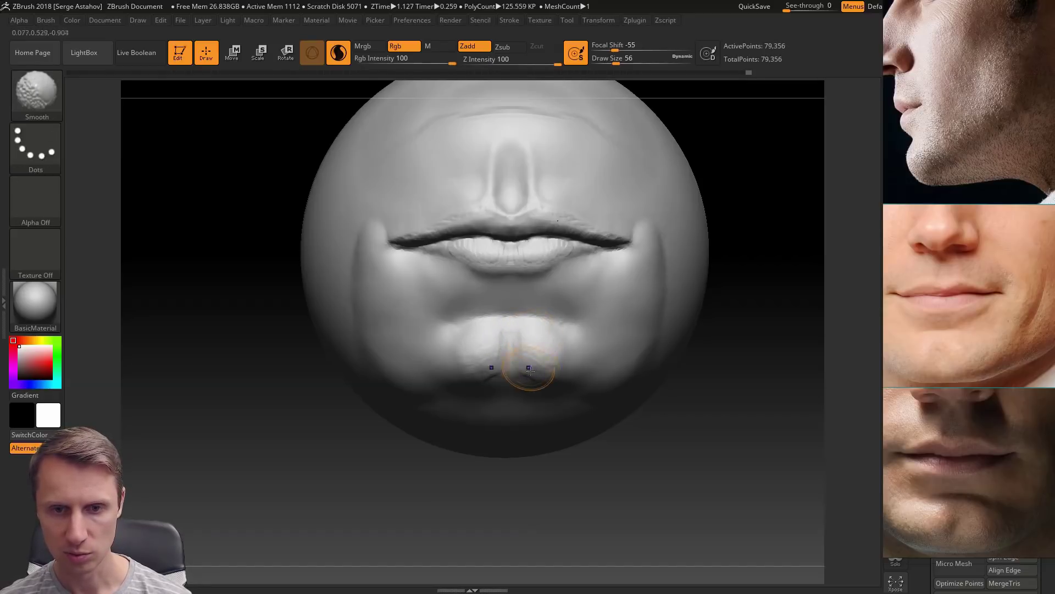
drag(552, 500, 544, 446)
drag(541, 379, 530, 388)
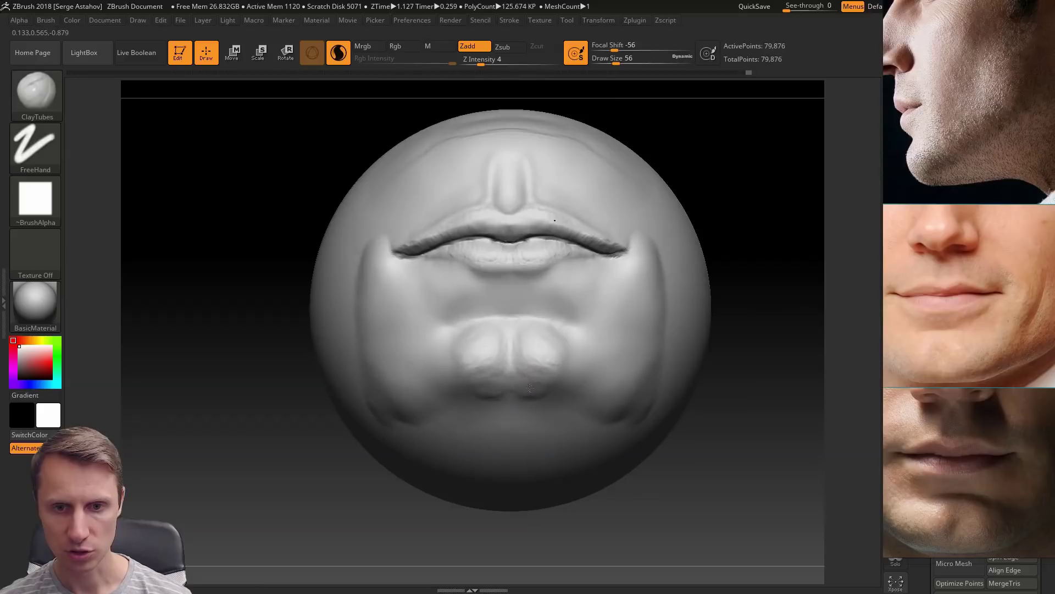
mouse_move(565, 350)
mouse_down()
mouse_move(569, 368)
mouse_move(575, 348)
mouse_up()
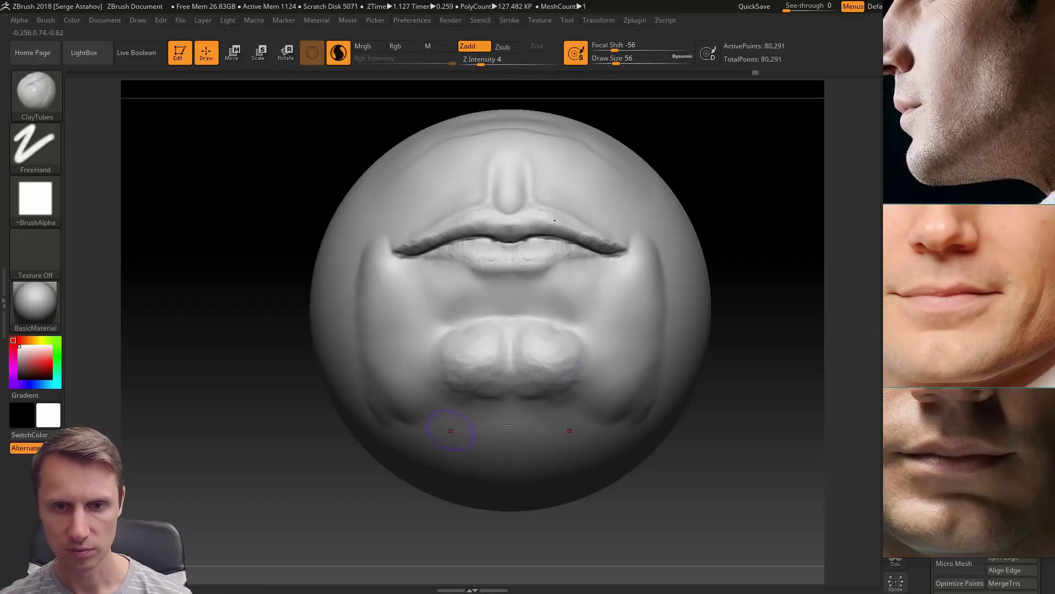
Step: Reshape the chin mounds and their lower edge with the Move brush, raising the Draw Size to 87 and 182
shift+drag(321, 421, 290, 422)
click(43, 102)
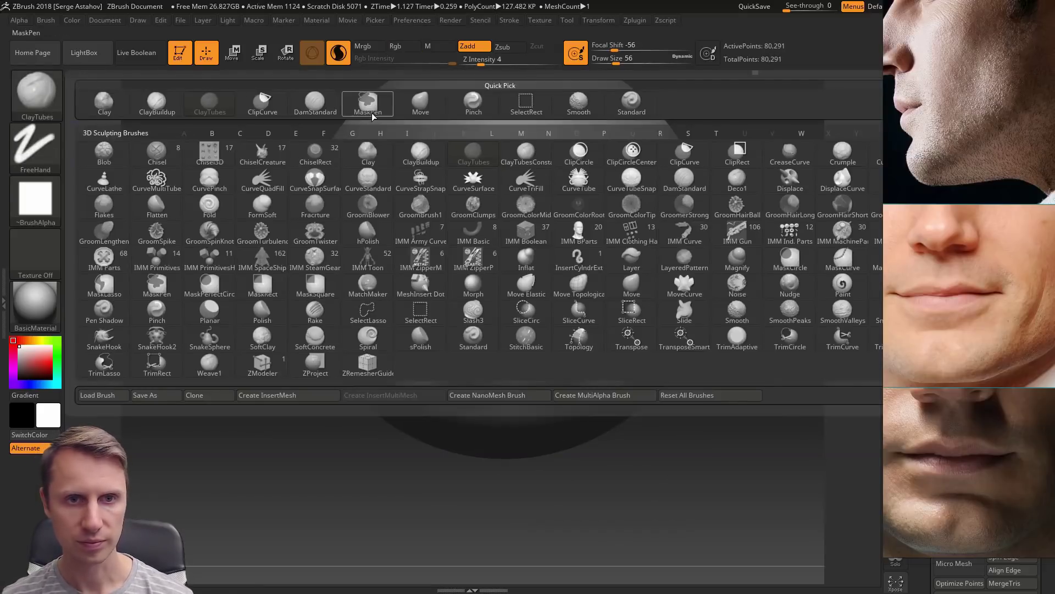
click(367, 107)
key(space)
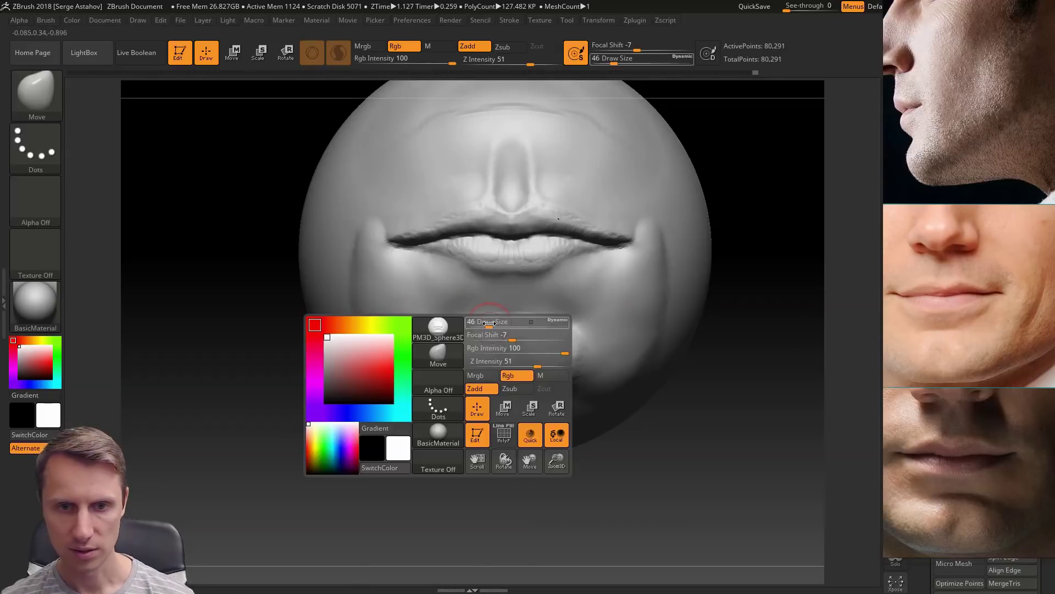
drag(487, 324, 495, 325)
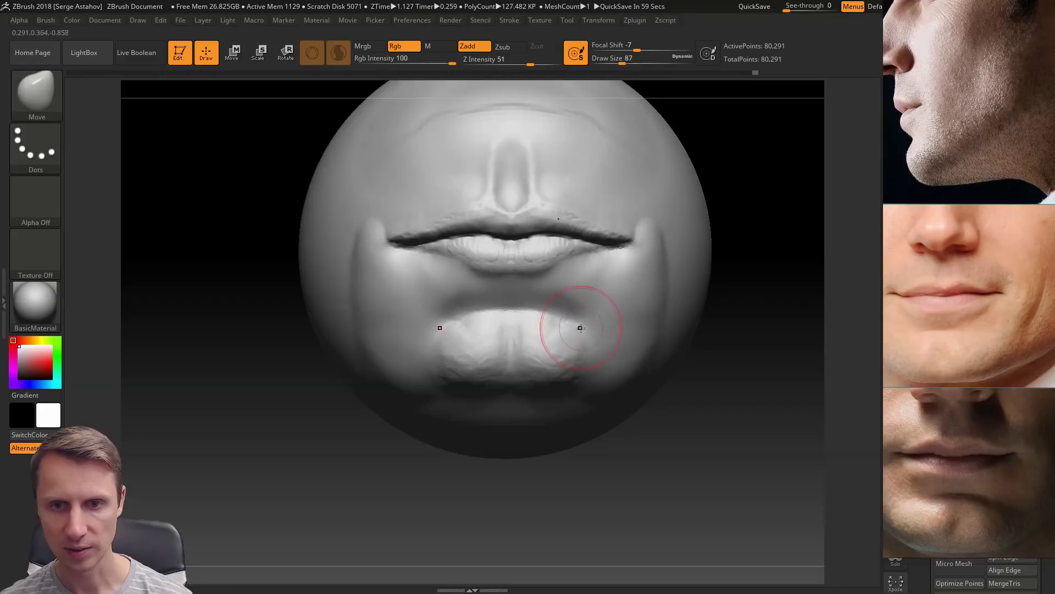
key(space)
mouse_move(582, 348)
mouse_down()
mouse_move(595, 347)
mouse_move(556, 376)
mouse_up()
drag(532, 386, 535, 394)
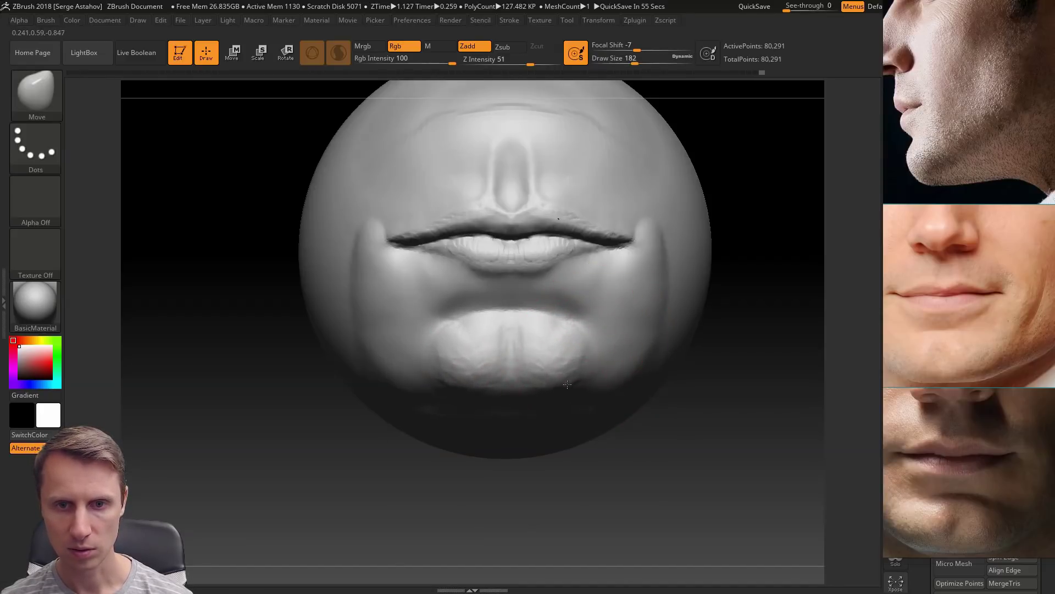
mouse_move(240, 420)
mouse_down()
mouse_move(247, 435)
mouse_move(252, 357)
mouse_up()
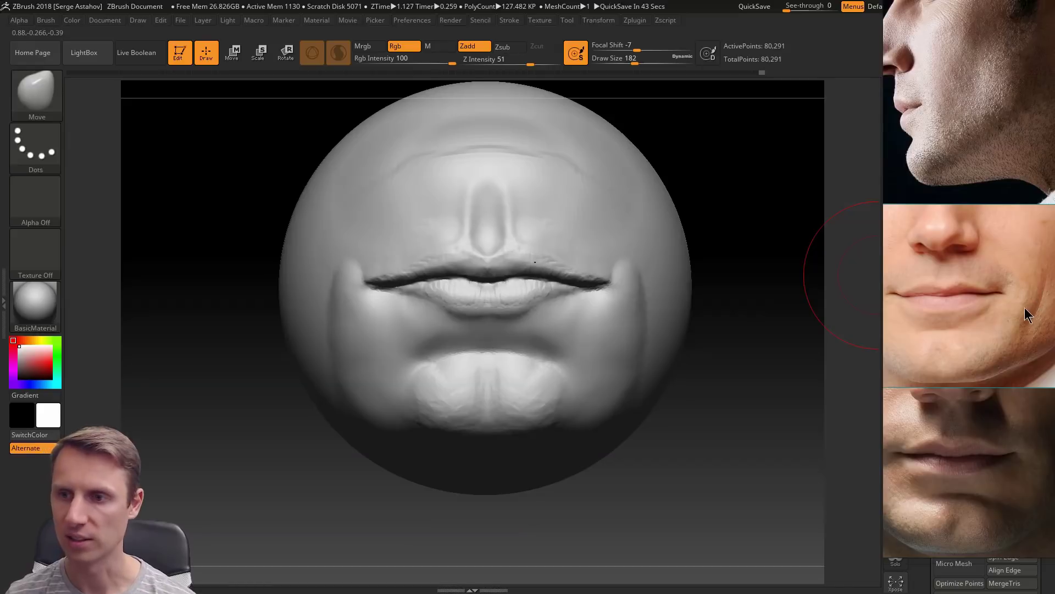
Step: Switch to the anatomy sheet in Photoshop Elements and mark the orbicularis oris in red in the text and illustrations
key(alt+Tab)
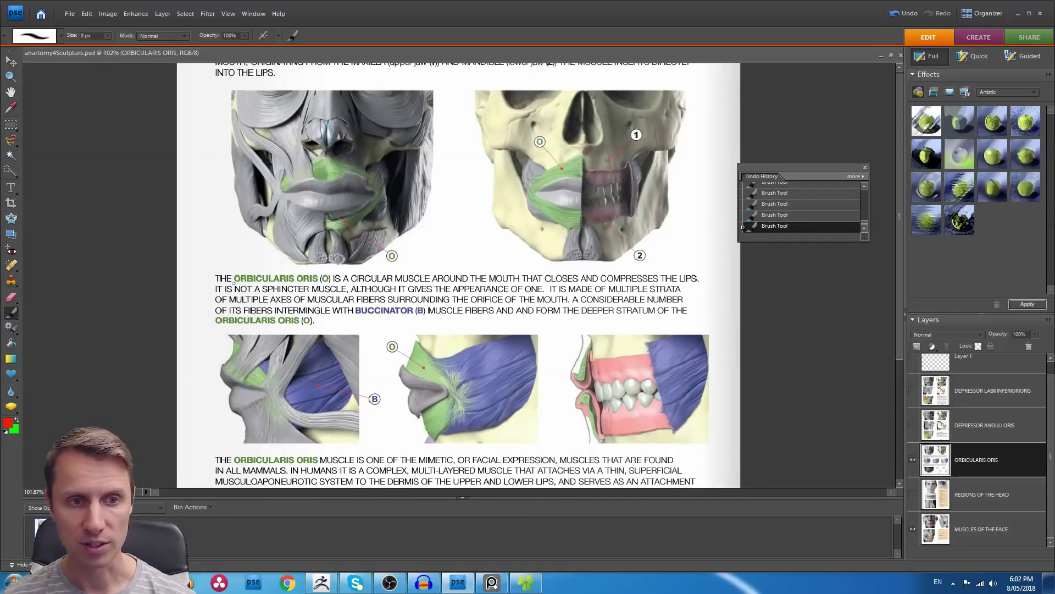
drag(234, 283, 324, 283)
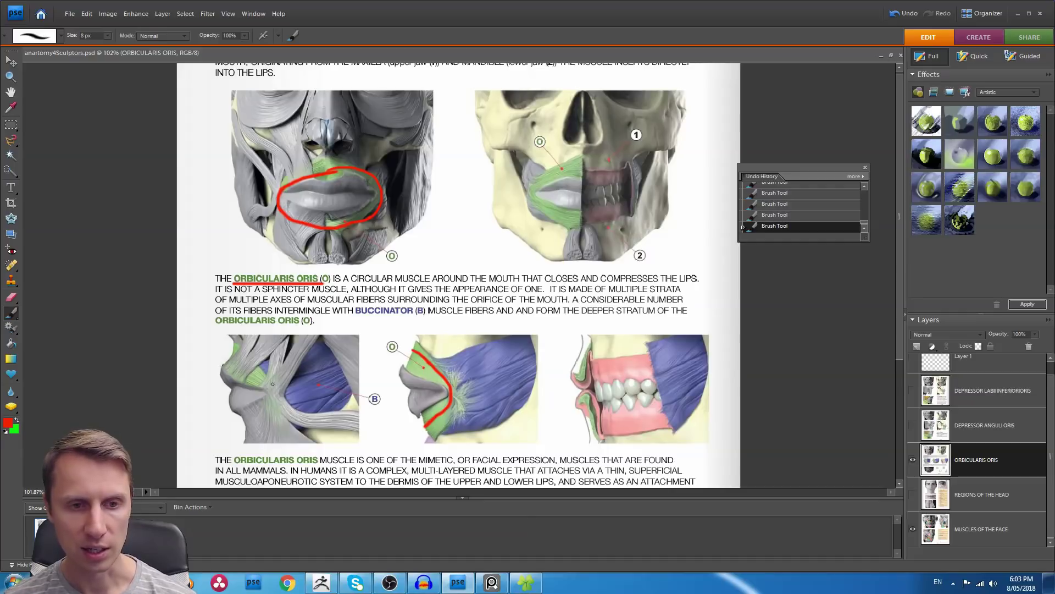
drag(290, 387, 271, 408)
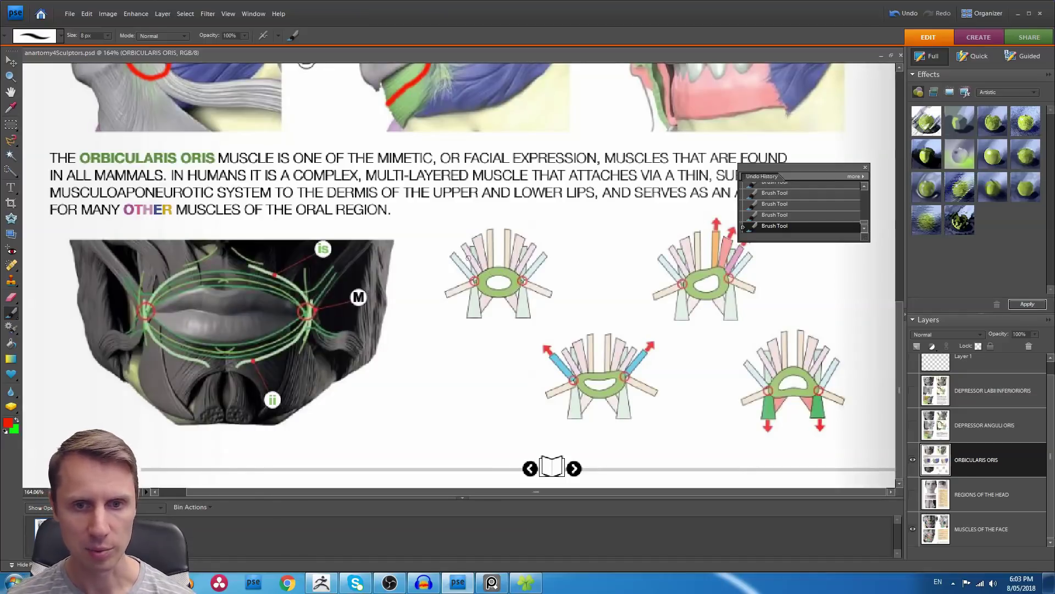
Step: Trace the muscles converging on the mouth ring in the first small diagram, and circle both mouth corners in red
mouse_move(456, 258)
mouse_down()
mouse_move(473, 277)
mouse_move(471, 259)
mouse_move(483, 266)
mouse_up()
mouse_move(488, 229)
mouse_down()
mouse_move(490, 262)
mouse_move(520, 283)
mouse_move(481, 290)
mouse_up()
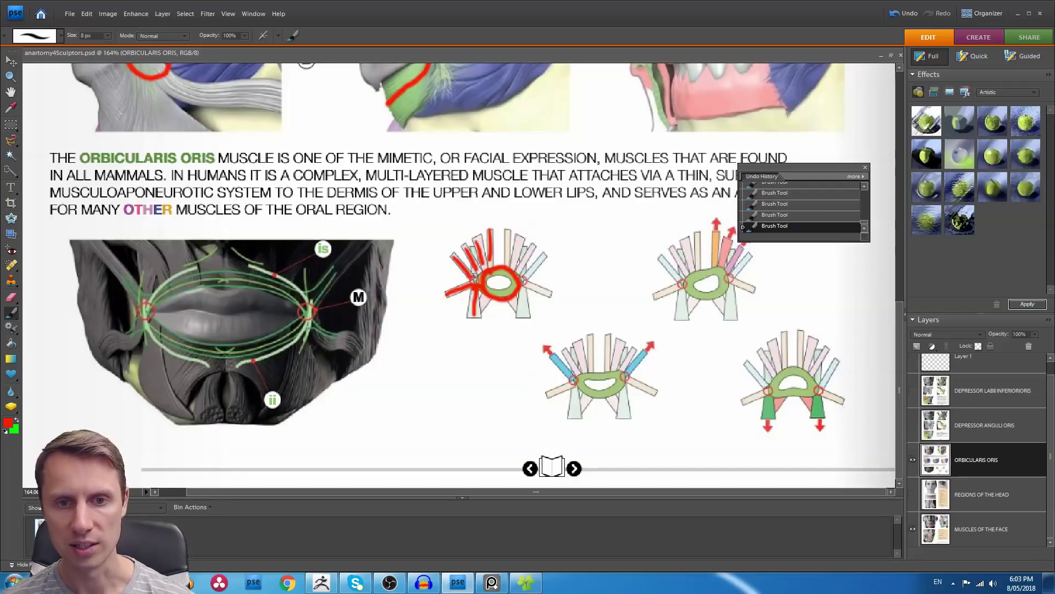
mouse_move(467, 294)
mouse_down()
mouse_move(502, 273)
mouse_move(520, 288)
mouse_up()
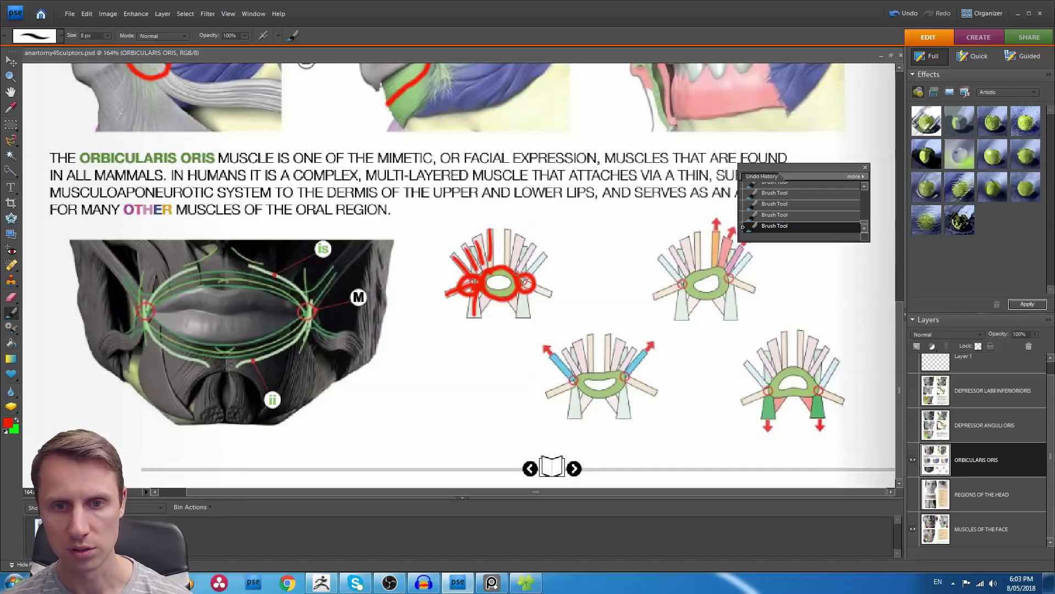
Step: Circle the modiolus at the mouth corners on the lips illustration and face muscle chart, and trace a muscle running into it
drag(310, 302, 307, 298)
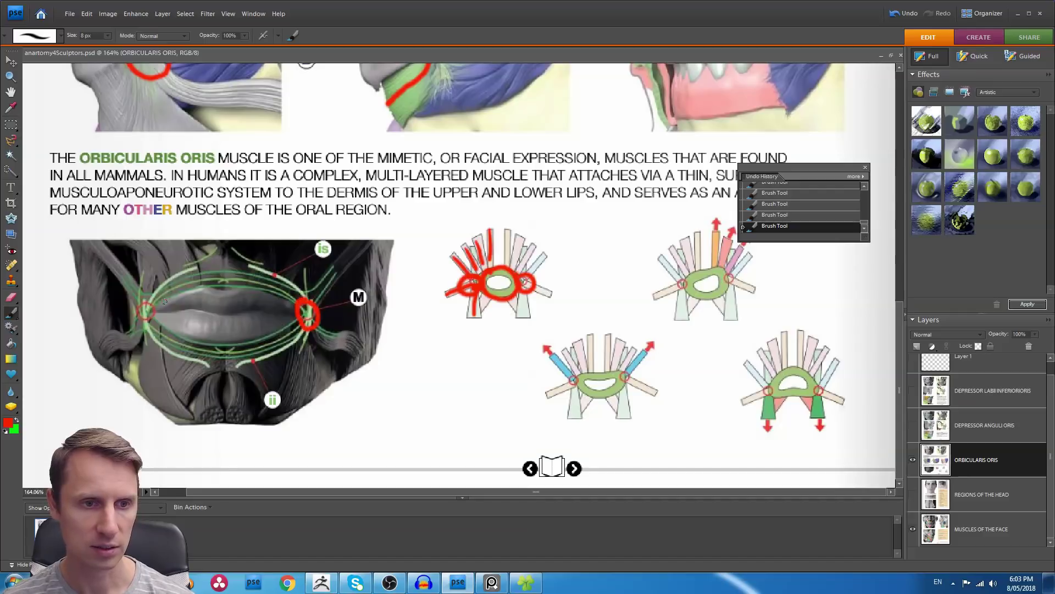
drag(159, 309, 142, 296)
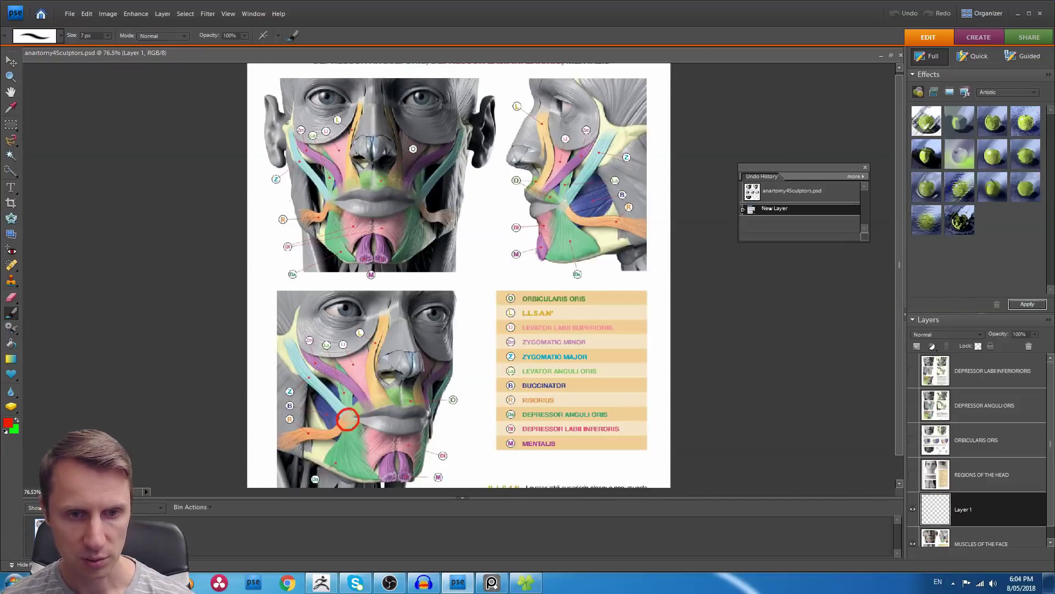
click(347, 419)
drag(314, 381, 351, 415)
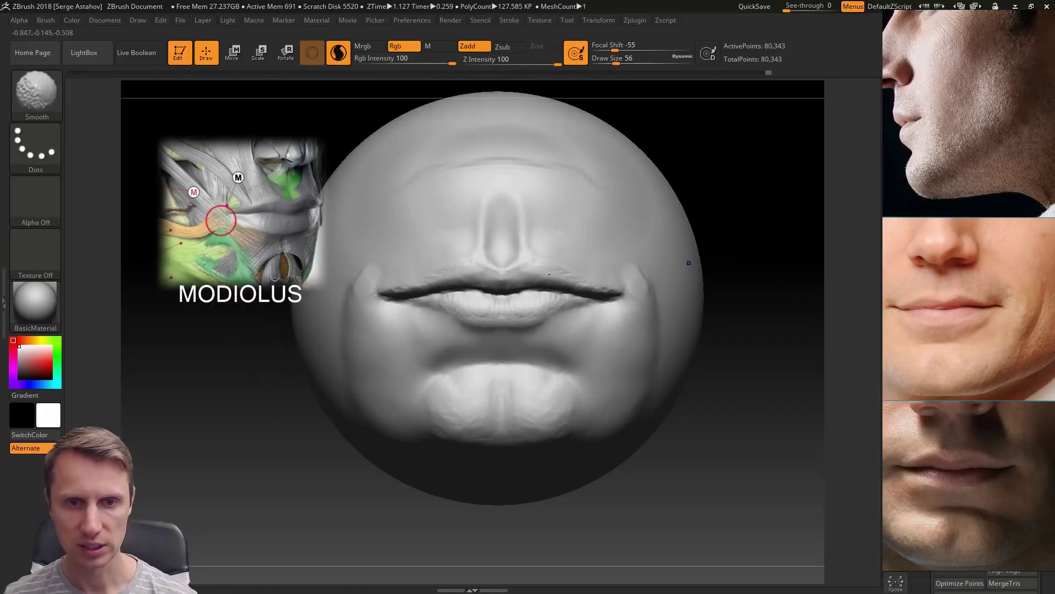
Step: Back in ZBrush, build up the modiolus around the mouth corners and the area beside the philtrum with ClayTubes at Z Intensity 4
key(shift)
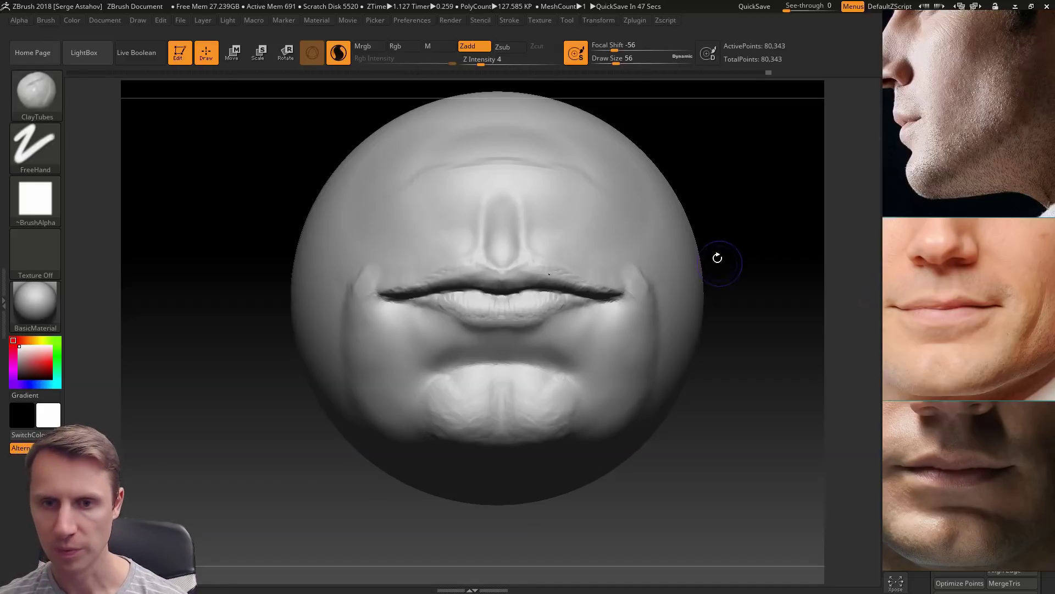
mouse_move(366, 282)
mouse_down()
mouse_move(358, 271)
mouse_move(399, 255)
mouse_up()
mouse_move(401, 254)
mouse_down()
mouse_move(385, 265)
mouse_move(412, 250)
mouse_move(359, 275)
mouse_move(411, 250)
mouse_up()
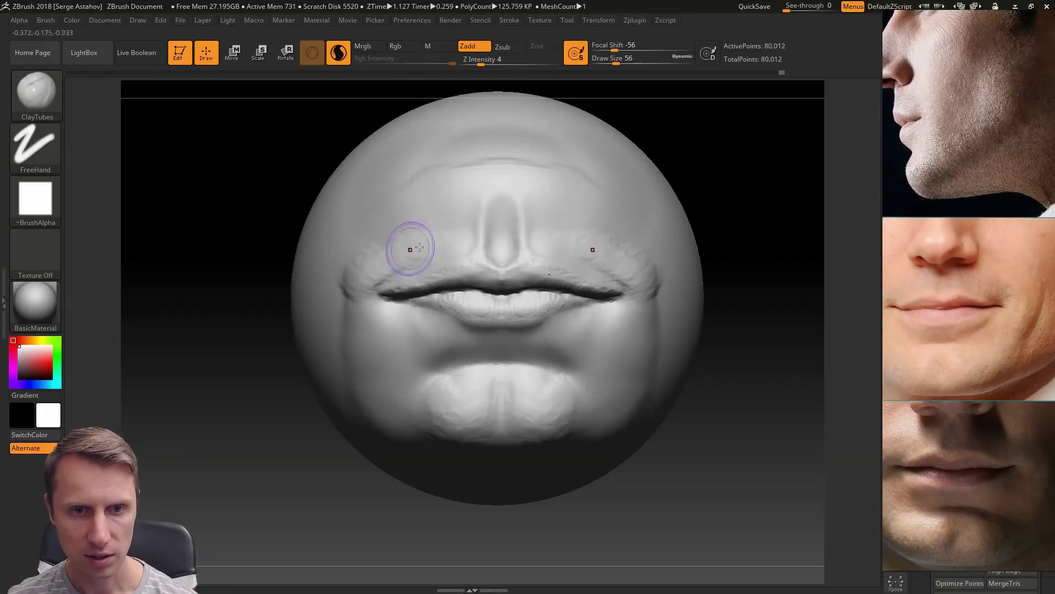
mouse_move(460, 205)
mouse_down()
mouse_move(448, 199)
mouse_move(439, 250)
mouse_move(420, 263)
mouse_move(397, 273)
mouse_move(391, 261)
mouse_move(370, 267)
mouse_move(396, 261)
mouse_move(377, 259)
mouse_move(354, 298)
mouse_move(360, 314)
mouse_up()
mouse_move(371, 268)
mouse_down()
mouse_move(366, 300)
mouse_move(342, 290)
mouse_up()
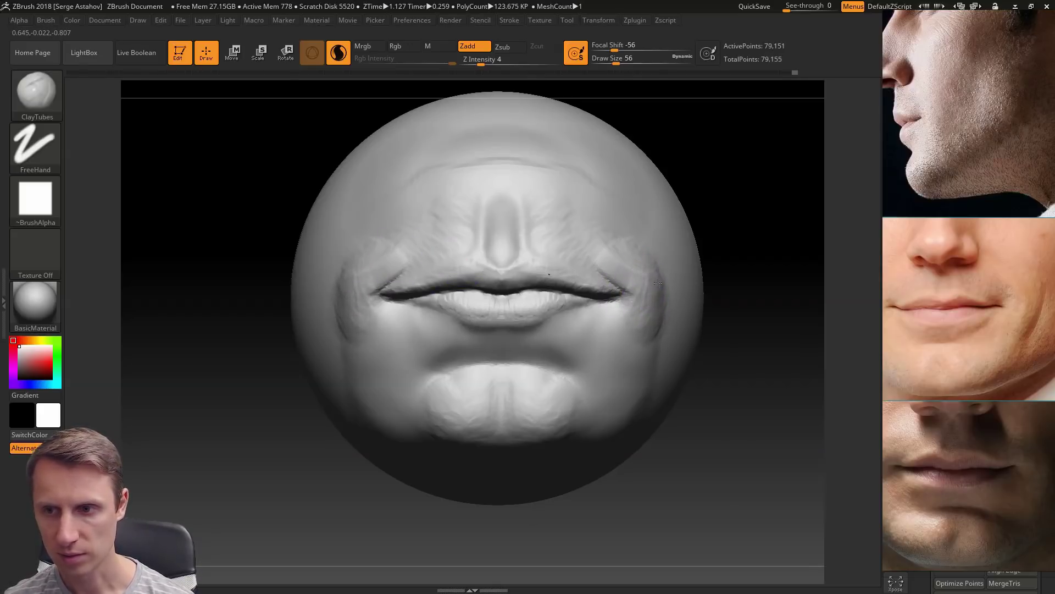
Step: Fill out the mouth-corner masses and the area up to the philtrum with clay, and smooth these areas and the chin
drag(658, 283, 649, 348)
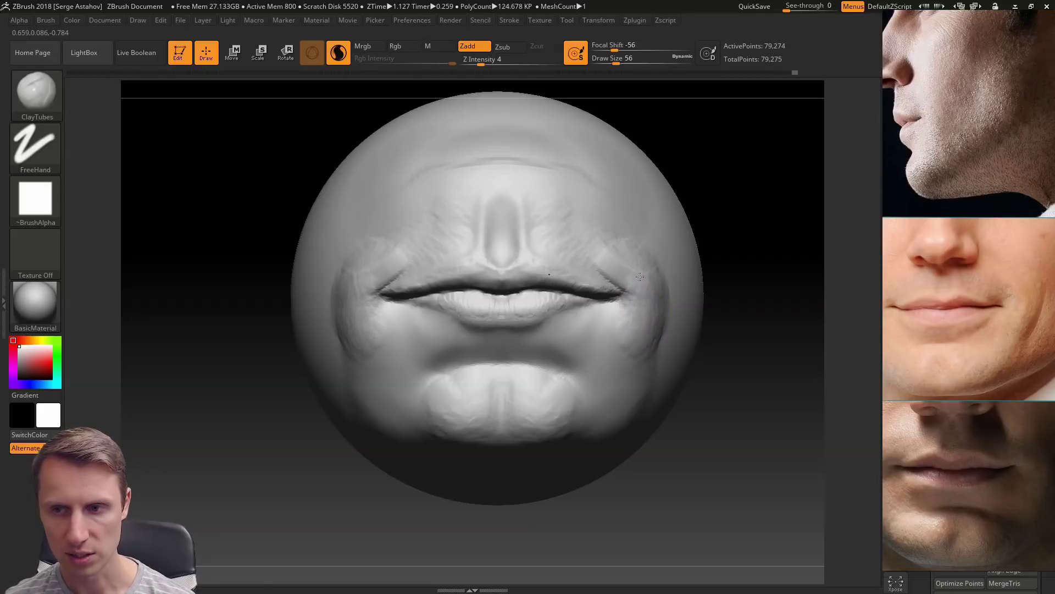
drag(639, 276, 602, 224)
drag(632, 268, 579, 235)
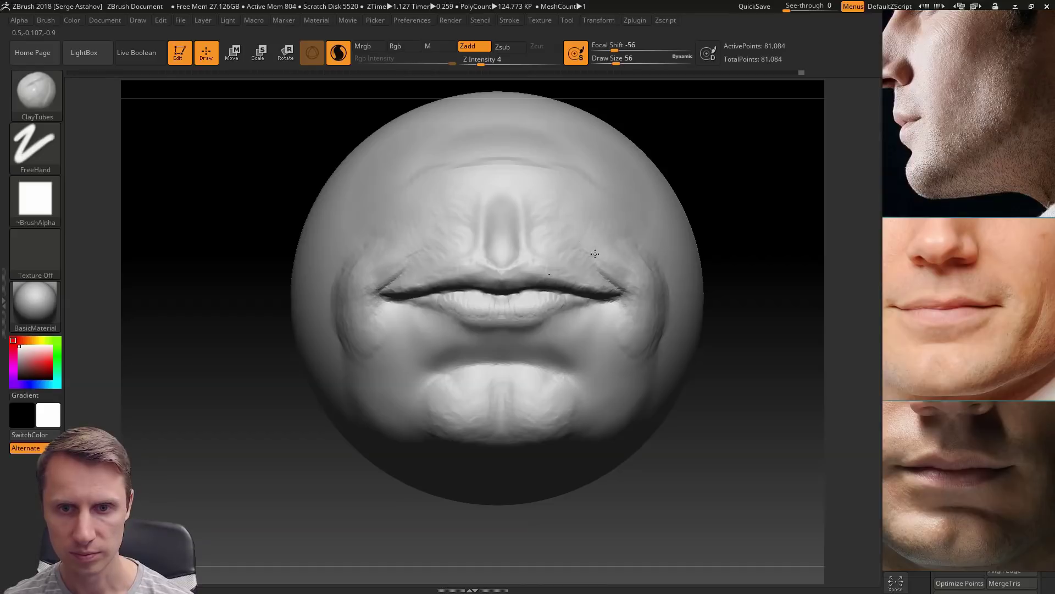
mouse_move(551, 237)
mouse_down()
mouse_move(544, 206)
mouse_move(528, 200)
mouse_up()
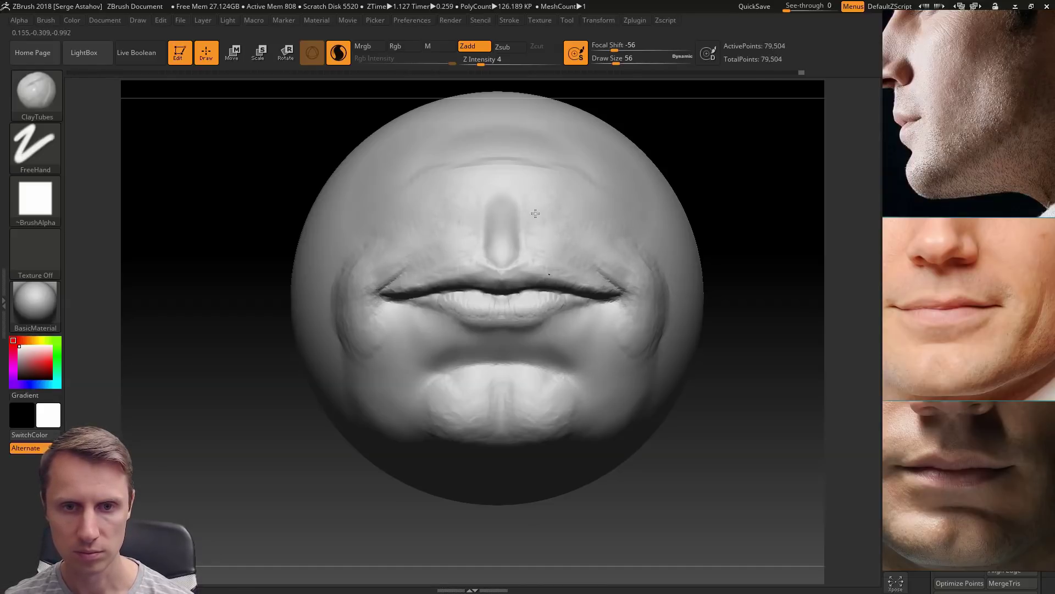
mouse_move(383, 249)
shift+mouse_down()
mouse_move(433, 238)
mouse_move(350, 270)
mouse_move(369, 335)
mouse_move(341, 318)
mouse_move(415, 405)
shift+mouse_up()
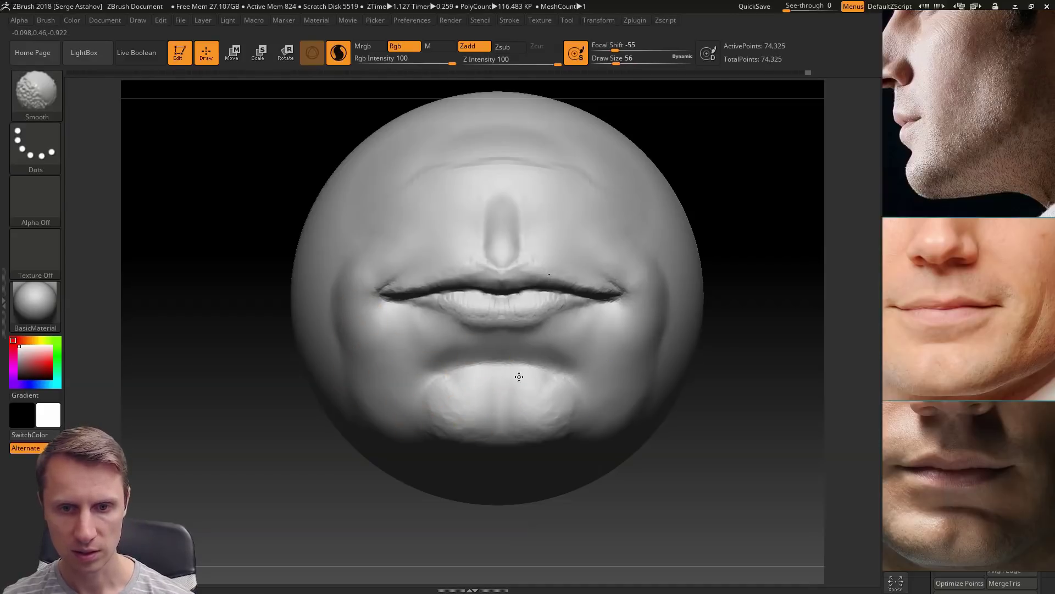
shift+drag(526, 435, 466, 430)
Step: Sharpen the upper lip border and the crease near the mouth corners with the Pinch brush at Draw Size 23, Z Intensity 20
mouse_move(222, 398)
alt+mouse_down()
mouse_move(218, 383)
mouse_move(211, 405)
mouse_move(167, 424)
alt+mouse_up()
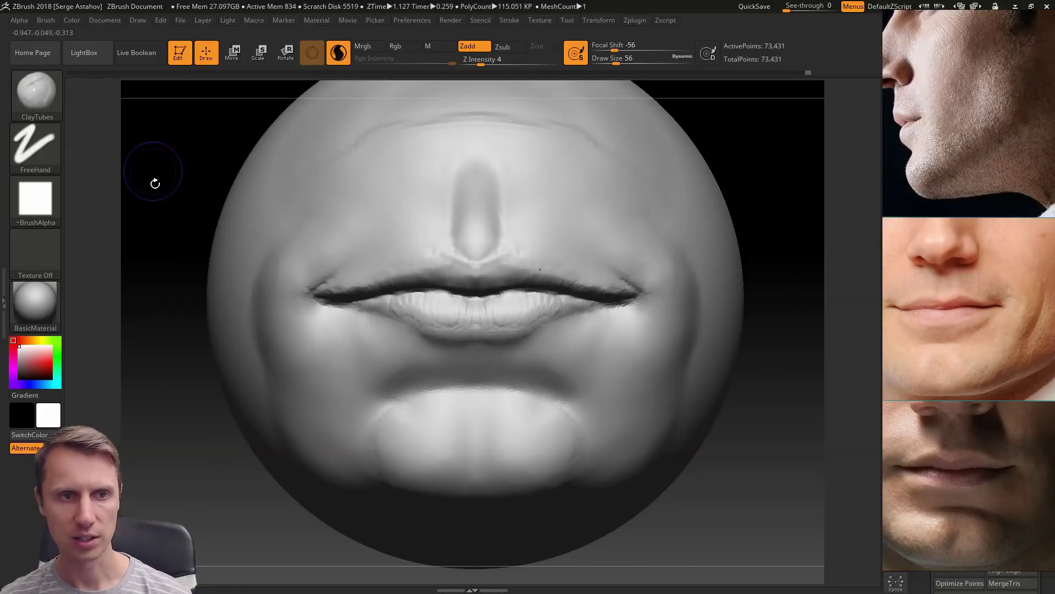
click(48, 103)
click(157, 324)
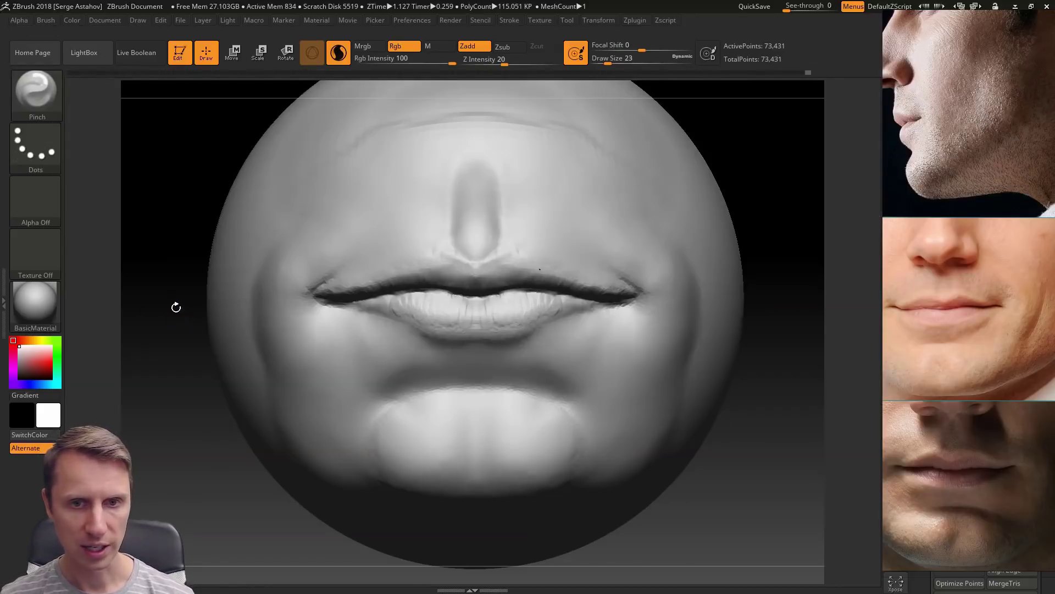
drag(176, 306, 178, 316)
key(space)
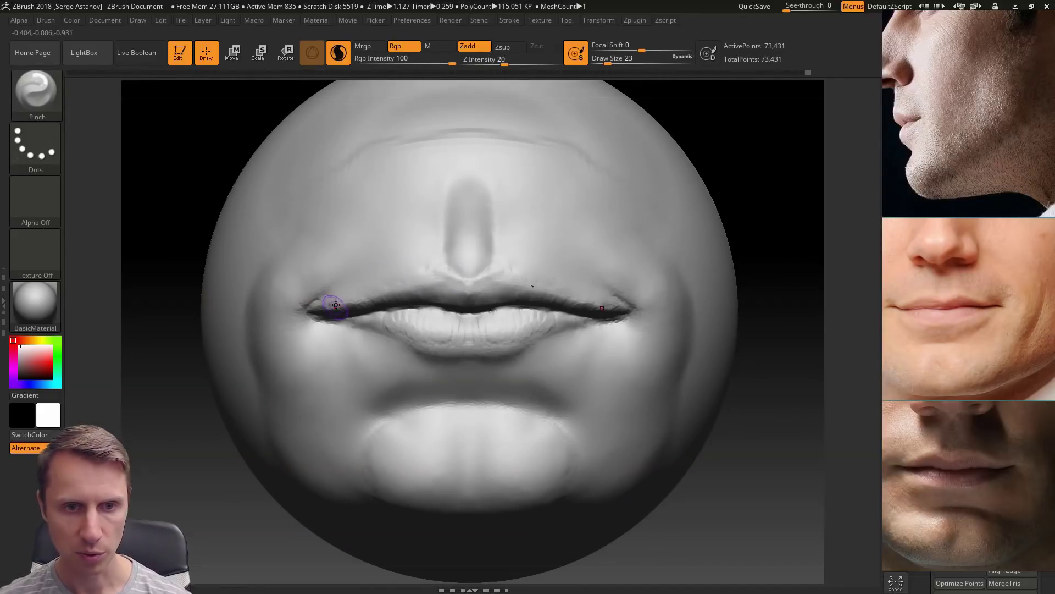
mouse_move(456, 276)
mouse_down()
mouse_move(467, 277)
mouse_move(423, 269)
mouse_move(324, 309)
mouse_up()
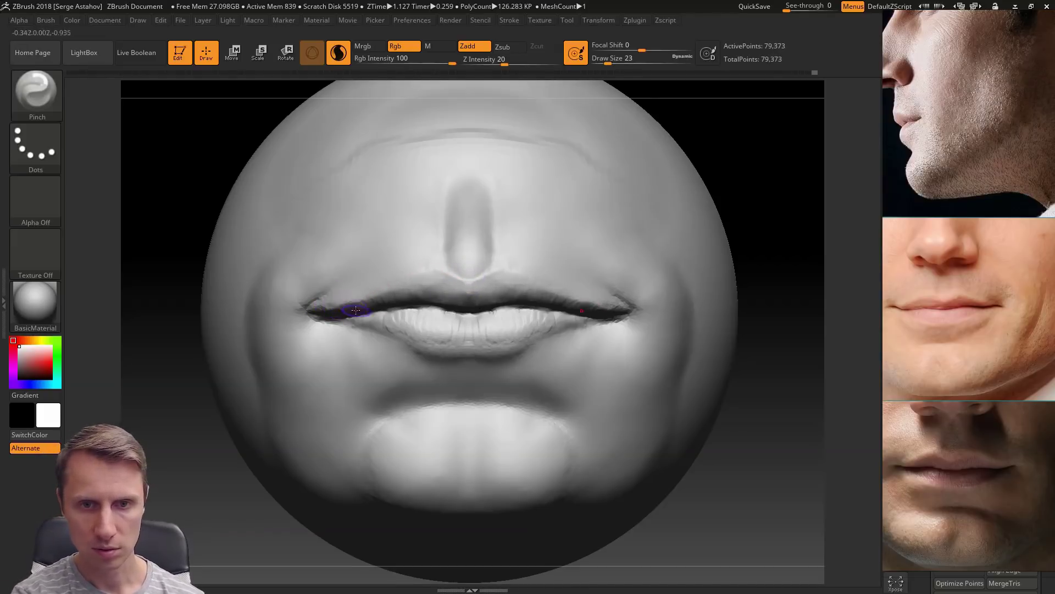
drag(395, 323, 416, 322)
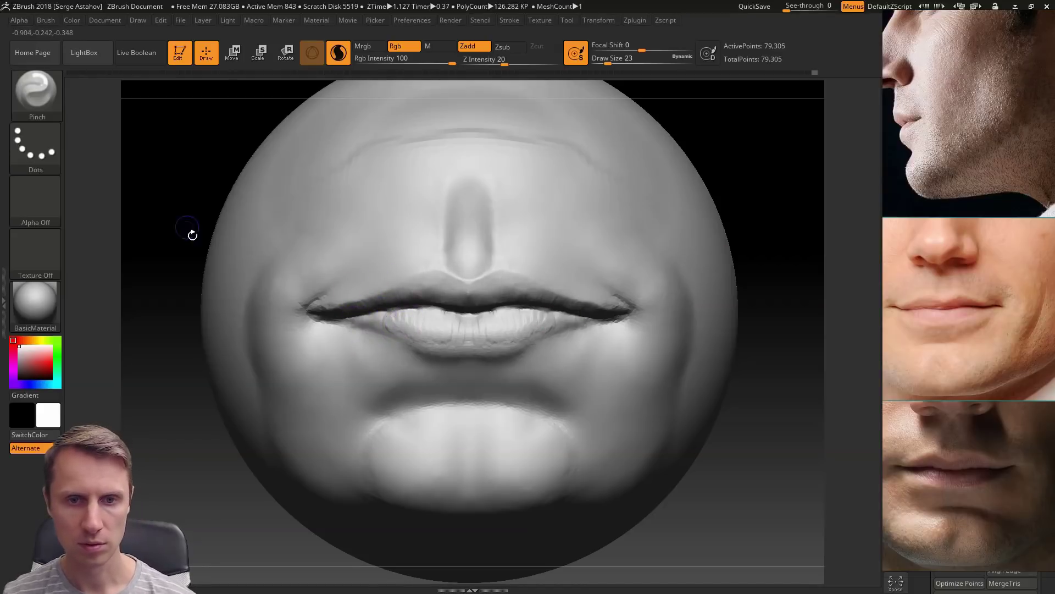
Step: Raise a thin rim along the upper lip border and cupid's bow with the Standard brush at Draw Size 17, Z Intensity 10
click(40, 102)
click(631, 103)
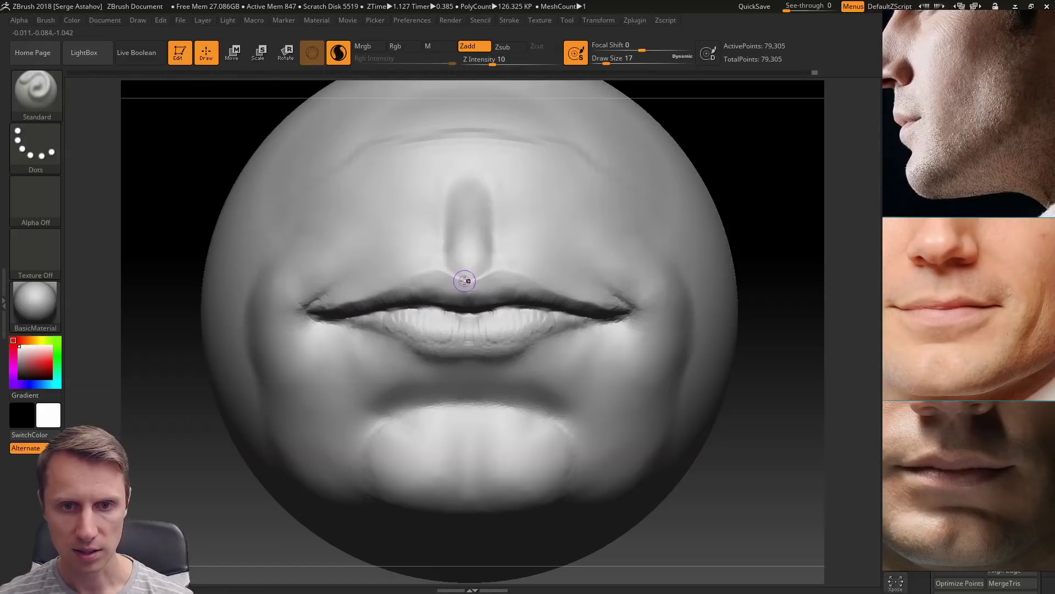
drag(459, 281, 398, 289)
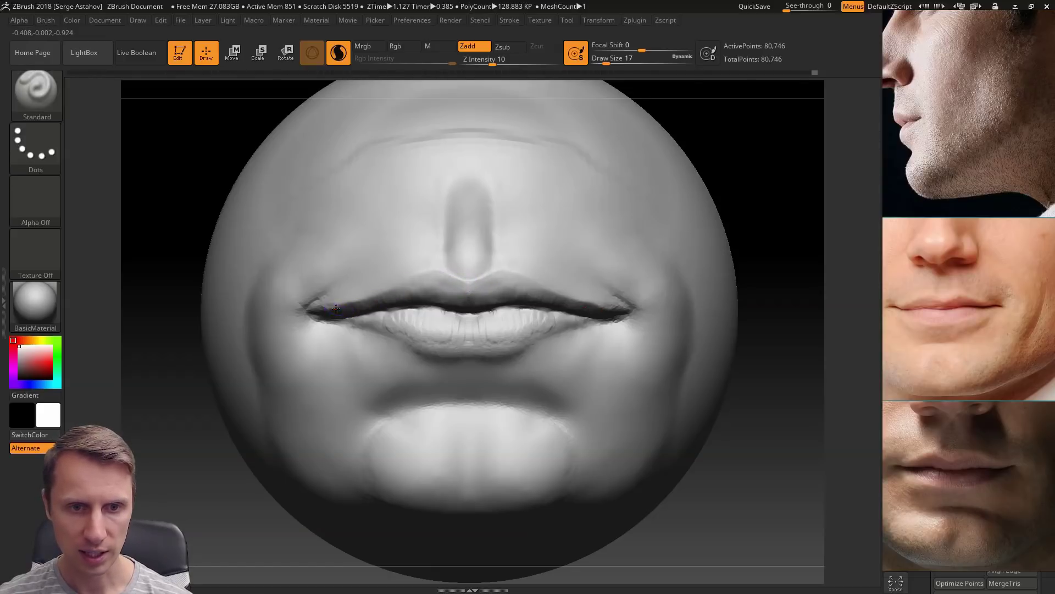
drag(333, 309, 355, 306)
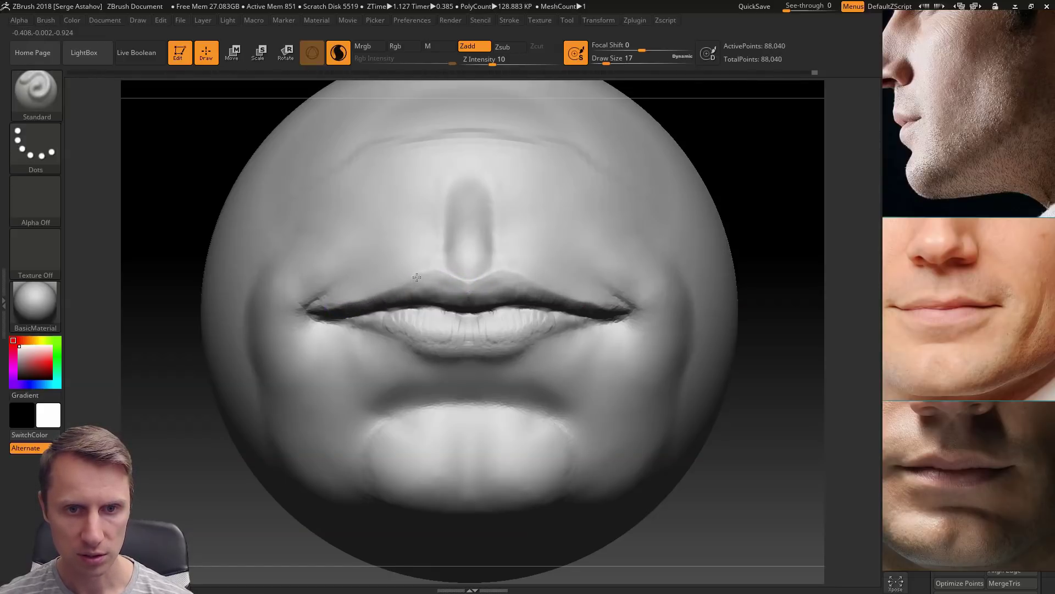
drag(417, 277, 484, 285)
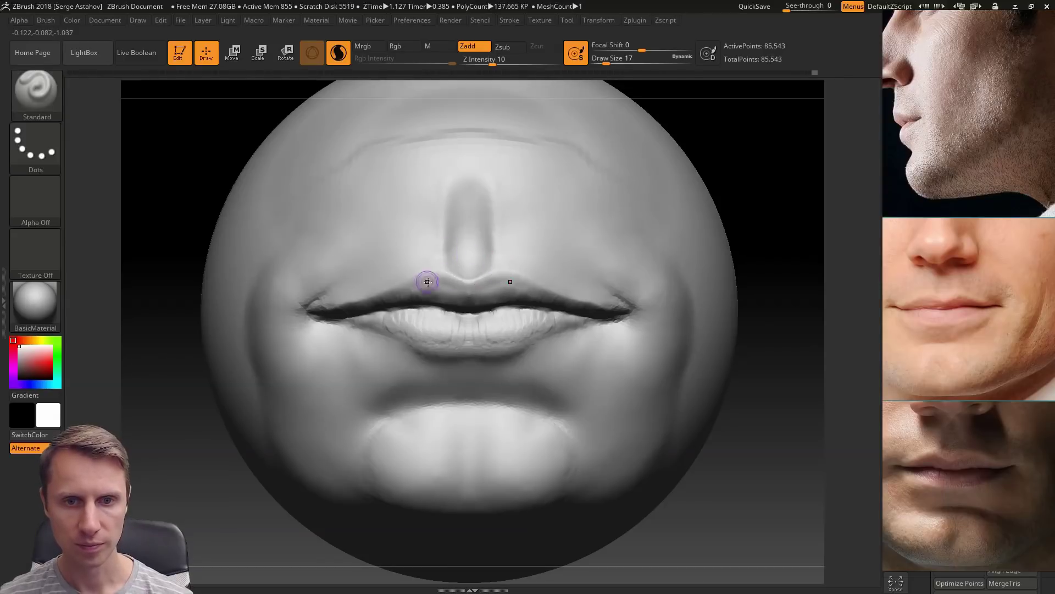
drag(398, 287, 484, 282)
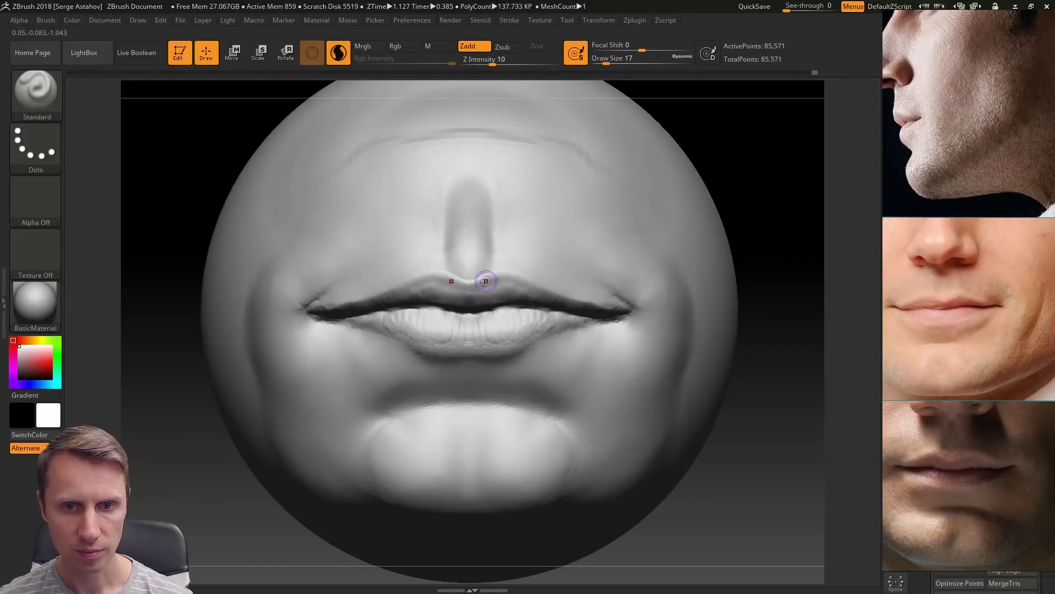
Step: Add volume to the upper lip below its border with ClayTubes at Draw Size 33
click(36, 92)
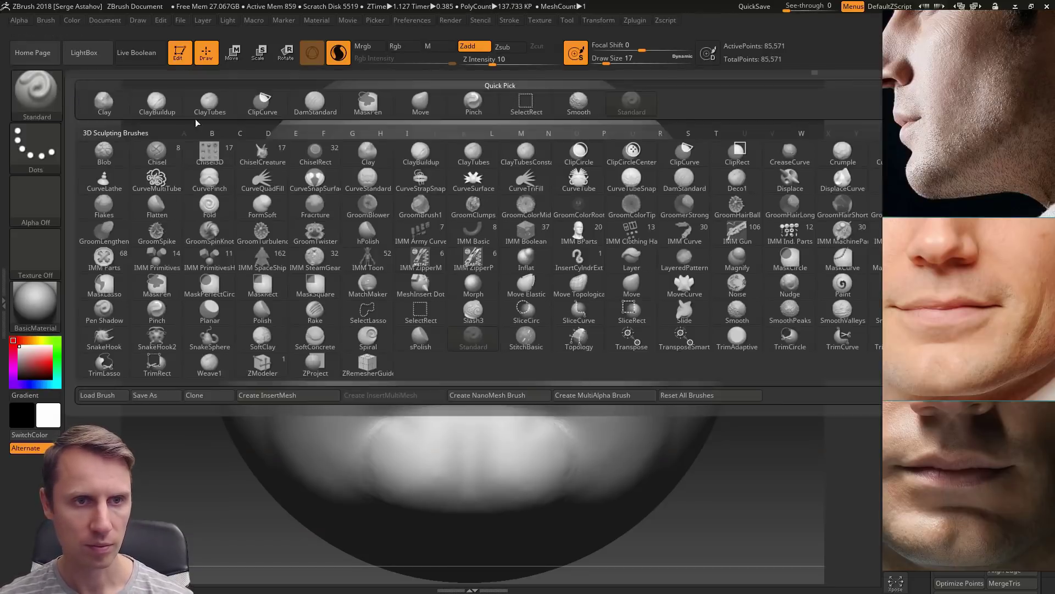
click(208, 106)
drag(156, 248, 187, 206)
key(space)
mouse_move(461, 299)
mouse_down()
mouse_move(474, 306)
mouse_move(498, 284)
mouse_move(518, 291)
mouse_up()
drag(422, 283, 385, 296)
drag(139, 167, 193, 424)
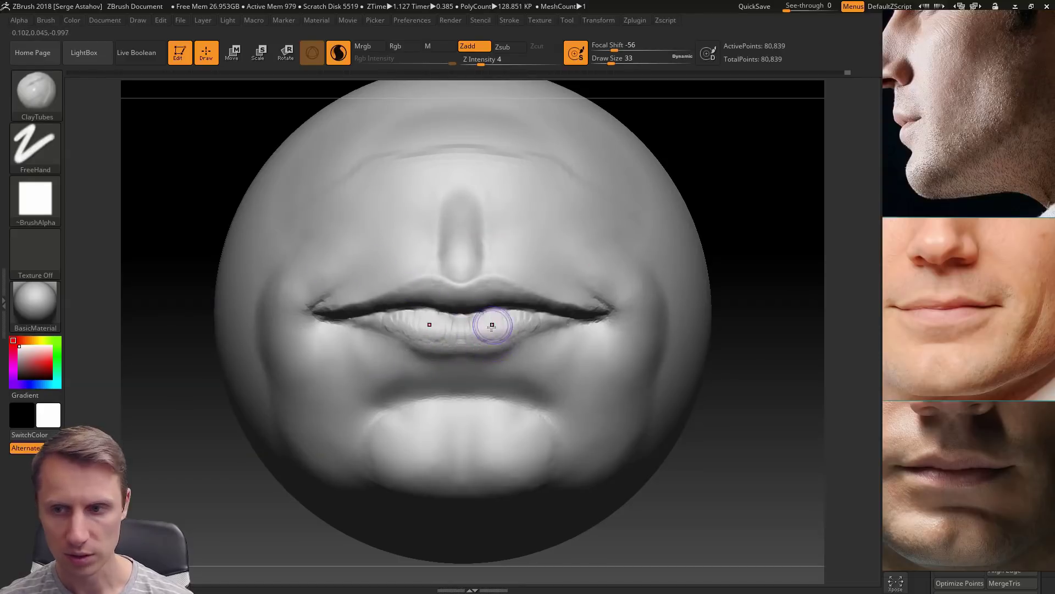
Step: Define the lower lip's bottom border with the Standard brush at Draw Size 17, Z Intensity 10
click(50, 97)
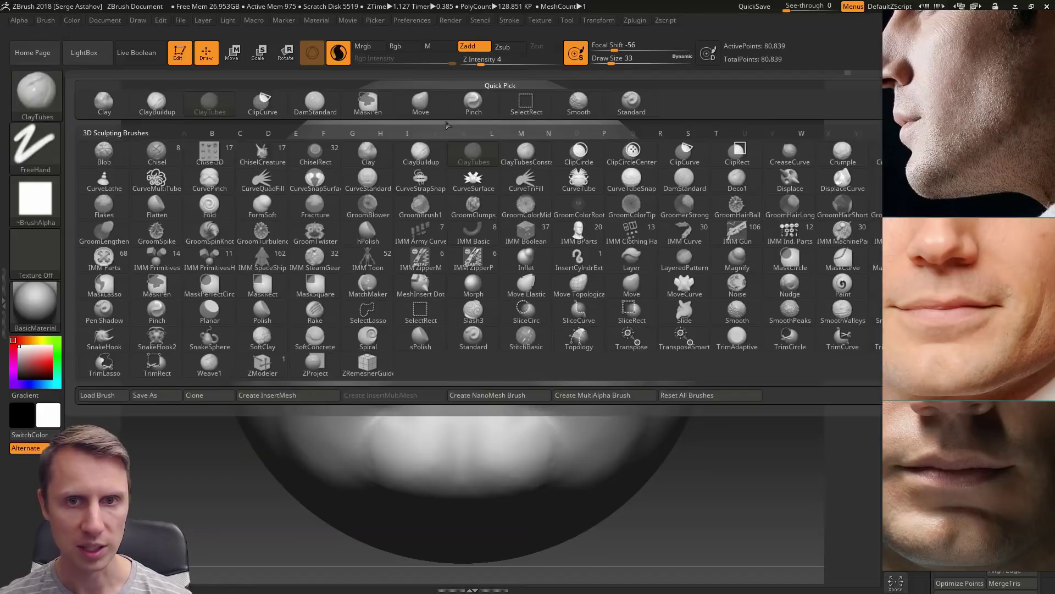
click(632, 103)
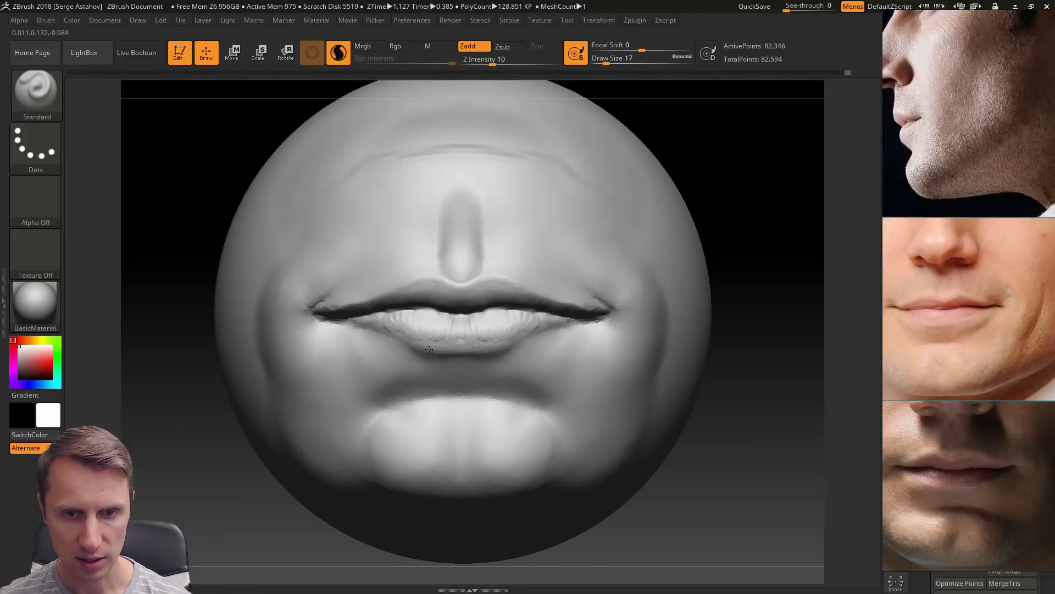
drag(429, 350, 479, 347)
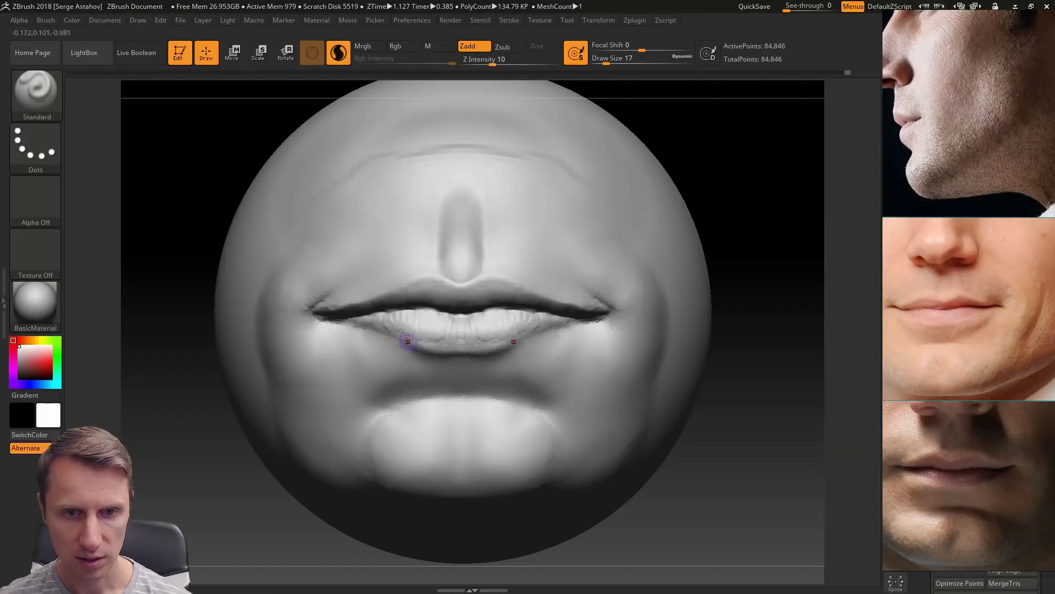
Step: Finish the lower lip's bottom border and fill out the lower lip with ClayTubes at Draw Size 33, Z Intensity 4
mouse_move(406, 341)
mouse_down()
mouse_move(419, 348)
mouse_move(416, 340)
mouse_up()
click(37, 110)
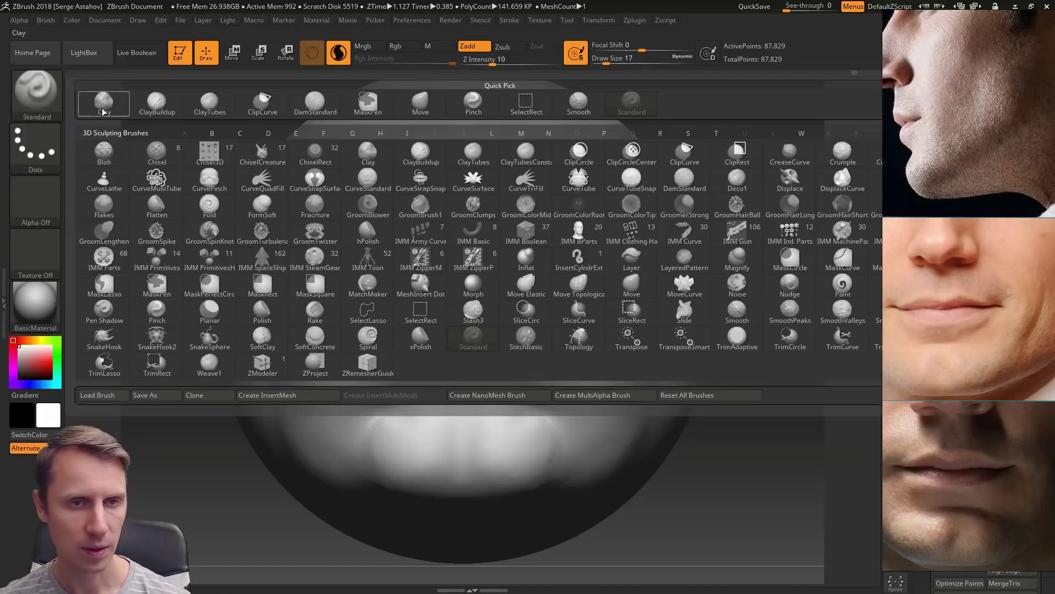
click(209, 104)
key(space)
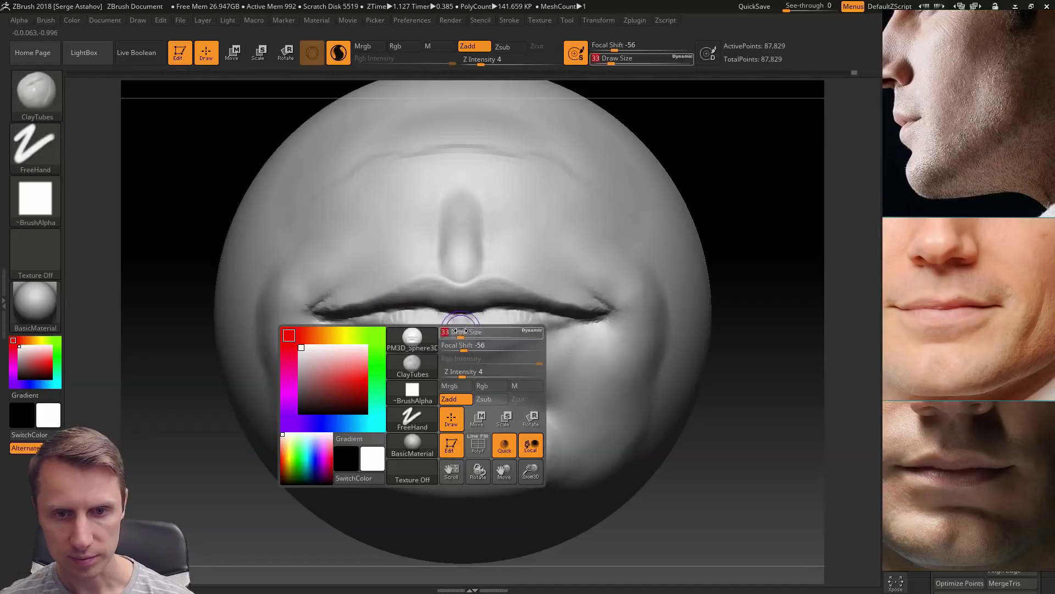
mouse_move(473, 323)
mouse_down()
mouse_move(461, 325)
mouse_move(570, 318)
mouse_up()
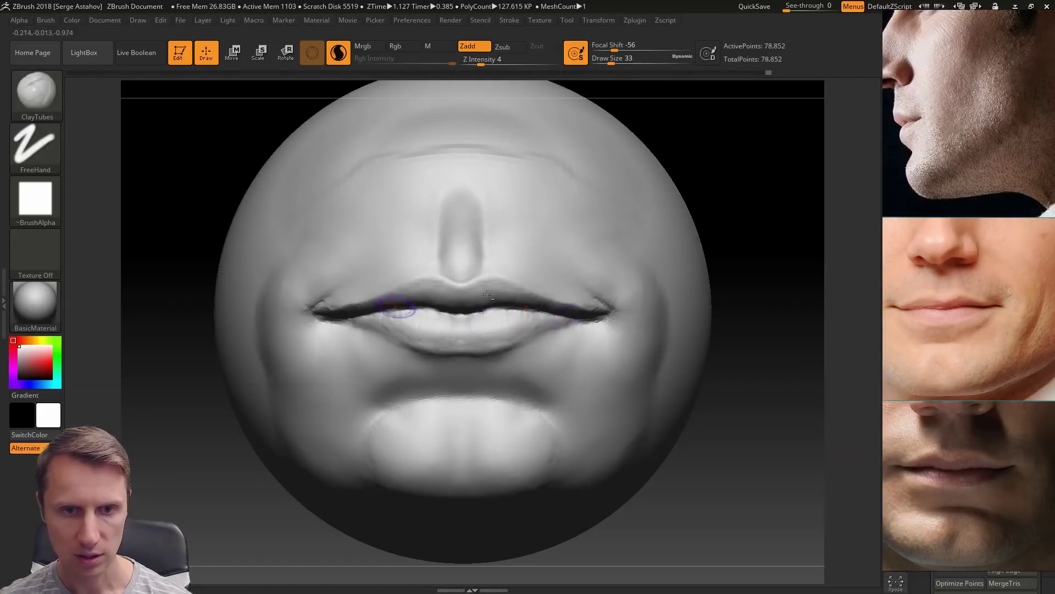
Step: Build up the muscle pads below the lower lip on both sides with ClayTubes at Draw Size 33, Z Intensity 4
drag(400, 357, 379, 352)
drag(193, 334, 245, 340)
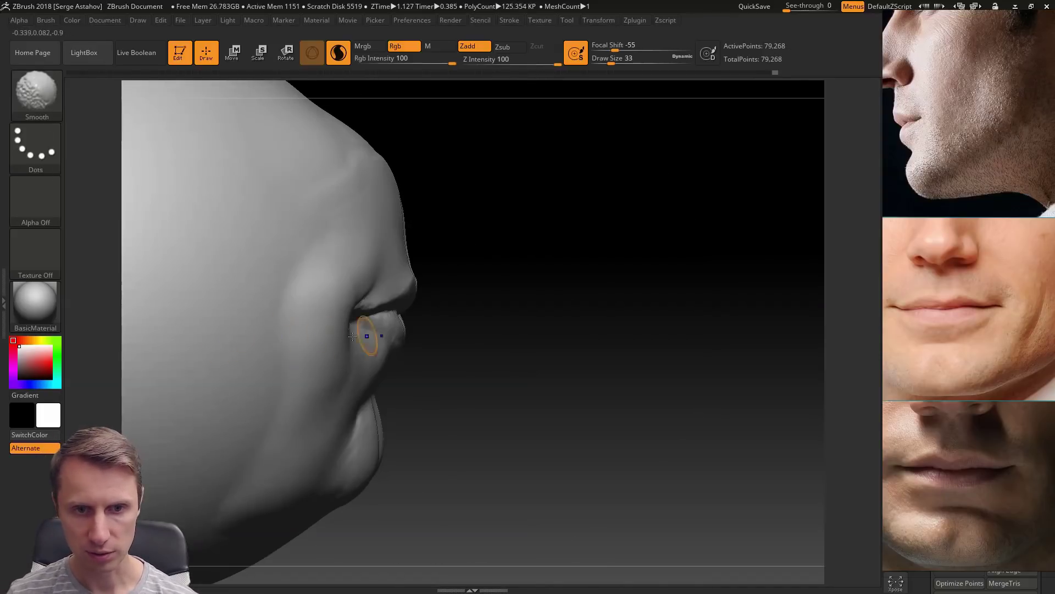
drag(509, 385, 439, 385)
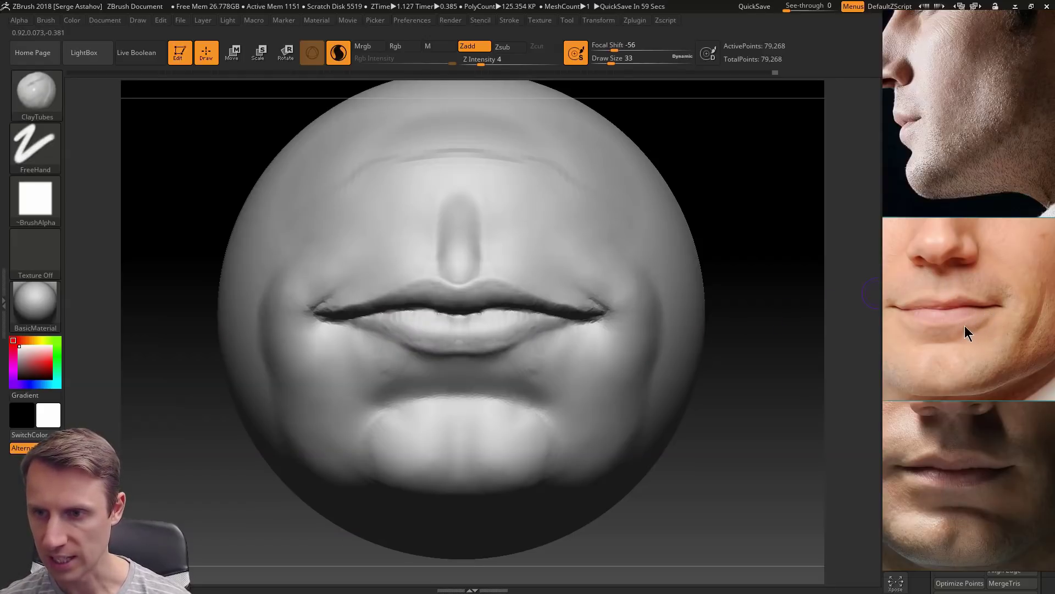
mouse_move(399, 363)
mouse_down()
mouse_move(397, 349)
mouse_move(355, 344)
mouse_move(377, 367)
mouse_move(348, 346)
mouse_move(361, 363)
mouse_up()
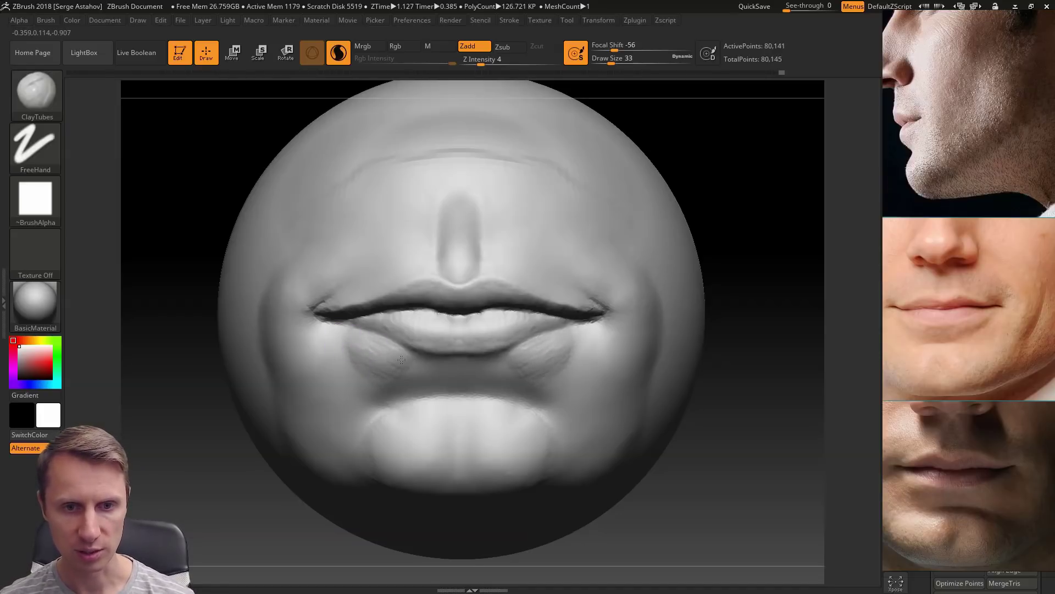
mouse_move(389, 371)
mouse_down()
mouse_move(409, 327)
mouse_move(406, 353)
mouse_move(389, 349)
mouse_move(394, 341)
mouse_move(372, 344)
mouse_move(376, 334)
mouse_move(351, 343)
mouse_move(357, 331)
mouse_move(385, 328)
mouse_move(337, 330)
mouse_move(367, 341)
mouse_up()
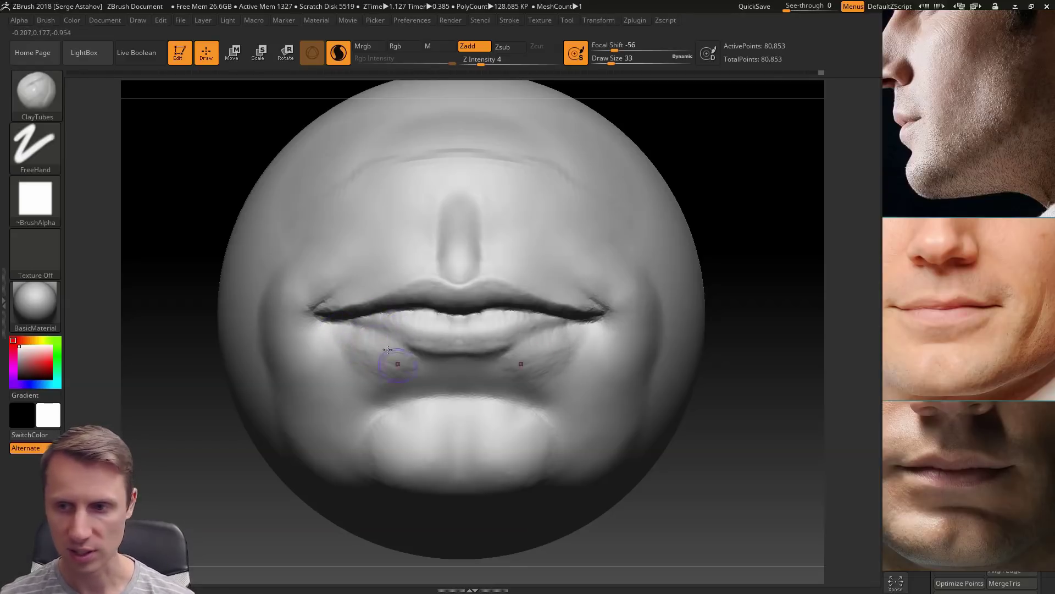
drag(195, 450, 197, 404)
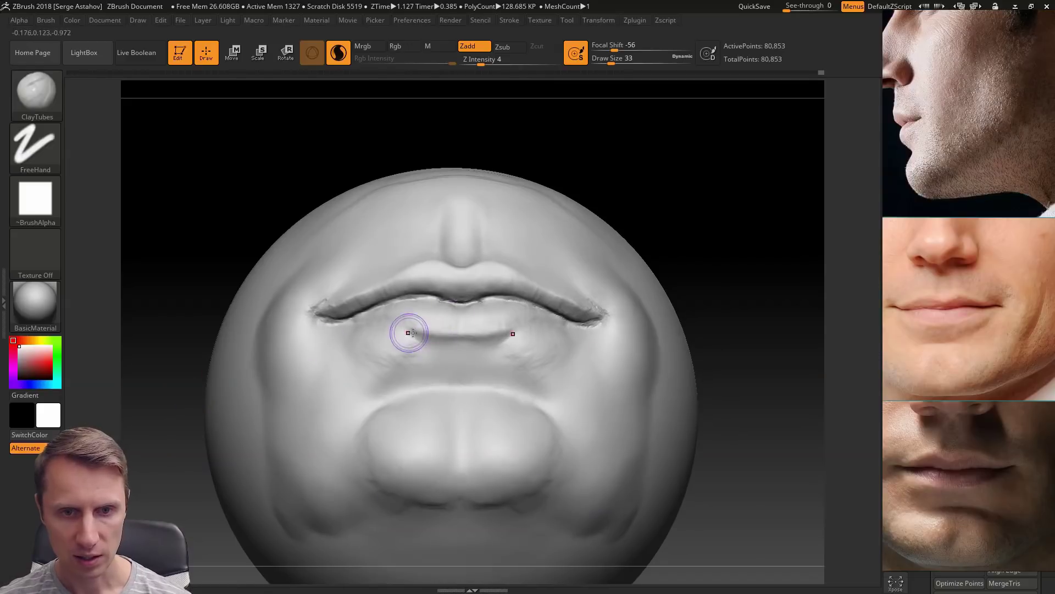
mouse_move(409, 332)
mouse_down()
mouse_move(425, 351)
mouse_move(421, 341)
mouse_up()
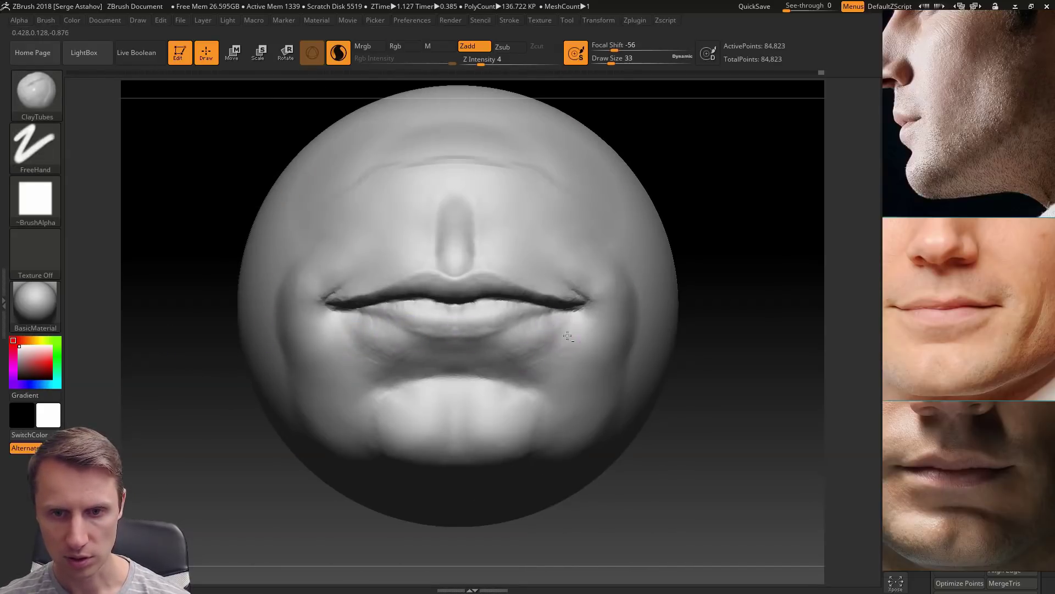
Step: Blend the pads below the lower lip into their surroundings and reshape the middle of the chin with ClayTubes and smoothing
alt+drag(567, 336, 566, 333)
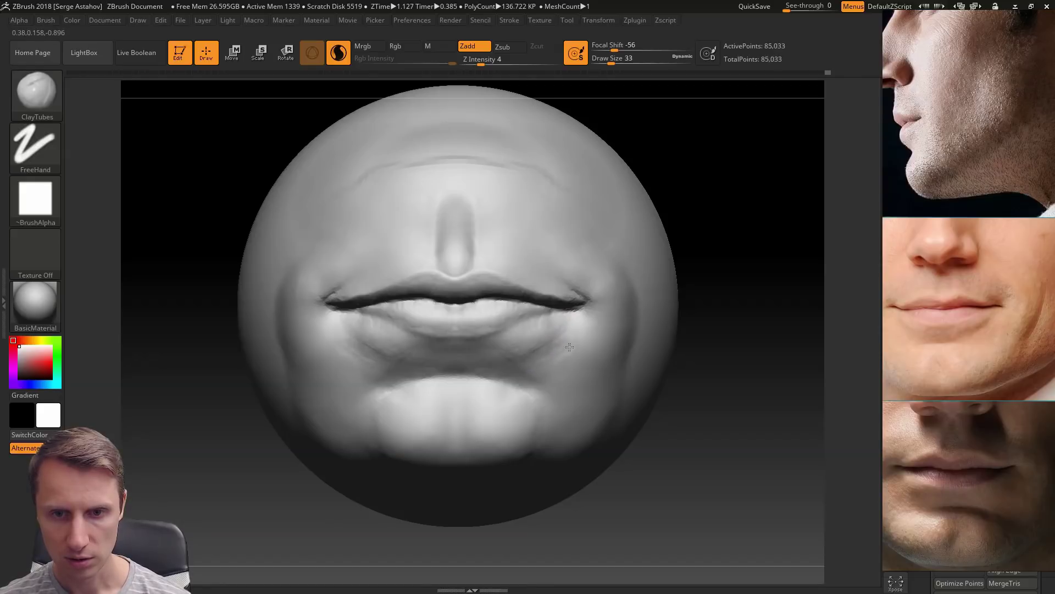
mouse_move(511, 357)
mouse_down()
mouse_move(559, 353)
mouse_move(522, 342)
mouse_up()
key(shift)
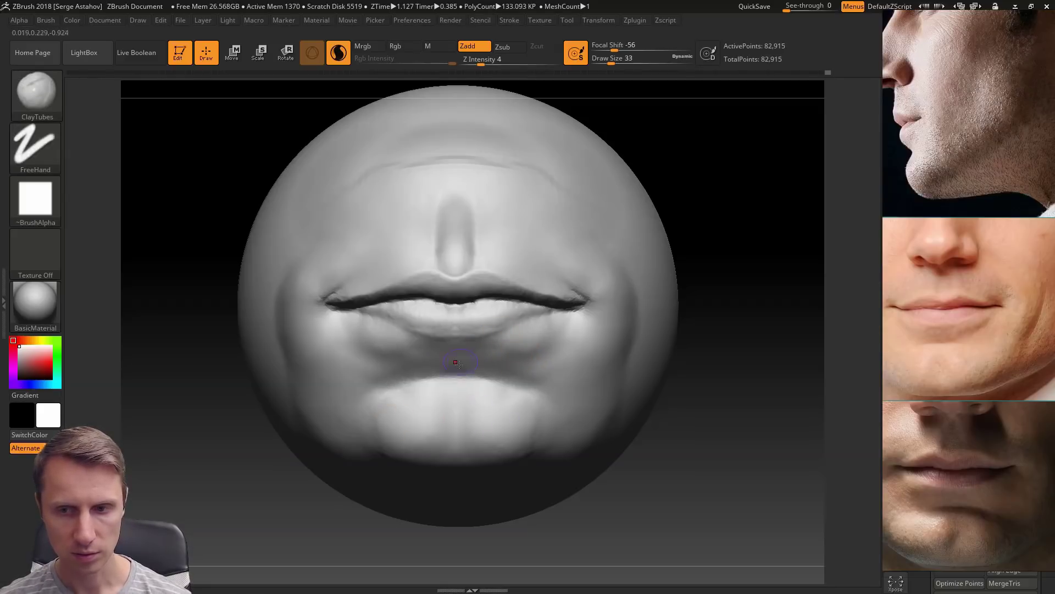
mouse_move(459, 425)
mouse_down()
mouse_move(455, 400)
mouse_move(481, 420)
mouse_move(451, 391)
mouse_up()
key(shift)
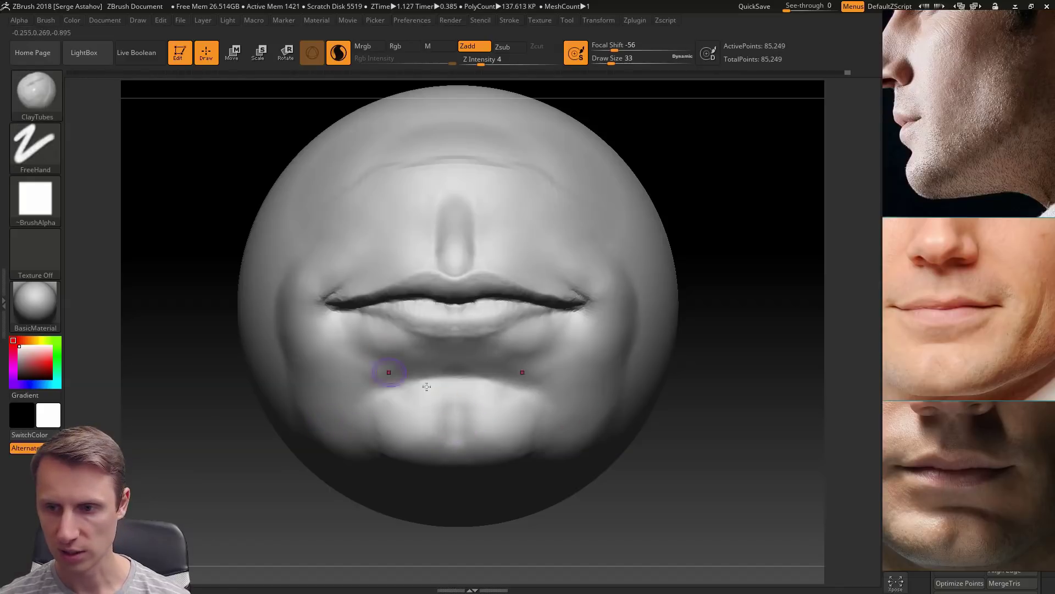
Step: Isolate the front mouth portion of the sphere from a side view with the SelectRect brush
mouse_move(149, 421)
mouse_down()
mouse_move(164, 409)
mouse_move(332, 401)
mouse_up()
drag(573, 349, 514, 221)
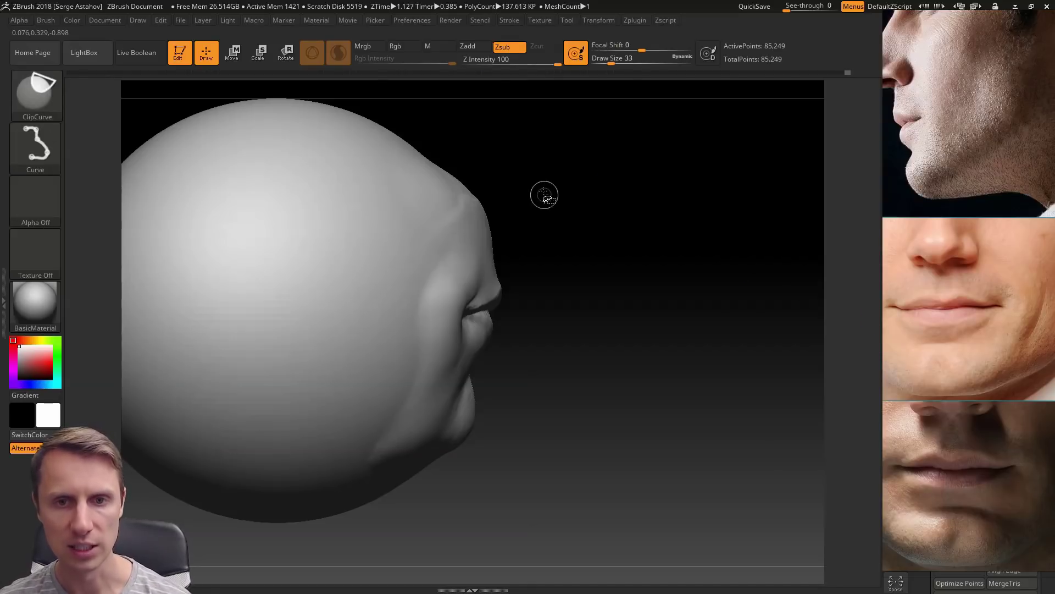
ctrl+shift+drag(541, 176, 489, 480)
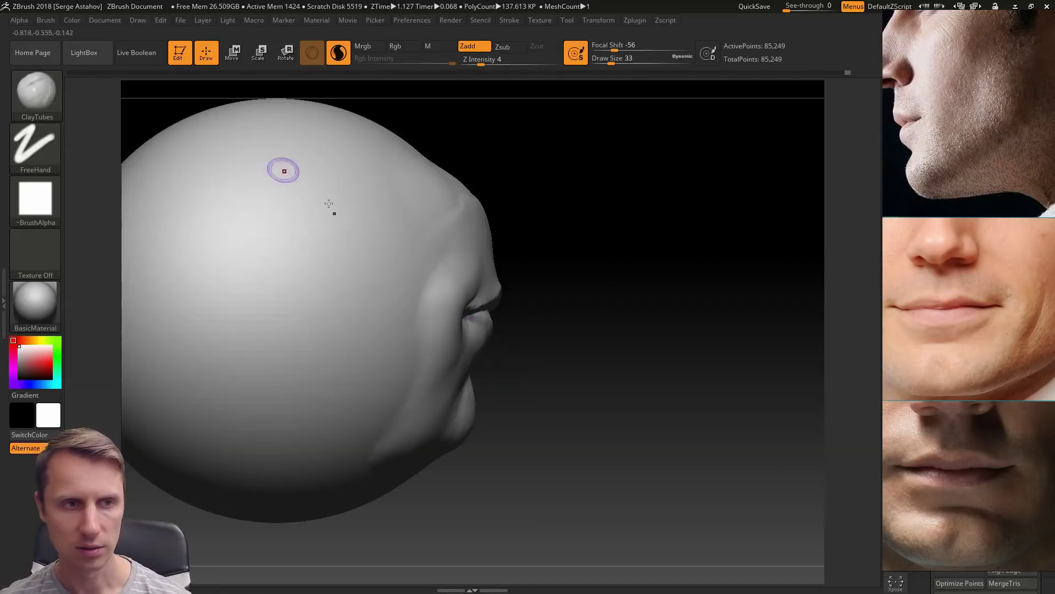
click(44, 91)
click(165, 107)
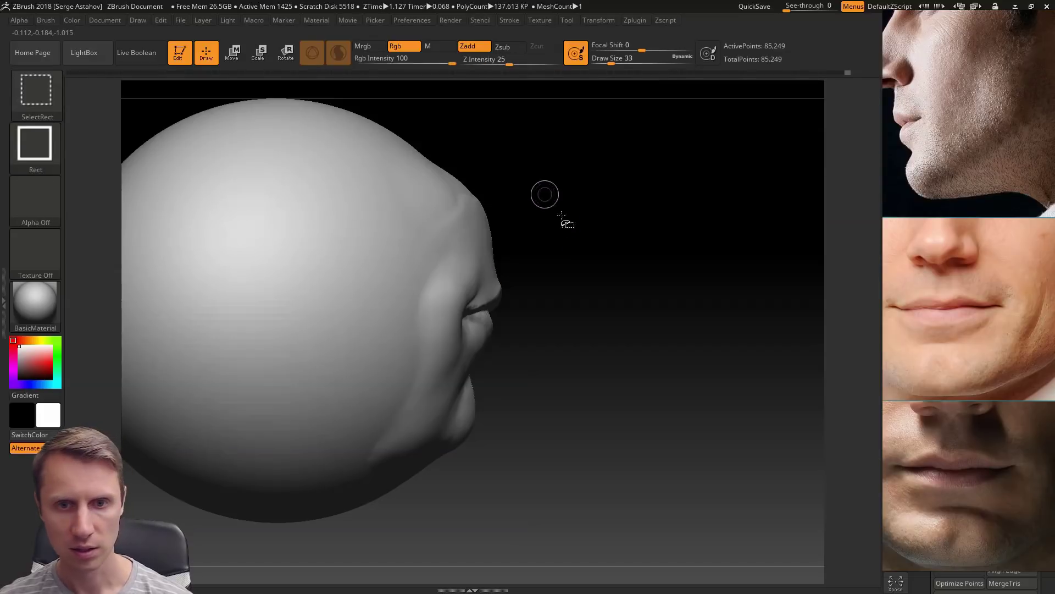
mouse_move(544, 170)
mouse_down()
mouse_move(455, 431)
mouse_move(404, 461)
mouse_up()
shift+drag(582, 369, 517, 377)
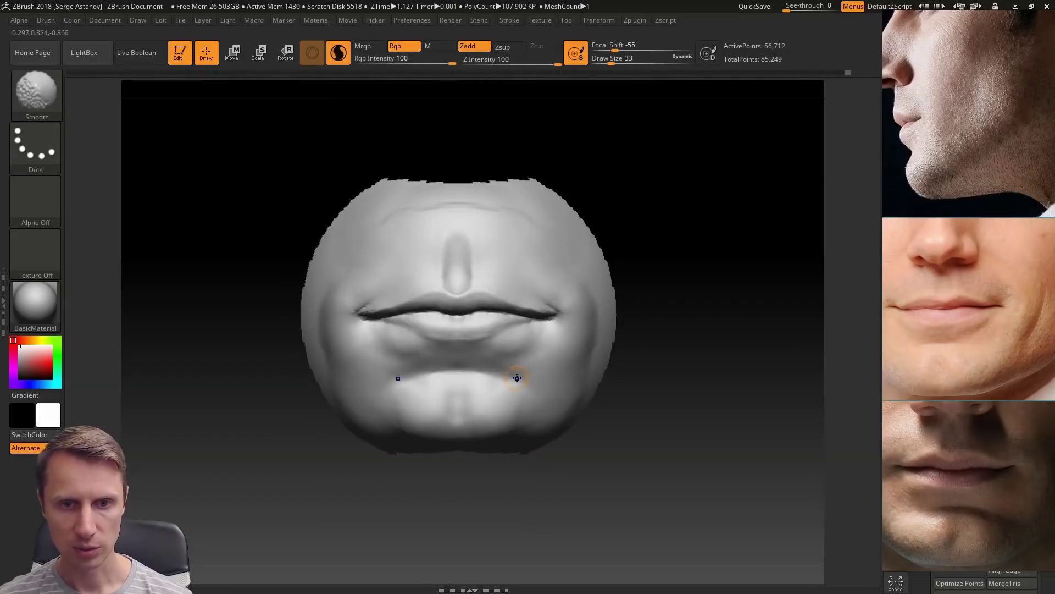
Step: Delete the hidden rear geometry of the sphere and close the resulting hole in the mesh
drag(983, 273, 717, 287)
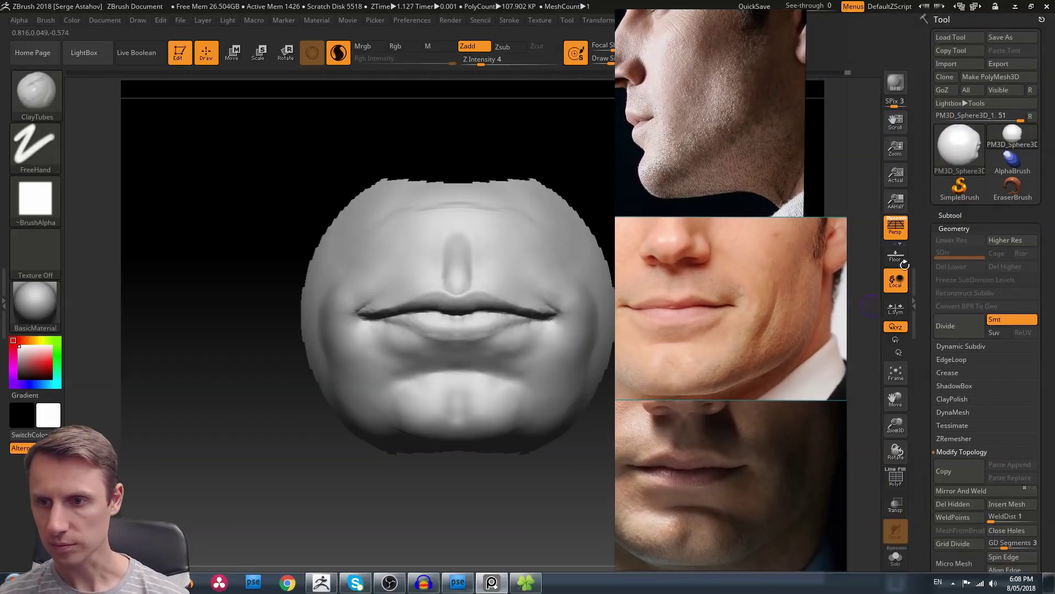
drag(917, 265, 928, 172)
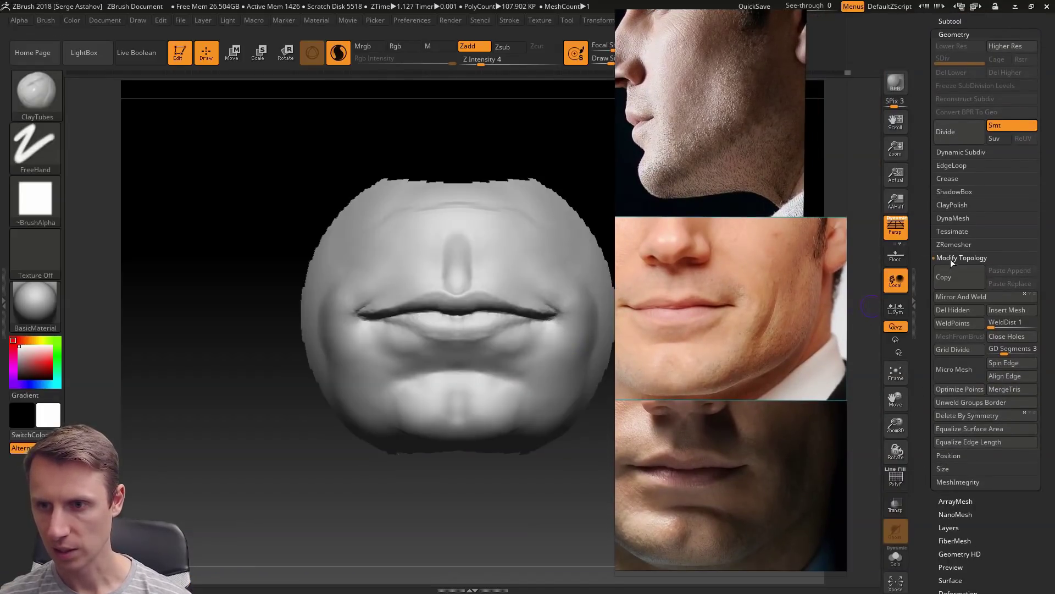
click(954, 311)
drag(372, 476, 355, 454)
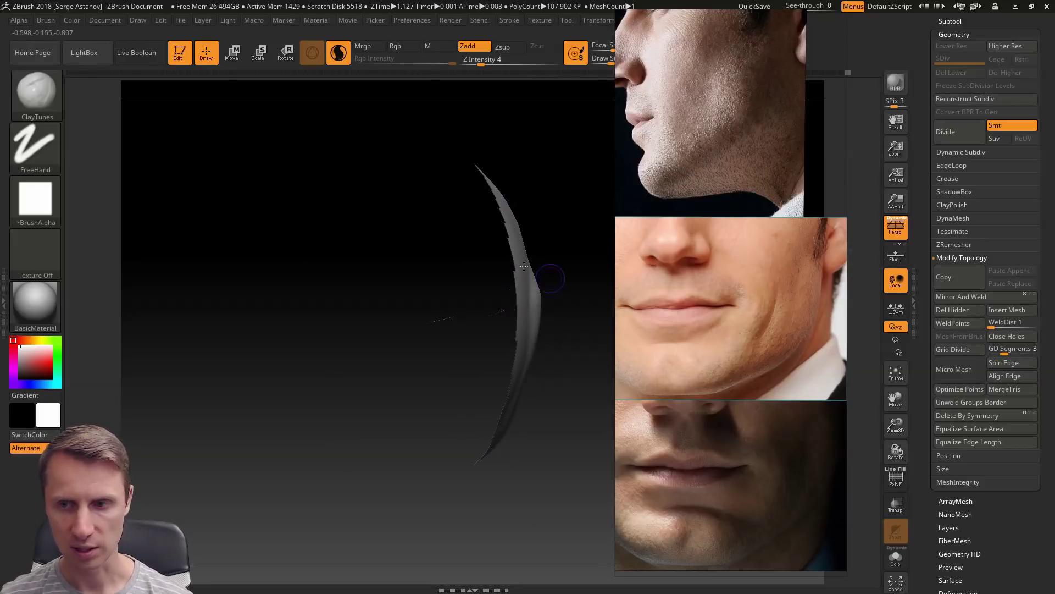
click(1013, 335)
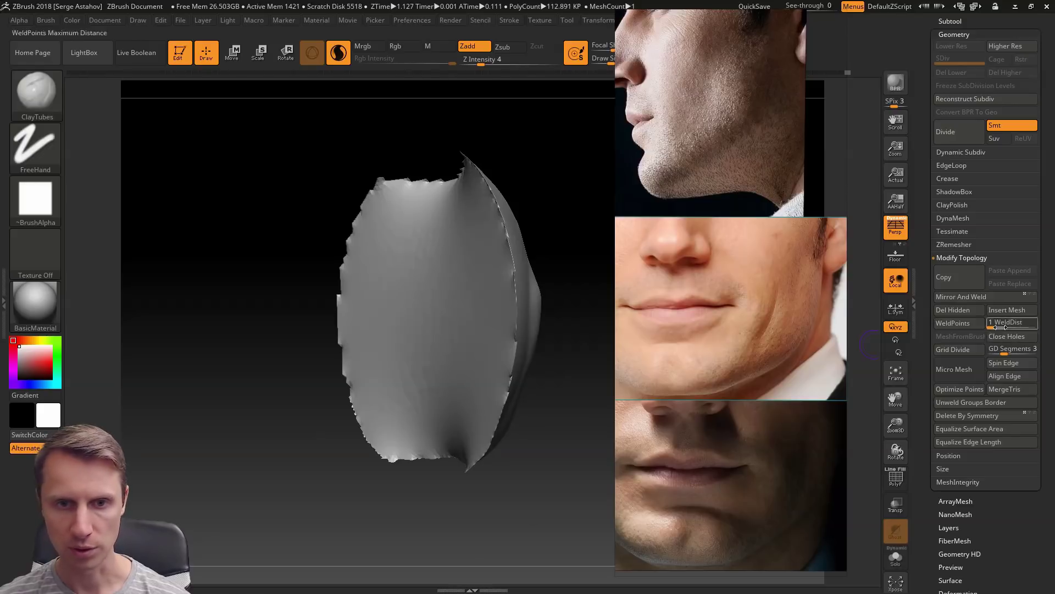
drag(581, 153, 516, 172)
drag(661, 256, 941, 259)
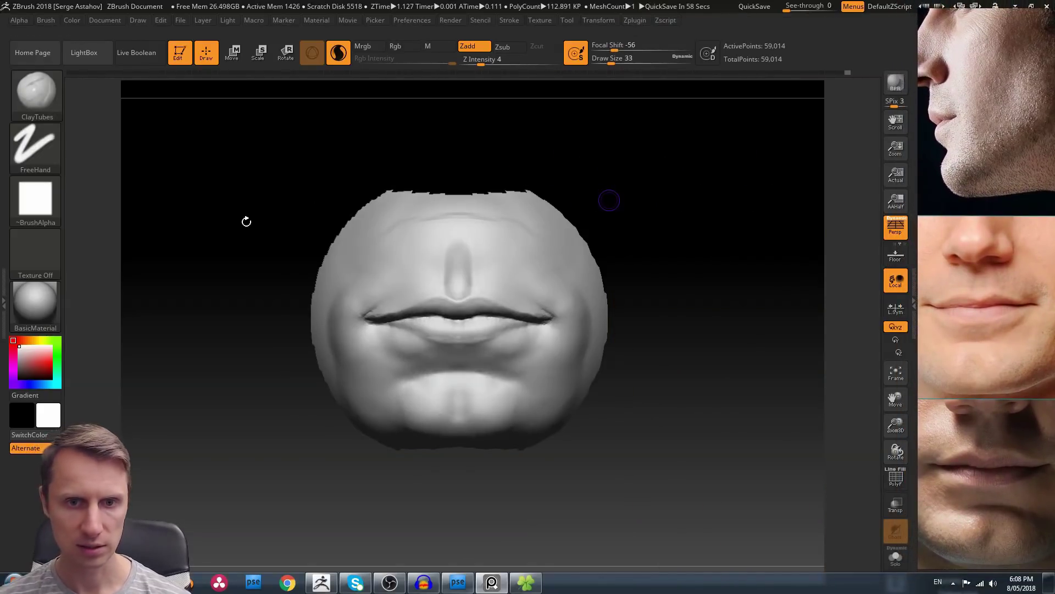
Step: Clip the mesh straight across at philtrum height and trim its jagged outer sides with the ClipCurve brush
drag(246, 221, 250, 247)
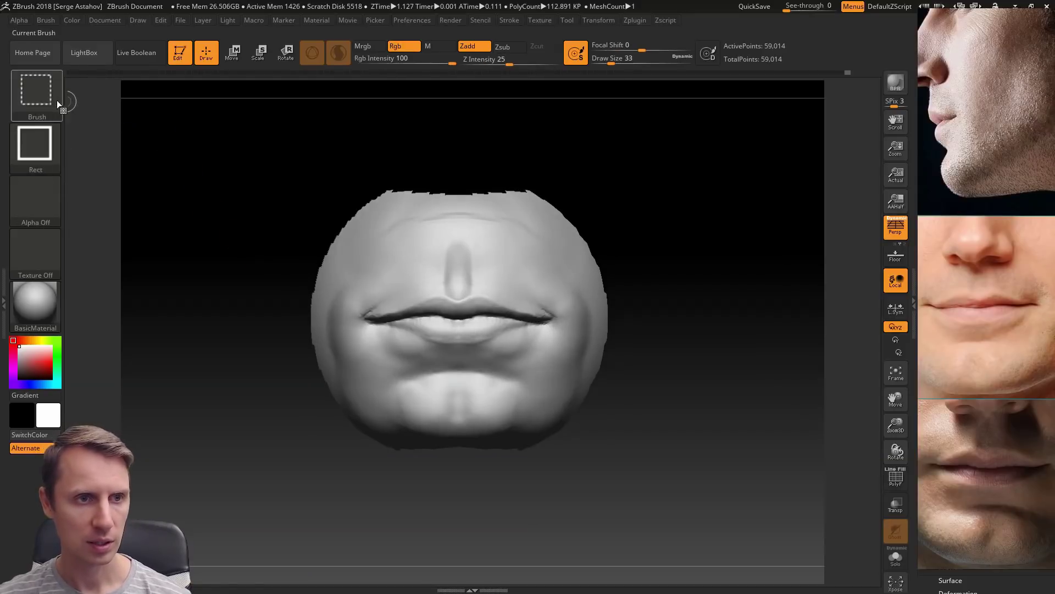
ctrl+shift+click(57, 103)
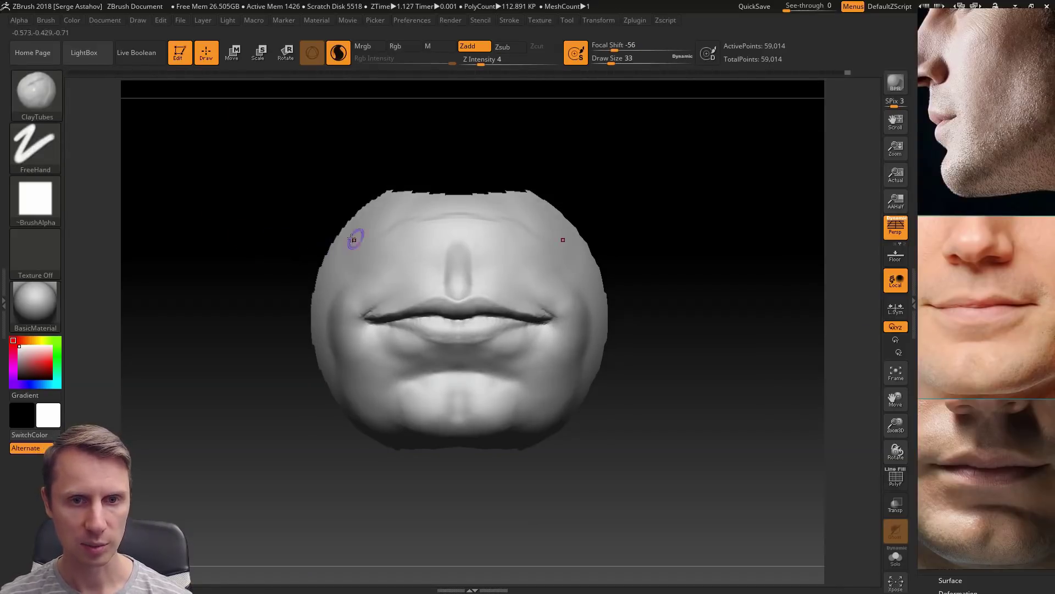
key(ctrl+shift)
ctrl+shift+drag(309, 252, 629, 251)
key(ctrl+shift)
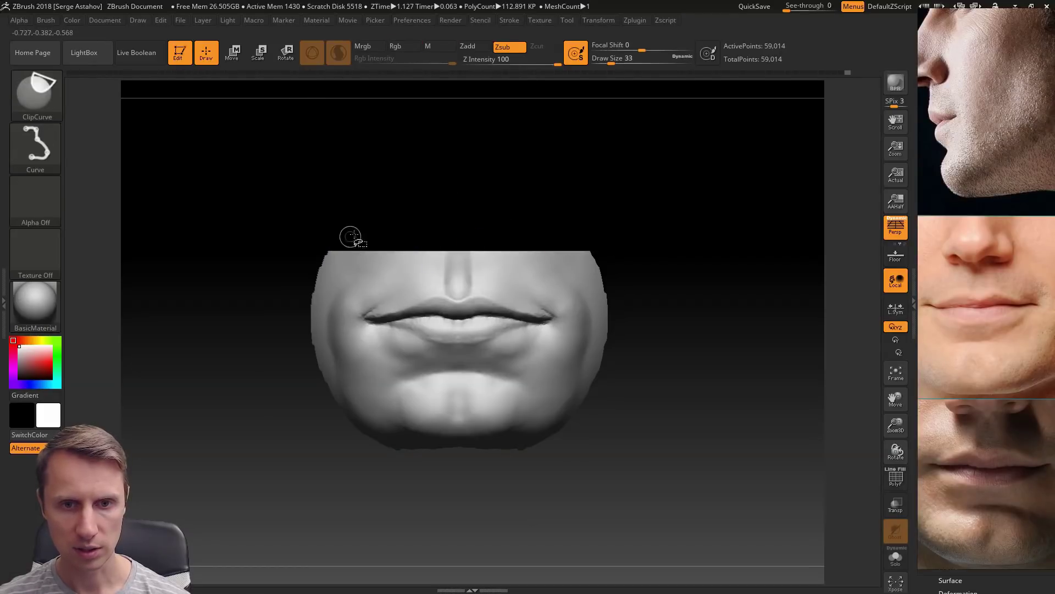
key(ctrl+shift)
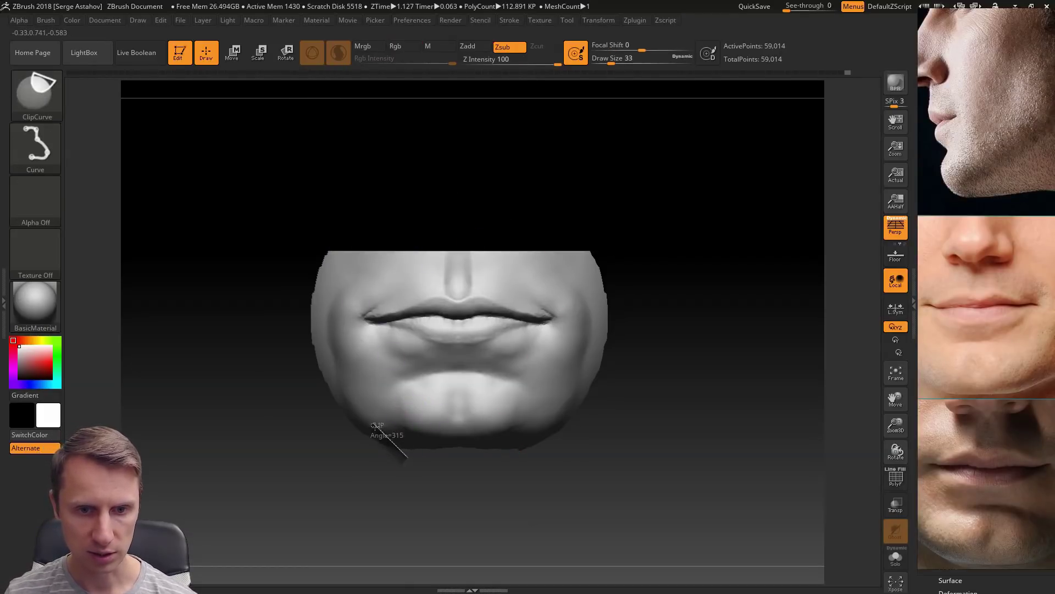
mouse_move(345, 393)
ctrl+shift+mouse_down()
mouse_move(329, 283)
mouse_move(363, 236)
ctrl+shift+mouse_up()
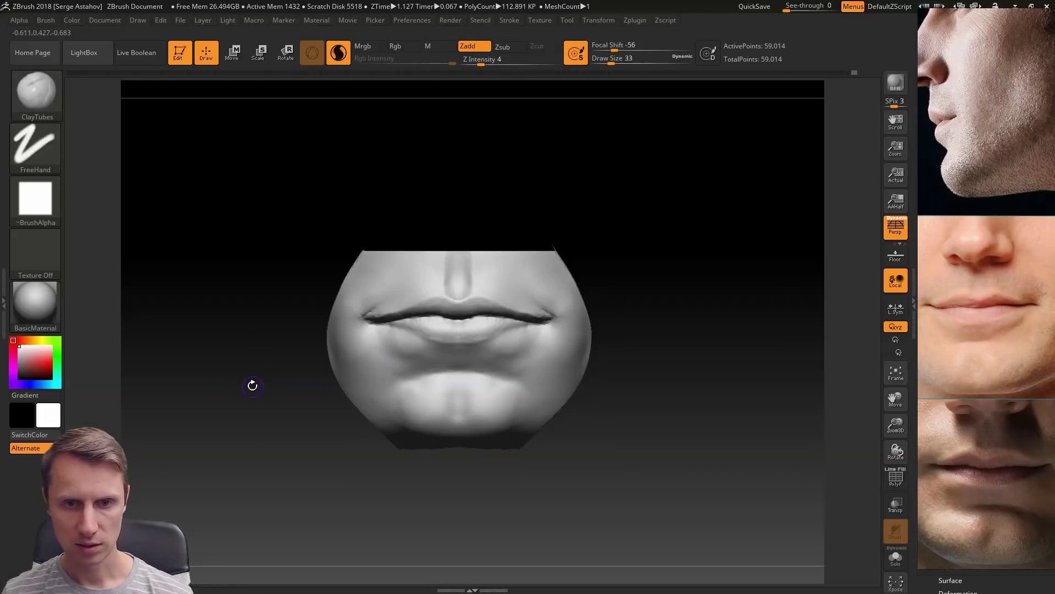
Step: Smooth the sharp clipped edge above the upper lip with the brush enlarged to Draw Size 80
drag(257, 384, 244, 356)
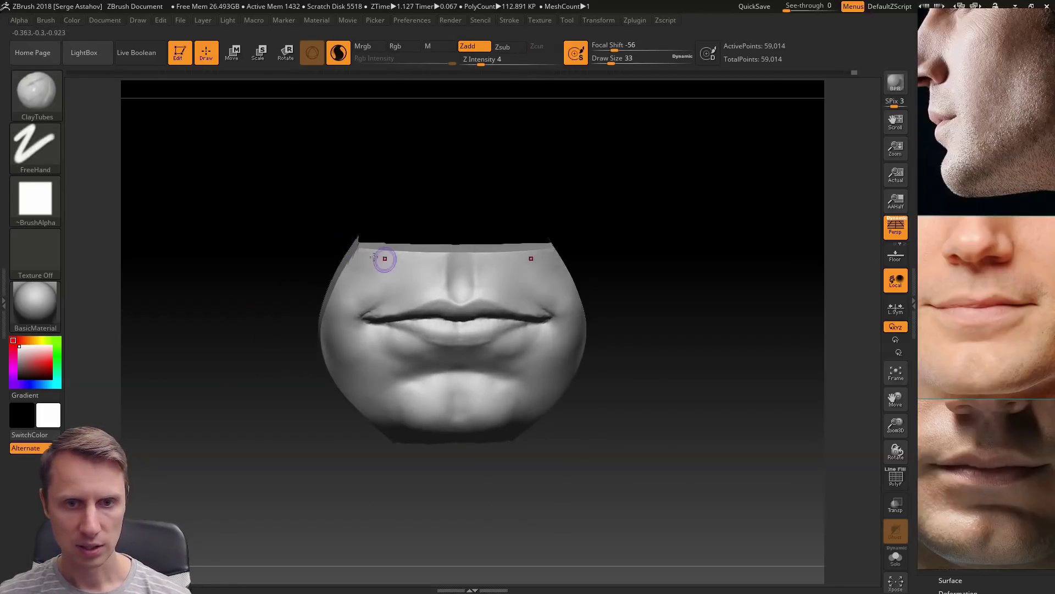
key(shift)
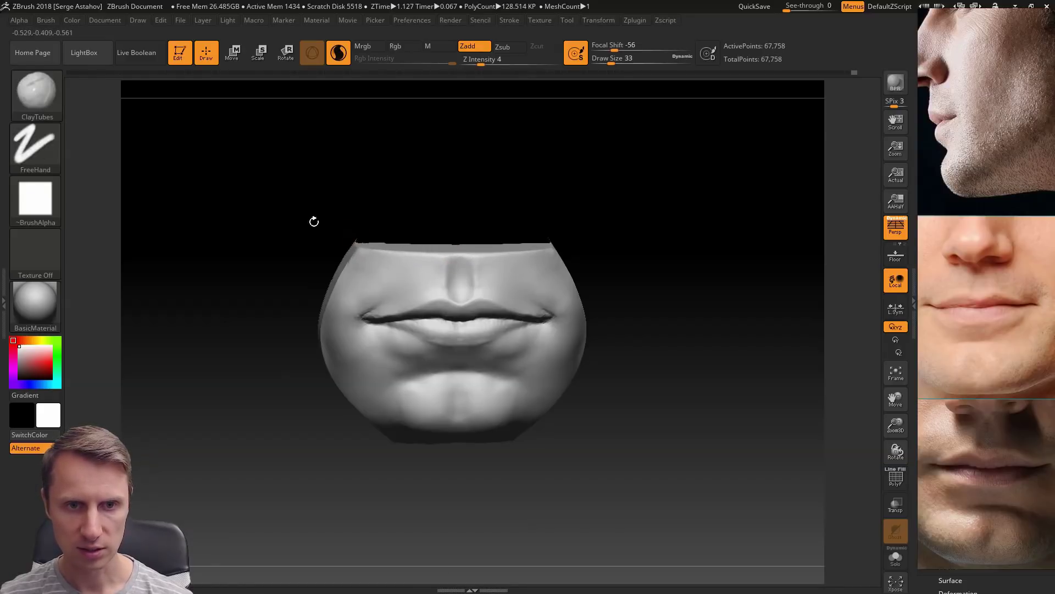
drag(313, 222, 350, 269)
key(space)
mouse_move(431, 235)
mouse_down()
mouse_move(397, 213)
mouse_move(306, 239)
mouse_up()
key(shift)
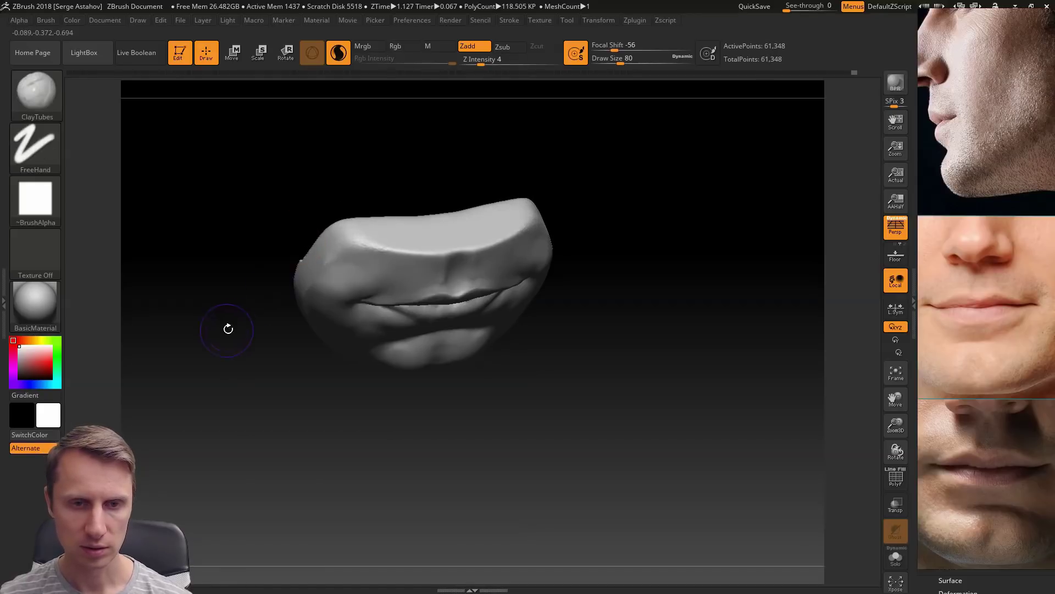
drag(229, 328, 300, 326)
mouse_move(447, 200)
shift+mouse_down()
mouse_move(458, 204)
mouse_move(383, 256)
mouse_move(369, 288)
shift+mouse_up()
Step: Smooth the side and underside edges of the cut mesh into a rounded rim at Draw Size 80
mouse_move(296, 371)
mouse_down()
mouse_move(309, 297)
mouse_move(359, 281)
mouse_move(357, 358)
mouse_move(299, 356)
mouse_move(264, 280)
mouse_move(281, 258)
mouse_up()
mouse_move(304, 325)
shift+mouse_down()
mouse_move(302, 305)
mouse_move(329, 403)
mouse_move(278, 348)
mouse_move(269, 311)
shift+mouse_up()
shift+drag(311, 241, 318, 270)
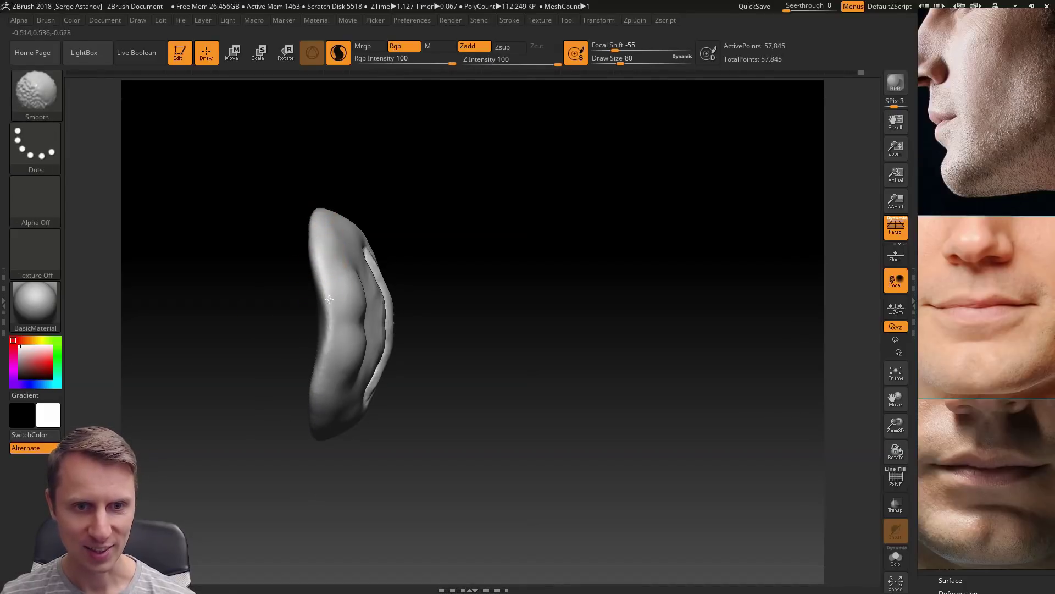
drag(239, 245, 253, 370)
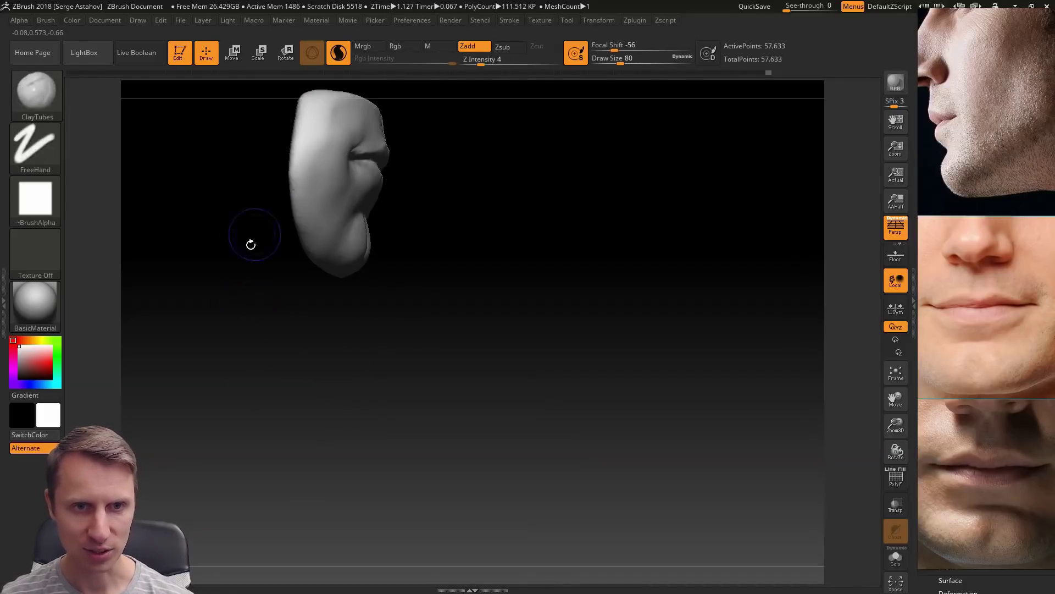
mouse_move(292, 186)
shift+mouse_down()
mouse_move(293, 166)
mouse_move(283, 181)
mouse_move(301, 200)
shift+mouse_up()
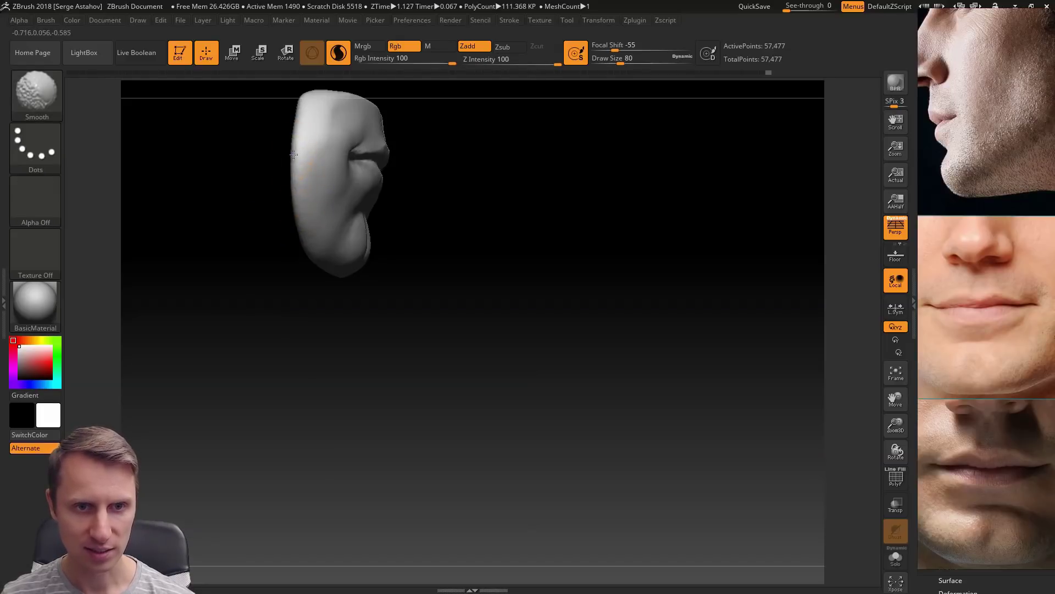
shift+drag(294, 155, 296, 182)
mouse_move(323, 320)
shift+mouse_down()
mouse_move(269, 280)
mouse_move(316, 300)
mouse_move(391, 439)
shift+mouse_up()
Step: Push the outer side edges of the mouth piece inward with the Move brush at Draw Size 197
key(b)
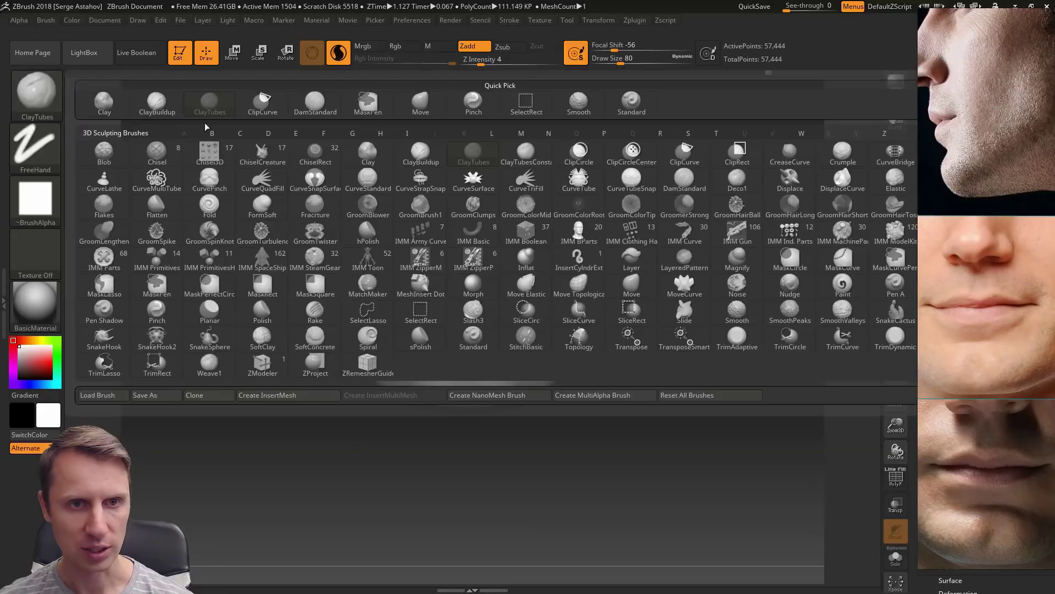
click(420, 102)
key(space)
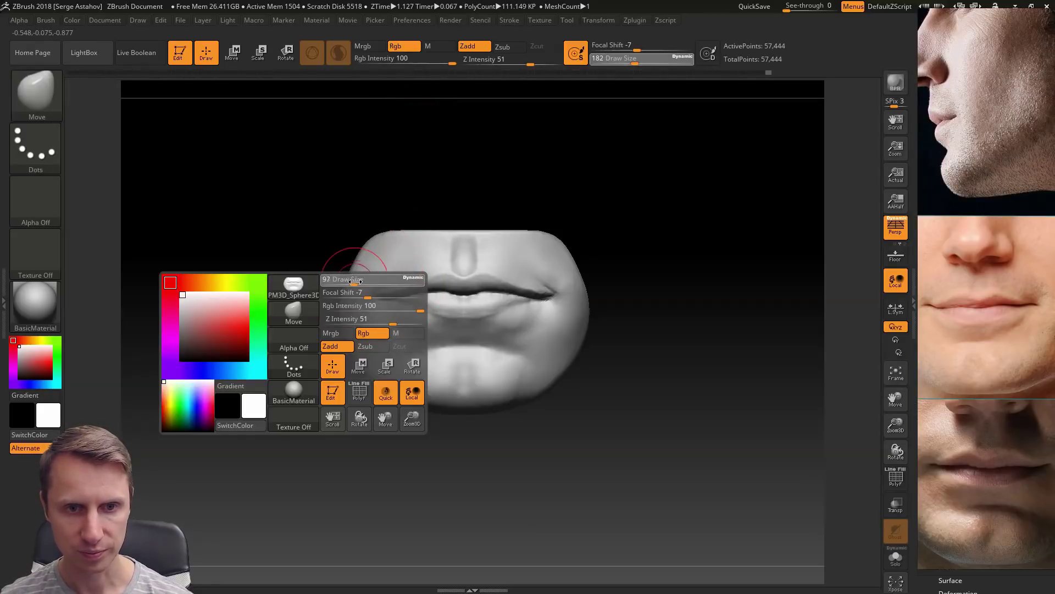
key(space)
mouse_move(344, 321)
mouse_down()
mouse_move(363, 311)
mouse_move(353, 341)
mouse_up()
key(space)
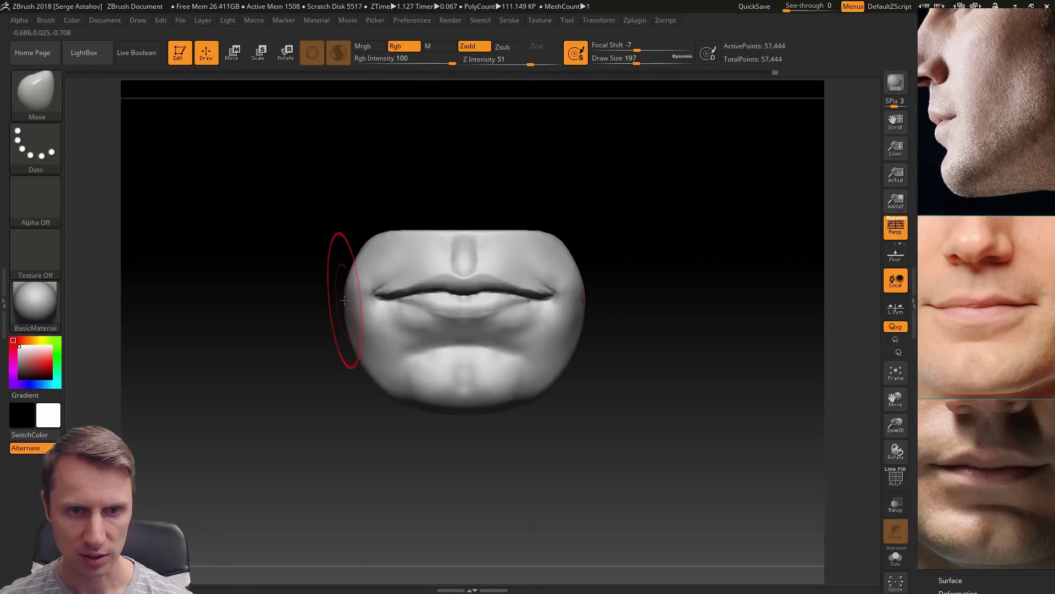
drag(345, 298, 347, 295)
drag(372, 233, 377, 234)
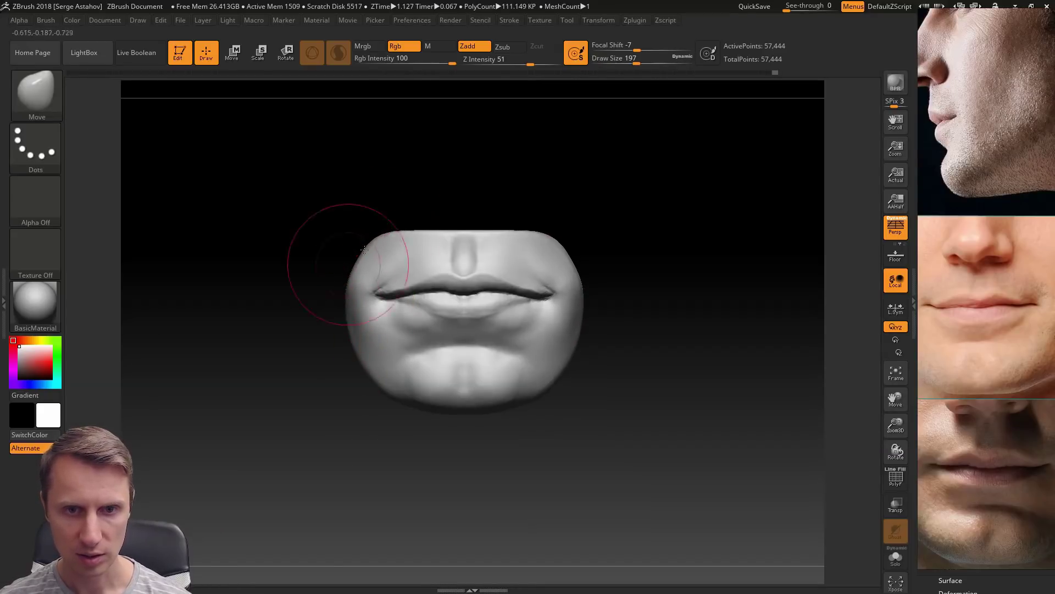
drag(349, 277, 351, 280)
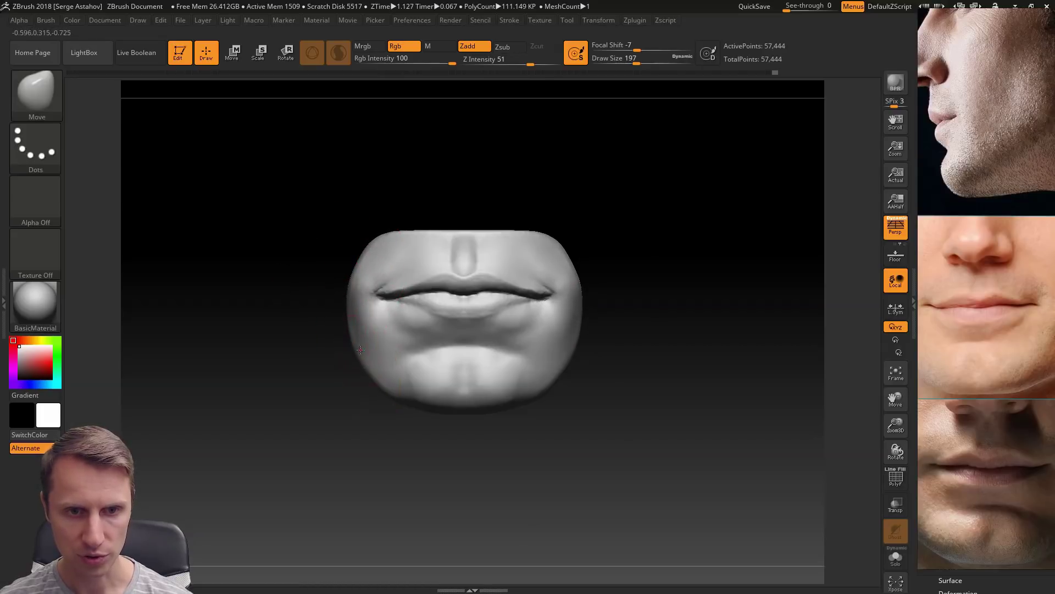
drag(360, 349, 363, 352)
drag(392, 446, 395, 328)
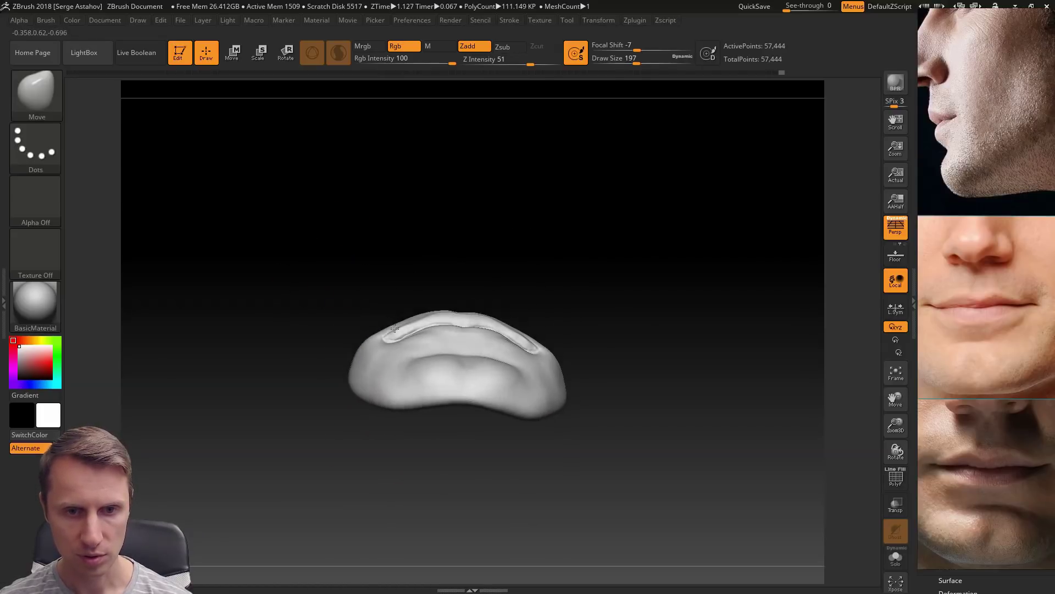
mouse_move(334, 370)
mouse_down()
mouse_move(330, 443)
mouse_move(302, 389)
mouse_move(300, 402)
mouse_move(349, 363)
mouse_up()
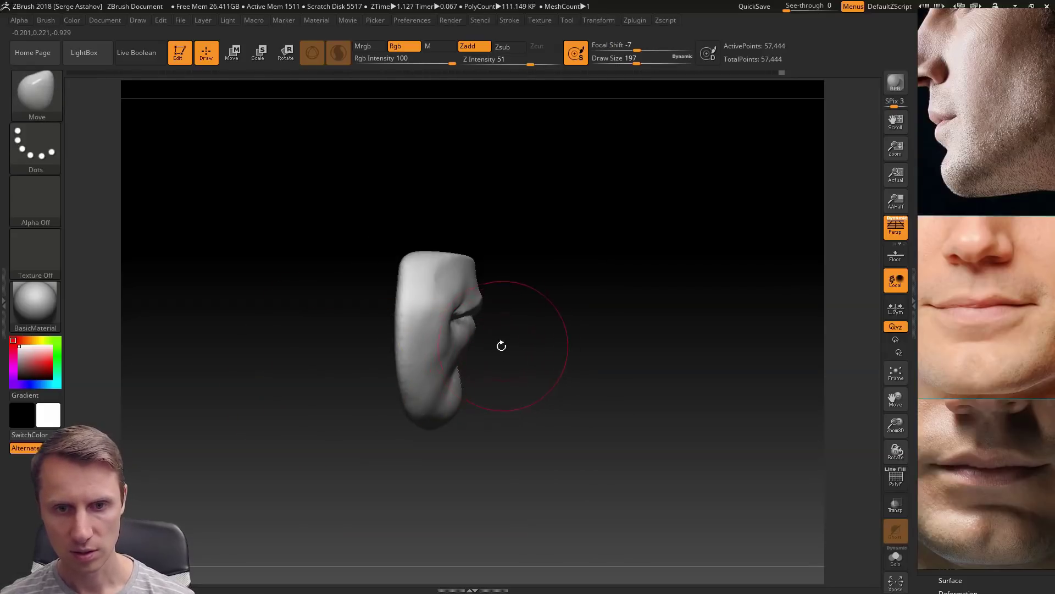
Step: Adjust the lips' side profile against the profile reference with the Move brush
mouse_move(523, 371)
alt+mouse_down()
mouse_move(502, 358)
mouse_move(523, 372)
mouse_move(522, 389)
alt+mouse_up()
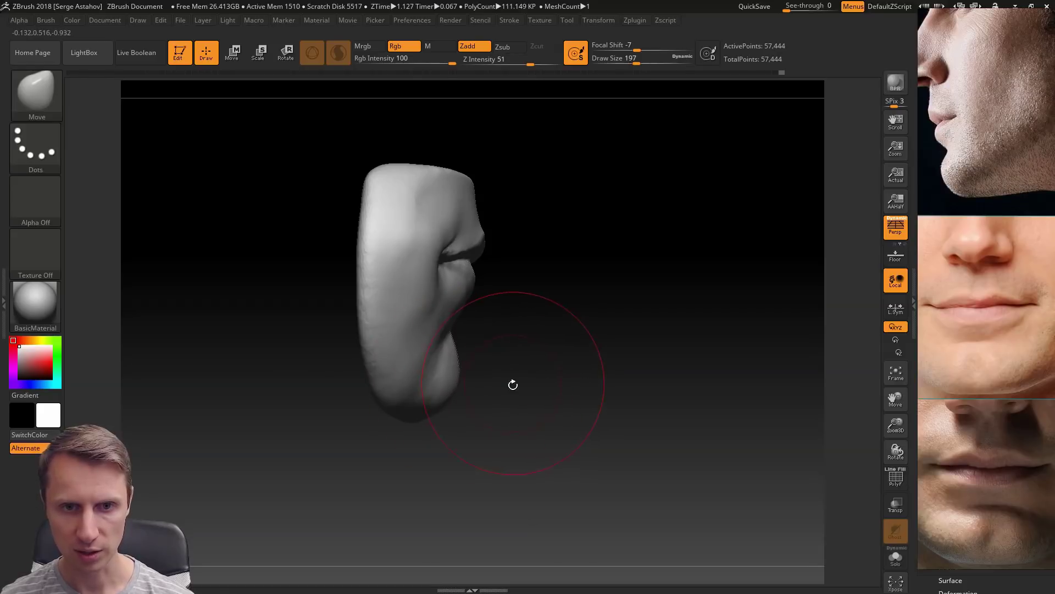
mouse_move(568, 328)
mouse_down()
mouse_move(447, 255)
mouse_move(507, 288)
mouse_move(486, 251)
mouse_move(542, 285)
mouse_up()
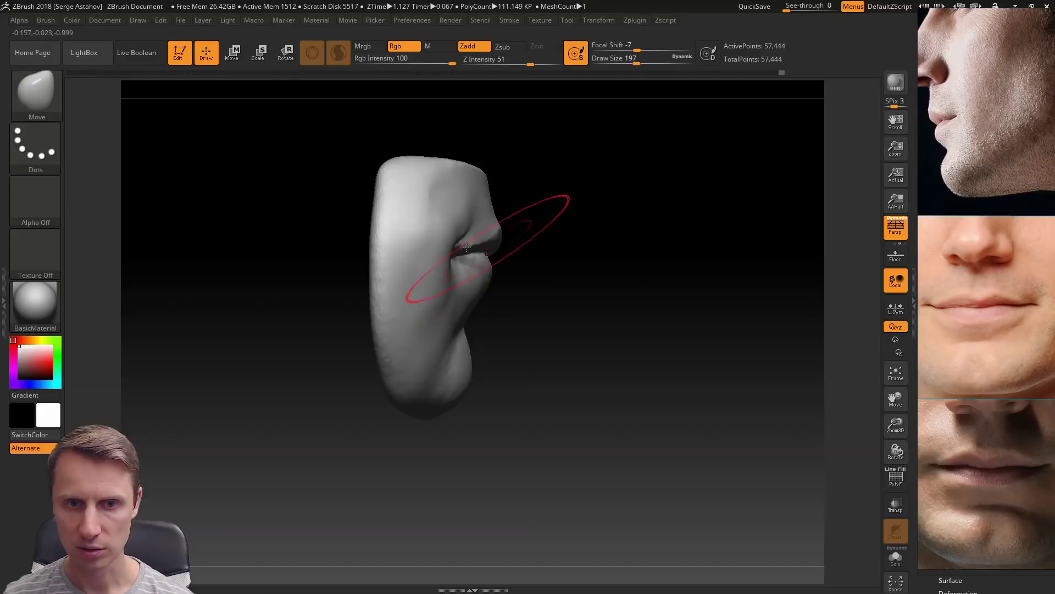
drag(522, 308, 554, 290)
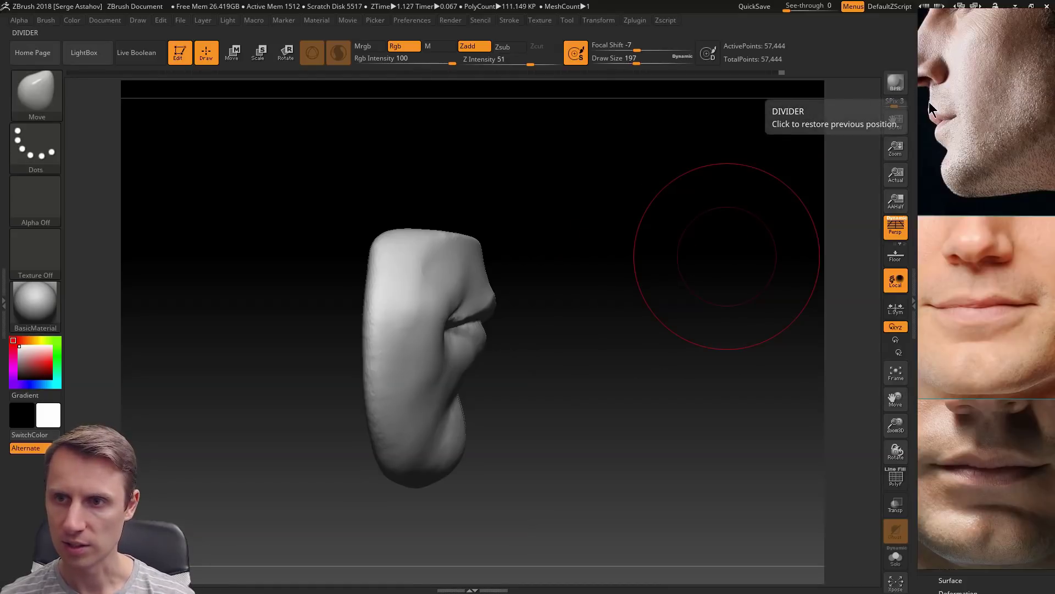
drag(610, 266, 551, 246)
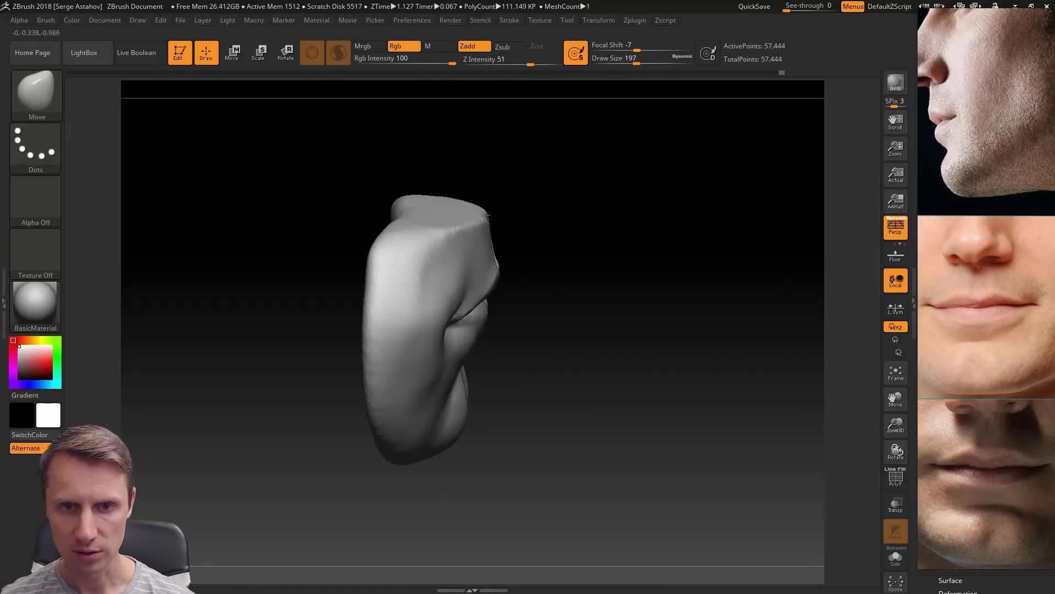
mouse_move(559, 257)
mouse_down()
mouse_move(556, 236)
mouse_move(511, 207)
mouse_move(527, 203)
mouse_move(542, 236)
mouse_move(464, 245)
mouse_up()
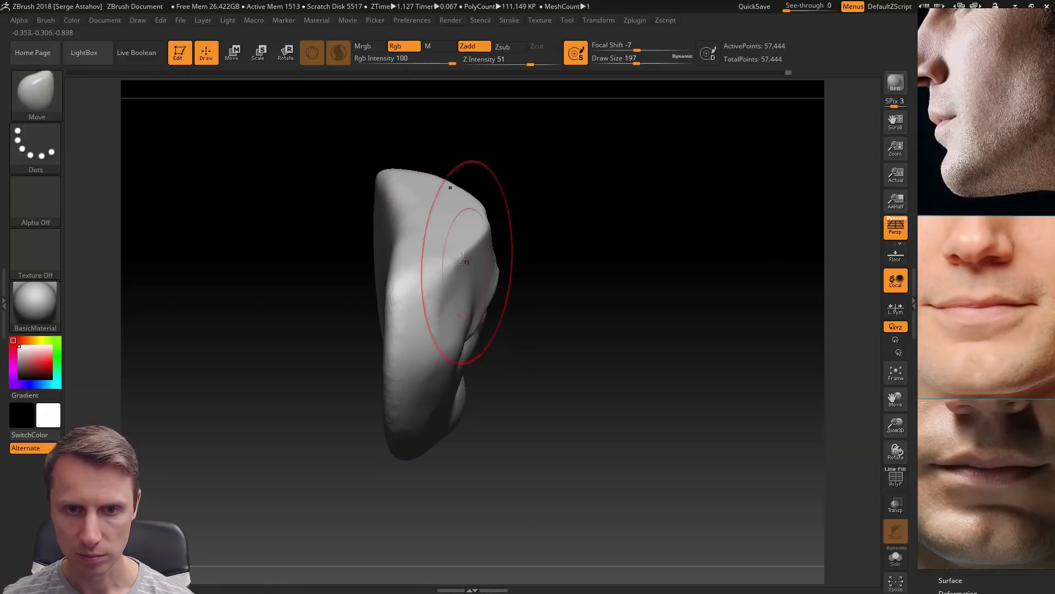
mouse_move(526, 290)
mouse_down()
mouse_move(526, 276)
mouse_move(606, 353)
mouse_move(577, 342)
mouse_up()
Step: Reshape and lift the mouth corners with the Move brush at Draw Size 163 and 101
alt+drag(311, 311, 214, 309)
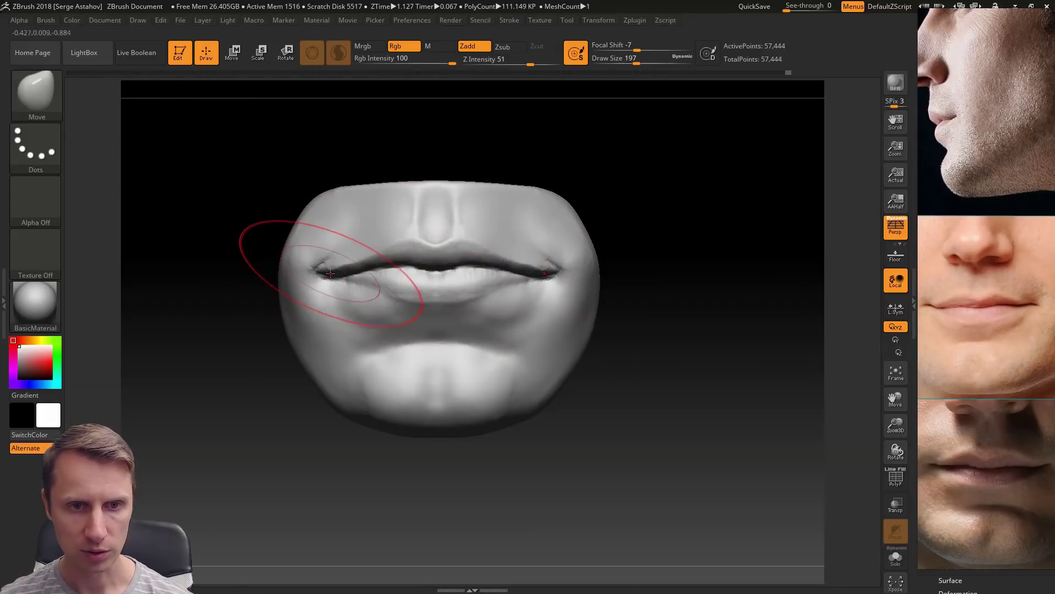
key(space)
drag(332, 273, 324, 274)
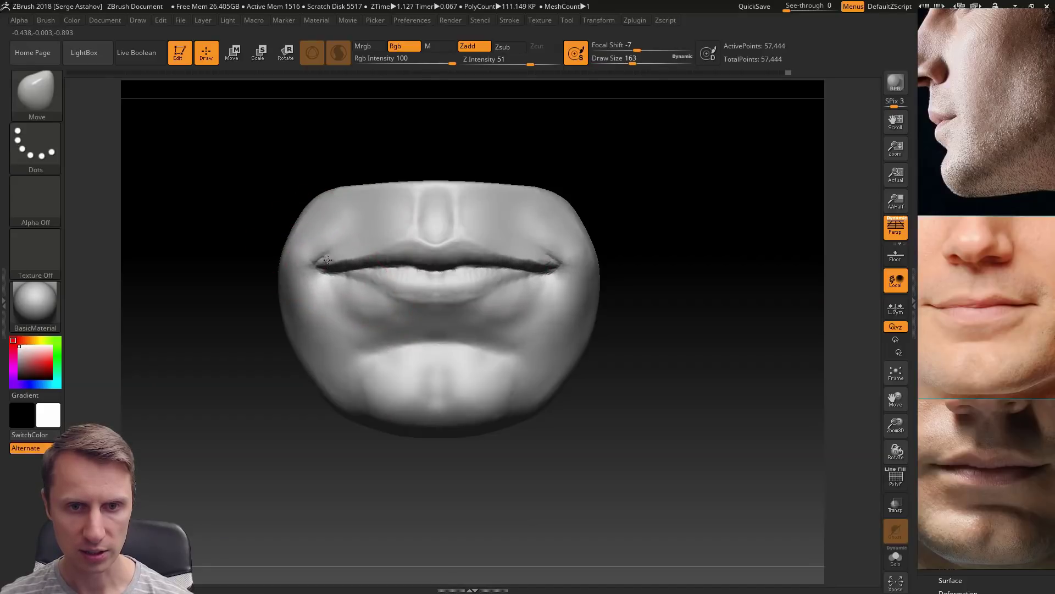
key(space)
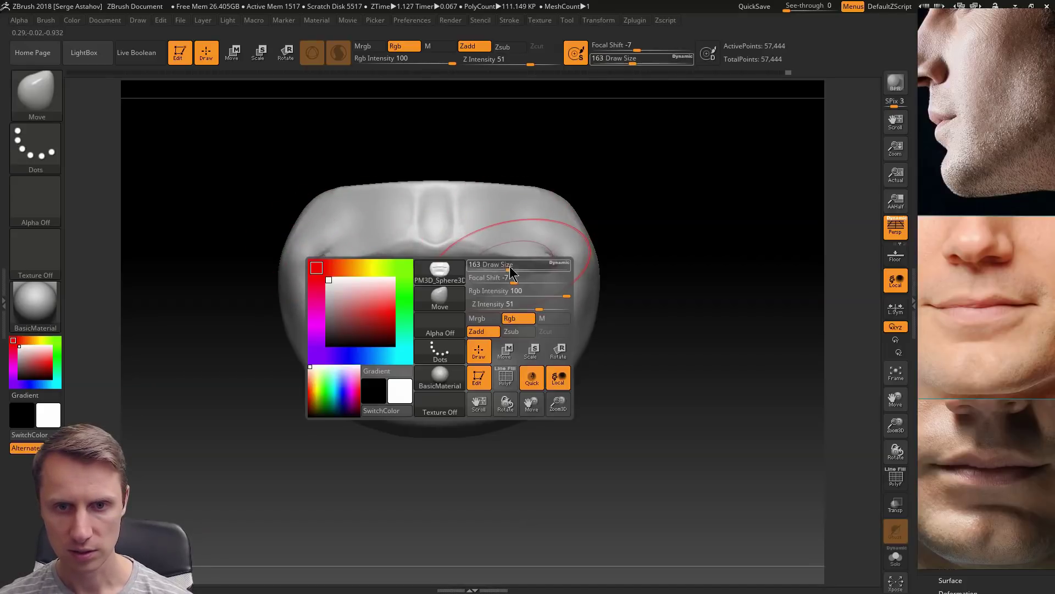
drag(513, 265, 502, 265)
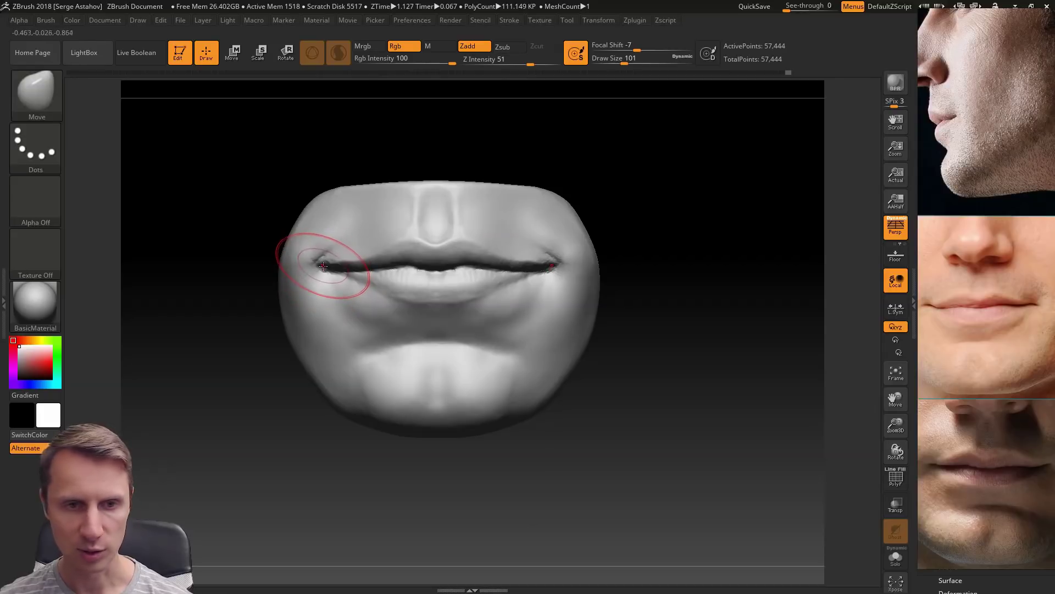
drag(322, 264, 320, 262)
alt+drag(202, 293, 213, 345)
Step: Refine the outline of the upper lip with the Move brush at Draw Size 71 and 39
key(space)
drag(385, 282, 380, 282)
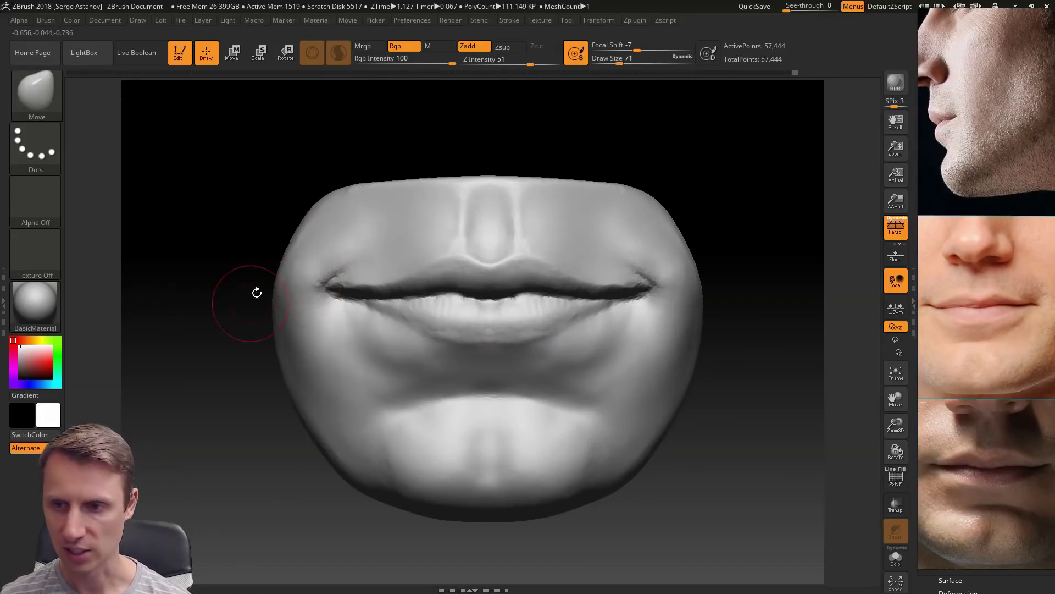
drag(215, 363, 225, 347)
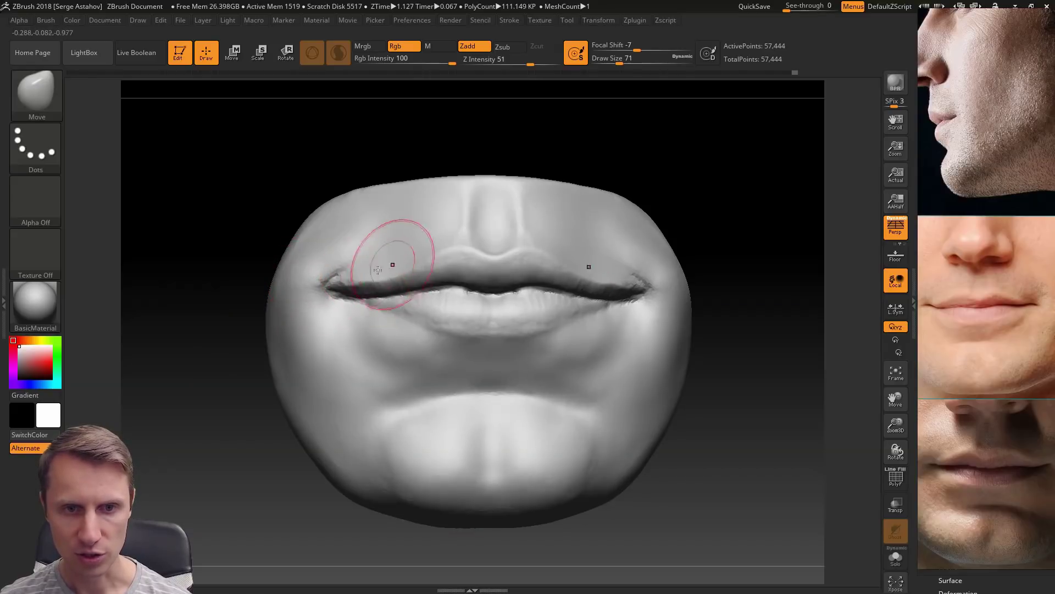
drag(409, 276, 415, 266)
key(space)
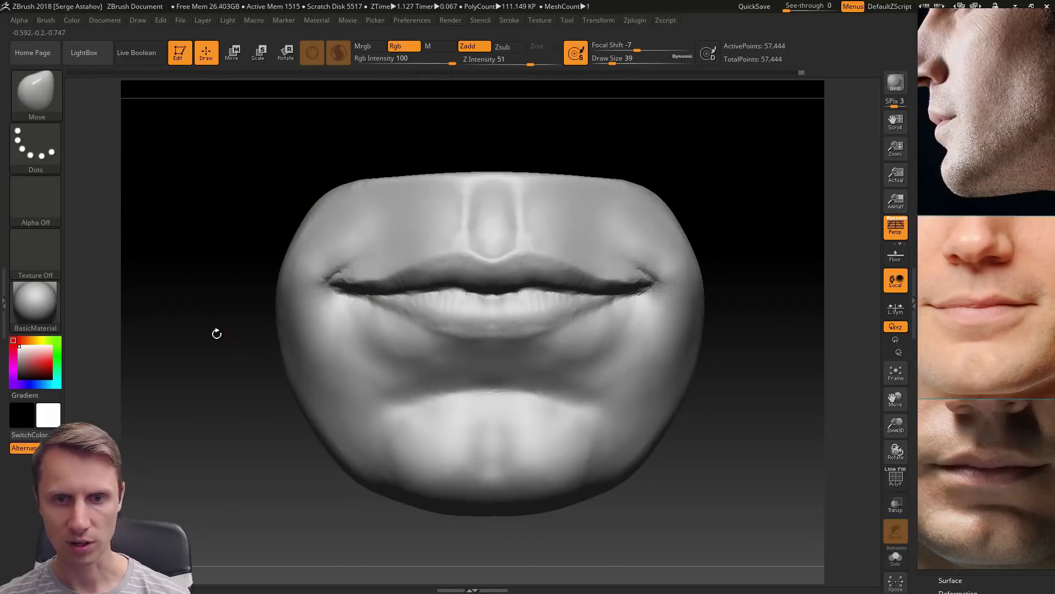
alt+drag(216, 333, 209, 297)
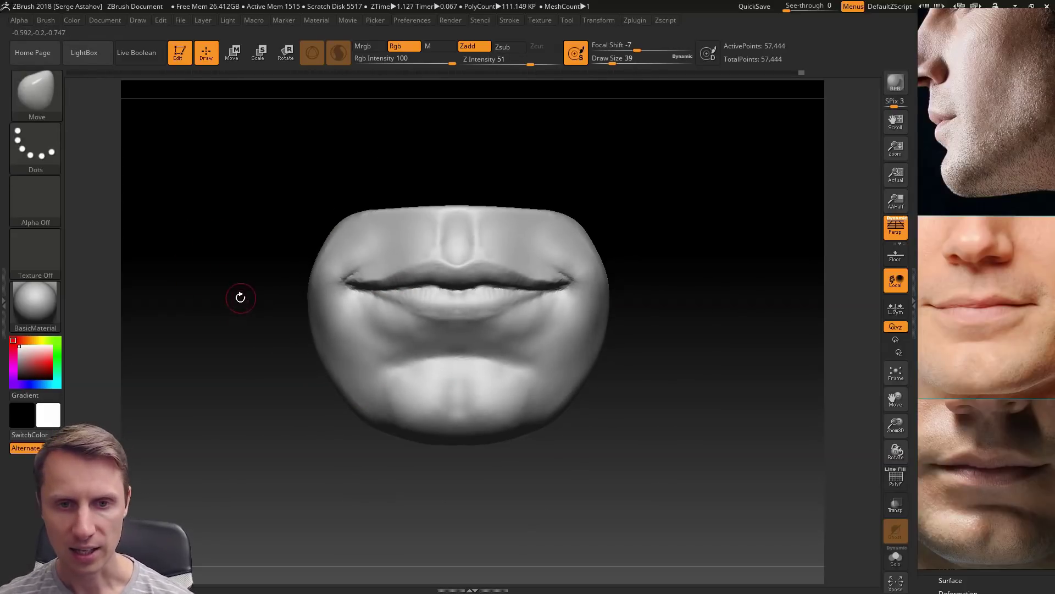
Step: Adjust the philtrum base and the centre of the upper lip with the Move brush at Draw Size 51 and 65
key(space)
drag(476, 270, 479, 270)
mouse_move(443, 151)
alt+mouse_down()
mouse_move(439, 163)
mouse_move(450, 160)
alt+mouse_up()
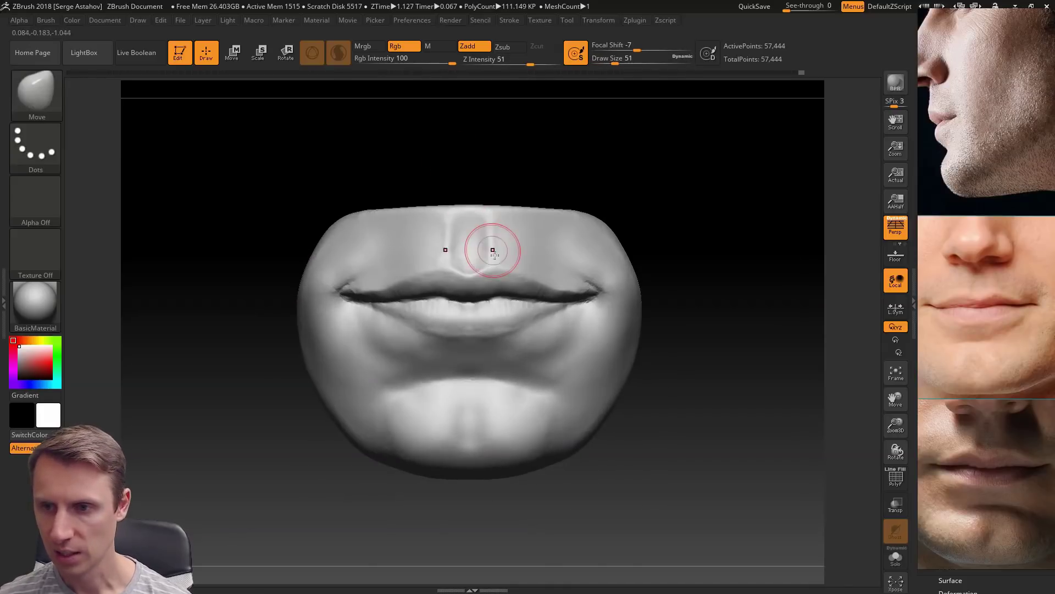
right_click(459, 282)
drag(459, 282, 467, 281)
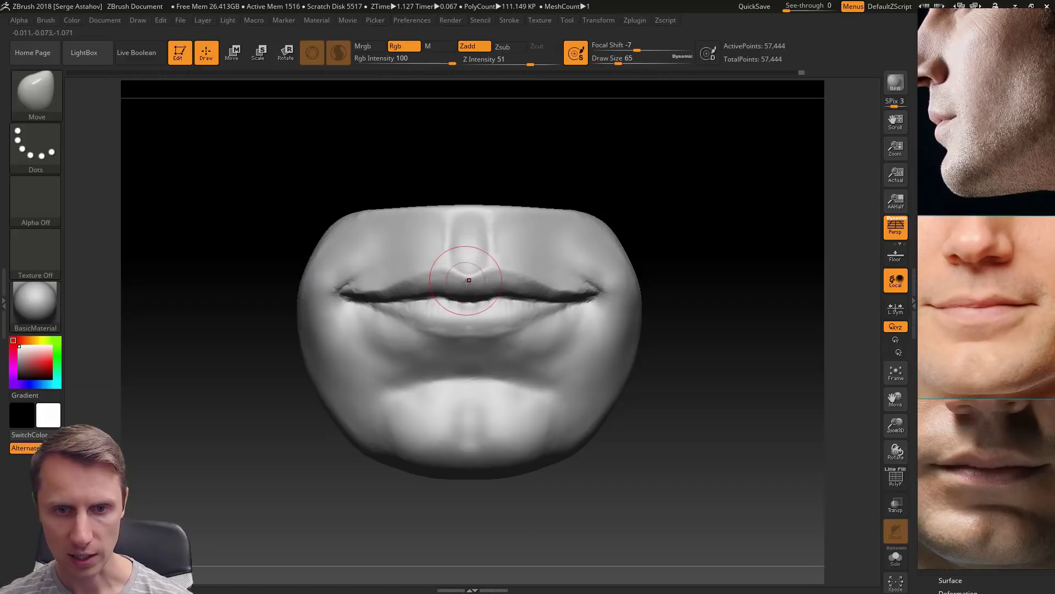
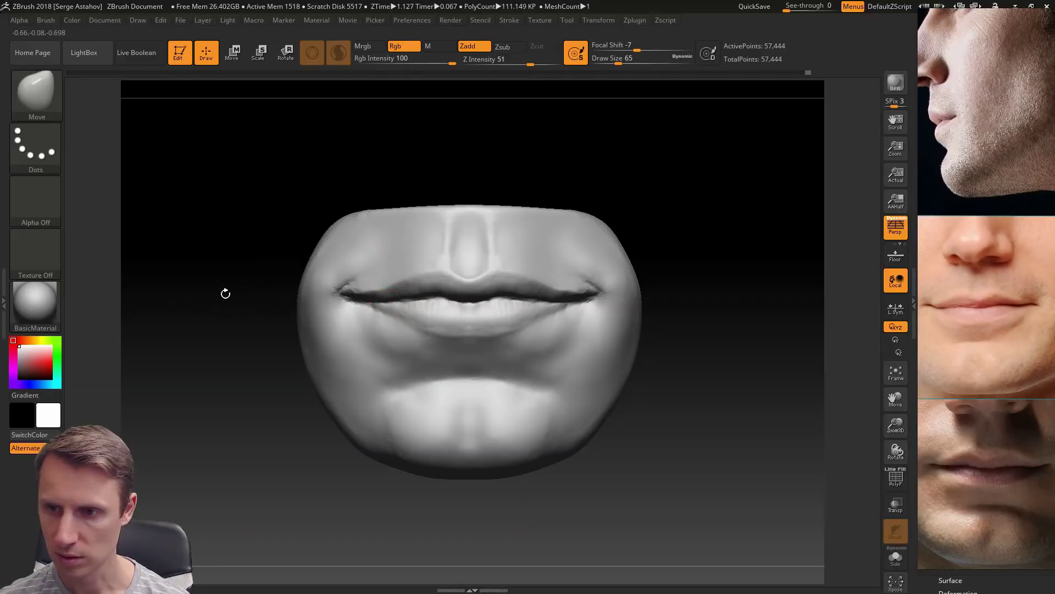
Step: Build up volume along the upper lip with the ClayTubes brush at Draw Size 35
alt+drag(224, 293, 198, 288)
click(45, 101)
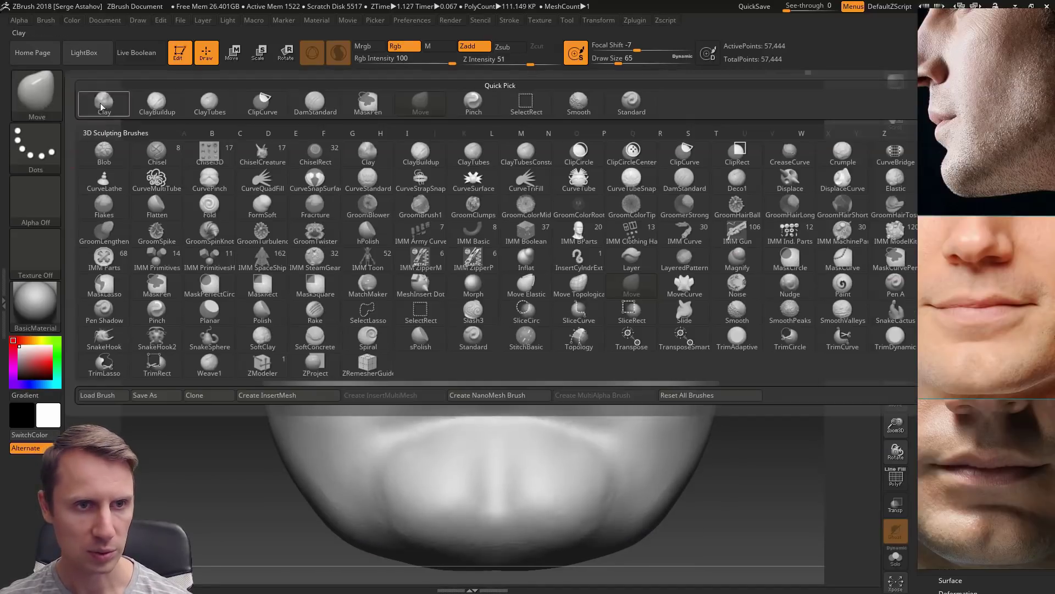
click(212, 104)
key(space)
mouse_move(389, 304)
mouse_down()
mouse_move(370, 292)
mouse_move(385, 313)
mouse_move(356, 313)
mouse_move(431, 284)
mouse_up()
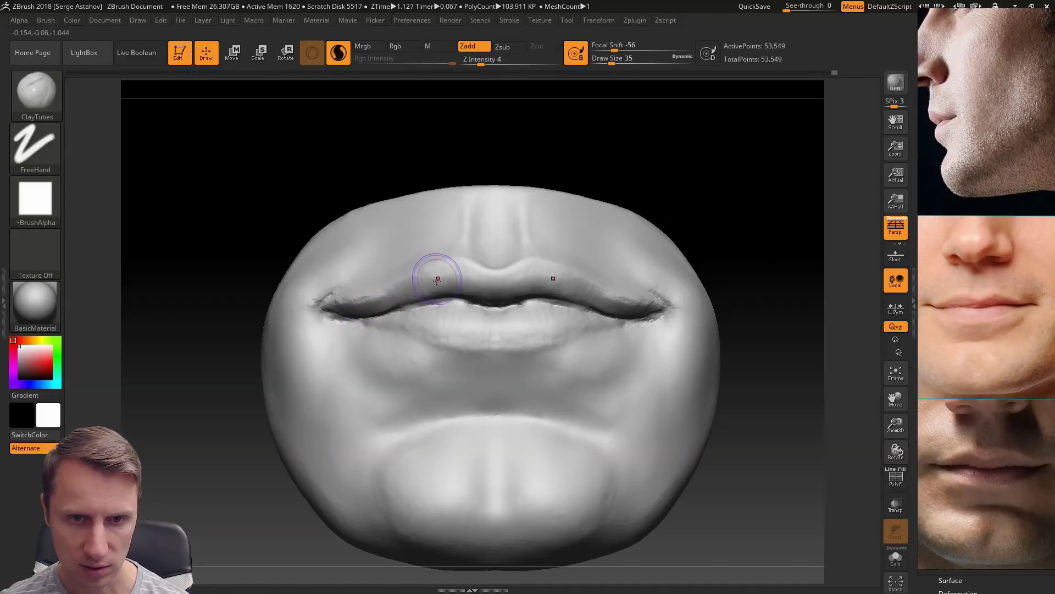
drag(295, 191, 266, 309)
Step: Add clay to both sides of the chin with ClayTubes and smooth it into the surrounding surface
mouse_move(209, 369)
alt+mouse_down()
mouse_move(228, 367)
mouse_move(257, 413)
alt+mouse_up()
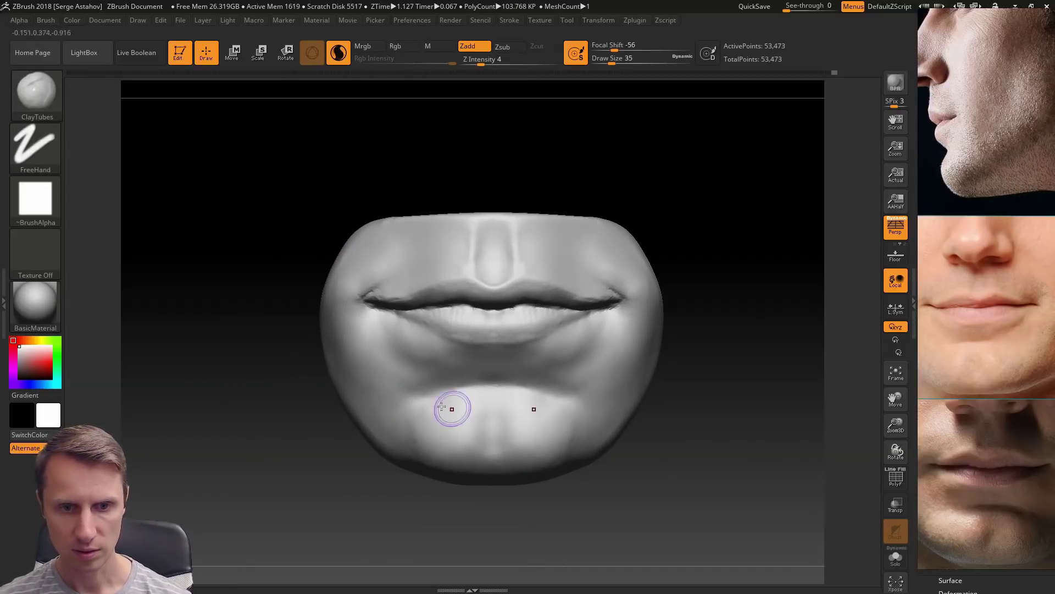
drag(407, 417, 413, 438)
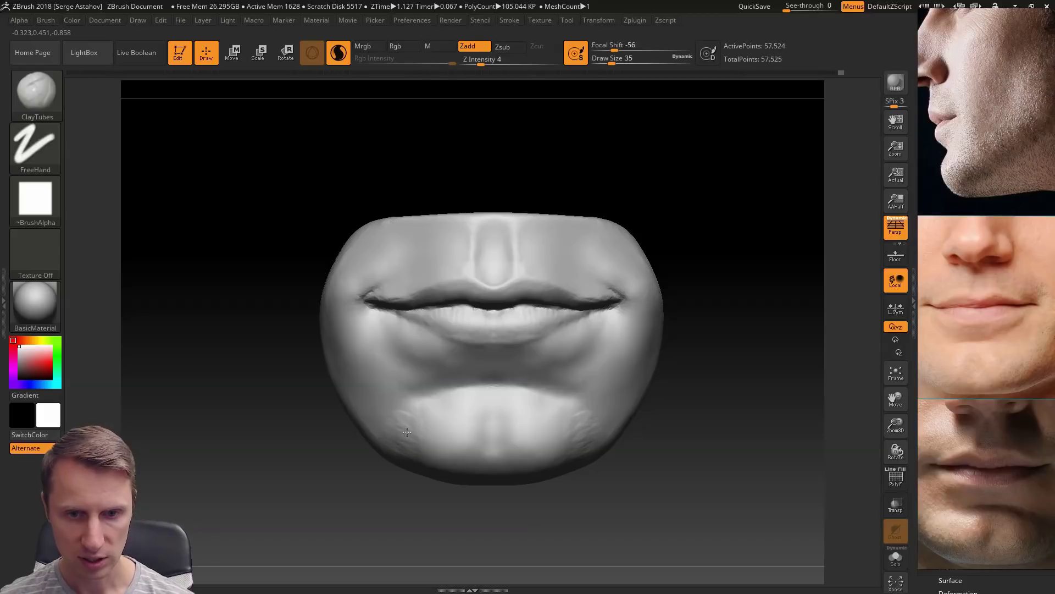
mouse_move(393, 450)
shift+mouse_down()
mouse_move(412, 421)
mouse_move(403, 430)
shift+mouse_up()
Step: Reshape the curvature of the mouth and chin from below with the Move brush at Draw Size 187
mouse_move(288, 452)
mouse_down()
mouse_move(271, 438)
mouse_move(549, 380)
mouse_move(291, 420)
mouse_move(280, 323)
mouse_up()
drag(358, 299, 297, 257)
click(39, 95)
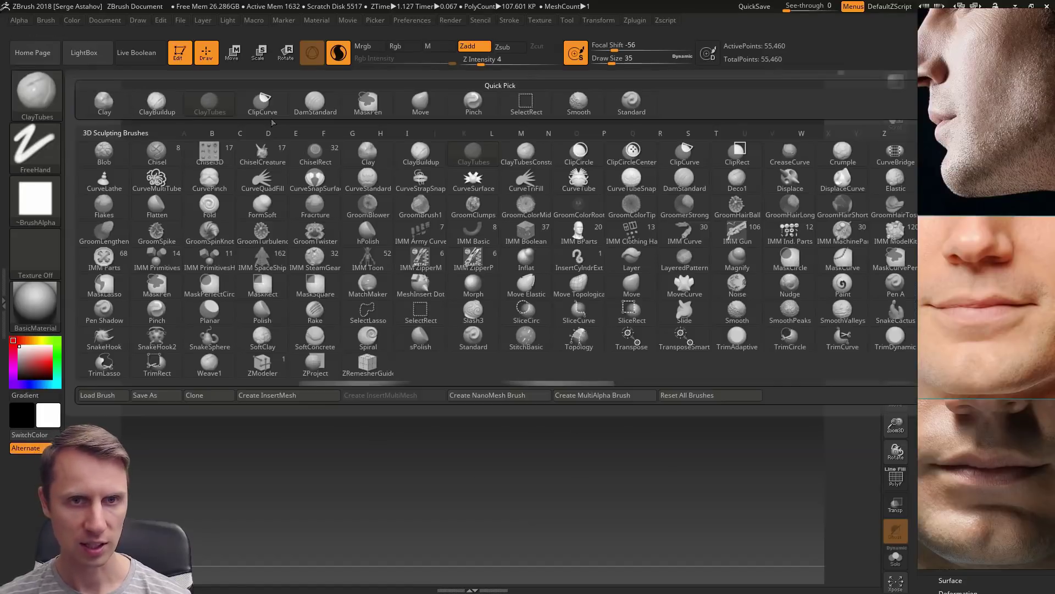
click(420, 103)
key(space)
drag(481, 294, 496, 293)
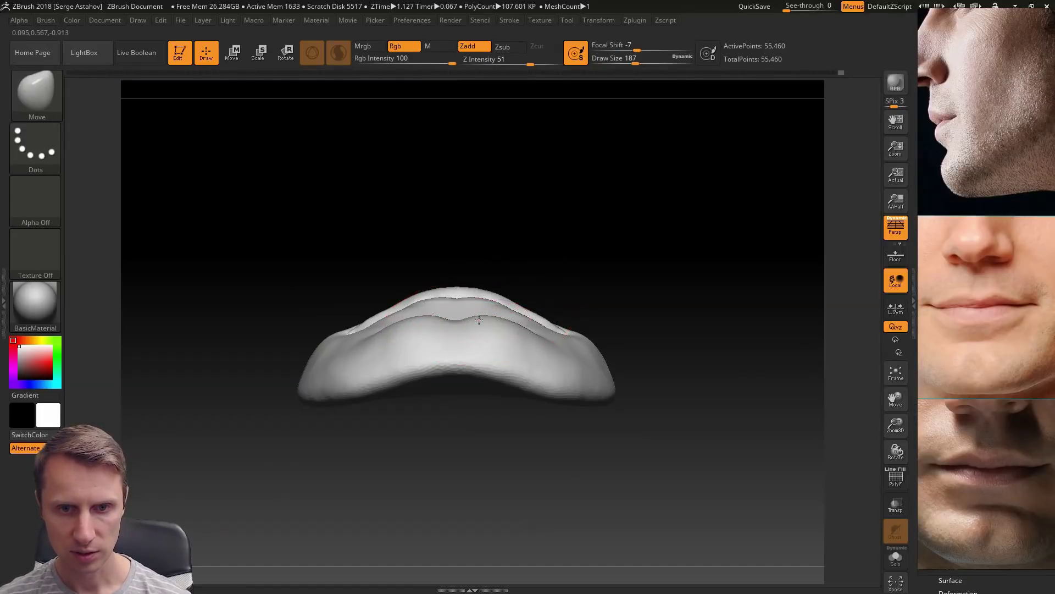
drag(438, 217, 577, 306)
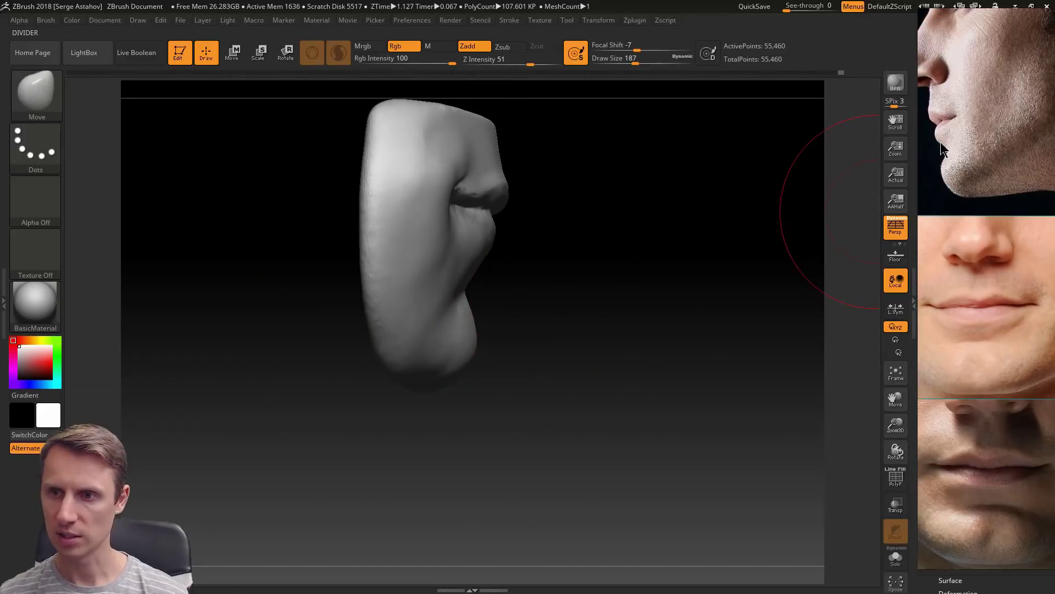
Step: Refine the chin's side profile against the reference with the Move brush at Draw Size 116
key(space)
drag(485, 328, 468, 326)
key(space)
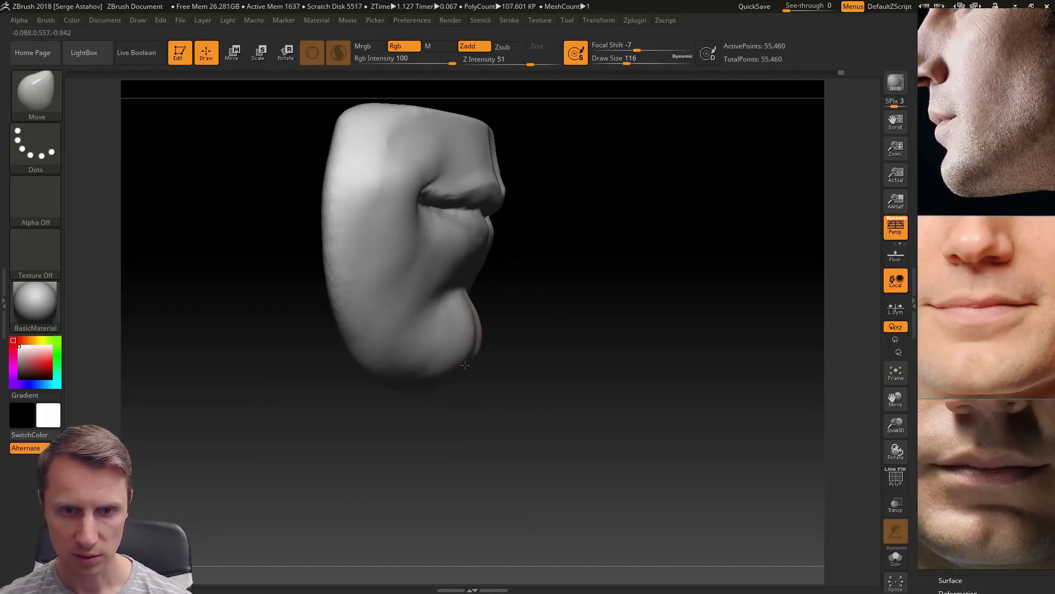
drag(459, 377, 502, 378)
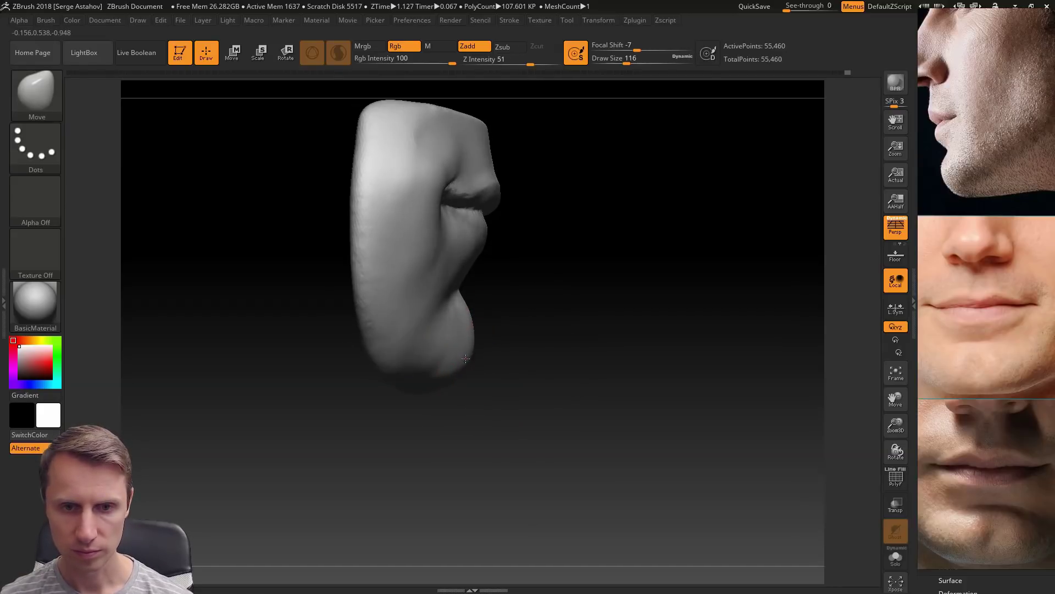
mouse_move(489, 351)
mouse_down()
mouse_move(516, 384)
mouse_move(537, 358)
mouse_move(436, 342)
mouse_up()
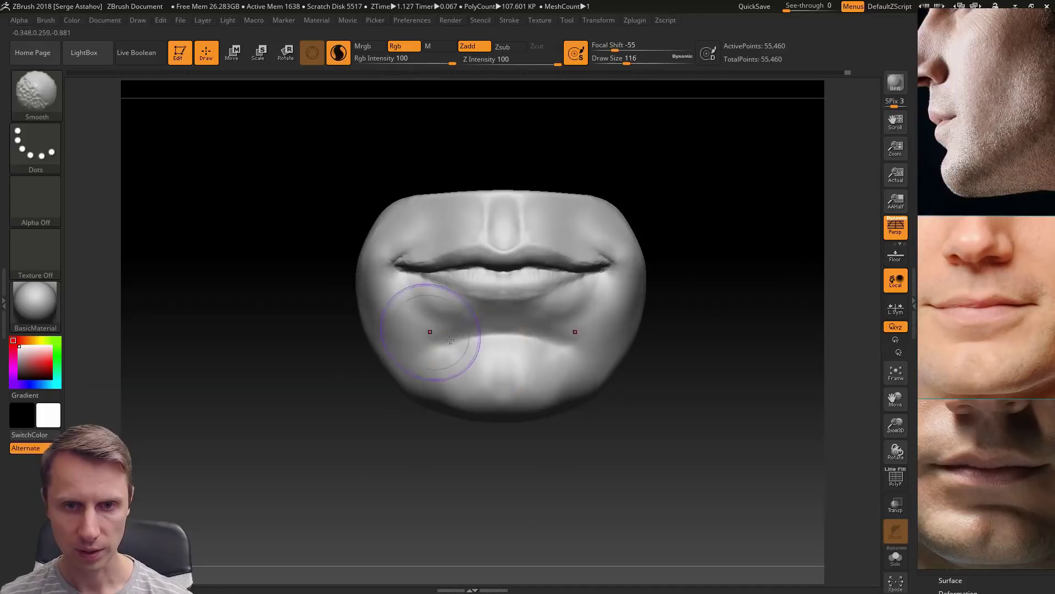
Step: Refine the cupid's bow at the centre of the upper lip with the Move brush at Draw Size 25
alt+drag(271, 344, 251, 364)
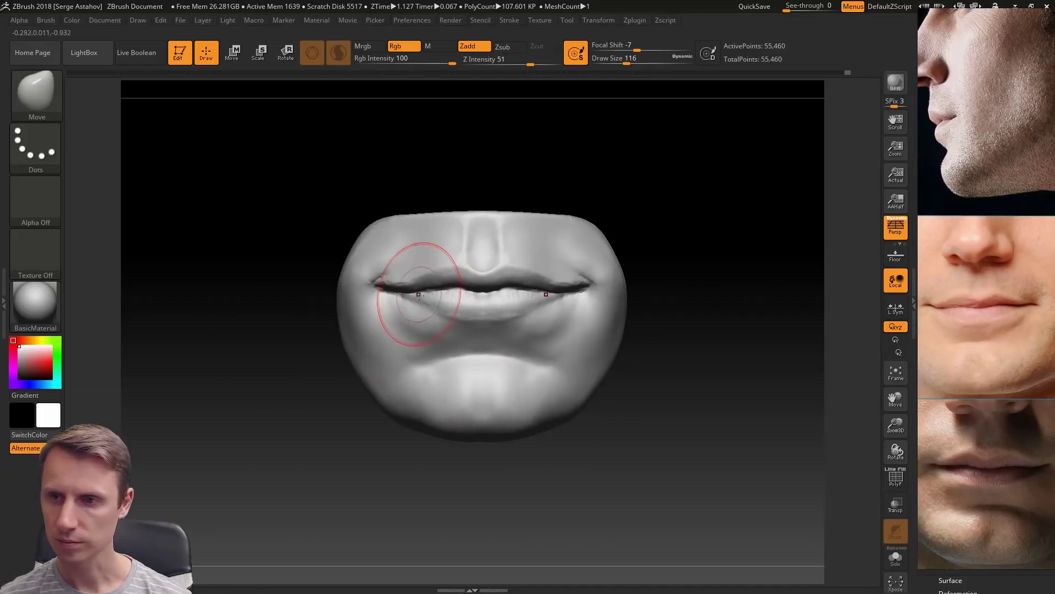
mouse_move(278, 248)
alt+mouse_down()
mouse_move(266, 243)
mouse_move(279, 257)
mouse_move(214, 277)
alt+mouse_up()
key(space)
drag(469, 278, 458, 278)
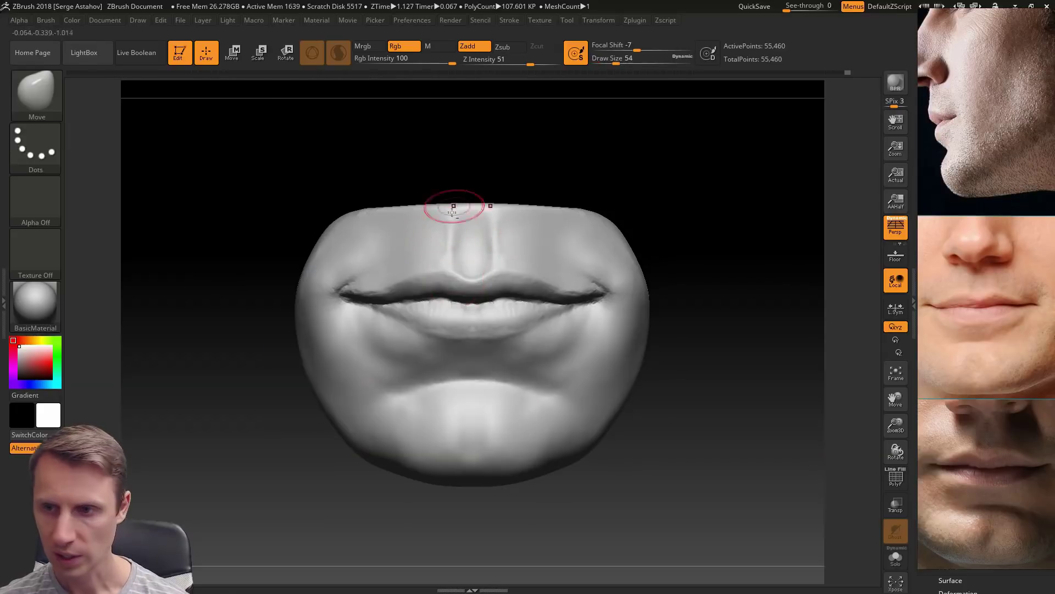
alt+drag(483, 149, 488, 219)
key(space)
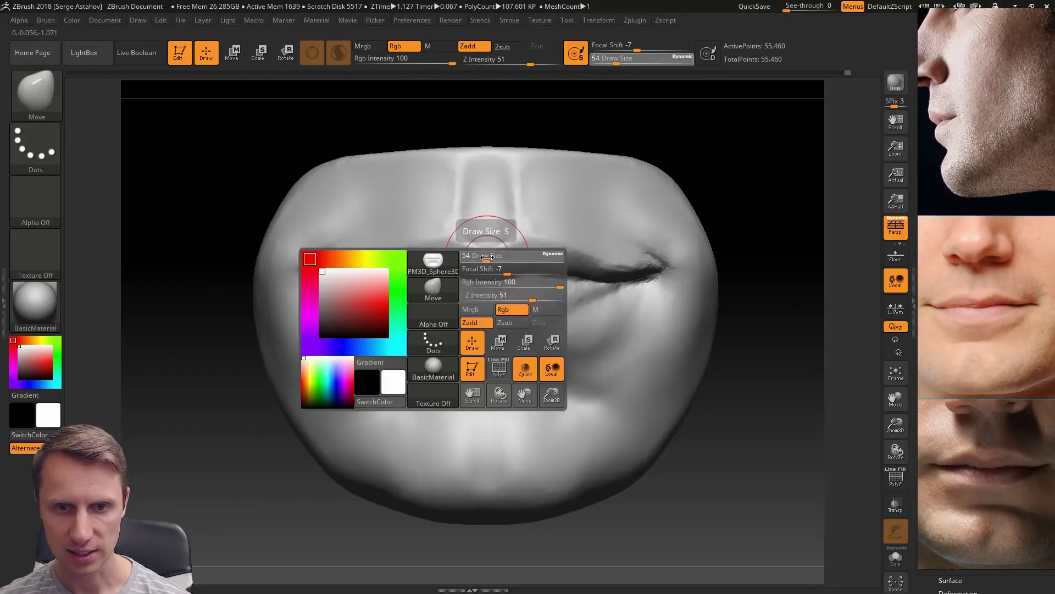
key(space)
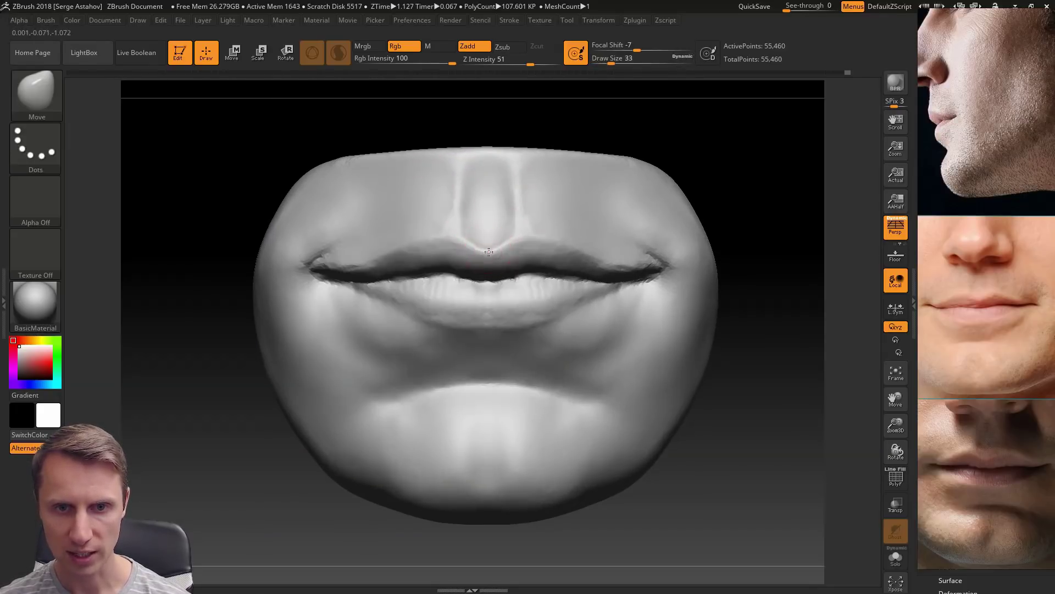
key(space)
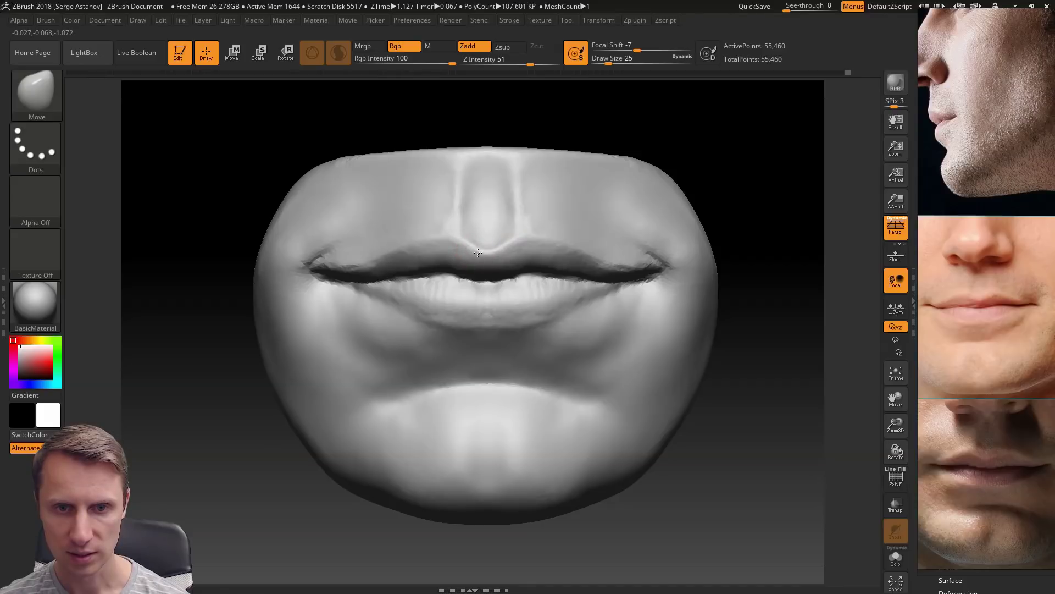
drag(473, 249, 472, 246)
alt+drag(188, 221, 215, 229)
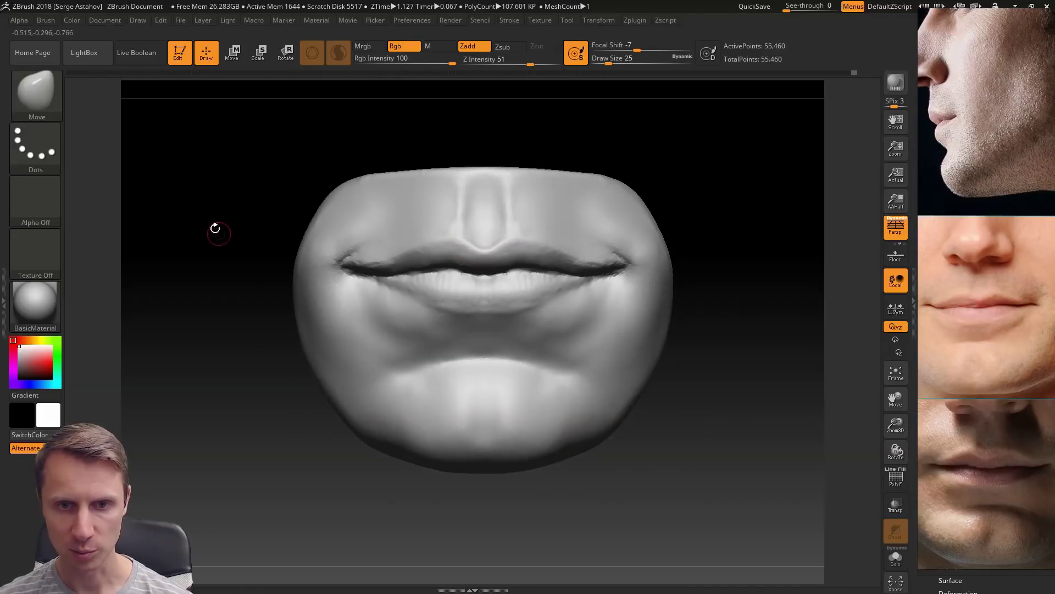
Step: Smooth the upper lip's border from the cupid's bow out to the areas above the mouth corners
key(shift)
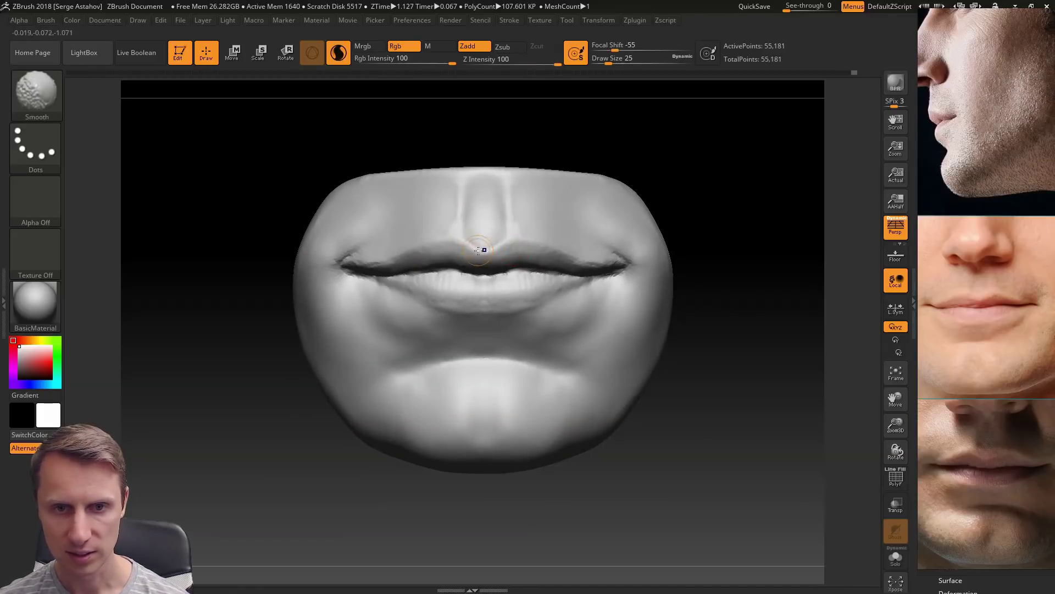
mouse_move(500, 244)
shift+mouse_down()
mouse_move(461, 239)
mouse_move(539, 243)
mouse_move(608, 261)
mouse_move(626, 239)
mouse_move(626, 256)
mouse_move(619, 242)
shift+mouse_up()
key(shift)
key(space)
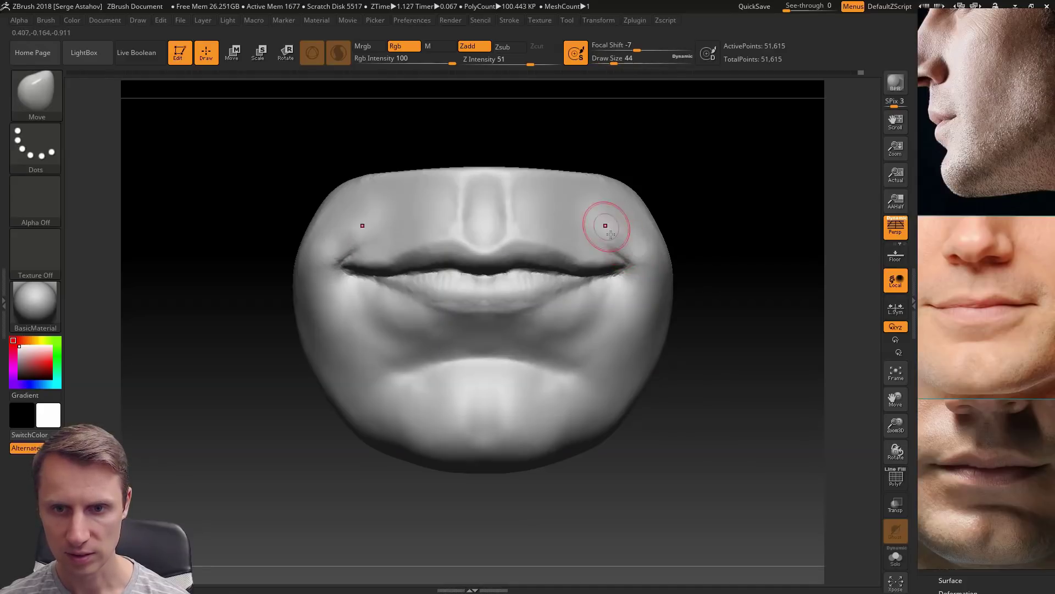
Step: Build up volume above both mouth corners with ClayTubes at Draw Size 35 and blend it into the upper lip area
click(58, 93)
click(210, 107)
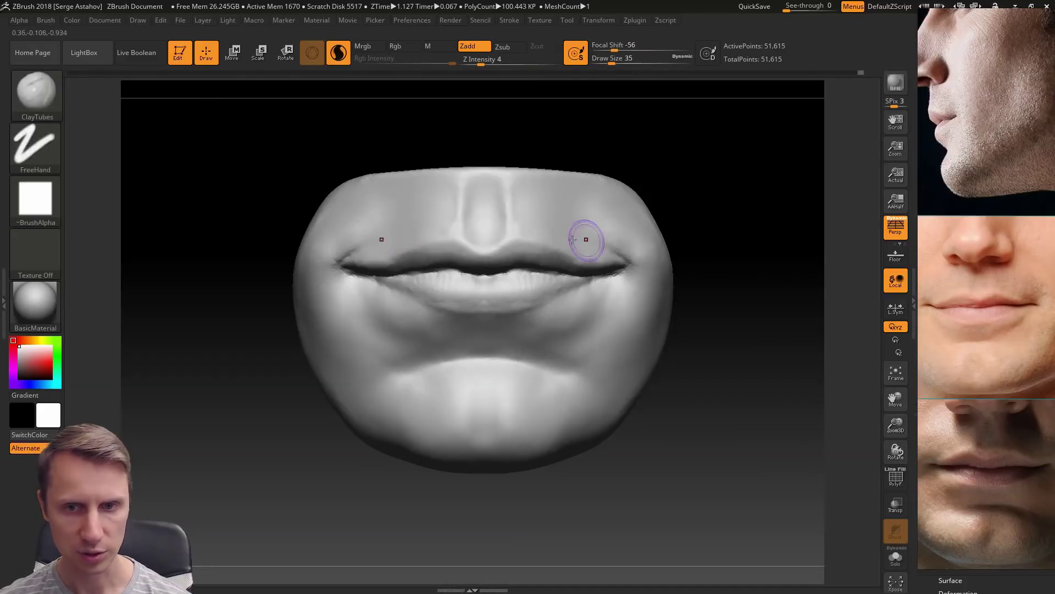
mouse_move(614, 238)
mouse_down()
mouse_move(646, 260)
mouse_move(619, 279)
mouse_move(614, 249)
mouse_up()
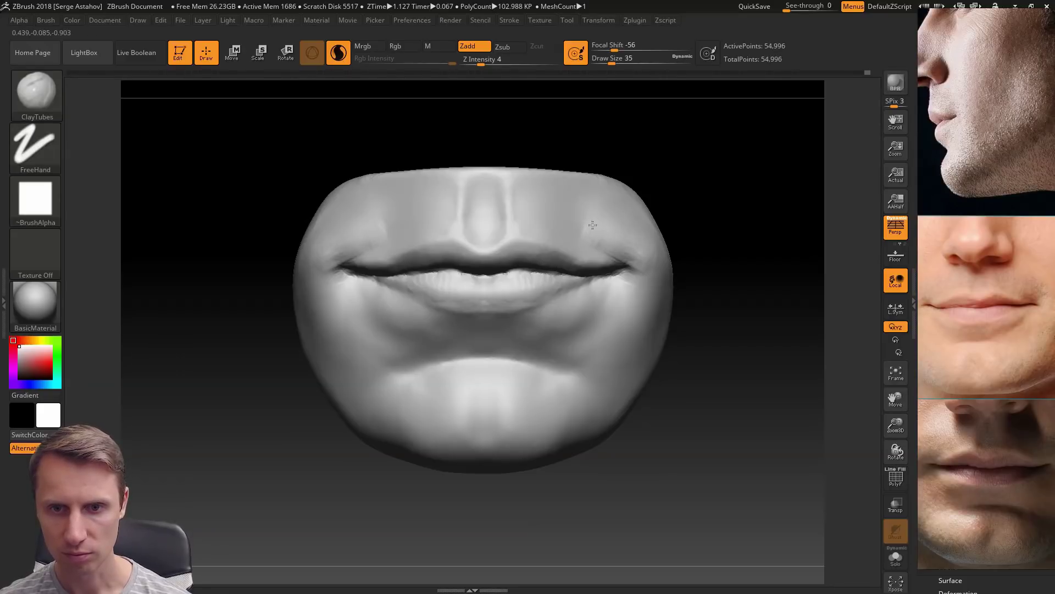
mouse_move(593, 225)
mouse_down()
mouse_move(632, 243)
mouse_move(578, 217)
mouse_up()
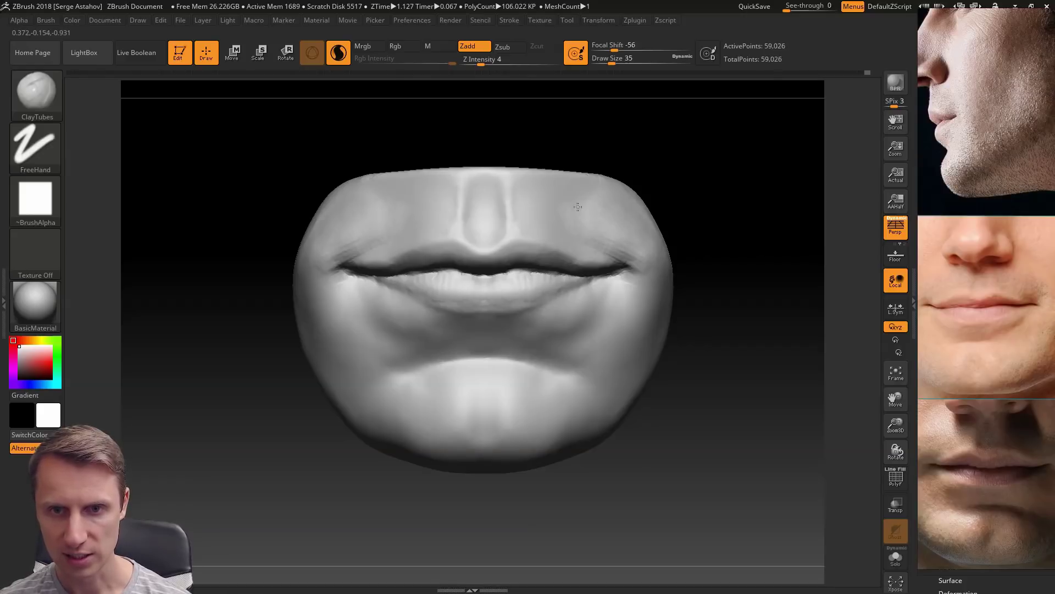
mouse_move(572, 197)
mouse_down()
mouse_move(568, 216)
mouse_move(576, 197)
mouse_move(625, 250)
mouse_move(669, 268)
mouse_up()
mouse_move(375, 183)
shift+mouse_down()
mouse_move(416, 204)
mouse_move(424, 224)
mouse_move(424, 207)
shift+mouse_up()
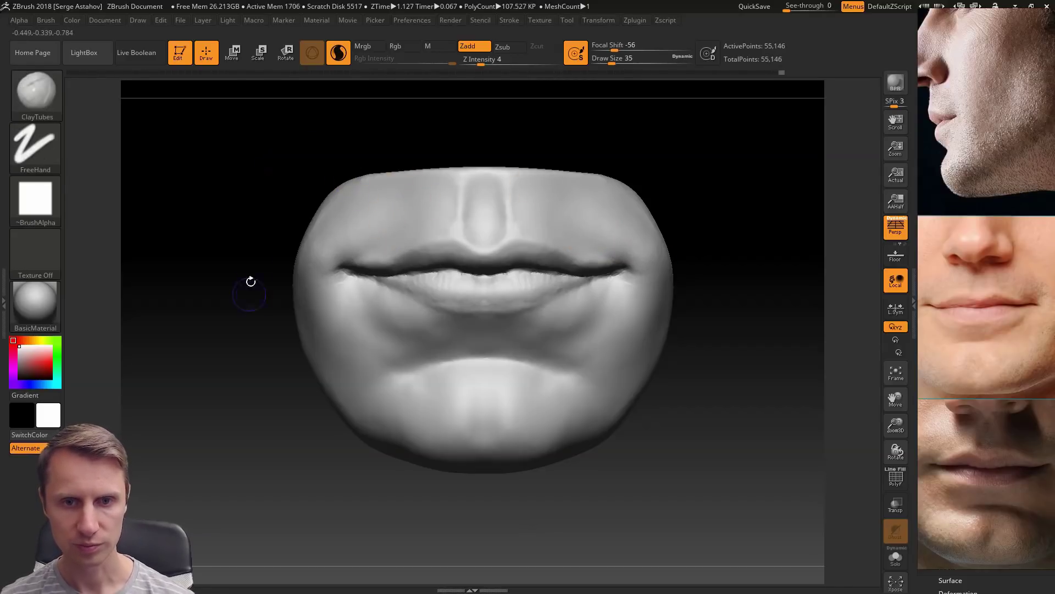
Step: Shape the forms beneath the lower lip on both sides with ClayTubes at Draw Size 35 and smooth them
mouse_move(249, 282)
mouse_down()
mouse_move(245, 297)
mouse_move(270, 345)
mouse_move(275, 330)
mouse_up()
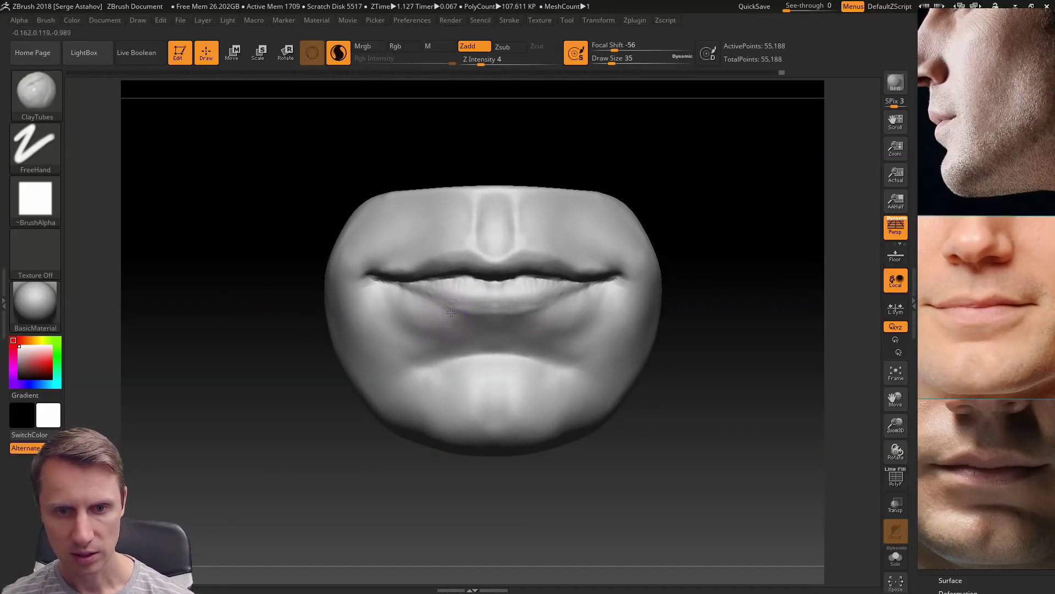
mouse_move(433, 315)
mouse_down()
mouse_move(442, 308)
mouse_move(433, 319)
mouse_move(424, 299)
mouse_move(396, 292)
mouse_move(446, 312)
mouse_up()
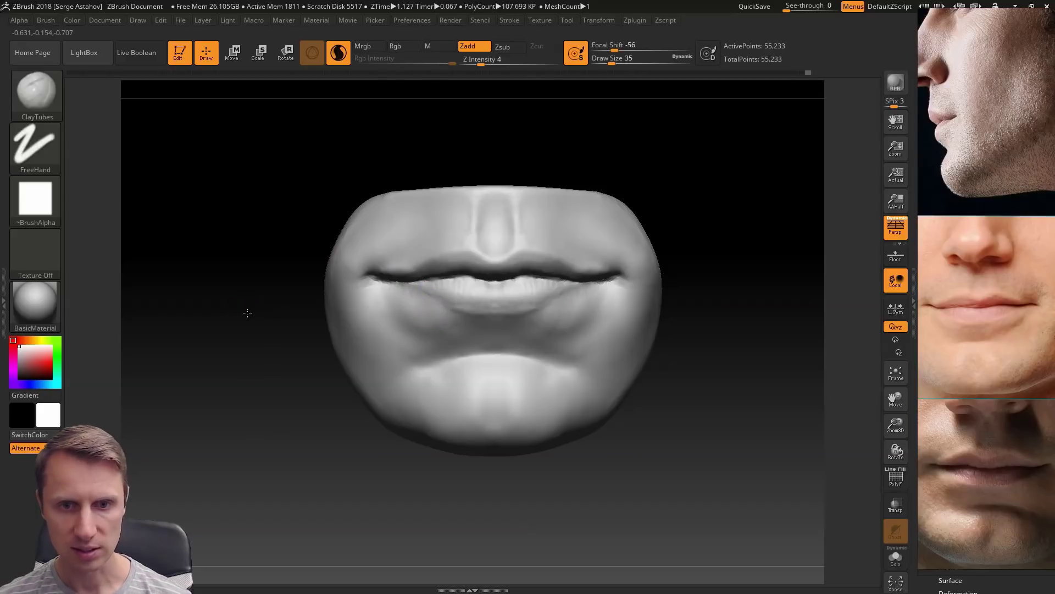
alt+drag(247, 313, 258, 317)
mouse_move(506, 306)
mouse_down()
mouse_move(526, 287)
mouse_move(514, 307)
mouse_move(549, 305)
mouse_move(561, 288)
mouse_move(589, 300)
mouse_move(584, 285)
mouse_move(601, 291)
mouse_move(566, 323)
mouse_up()
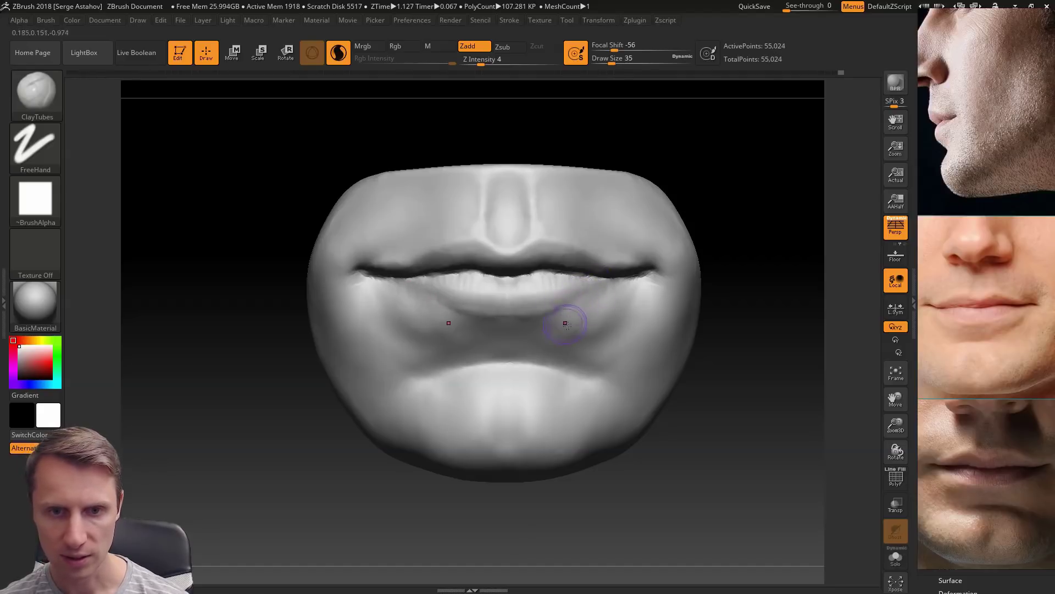
drag(228, 357, 349, 320)
mouse_move(516, 312)
mouse_down()
mouse_move(566, 302)
mouse_move(530, 322)
mouse_move(558, 320)
mouse_move(557, 307)
mouse_move(558, 327)
mouse_up()
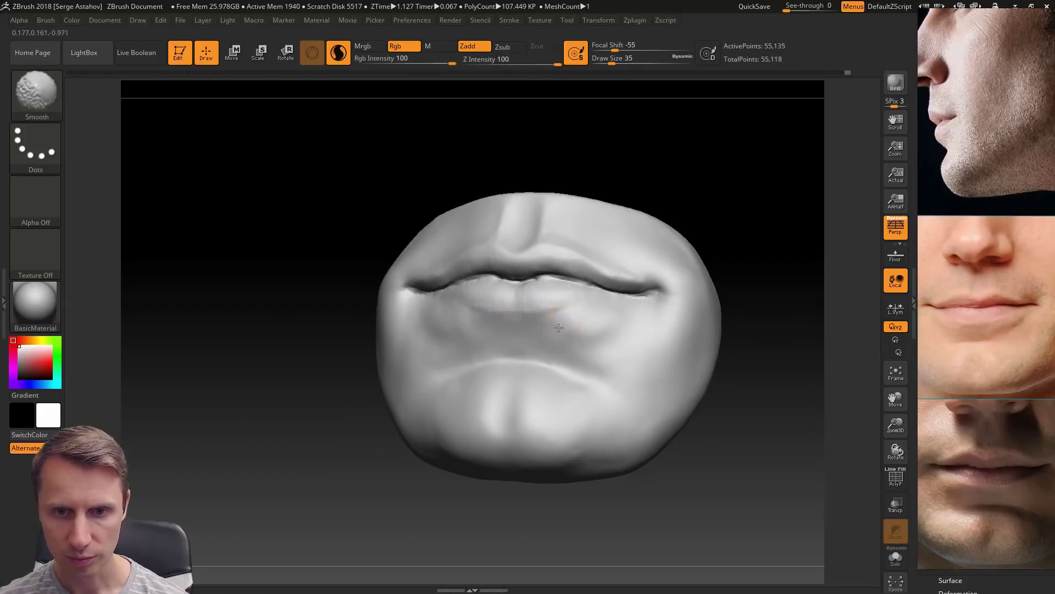
drag(365, 259, 264, 285)
Step: Carve faint vertical wrinkles into the lower lip's centre with the DamStandard brush at Draw Size 17 and Z Intensity 7
click(35, 93)
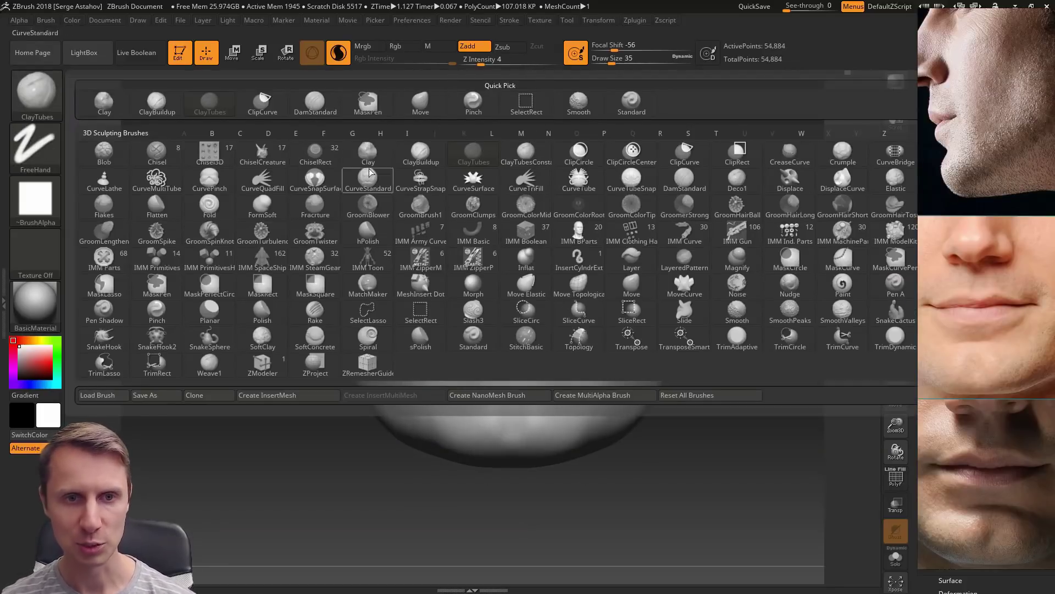
key(d)
click(691, 196)
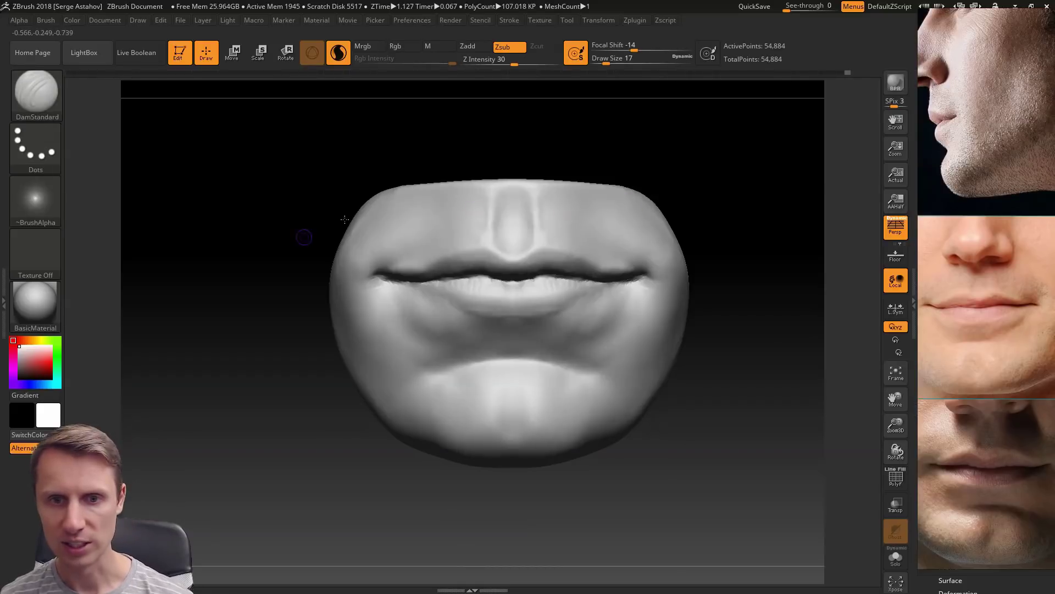
alt+drag(267, 319, 265, 357)
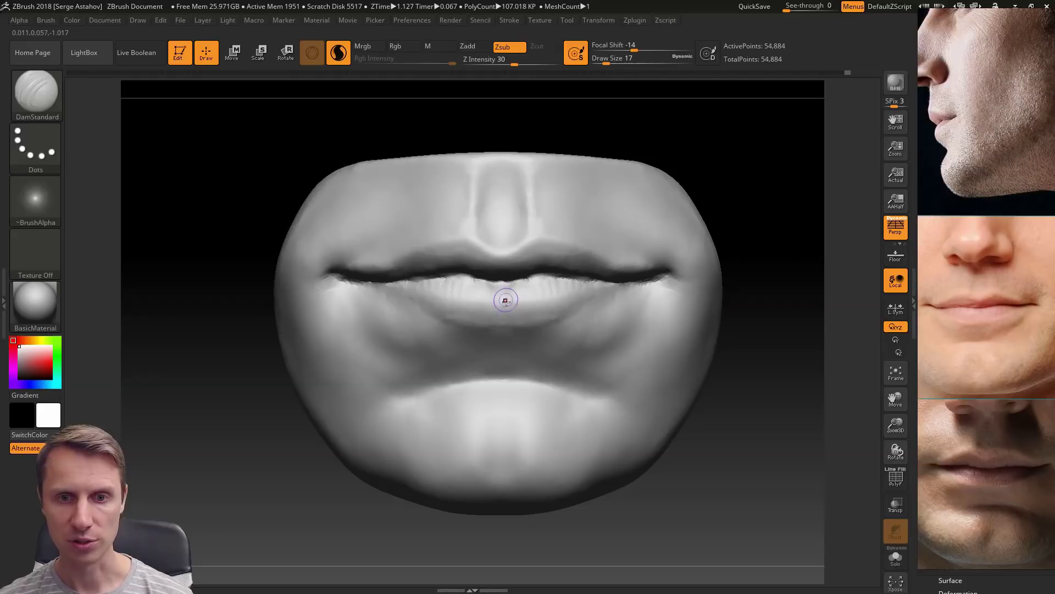
key(space)
click(523, 345)
text(7)
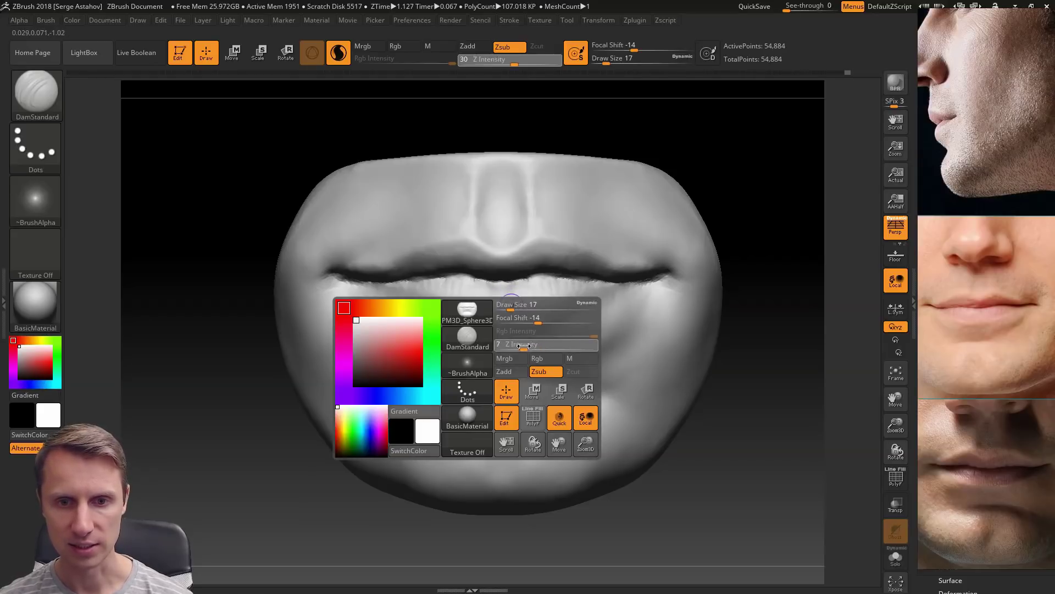
key(Return)
drag(506, 287, 504, 294)
mouse_move(502, 285)
mouse_down()
mouse_move(491, 305)
mouse_move(467, 279)
mouse_up()
Step: Raise DamStandard's Z Intensity to 11 and carve wrinkles across the sides of the lower lip and along the upper lip
key(space)
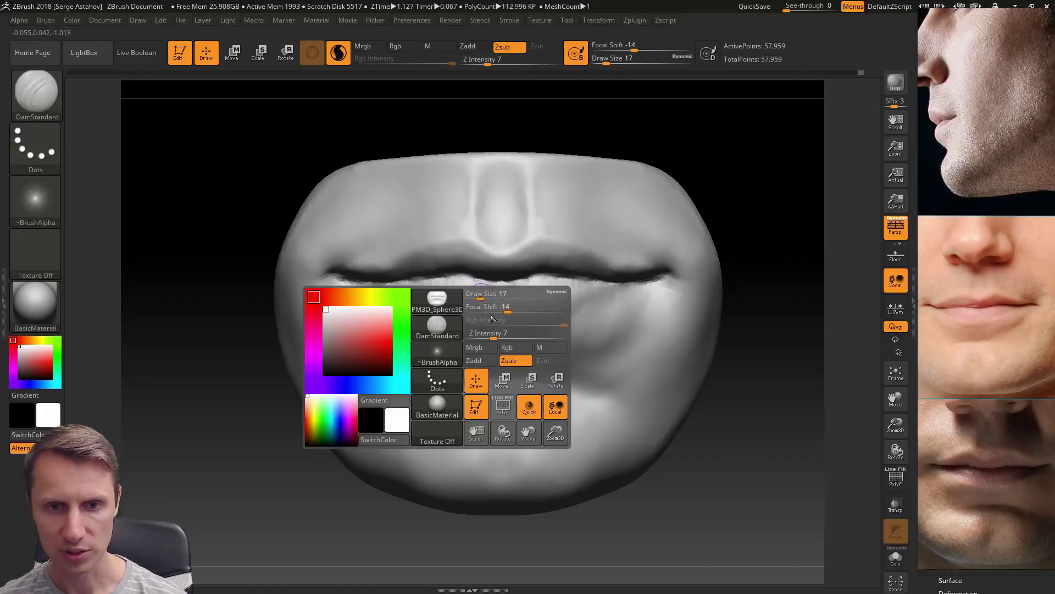
drag(493, 334, 498, 333)
mouse_move(464, 284)
mouse_down()
mouse_move(460, 303)
mouse_move(476, 304)
mouse_move(450, 282)
mouse_move(421, 302)
mouse_up()
mouse_move(514, 286)
mouse_down()
mouse_move(536, 282)
mouse_move(572, 308)
mouse_up()
mouse_move(632, 149)
mouse_down()
mouse_move(513, 243)
mouse_move(569, 265)
mouse_move(575, 254)
mouse_up()
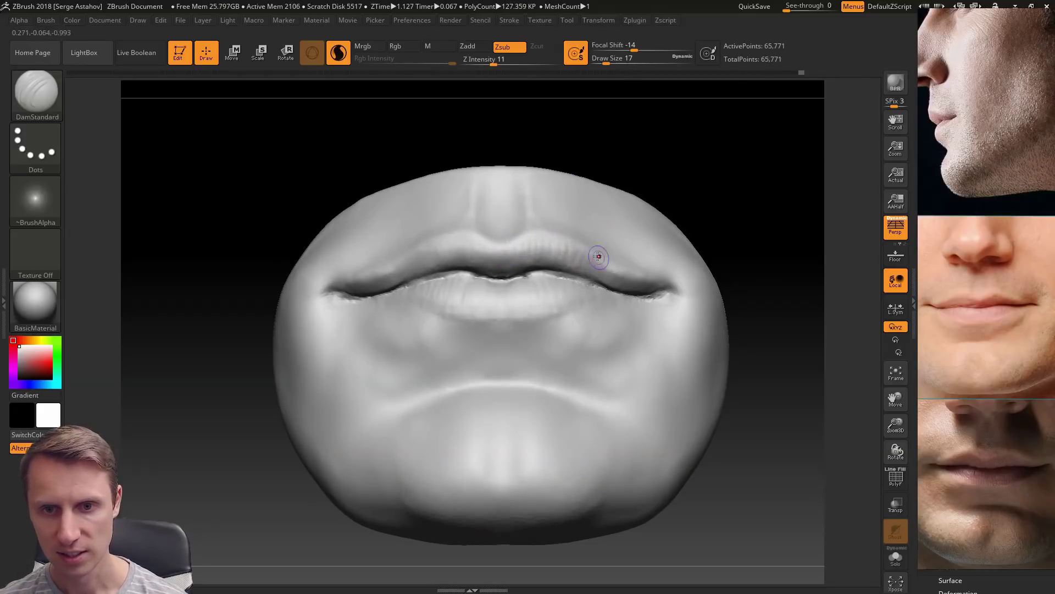
drag(459, 243, 399, 272)
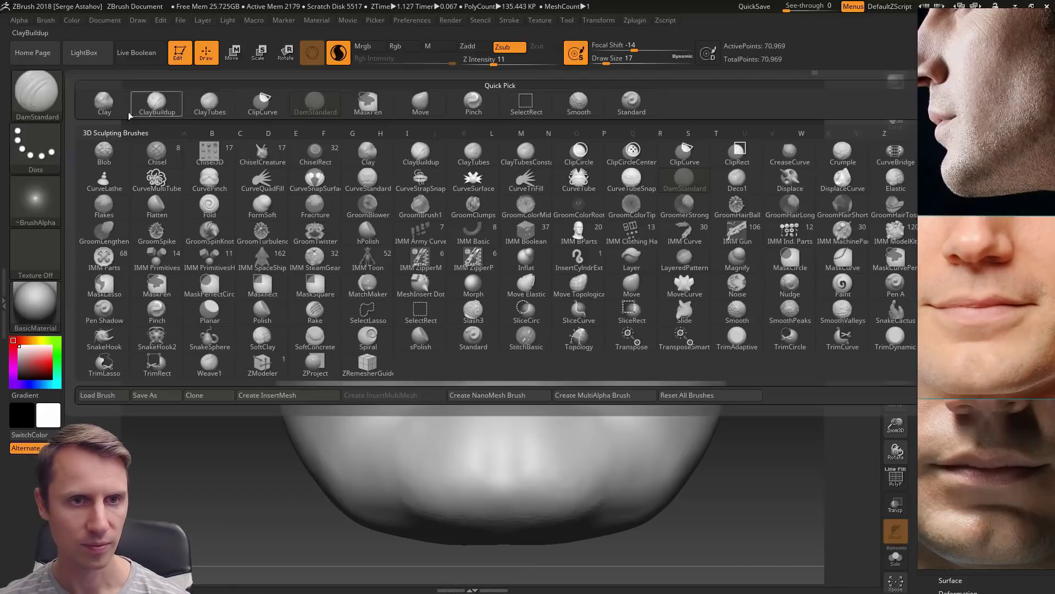
Step: Add subtle volume to the upper lip's centre and along both lip borders with the Standard brush at Draw Size 17
click(35, 93)
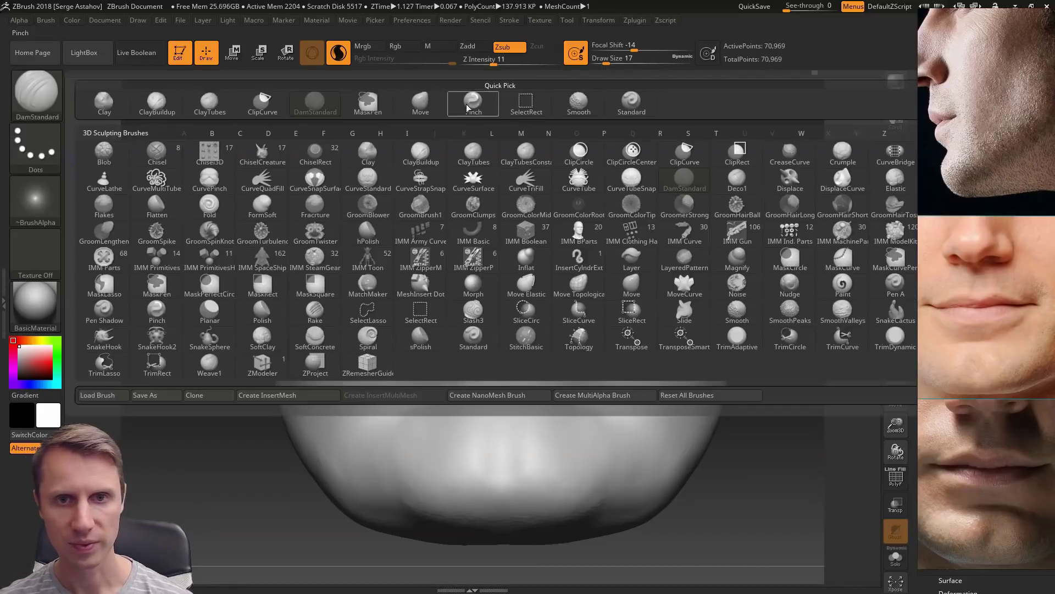
click(632, 101)
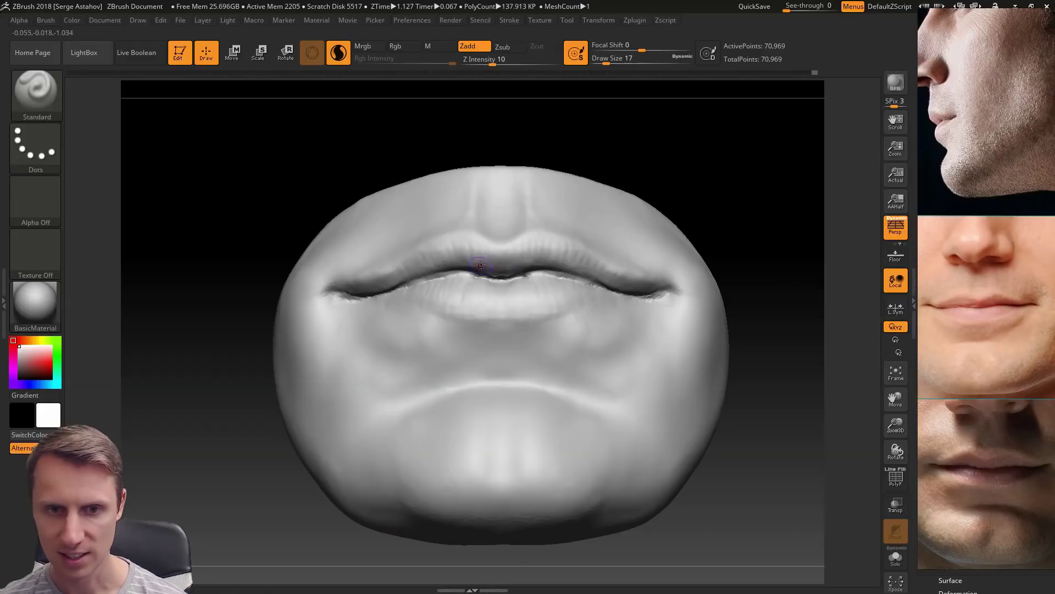
mouse_move(474, 265)
mouse_down()
mouse_move(497, 267)
mouse_move(471, 255)
mouse_move(487, 270)
mouse_up()
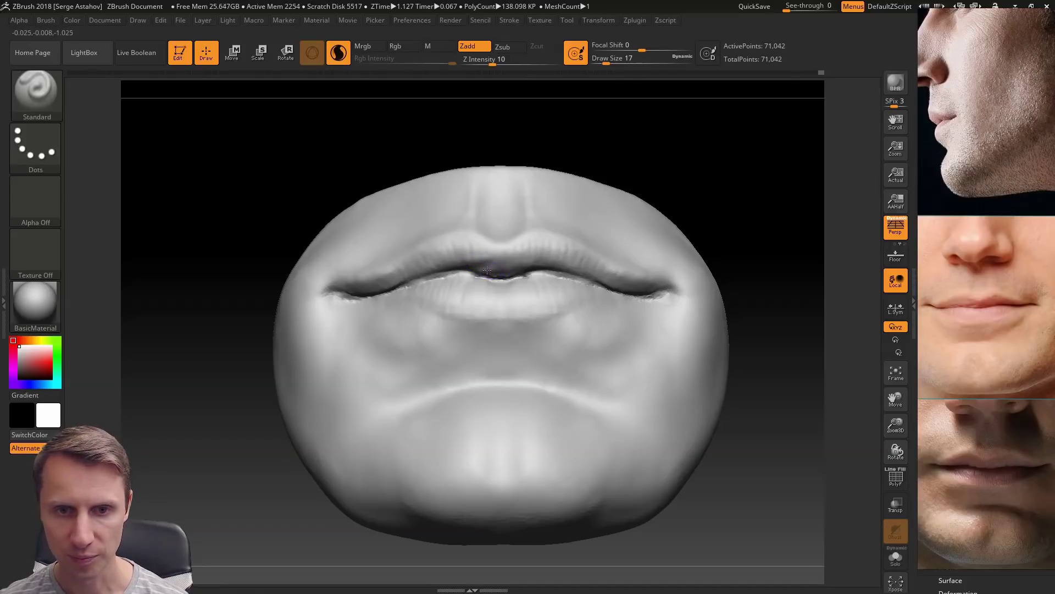
mouse_move(266, 190)
mouse_down()
mouse_move(262, 167)
mouse_move(391, 216)
mouse_up()
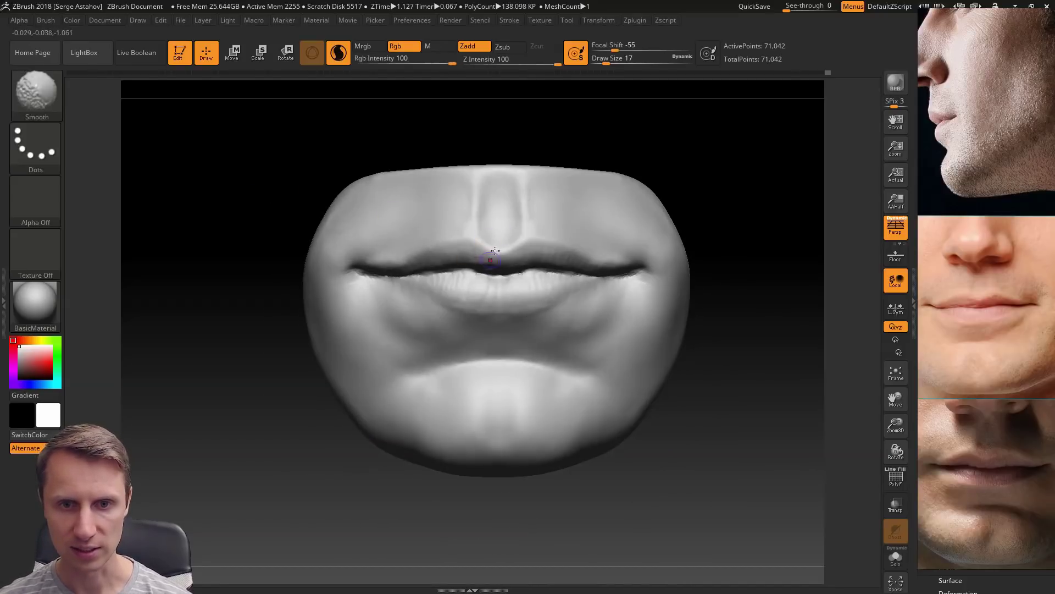
drag(495, 251, 430, 252)
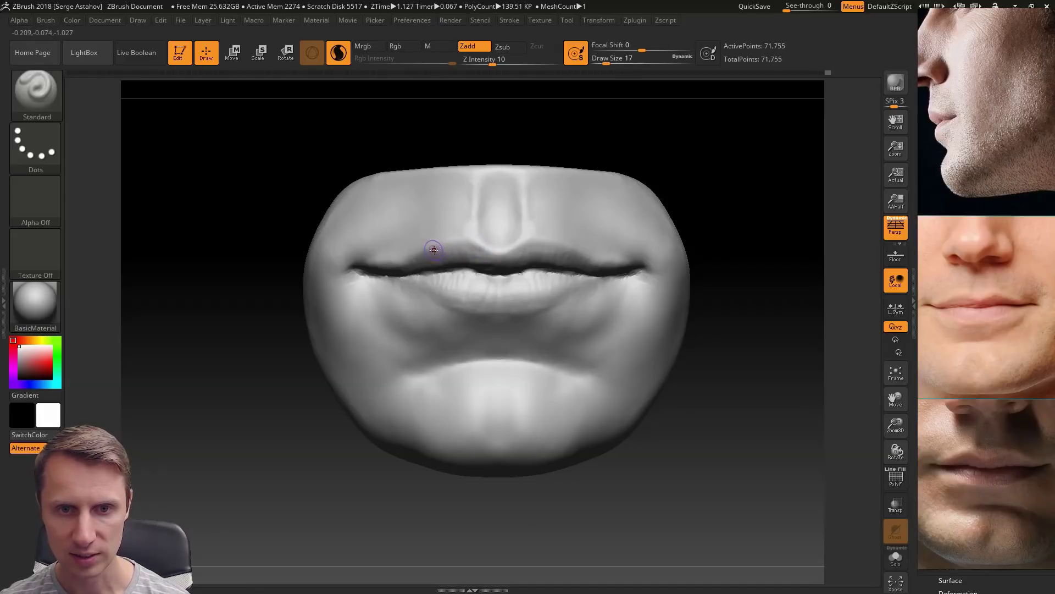
drag(514, 248, 553, 245)
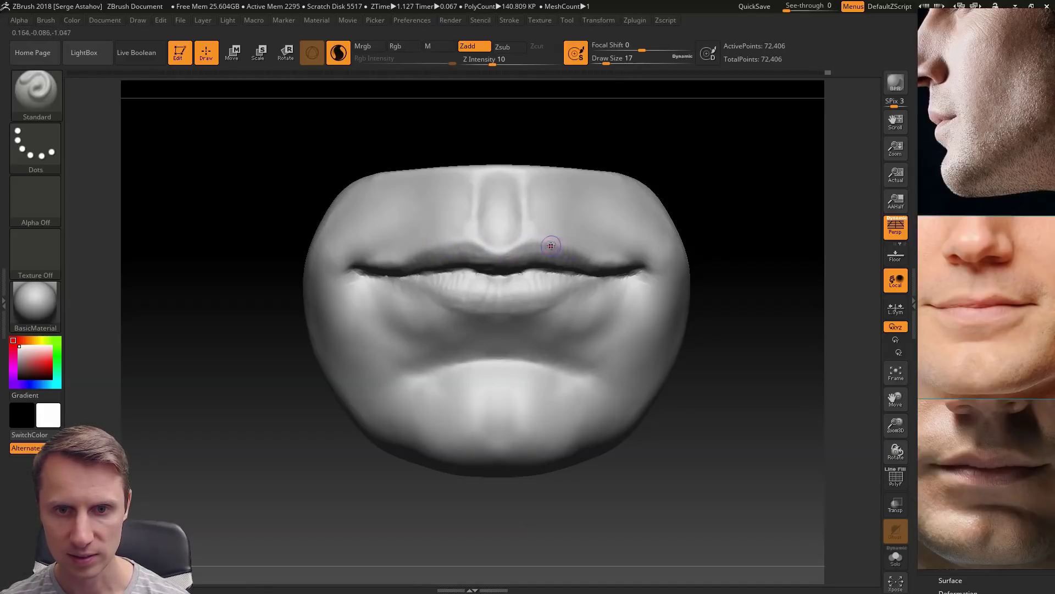
drag(508, 307, 465, 297)
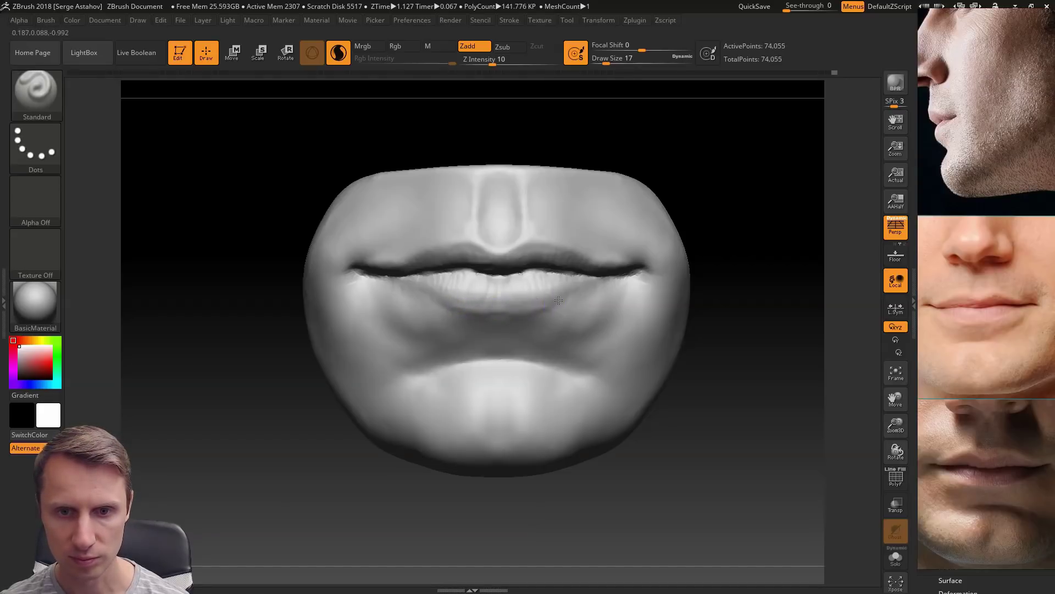
mouse_move(559, 300)
mouse_down()
mouse_move(552, 294)
mouse_move(564, 294)
mouse_up()
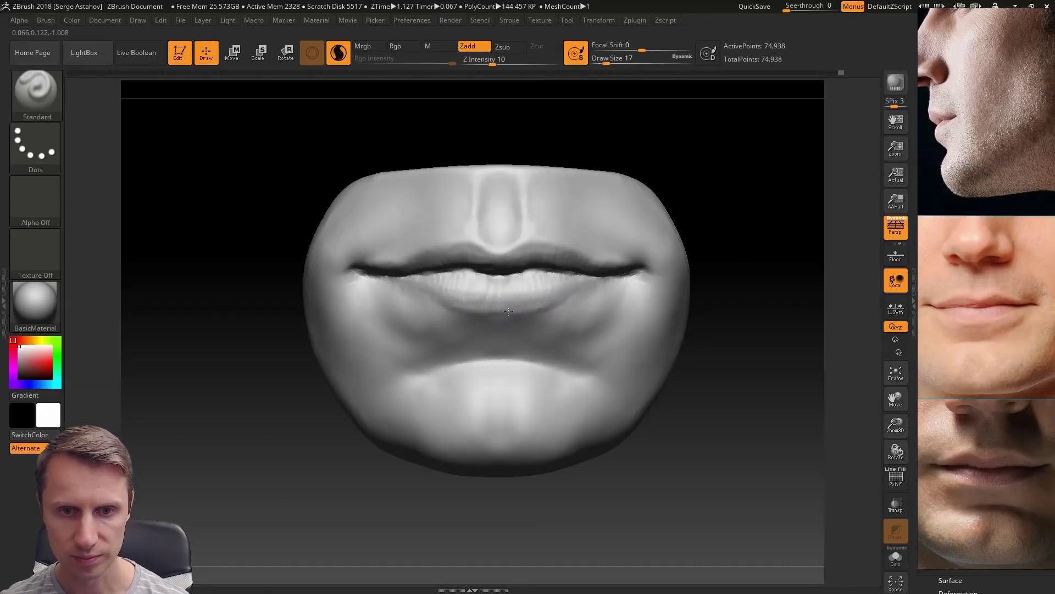
Step: Adjust the philtrum ridges with the Move brush at Draw Size 62 and smooth them at Draw Size 41
mouse_move(233, 288)
alt+mouse_down()
mouse_move(247, 292)
mouse_move(240, 309)
alt+mouse_up()
click(14, 95)
click(420, 104)
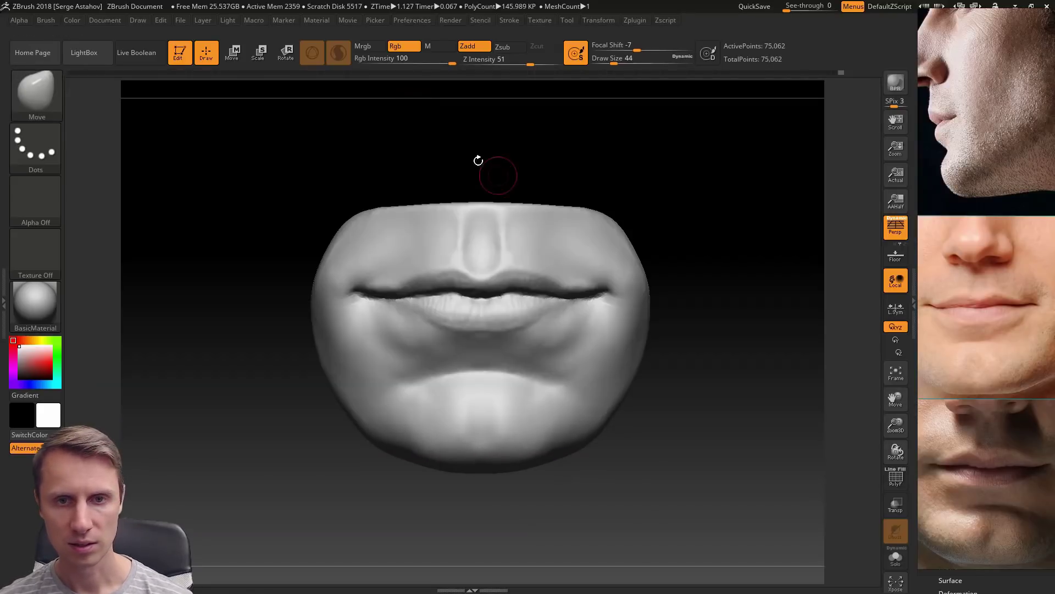
key(space)
drag(489, 229, 501, 229)
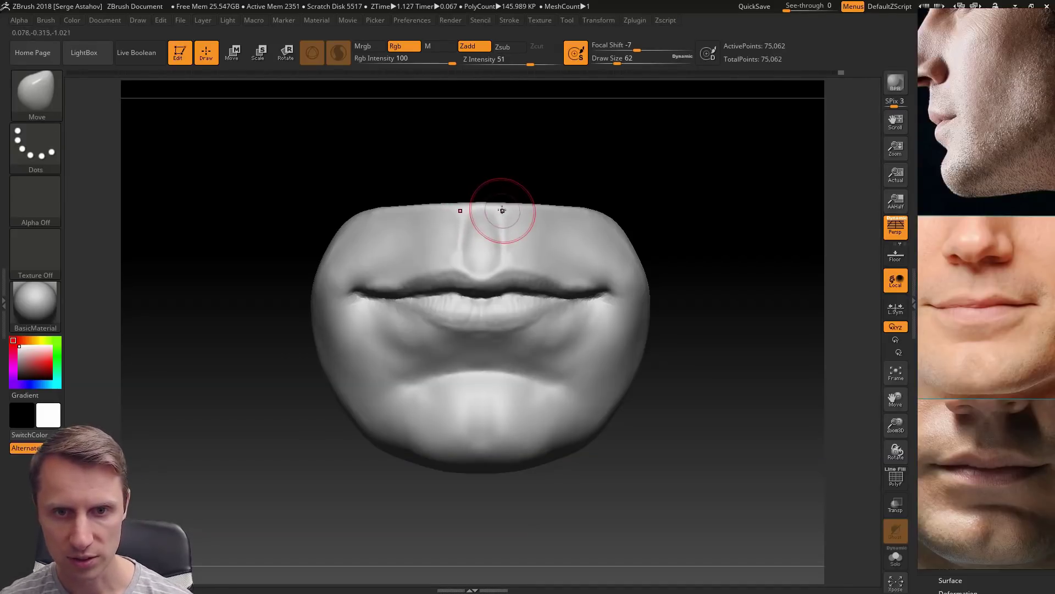
drag(499, 223, 503, 246)
key(space)
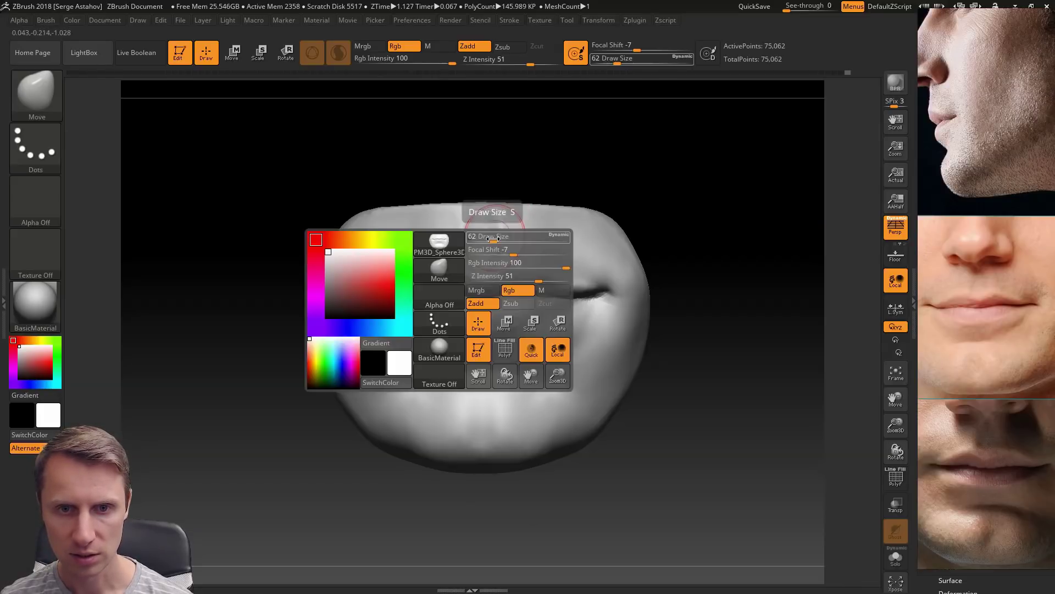
key(shift)
key(space)
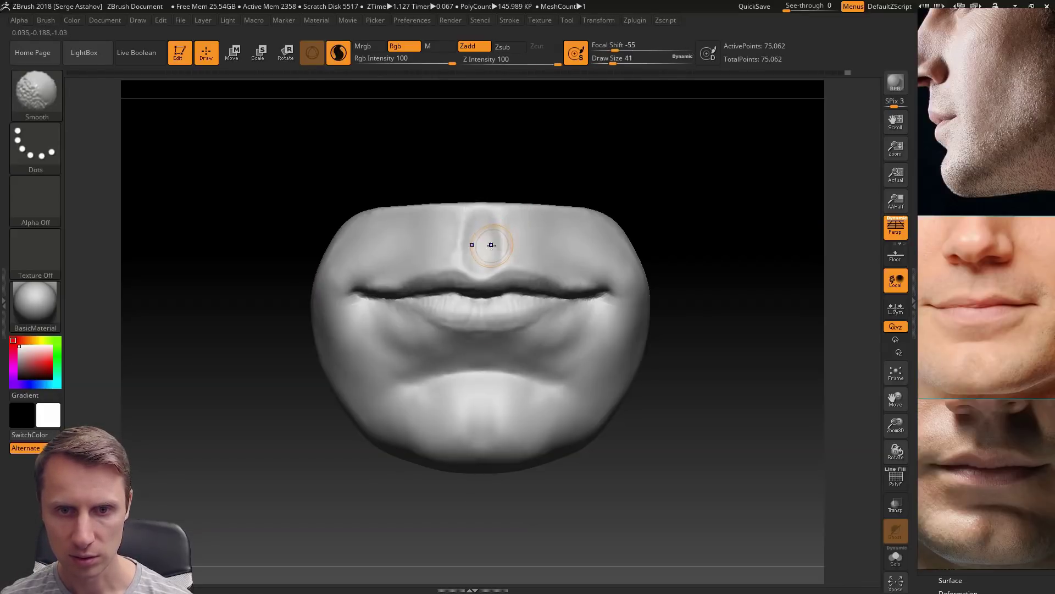
shift+drag(493, 233, 509, 210)
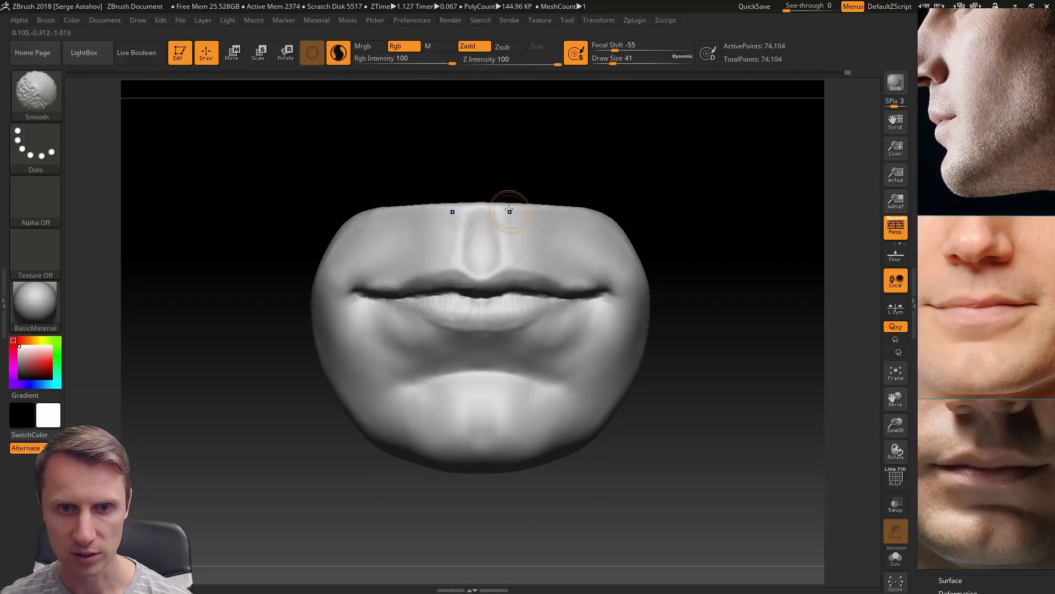
Step: Examine the sculpted mouth and chin from the front, three-quarter and side angles
drag(252, 344, 260, 380)
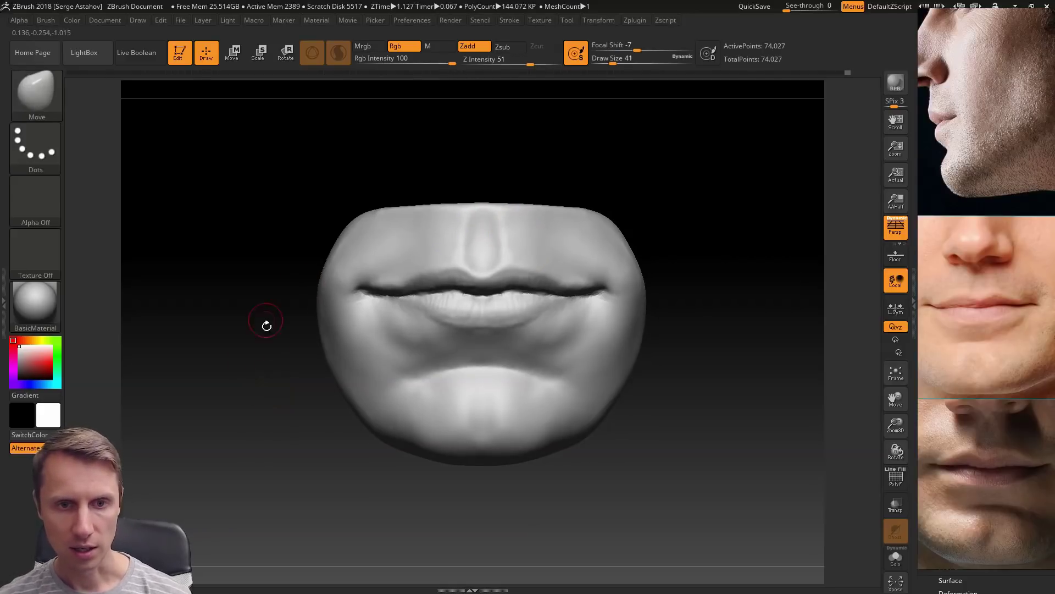
drag(294, 260, 273, 341)
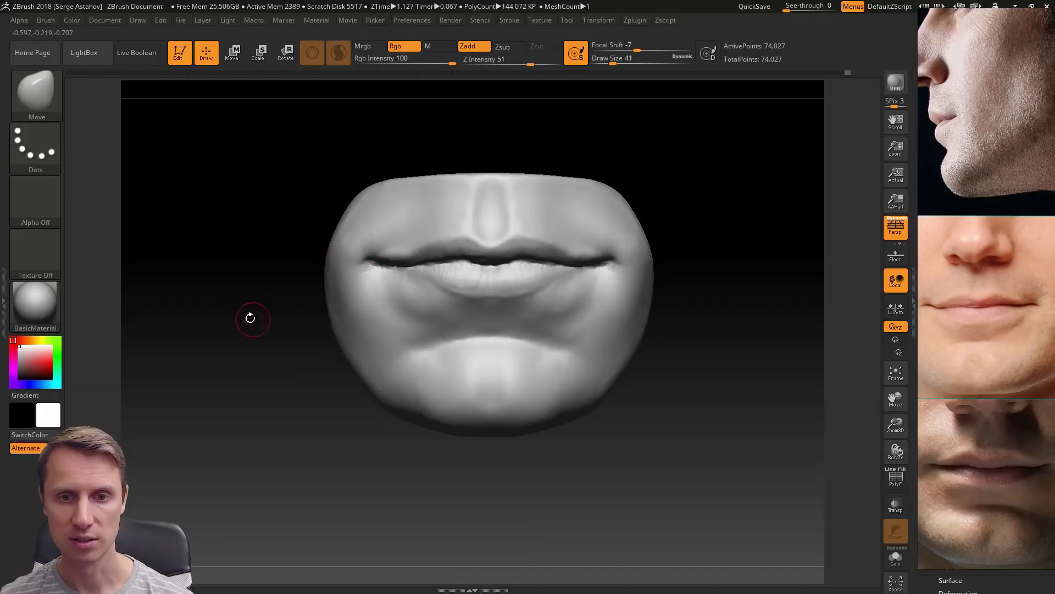
drag(249, 315, 262, 351)
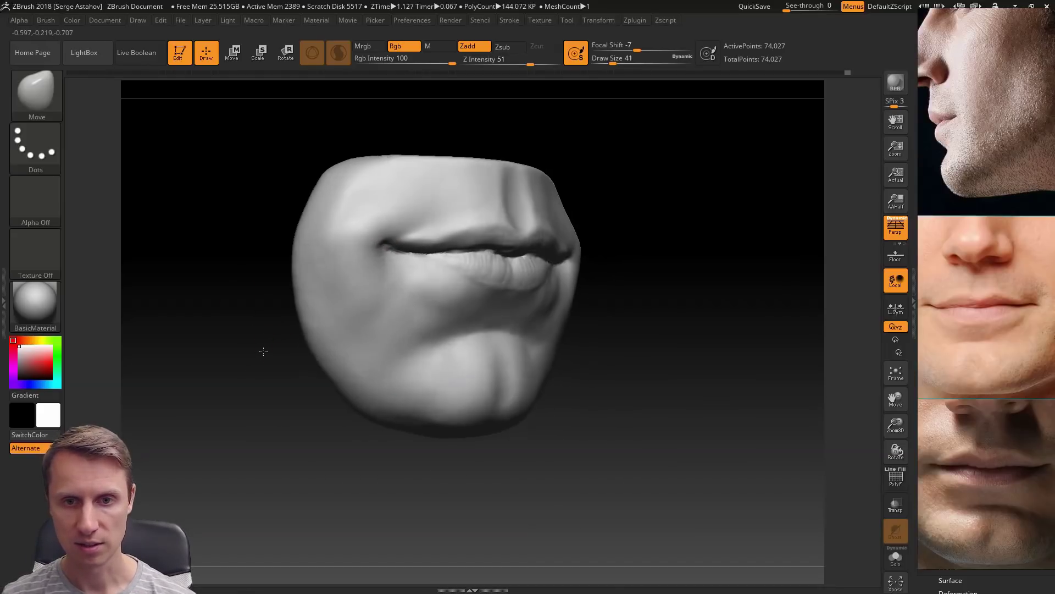
drag(619, 354, 426, 358)
drag(665, 384, 625, 389)
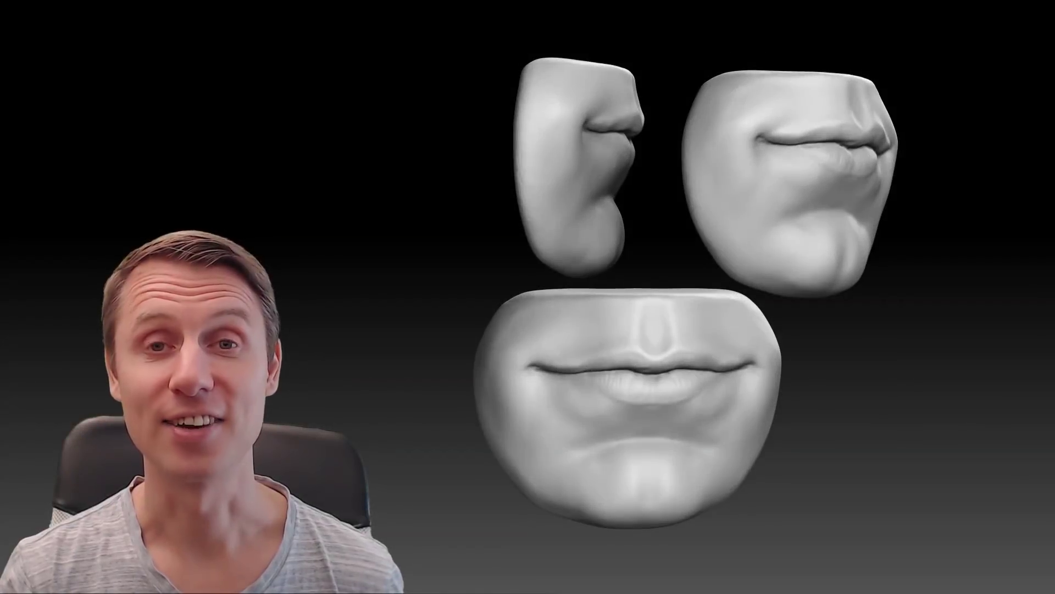